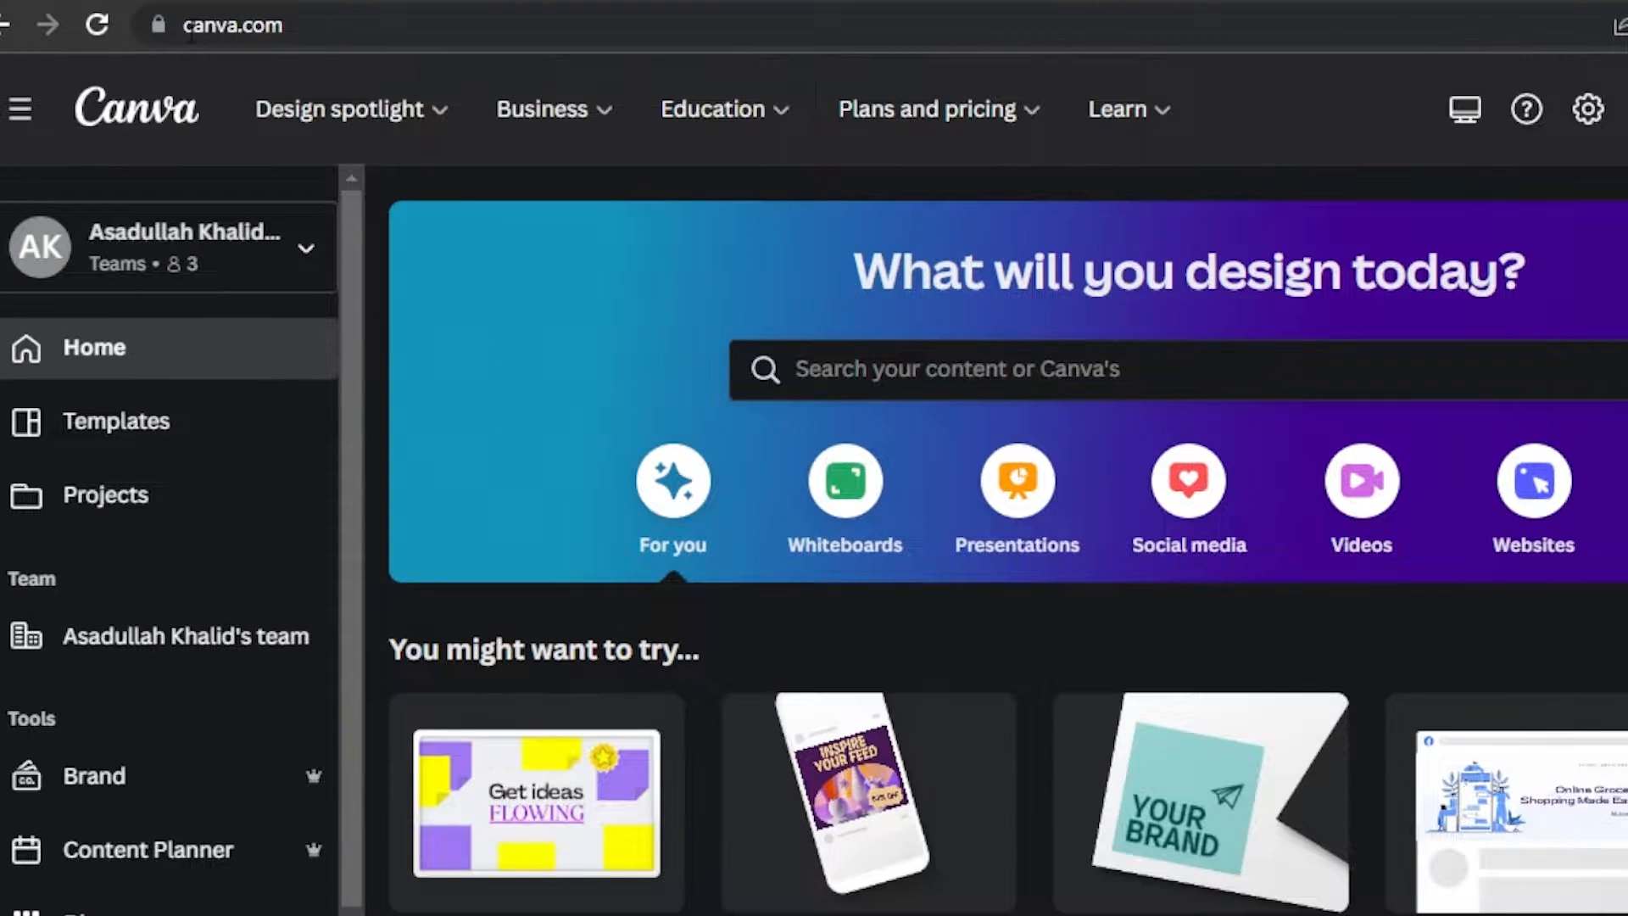
click(191, 27)
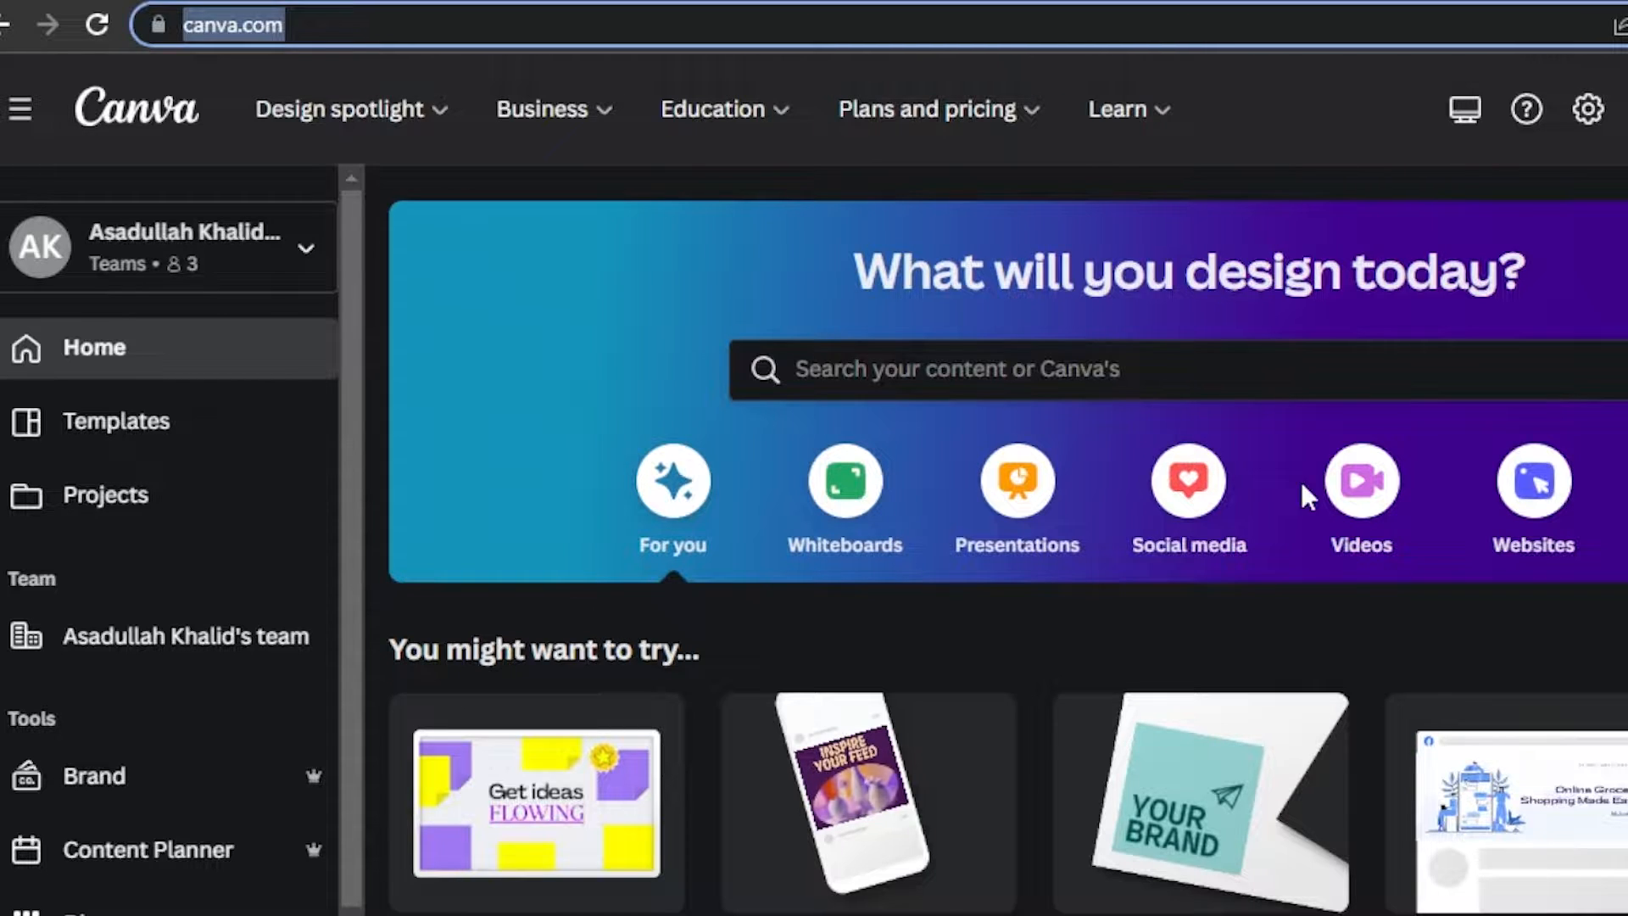
scroll(815, 508, down, 15)
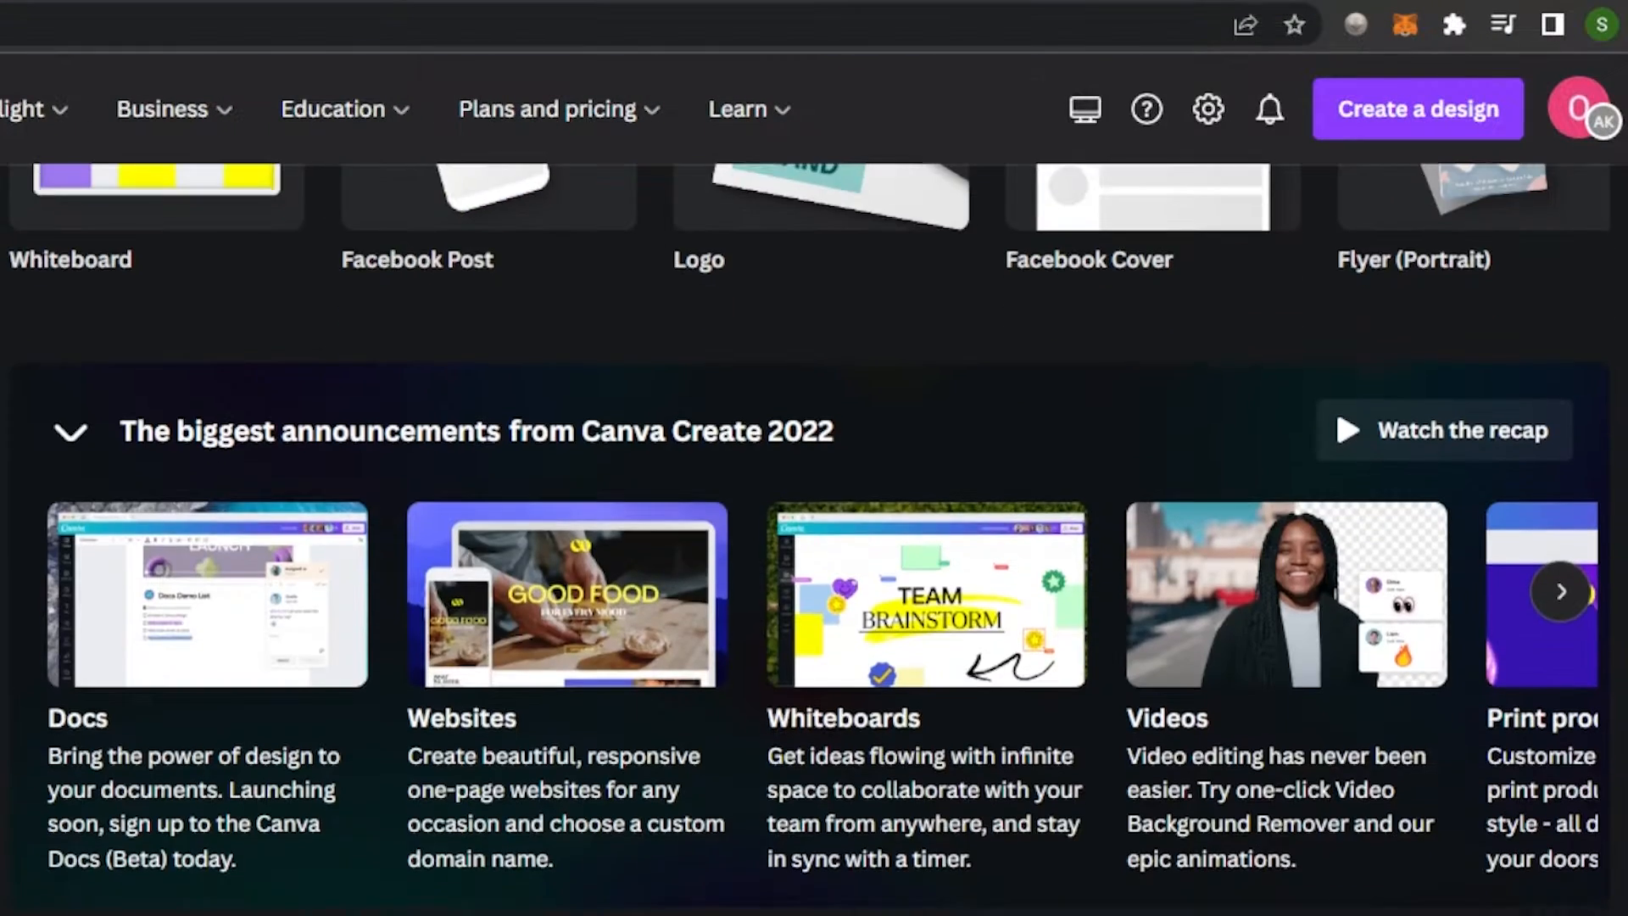
scroll(814, 509, down, 8)
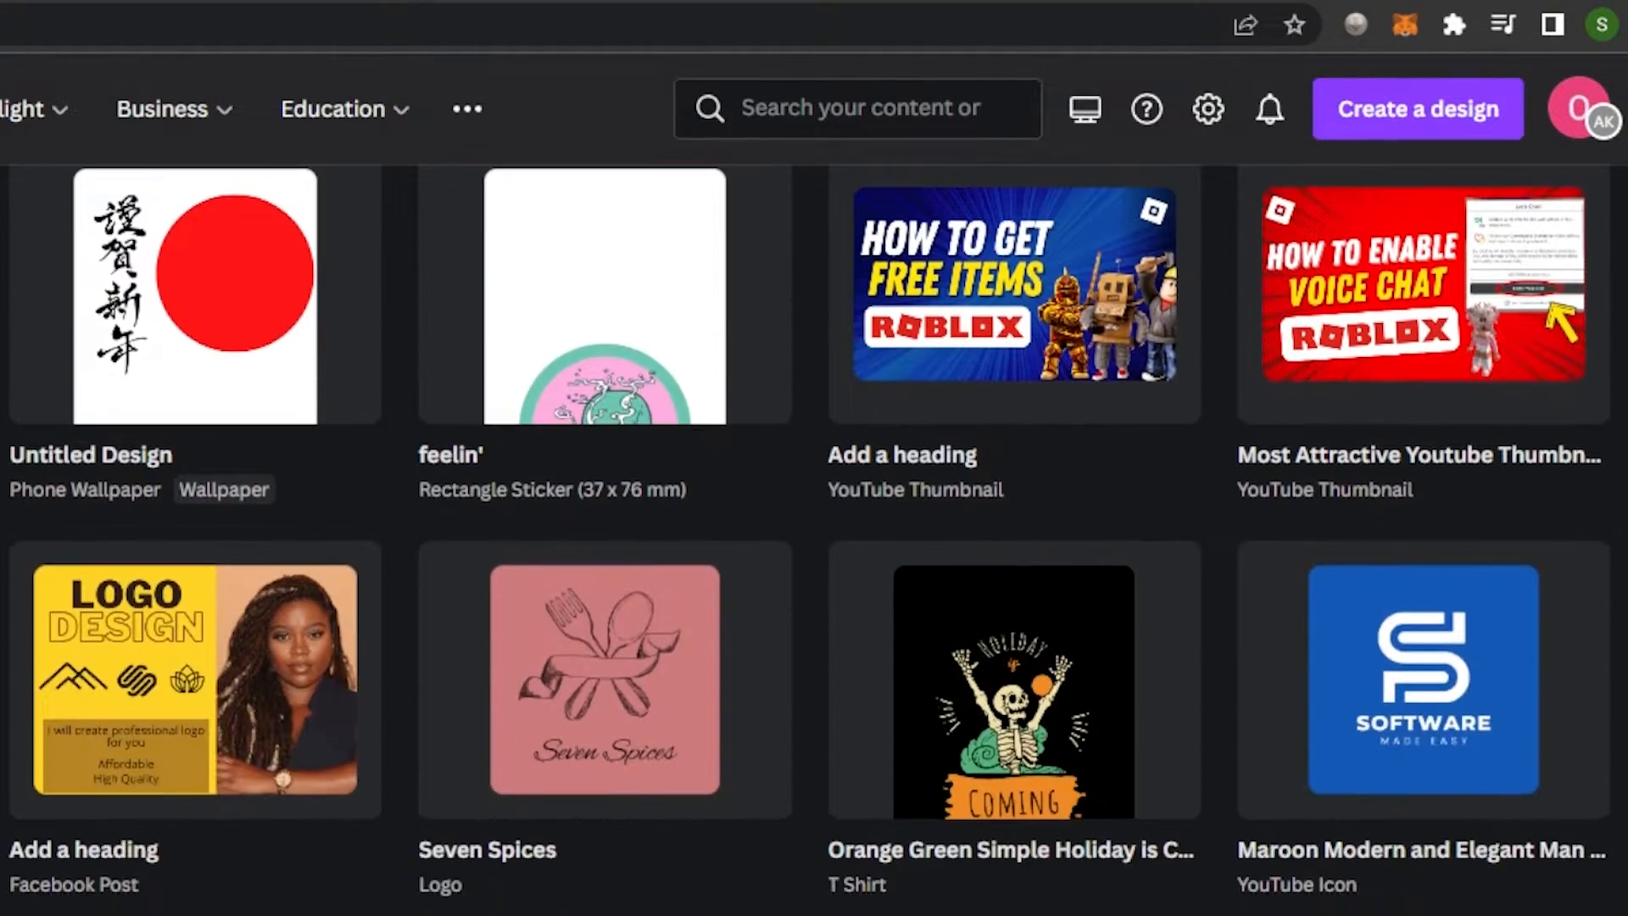
scroll(814, 508, up, 20)
scroll(814, 509, up, 1)
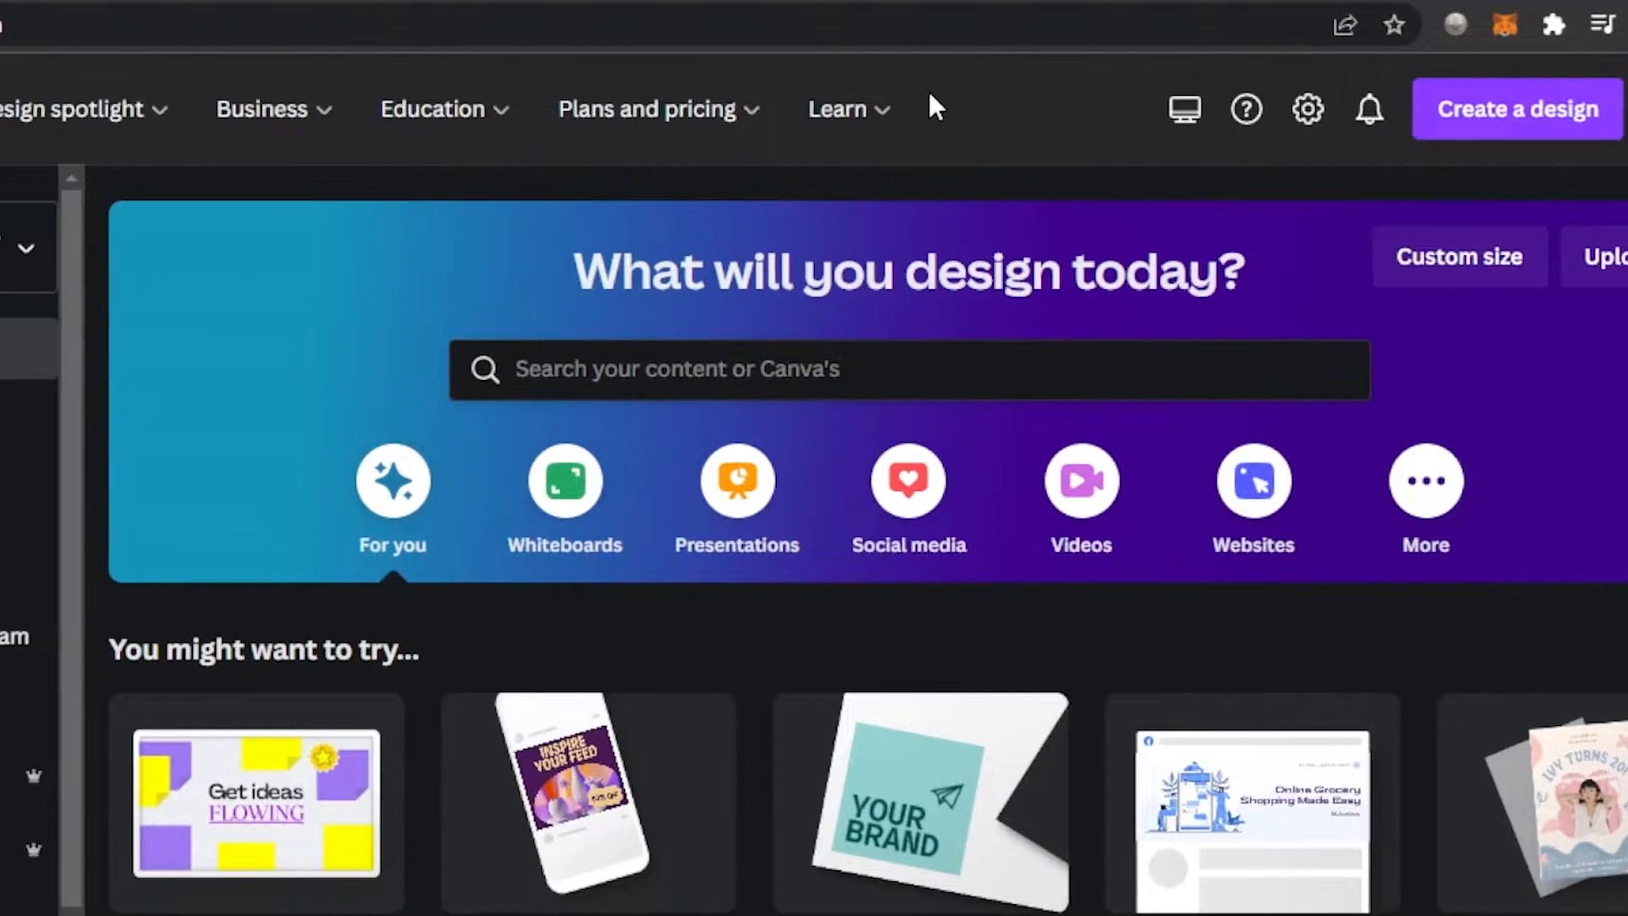
mouse_move(273, 110)
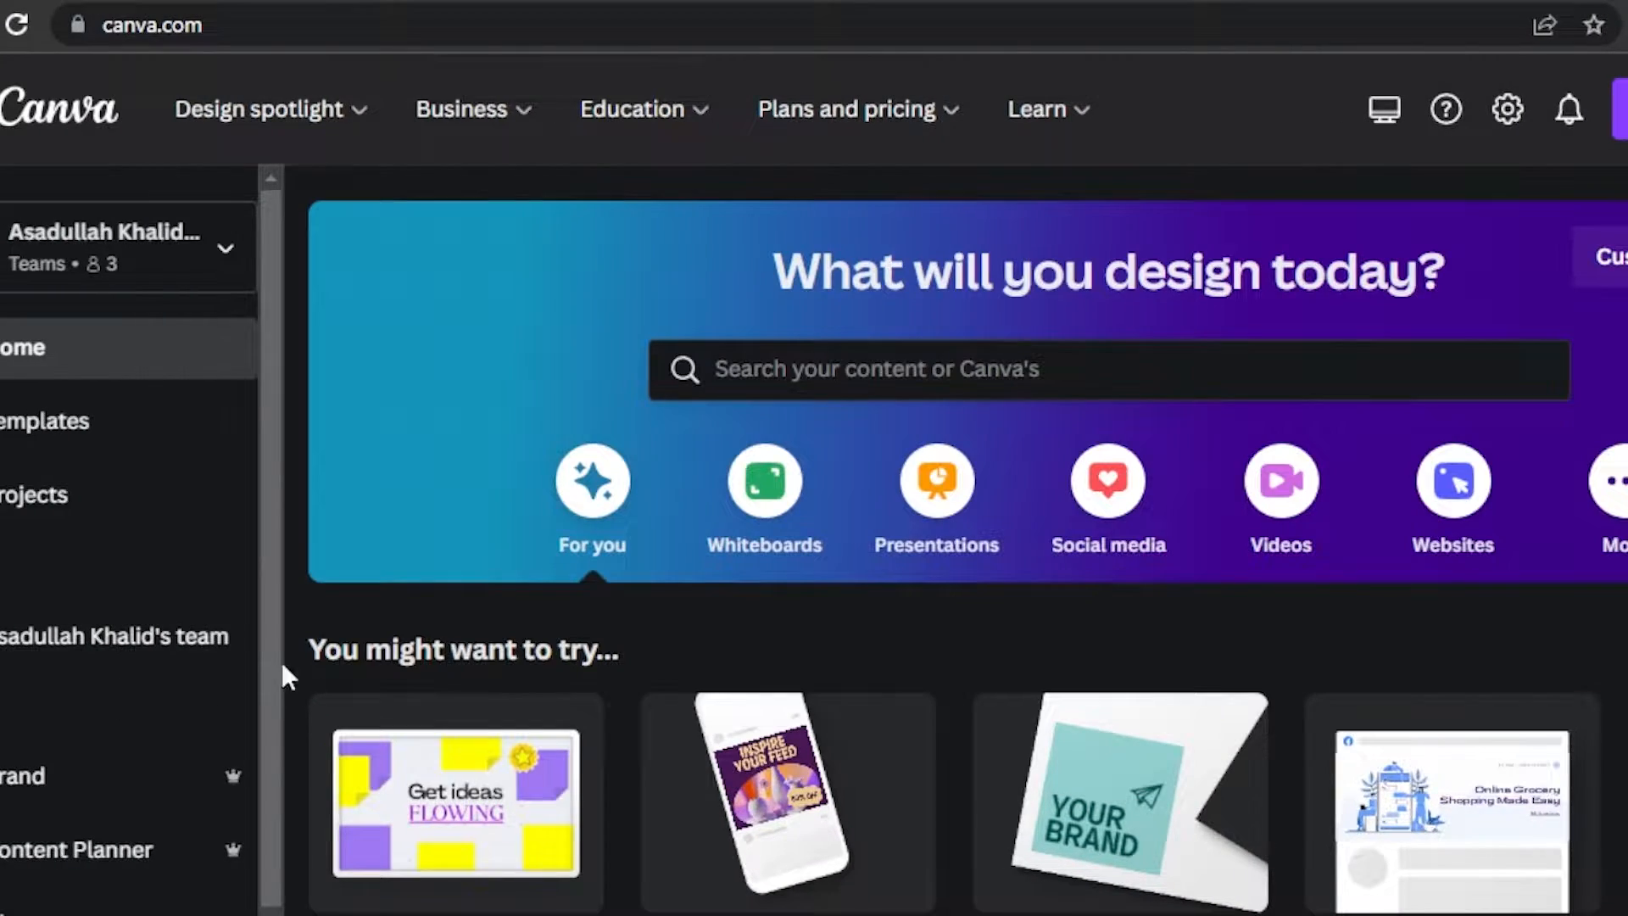
Switch to the Google results for "size for youtube banner" and highlight the recommended pixel dimensions
drag(268, 638, 276, 495)
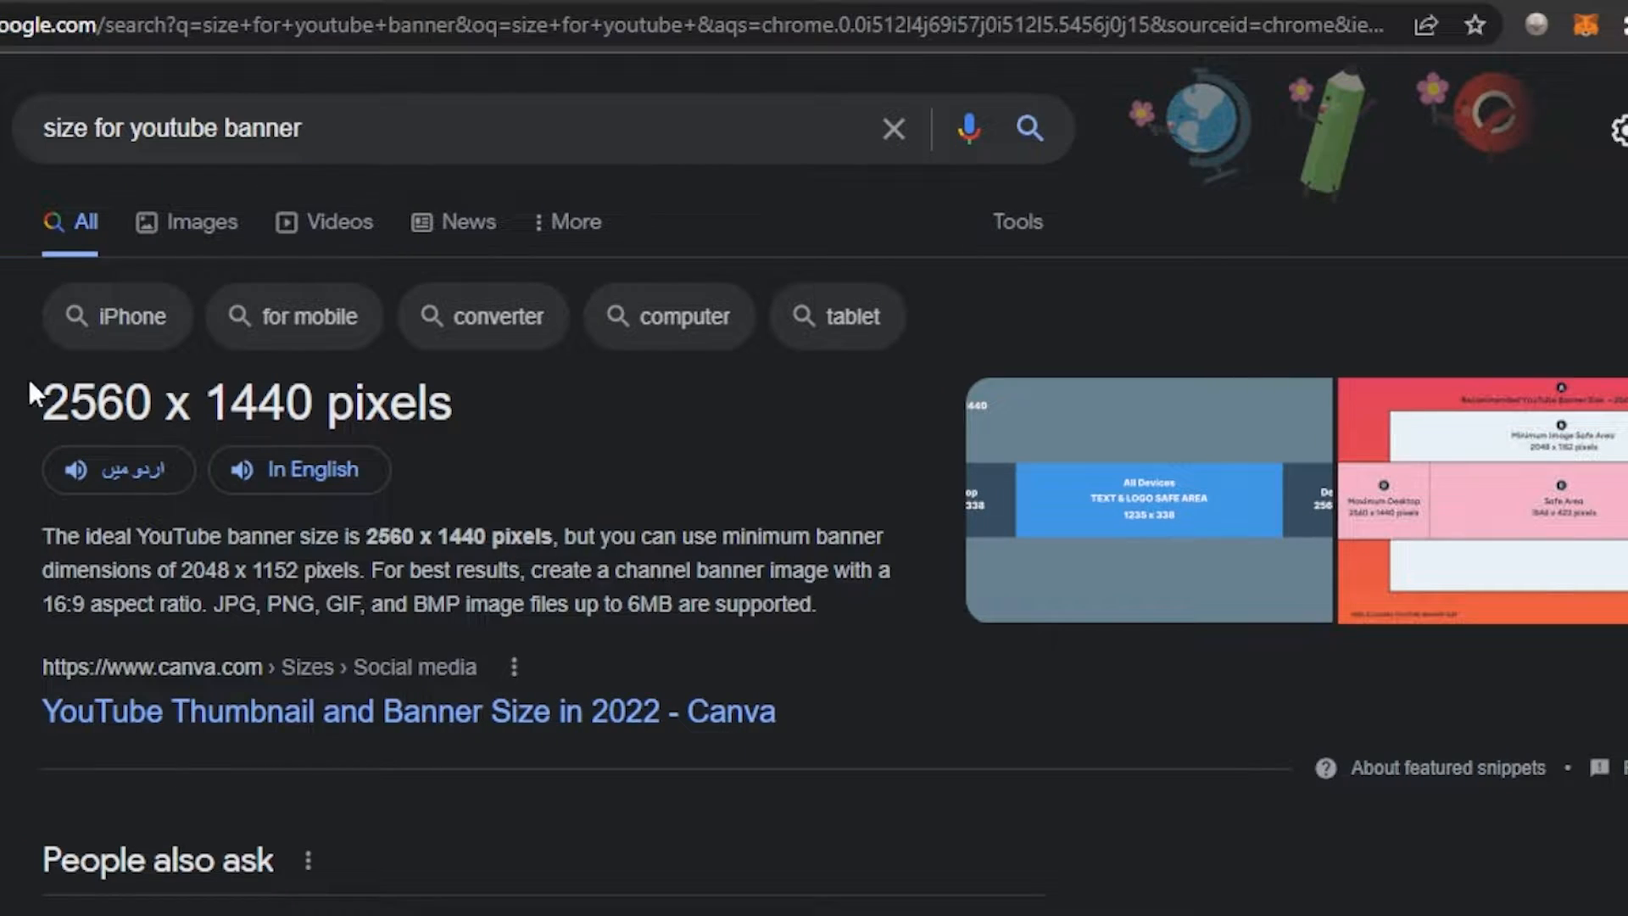
drag(43, 402, 487, 403)
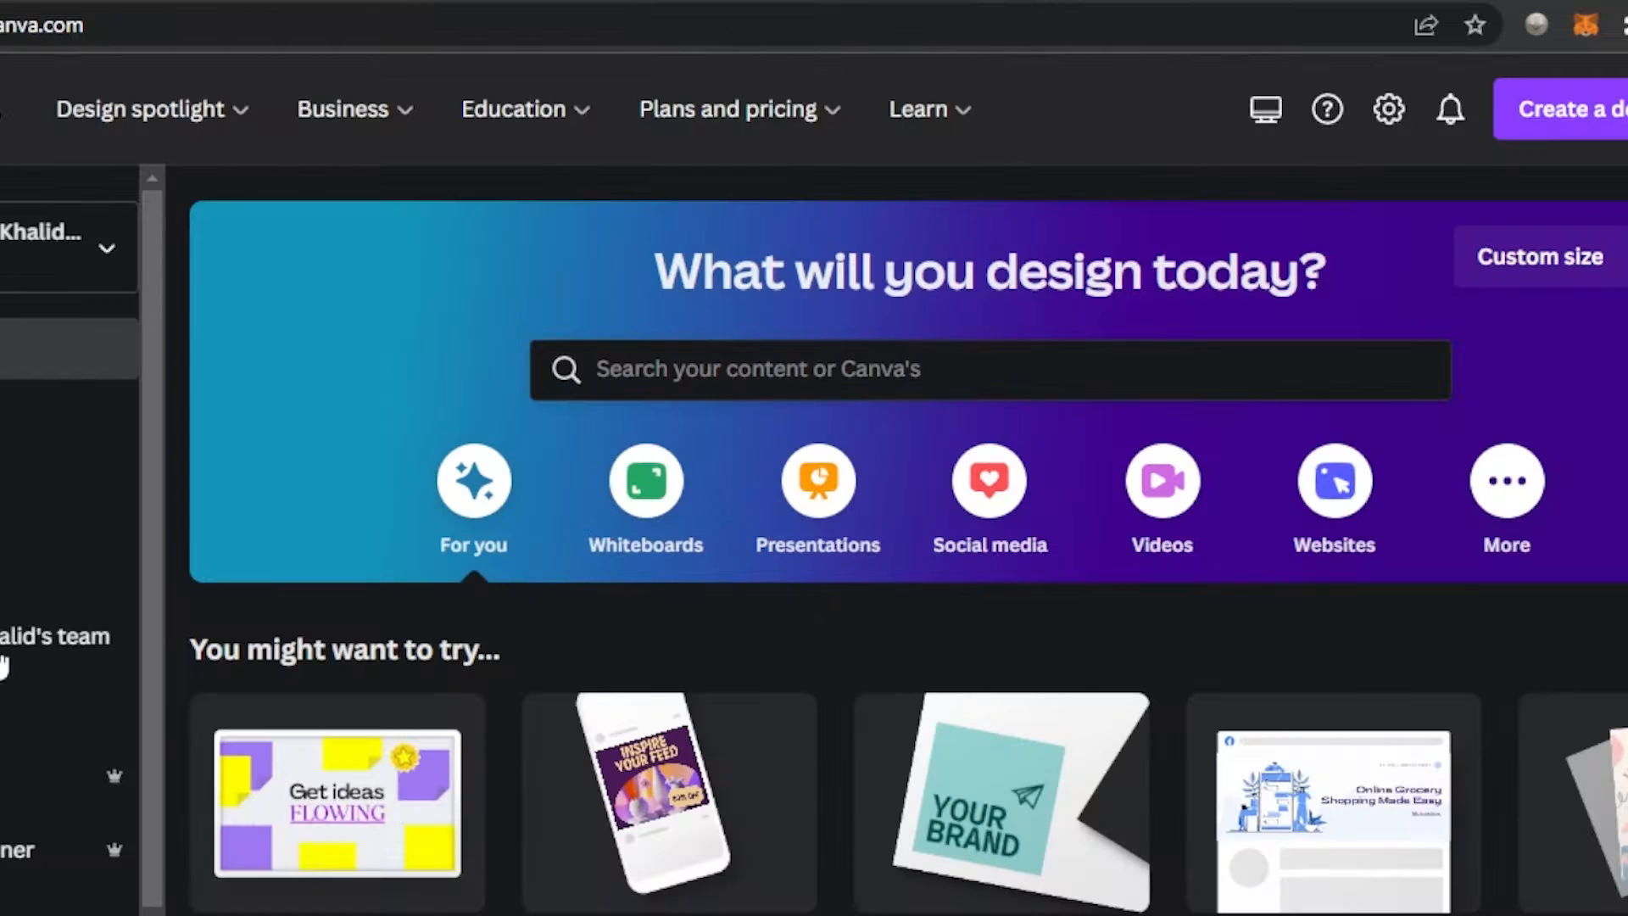
click(1516, 273)
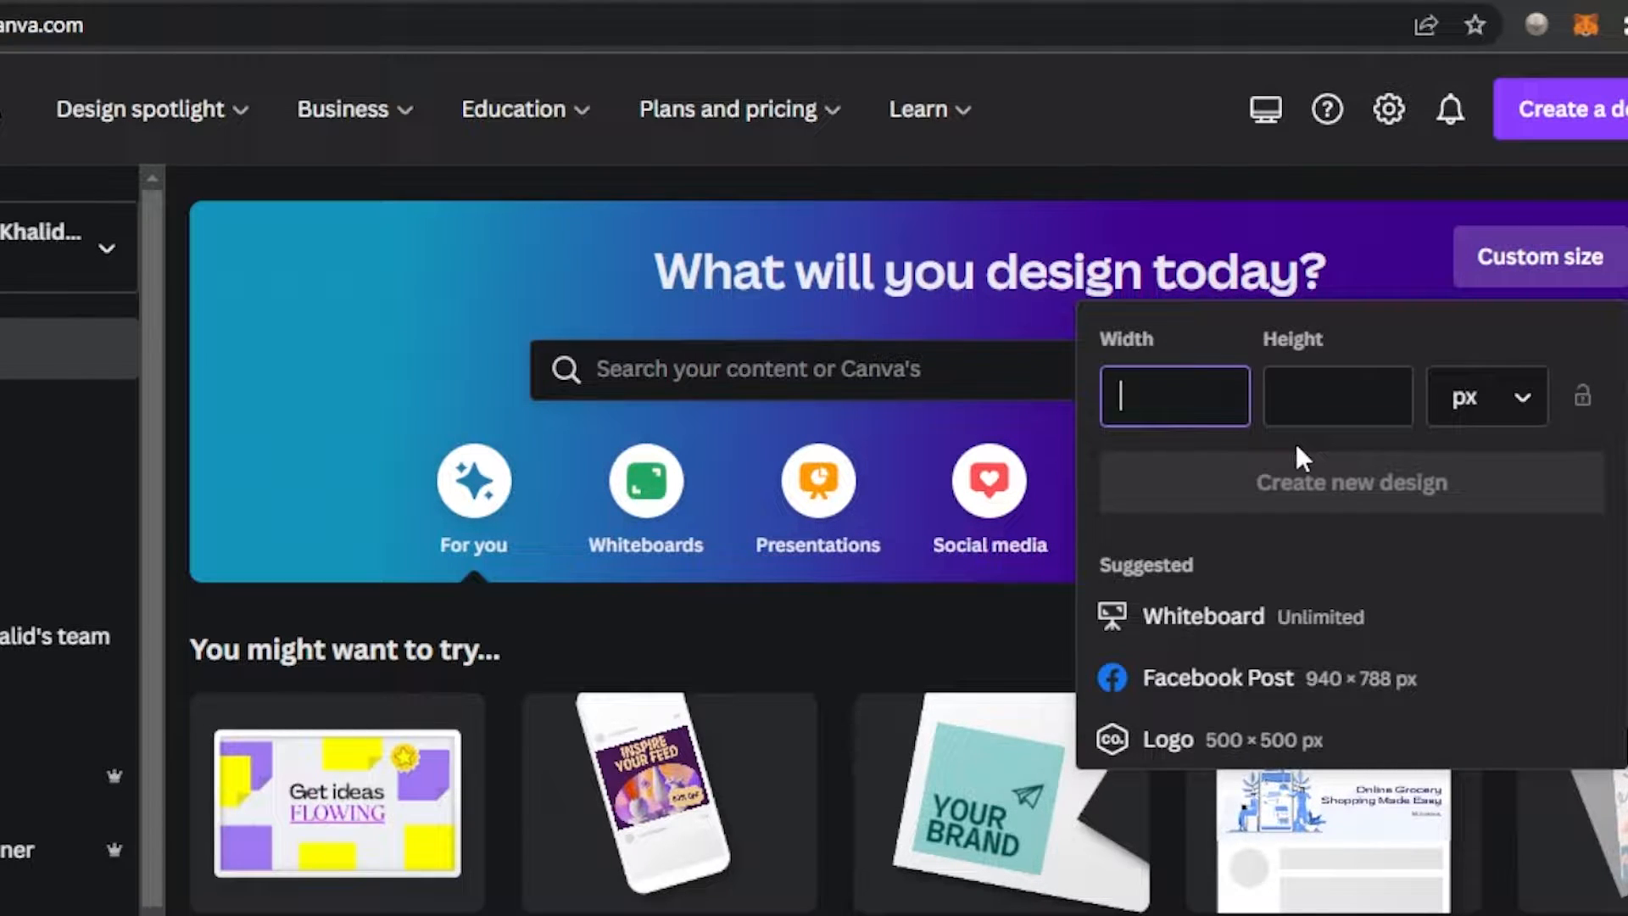
scroll(1188, 399, down, 1)
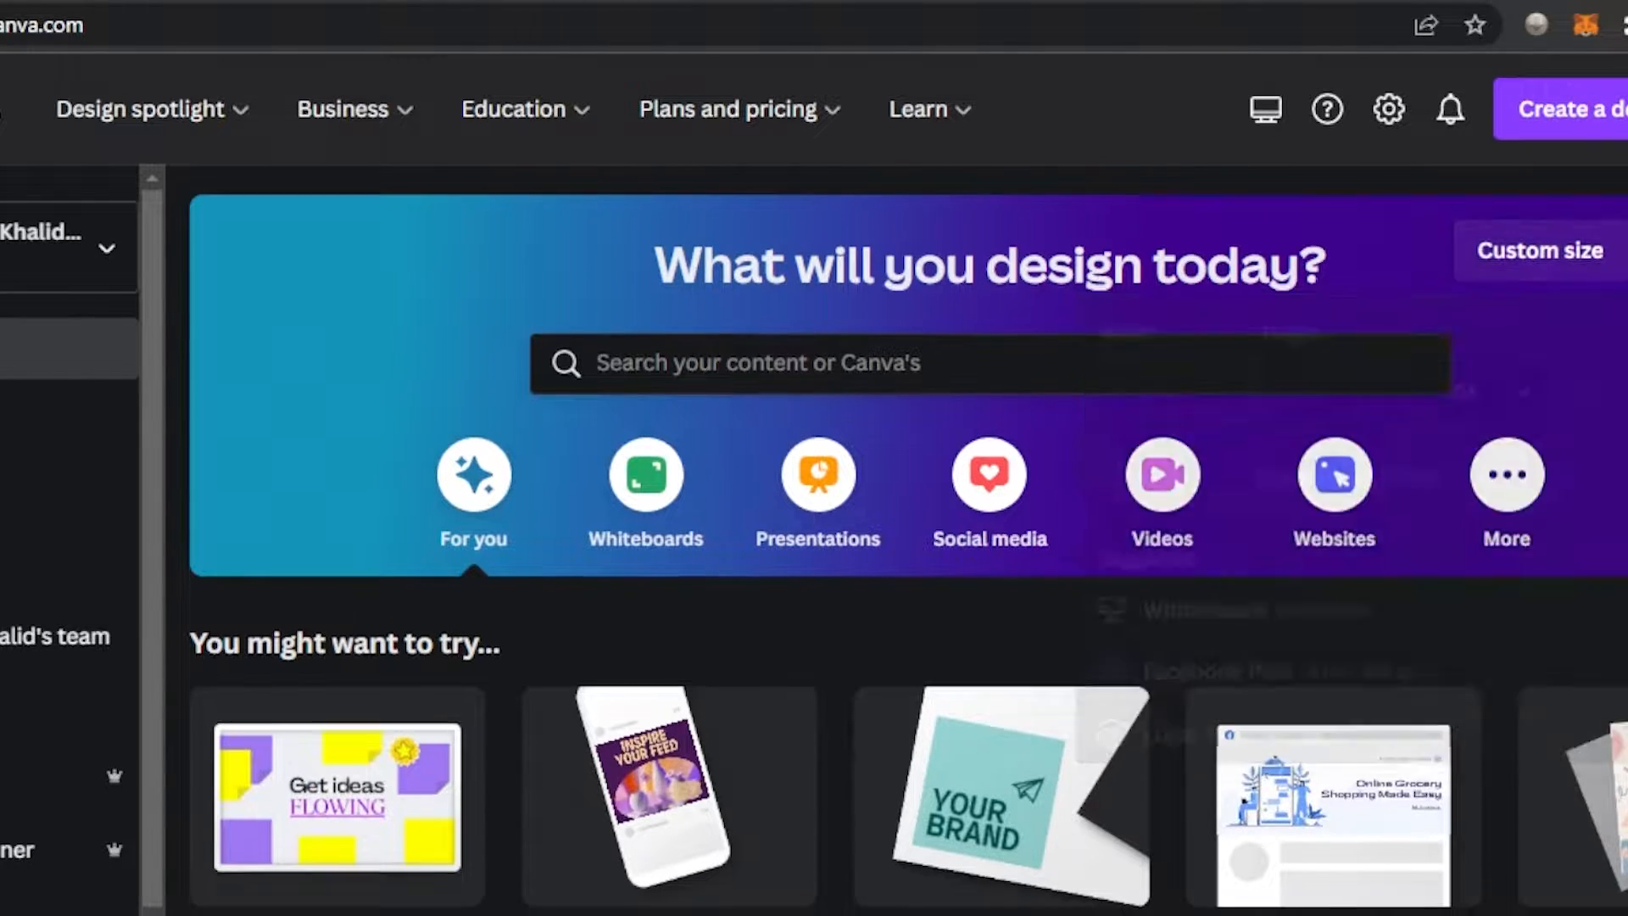
scroll(907, 542, down, 2)
scroll(908, 543, up, 3)
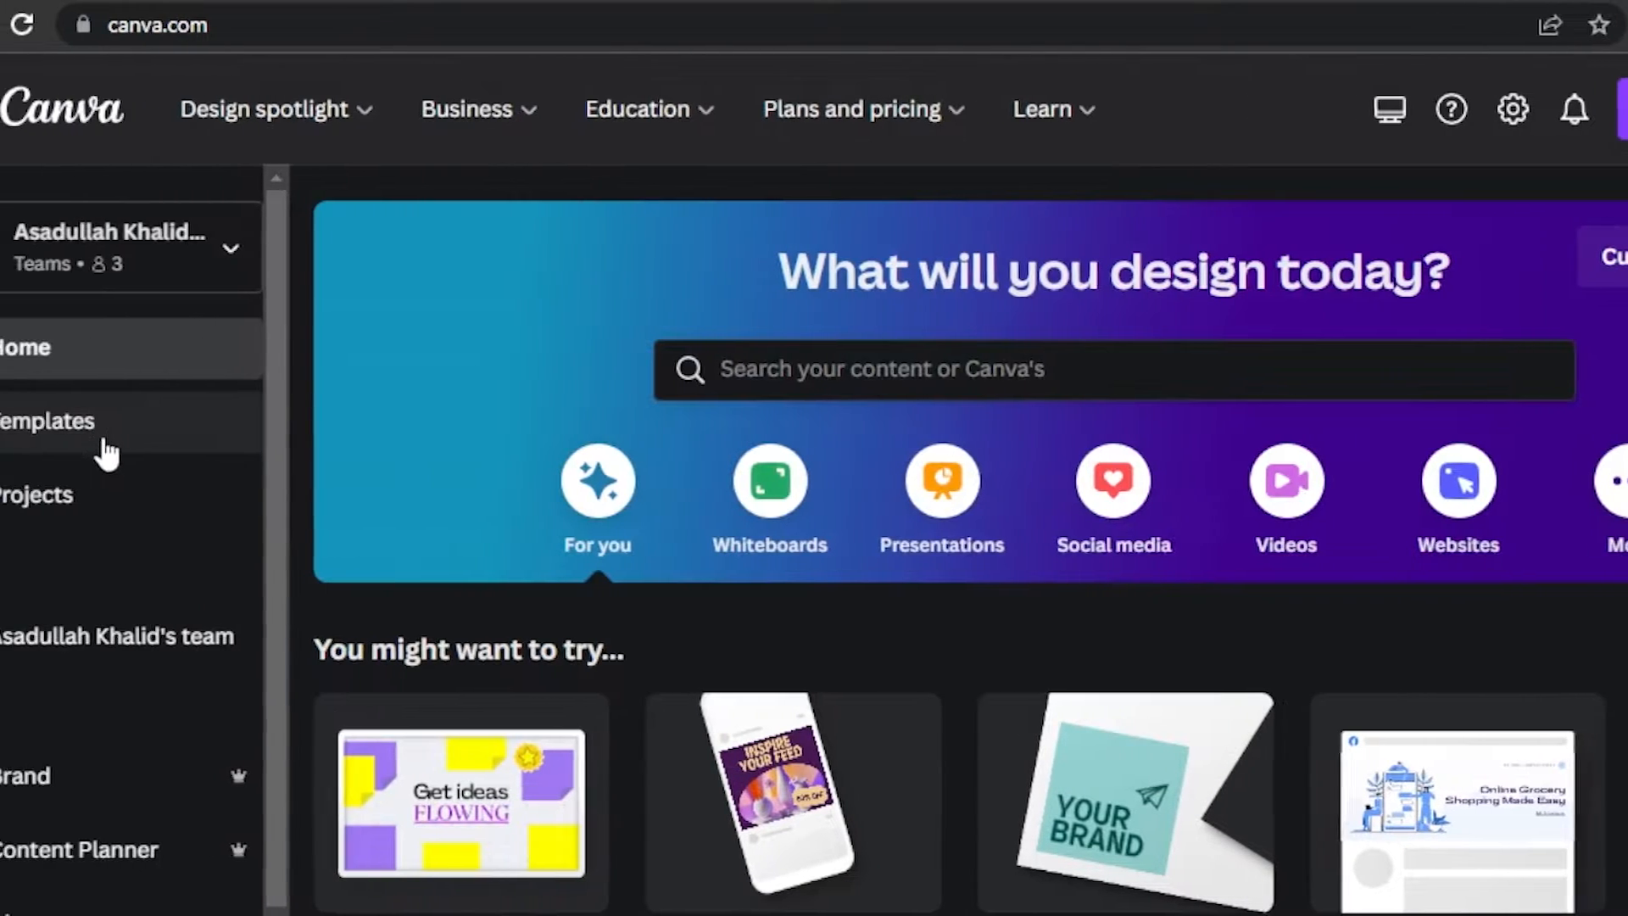
Search the Canva templates for "youtub" and open the suggested YouTube Banner category
click(106, 453)
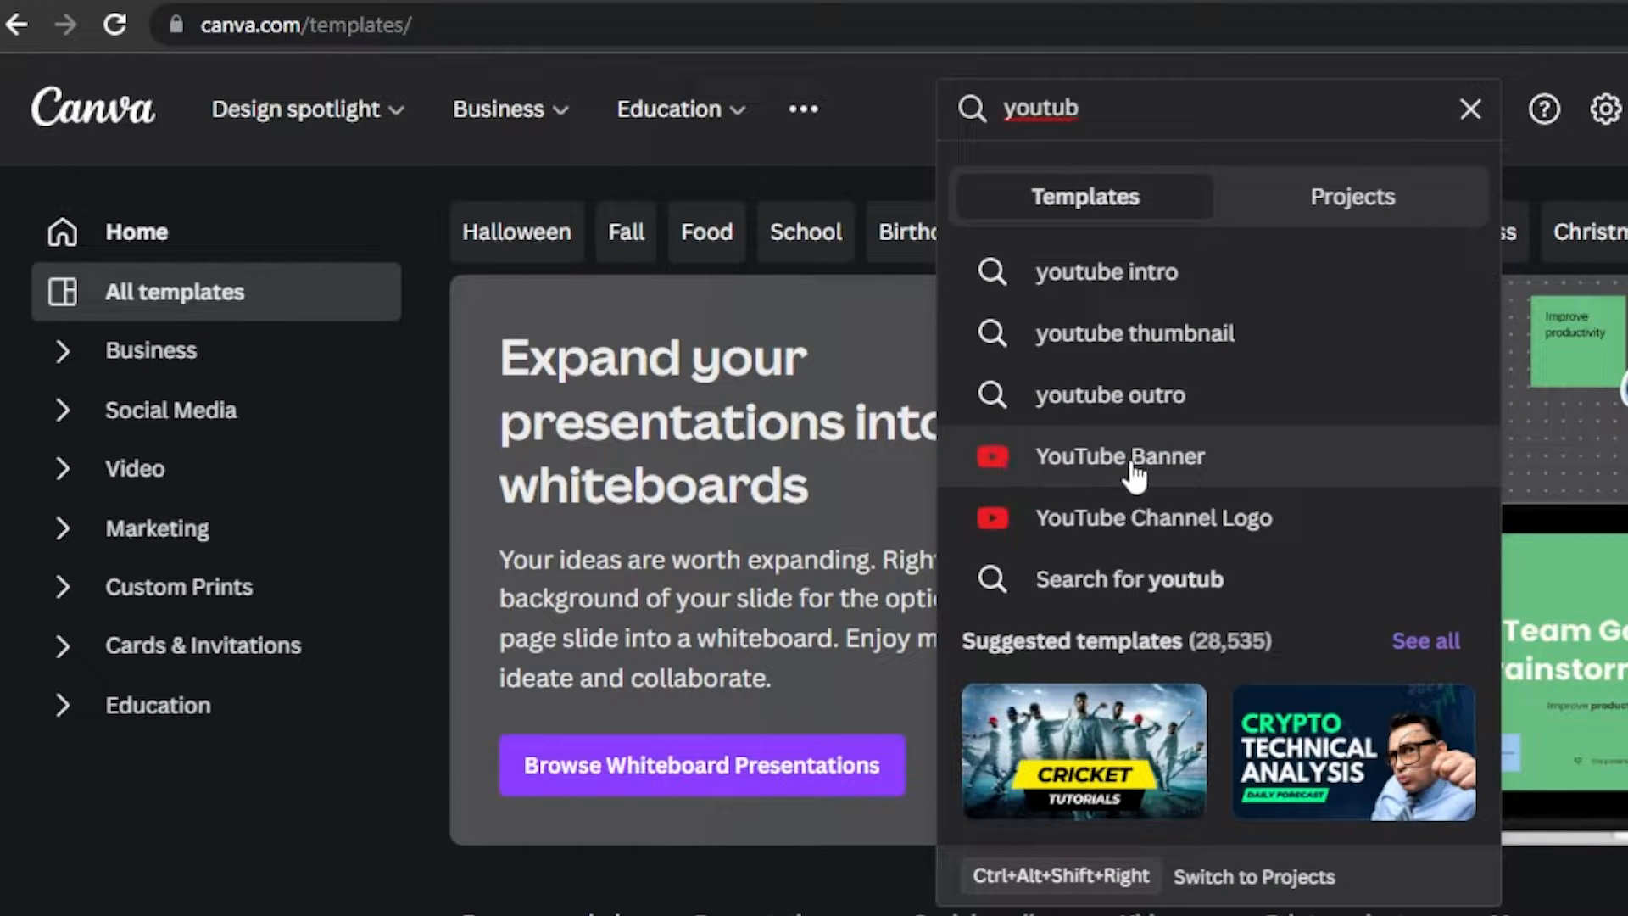
click(1131, 464)
Look through the YouTube Banner template gallery for available banner styles
scroll(814, 509, down, 5)
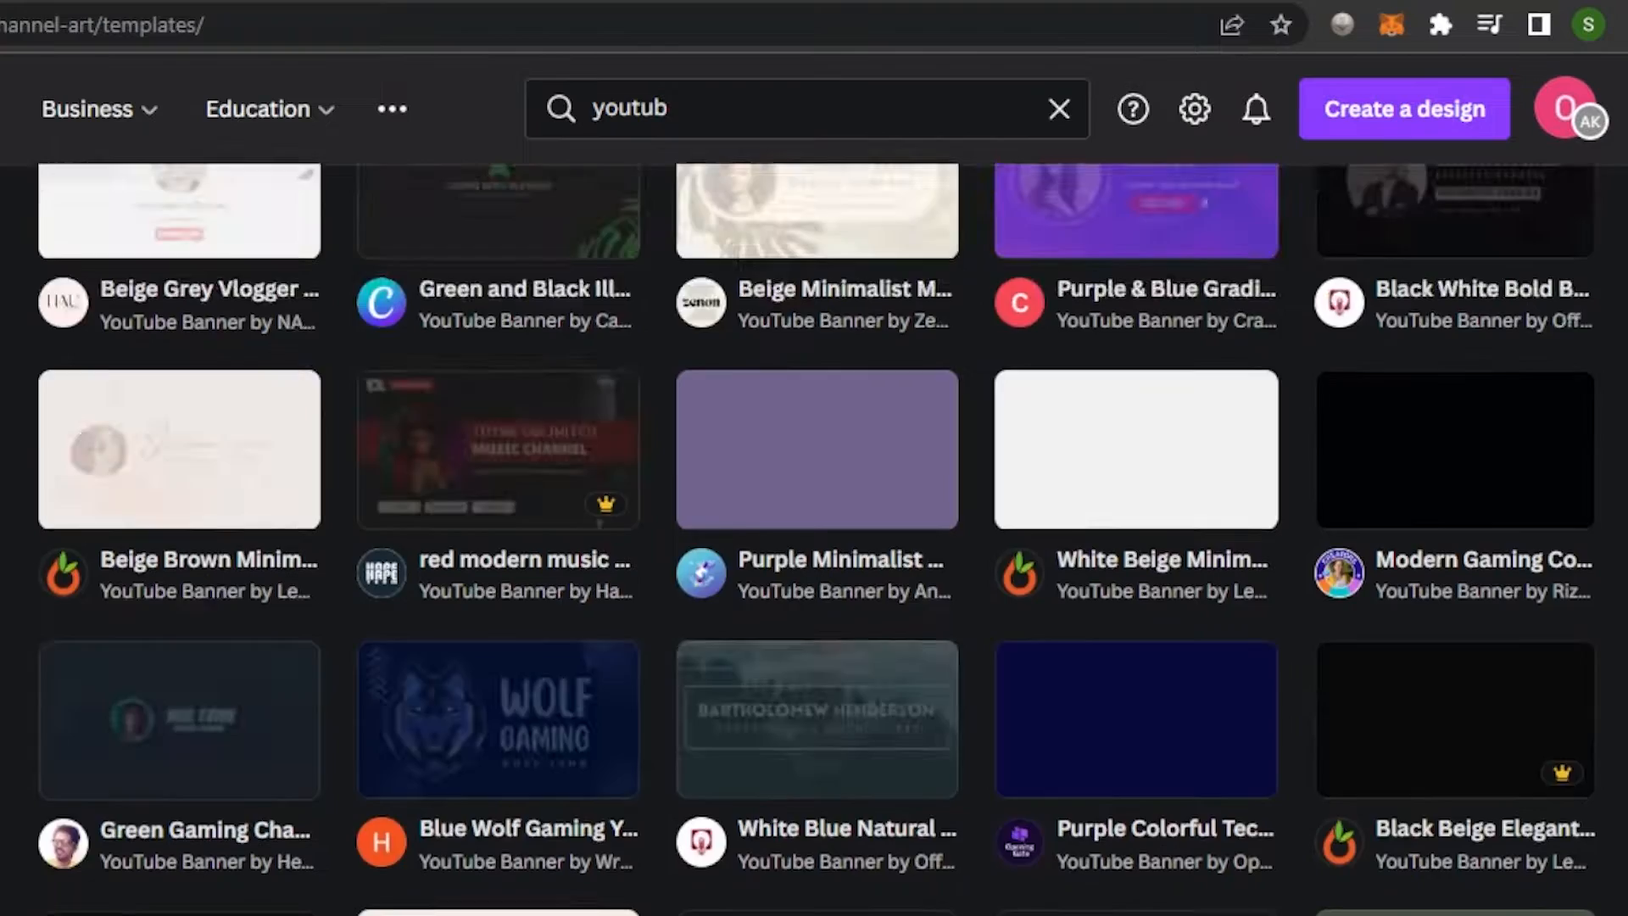
scroll(814, 508, up, 5)
scroll(814, 509, down, 9)
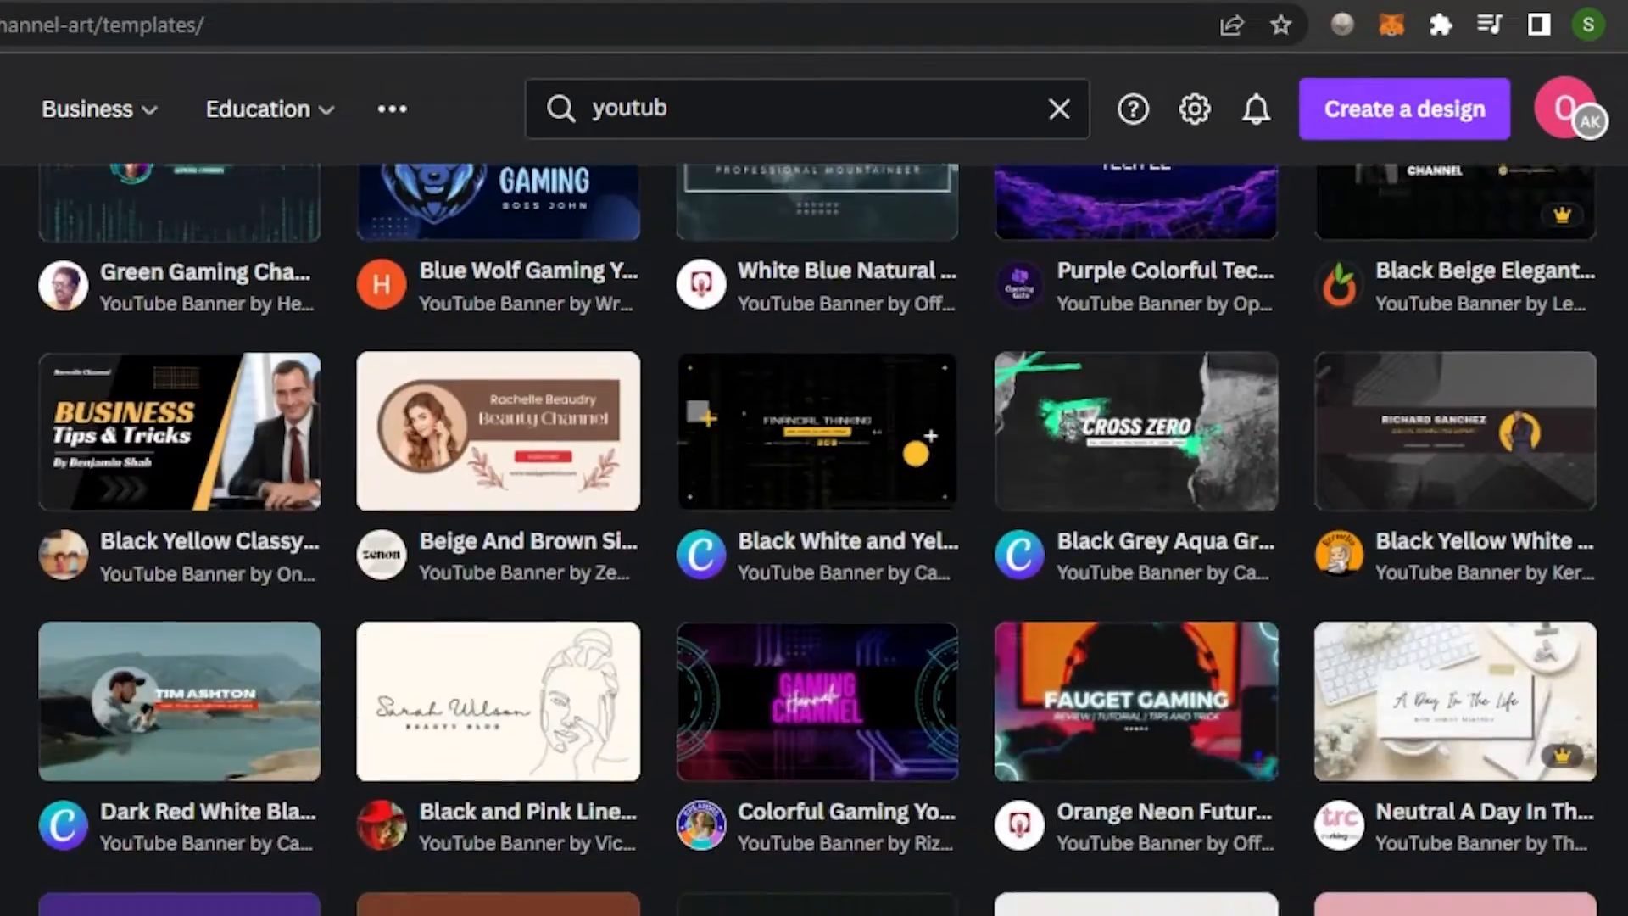
scroll(814, 509, down, 14)
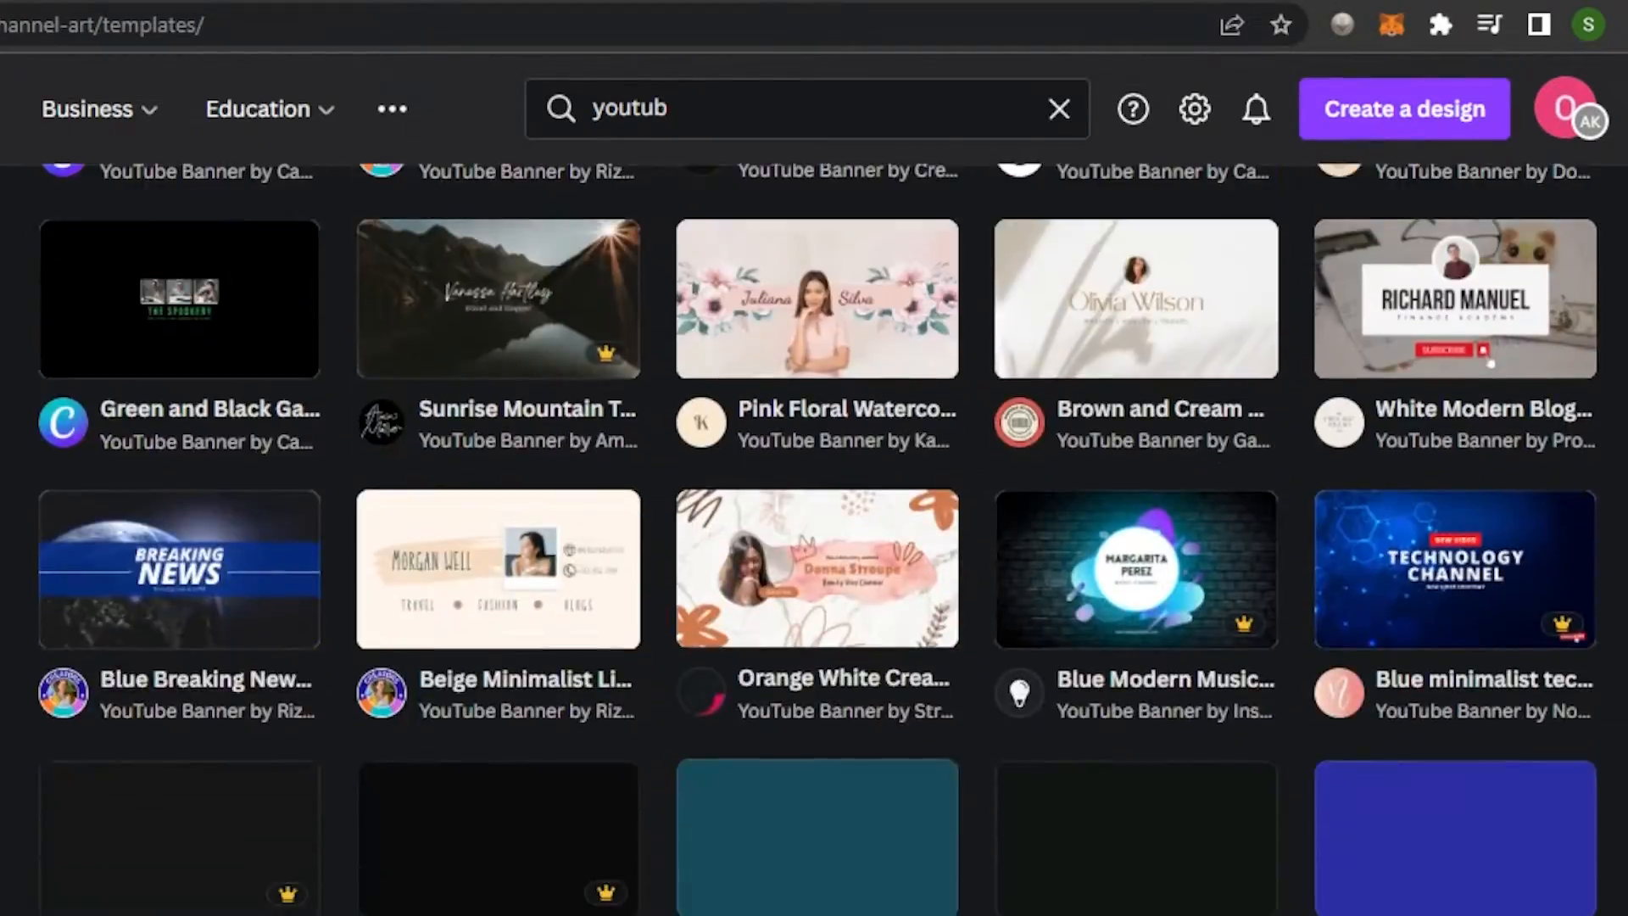
scroll(814, 509, down, 14)
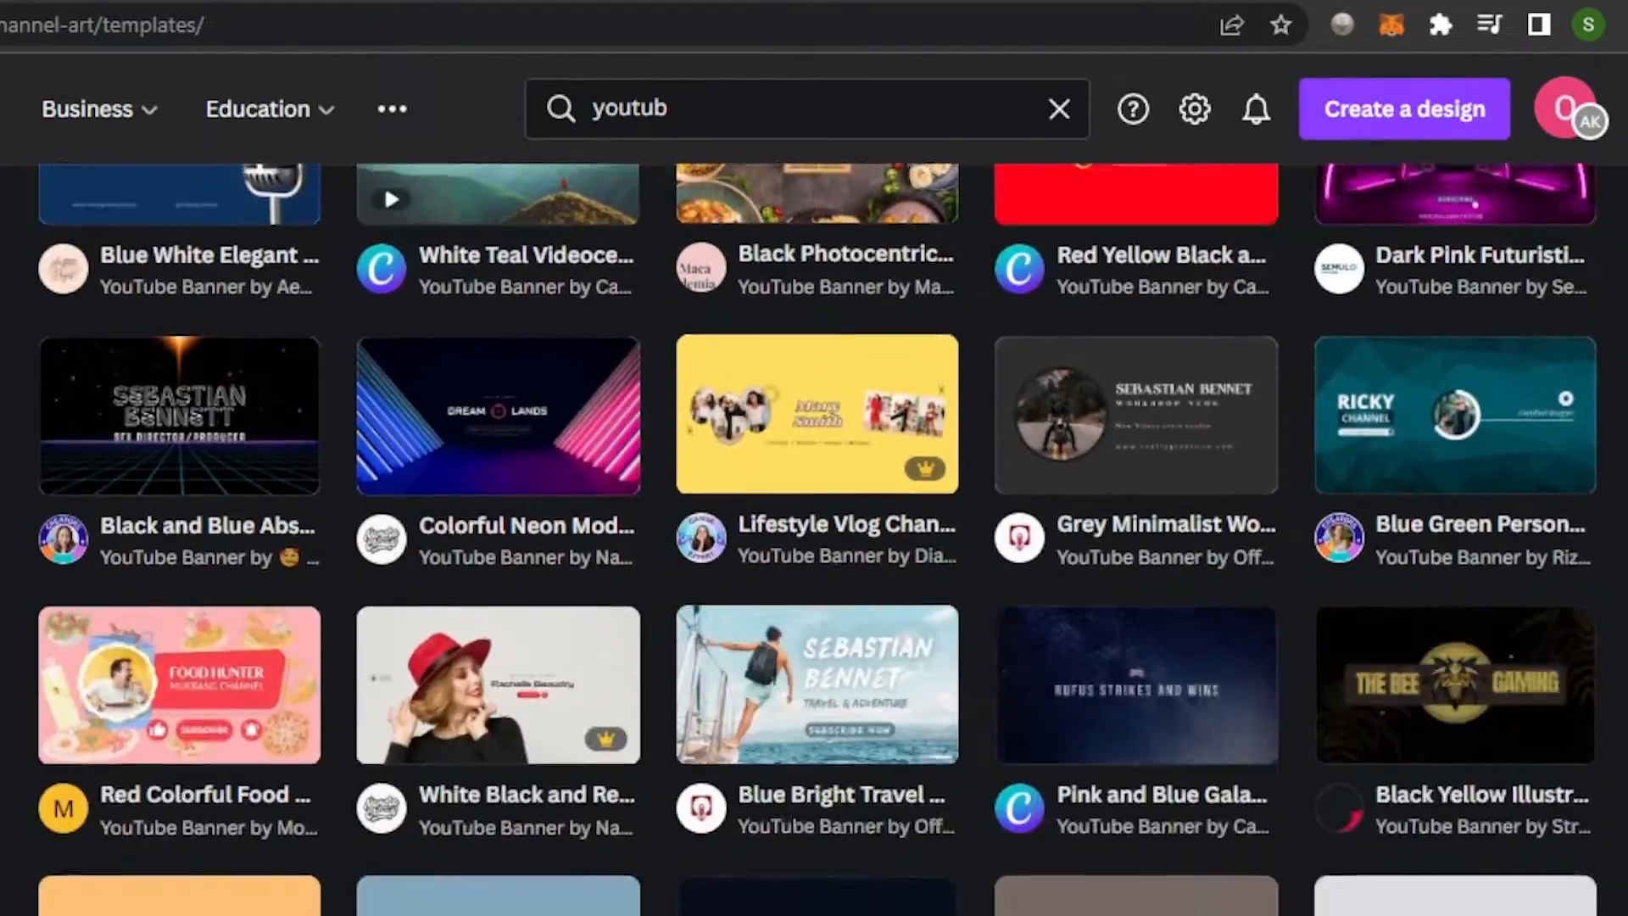
scroll(814, 509, up, 20)
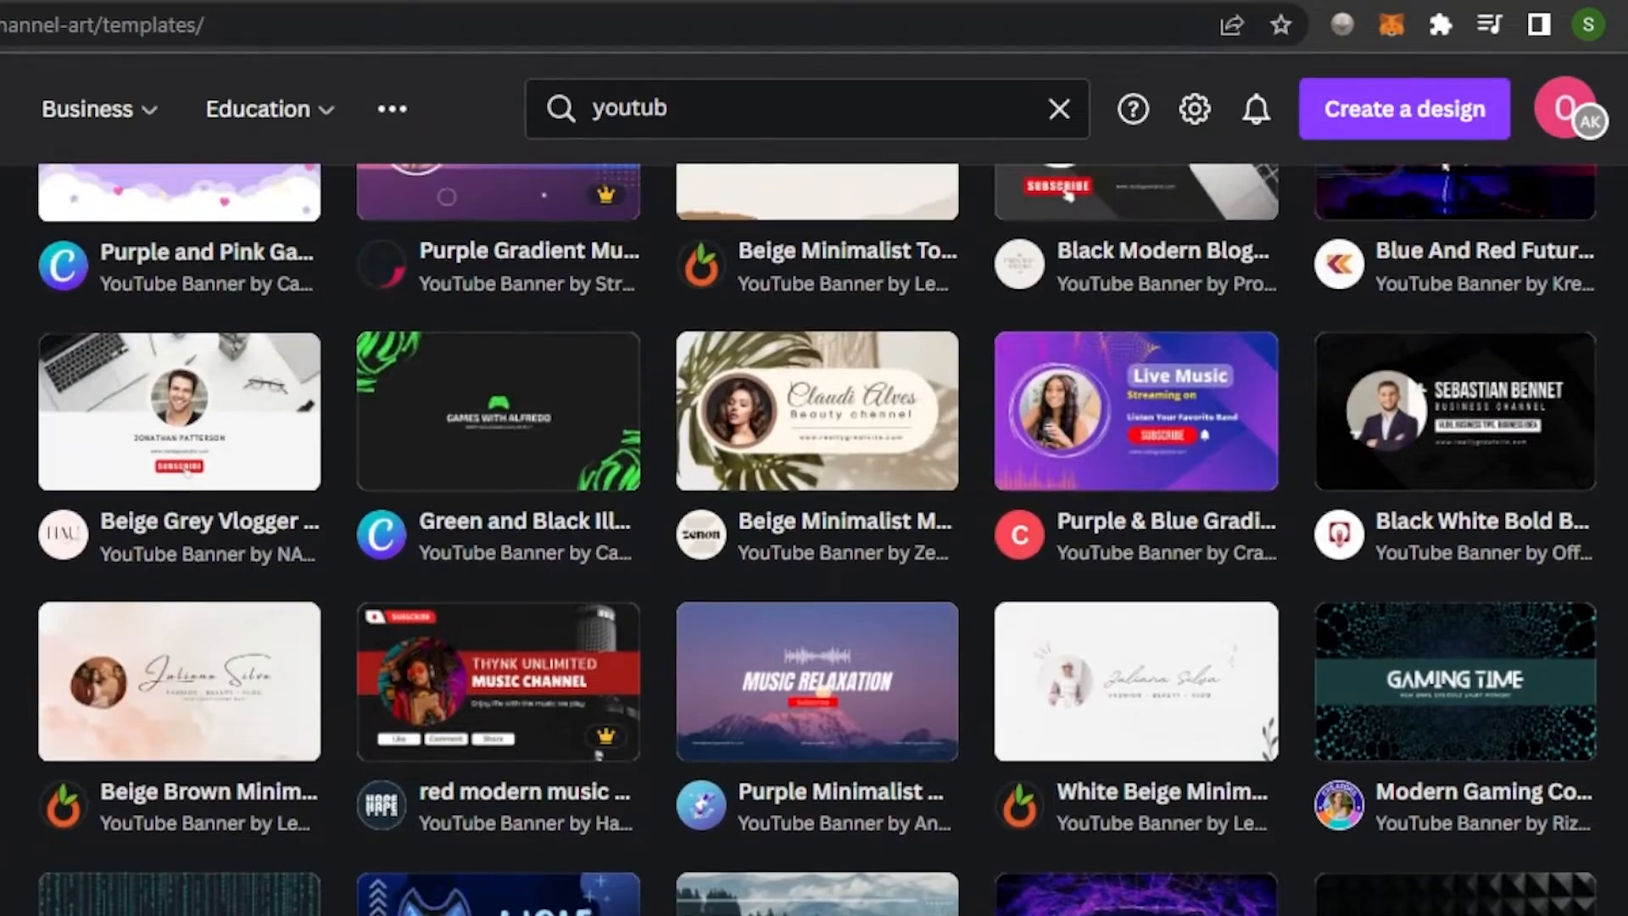
scroll(814, 509, up, 6)
scroll(814, 509, down, 15)
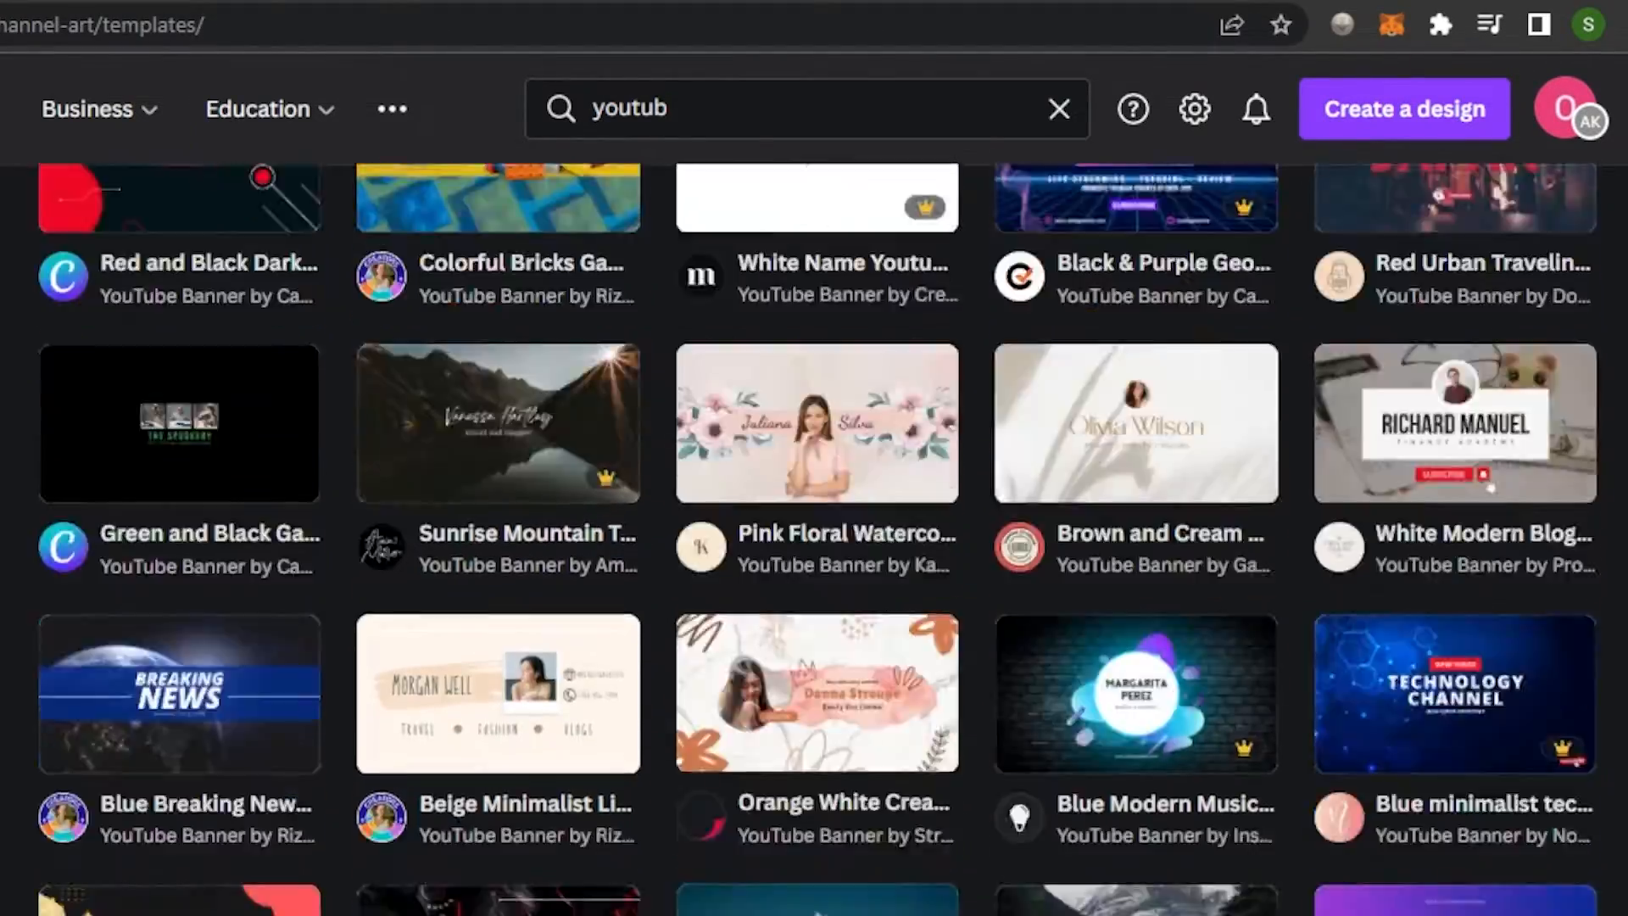
scroll(814, 509, down, 20)
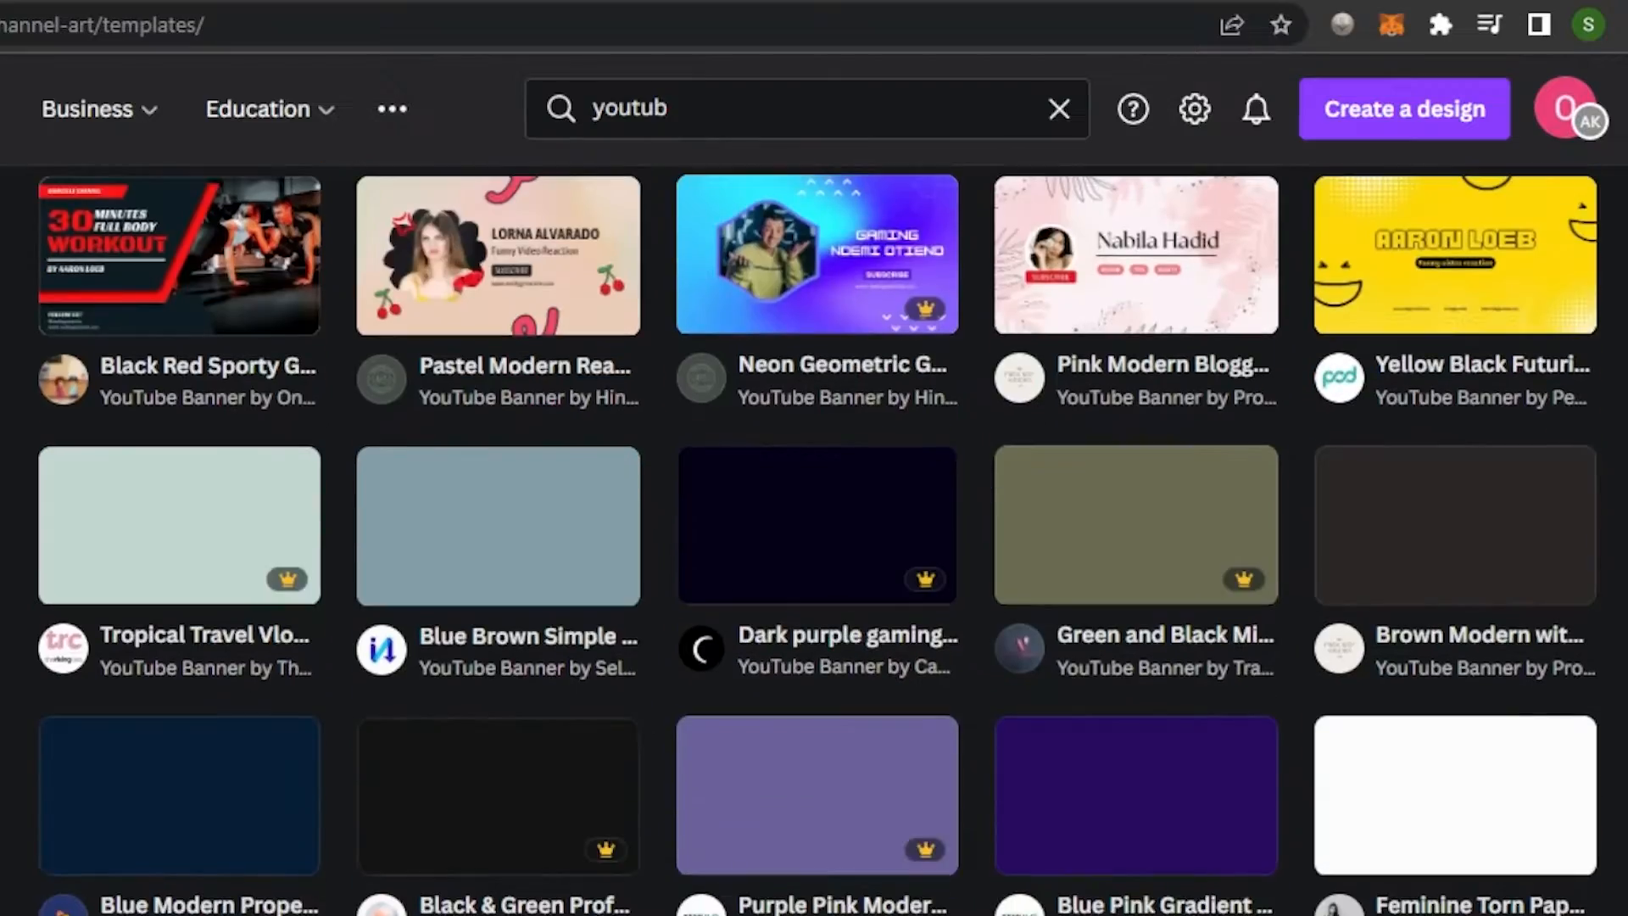
scroll(815, 509, down, 15)
scroll(814, 509, up, 10)
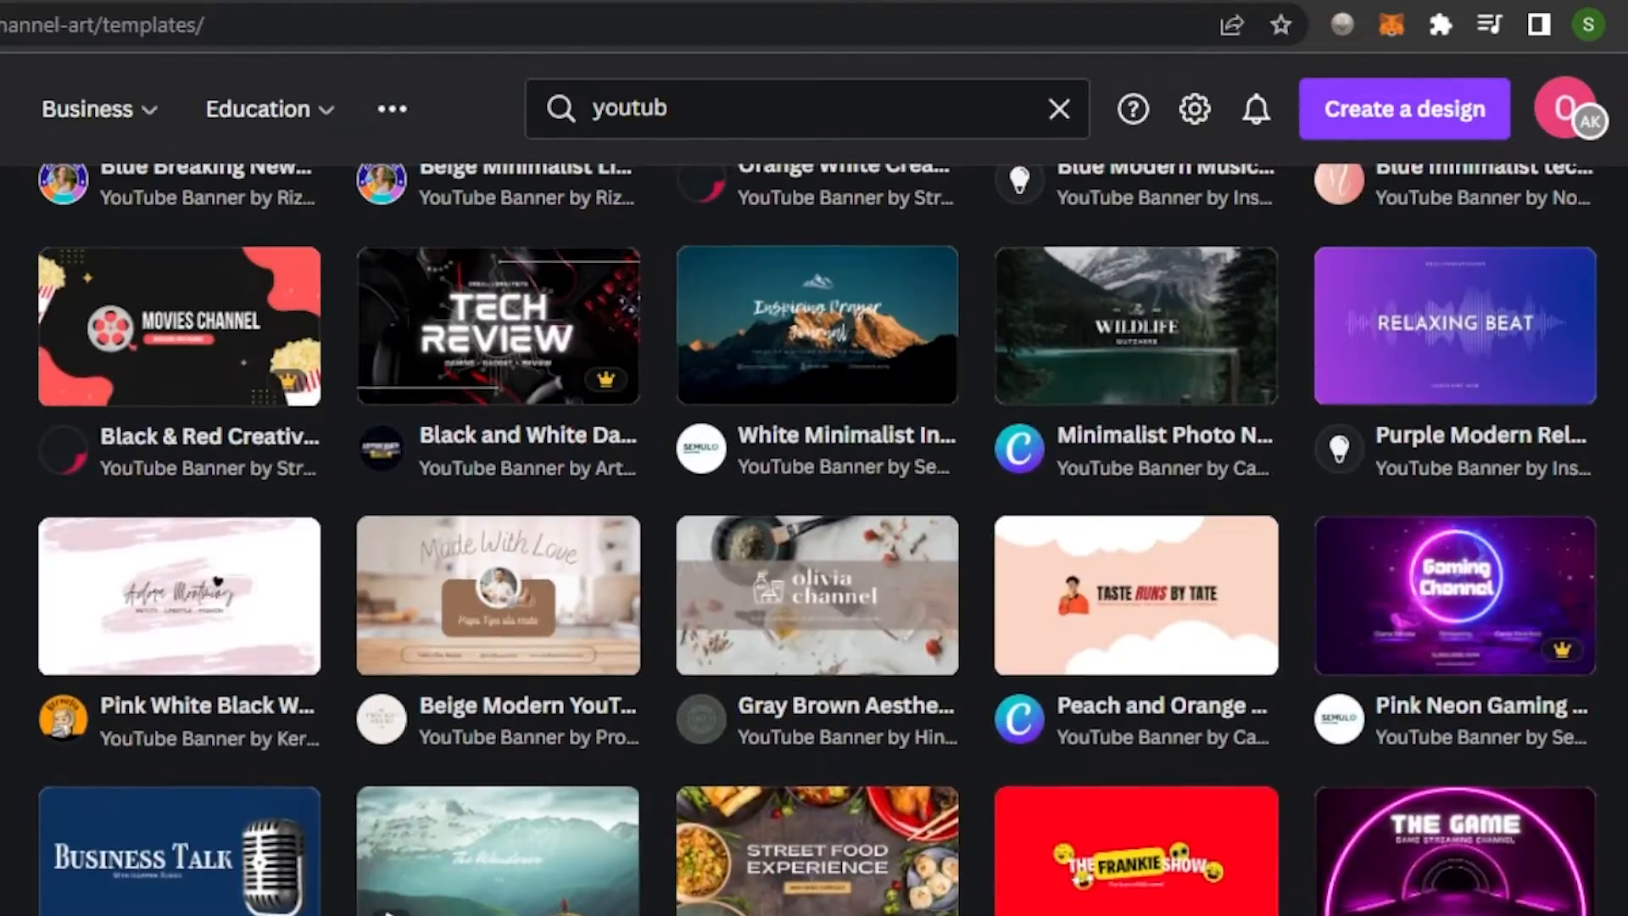
scroll(814, 509, up, 10)
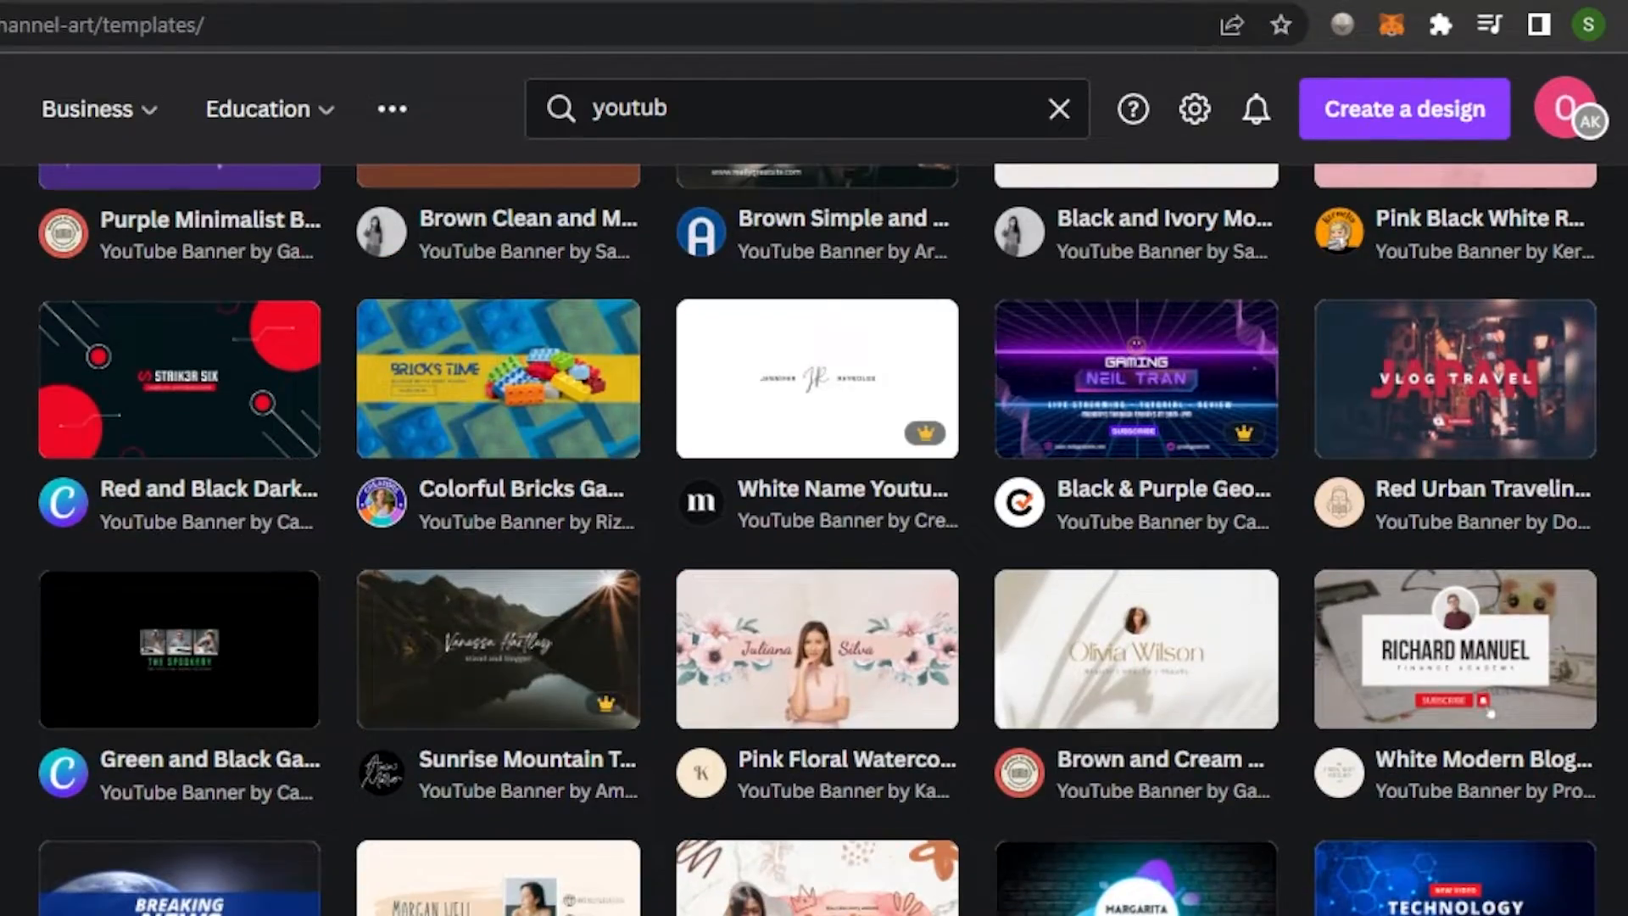
scroll(815, 539, up, 10)
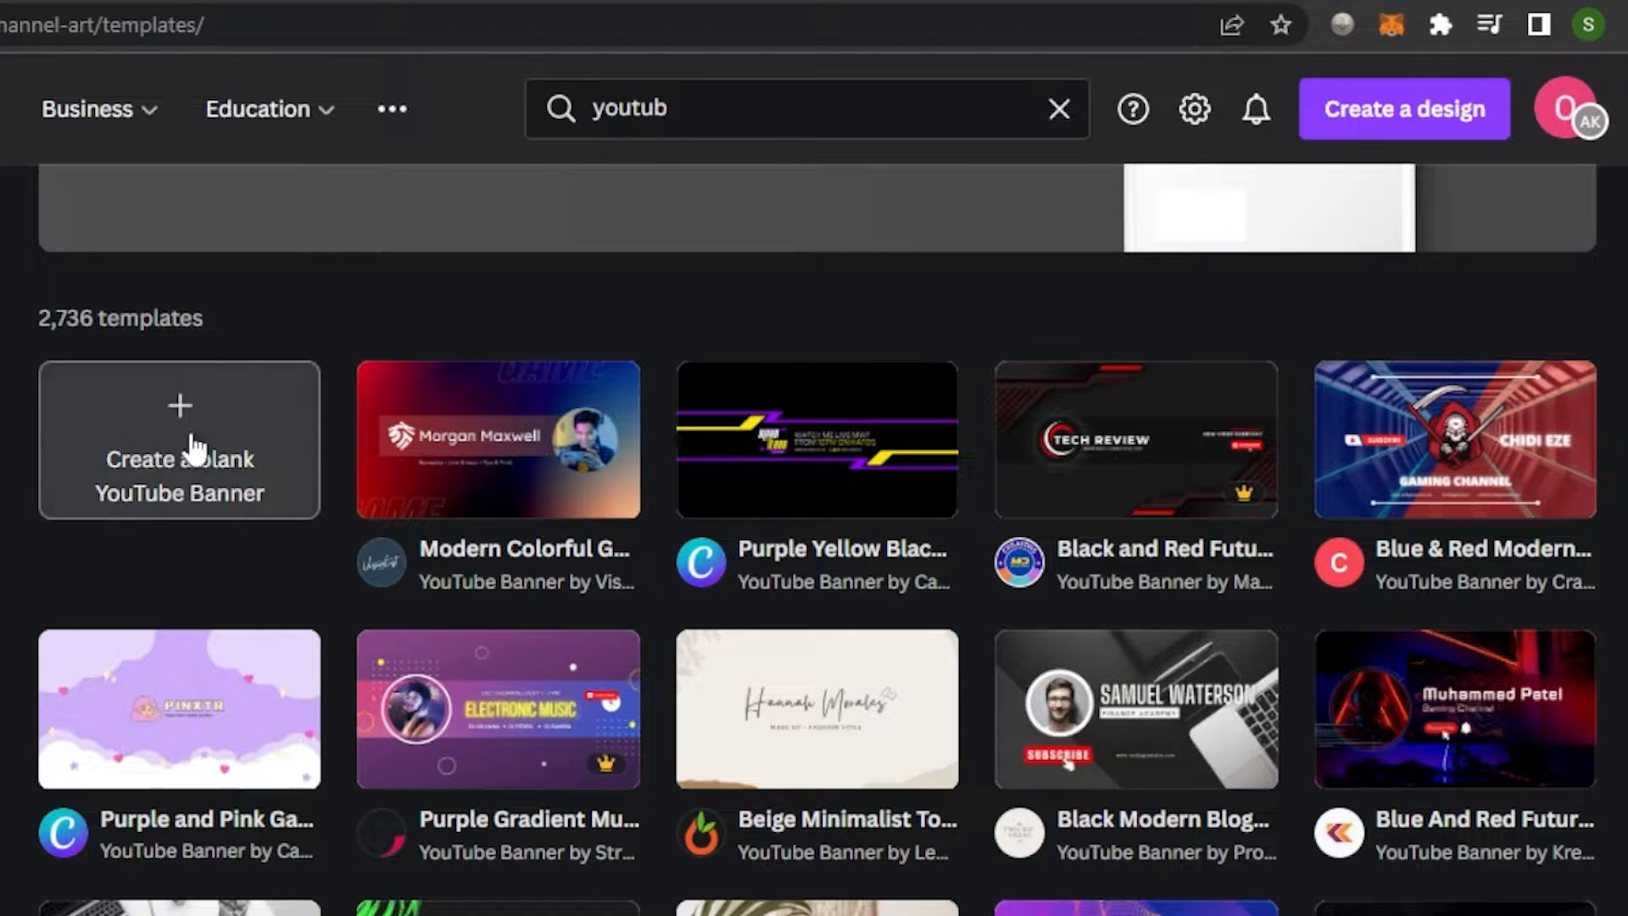
Create a blank YouTube Banner design and title it "yt banner"
click(118, 482)
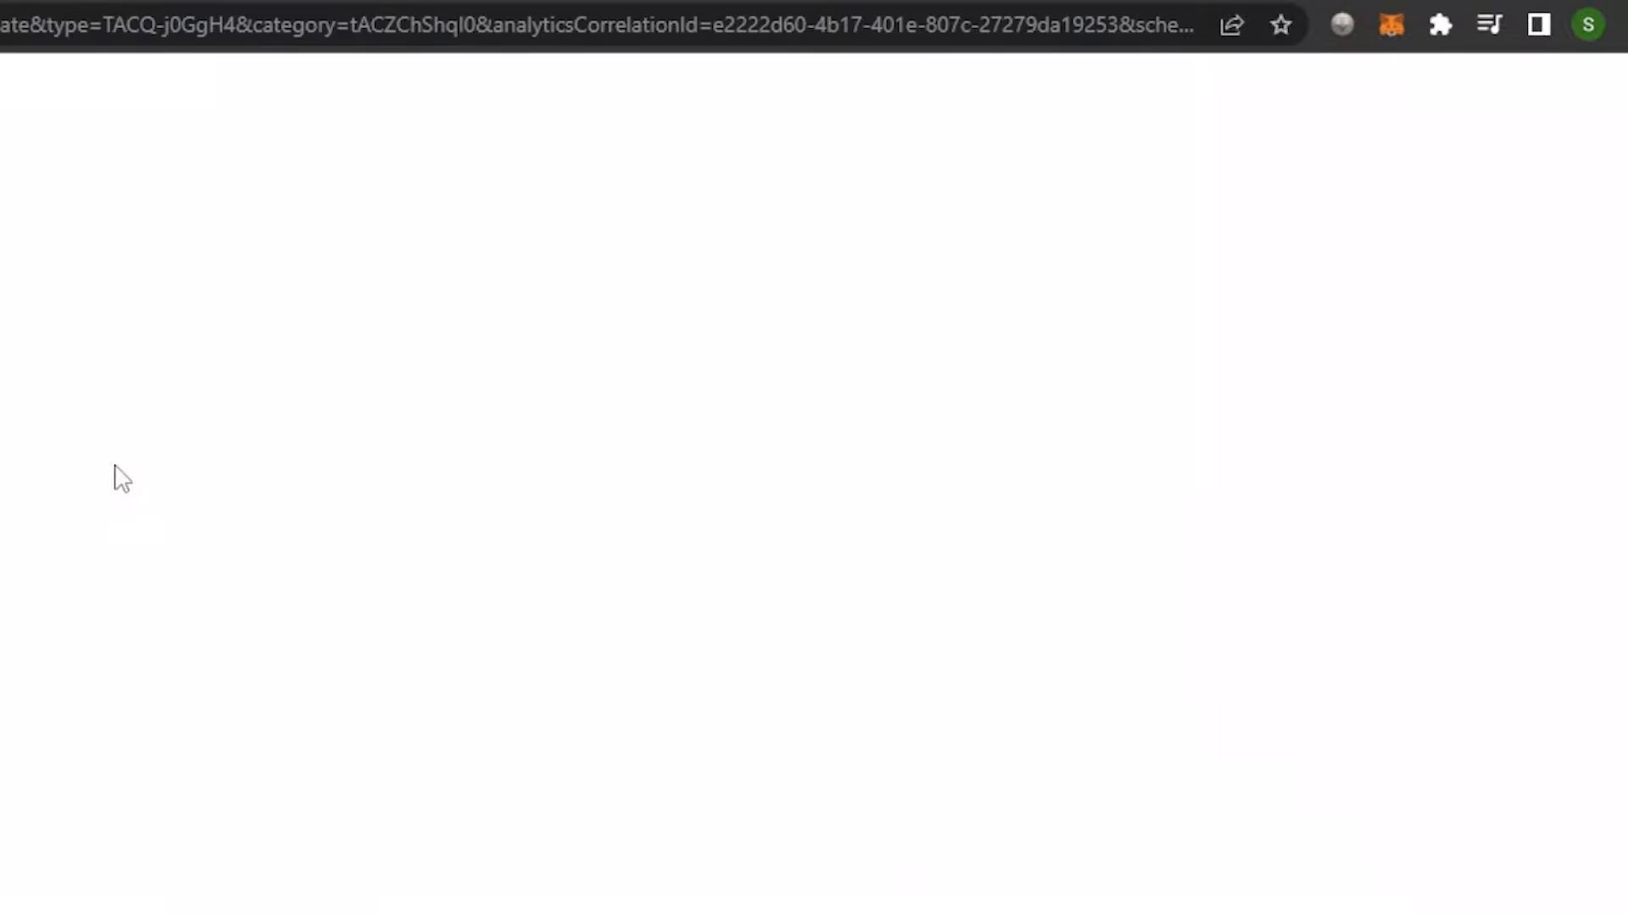
key(ctrl+shift+Tab)
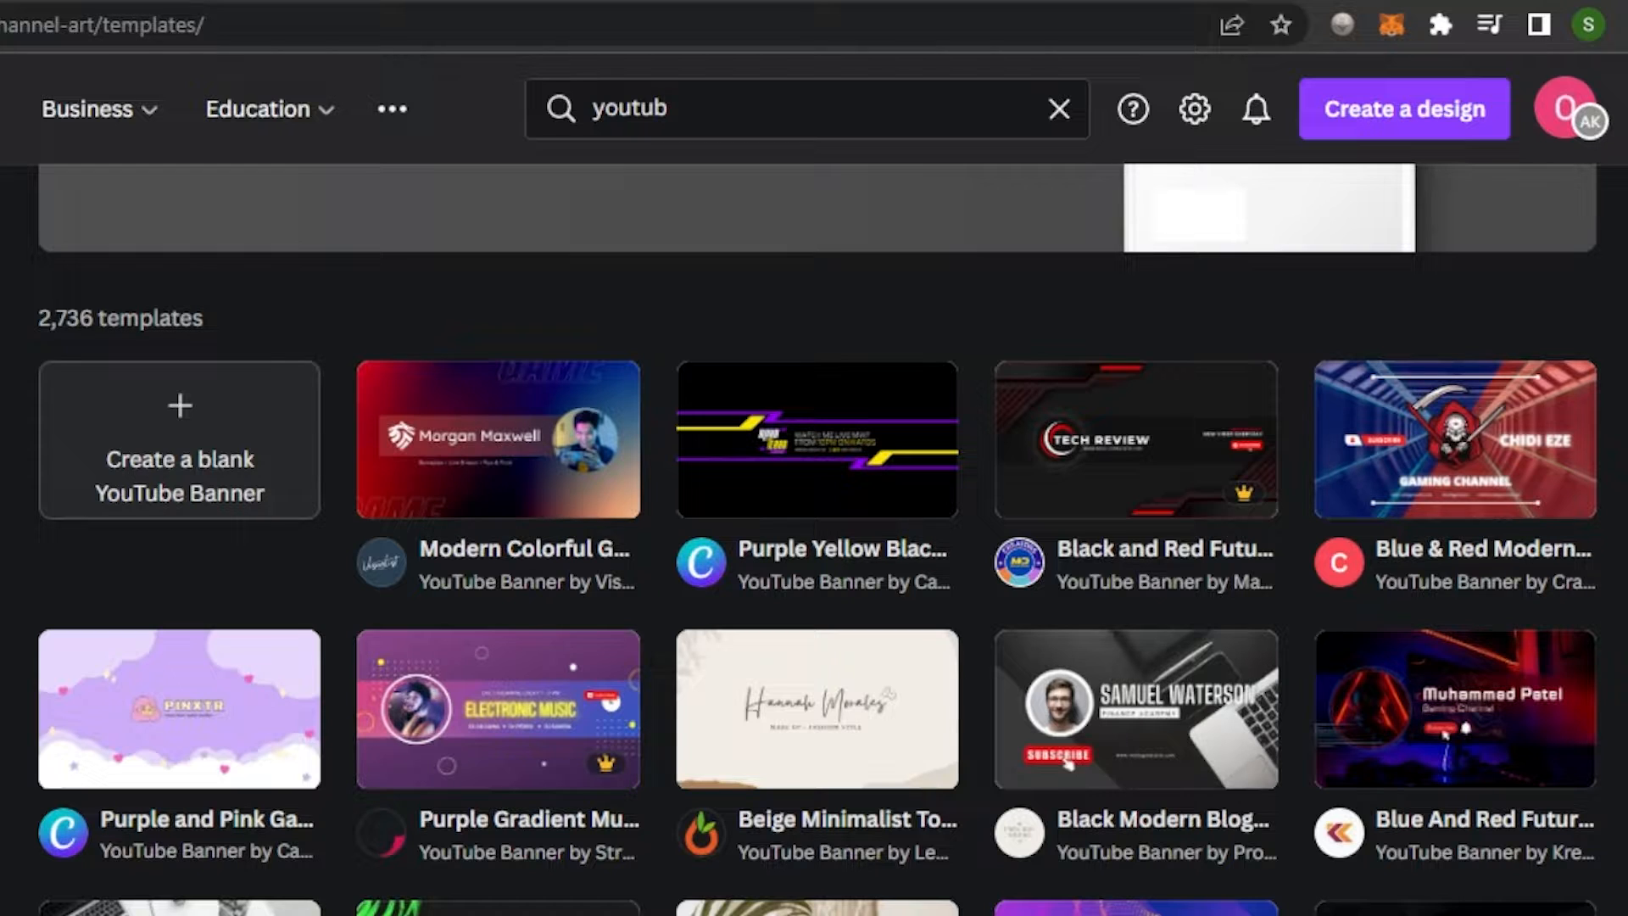
key(ctrl+Tab)
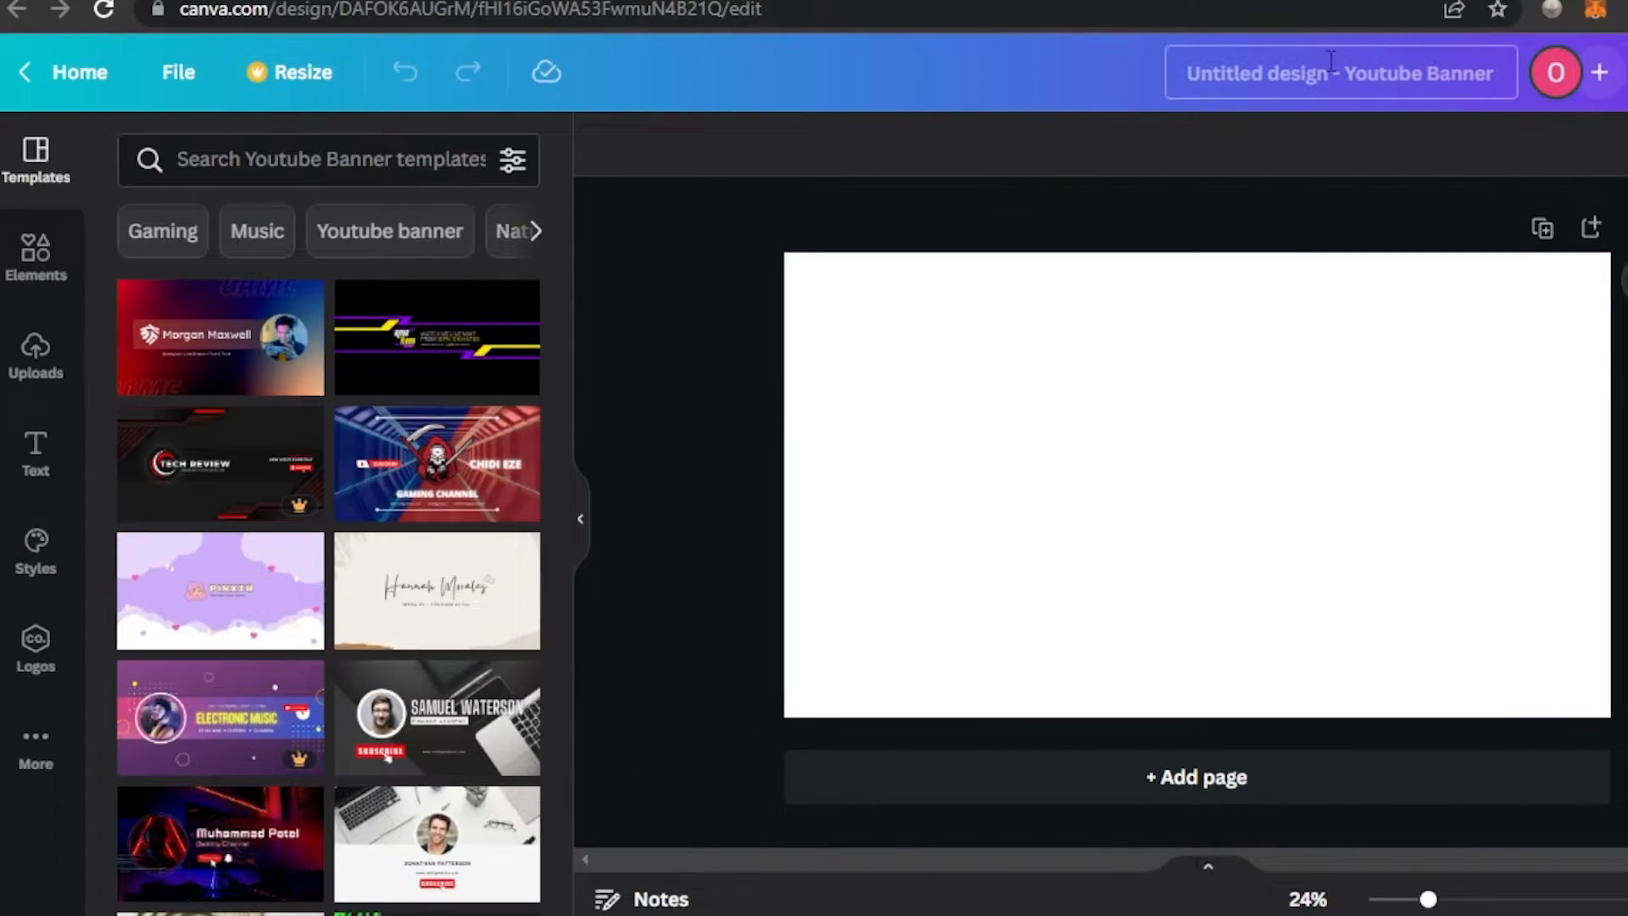
click(1327, 76)
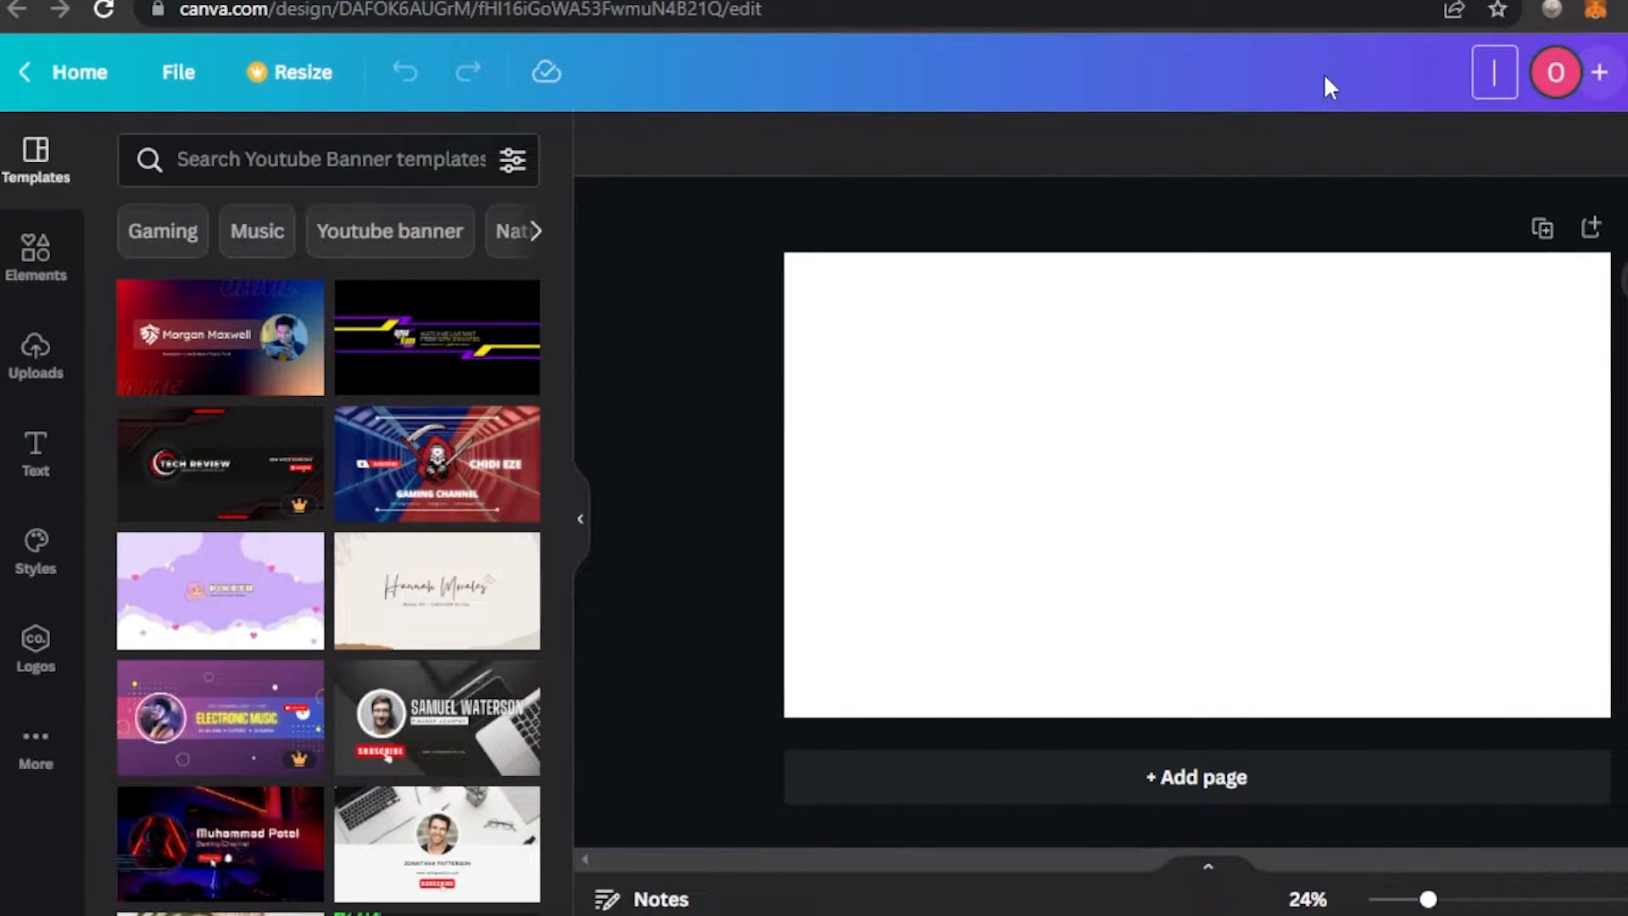
text(yt banner)
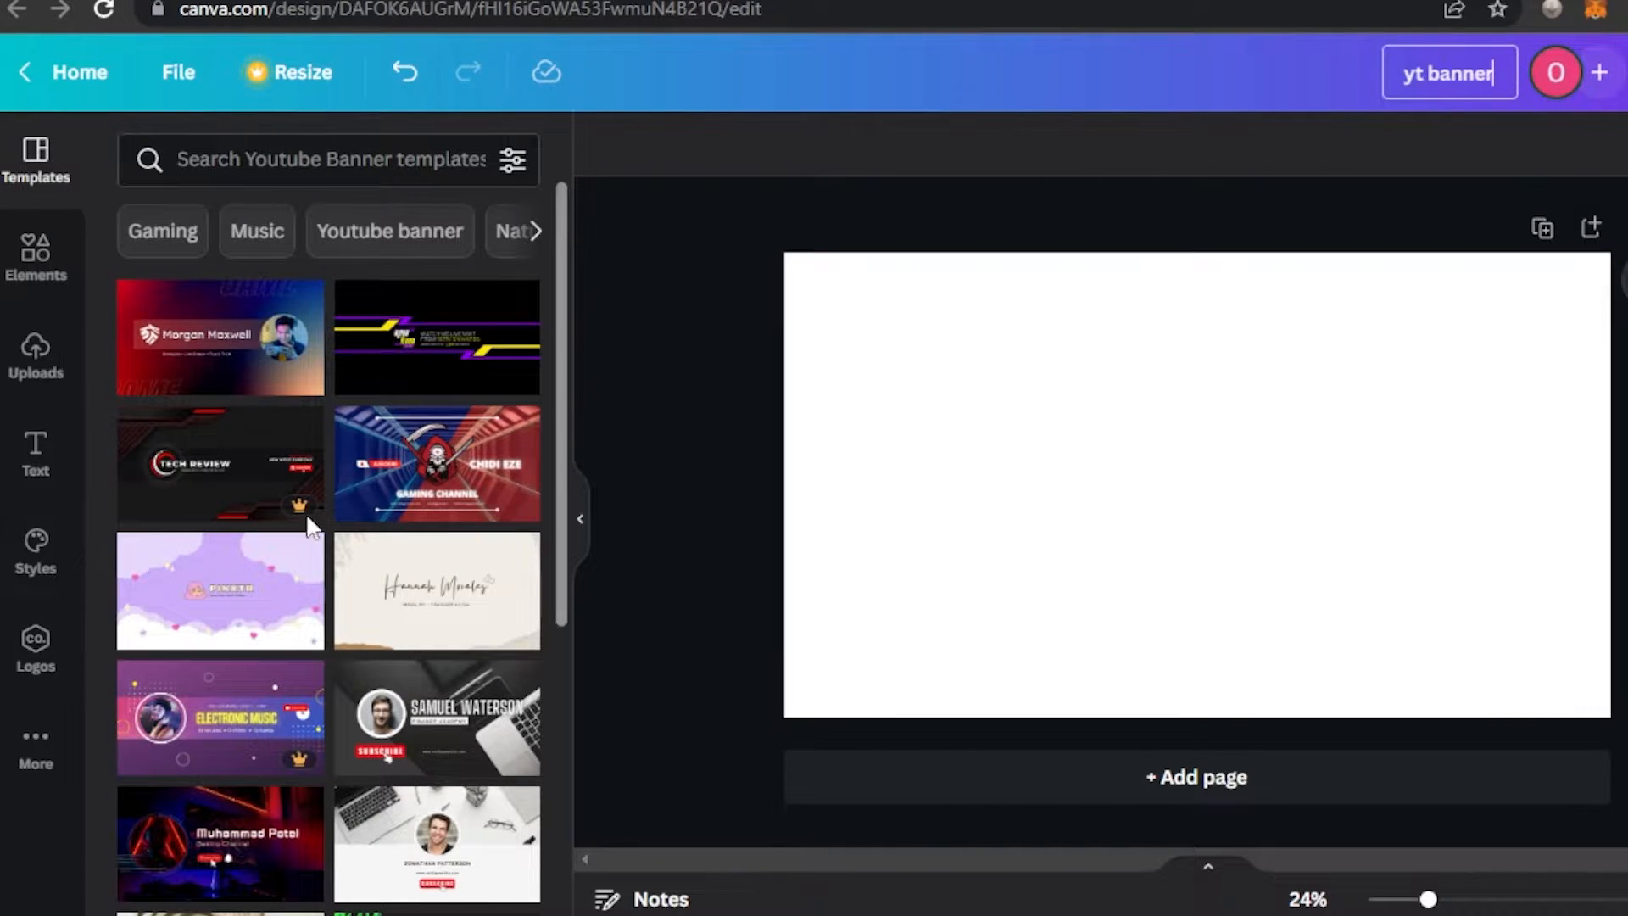
Apply the teal and black "Gaming Time" banner template to the blank page
drag(556, 236, 543, 657)
click(912, 636)
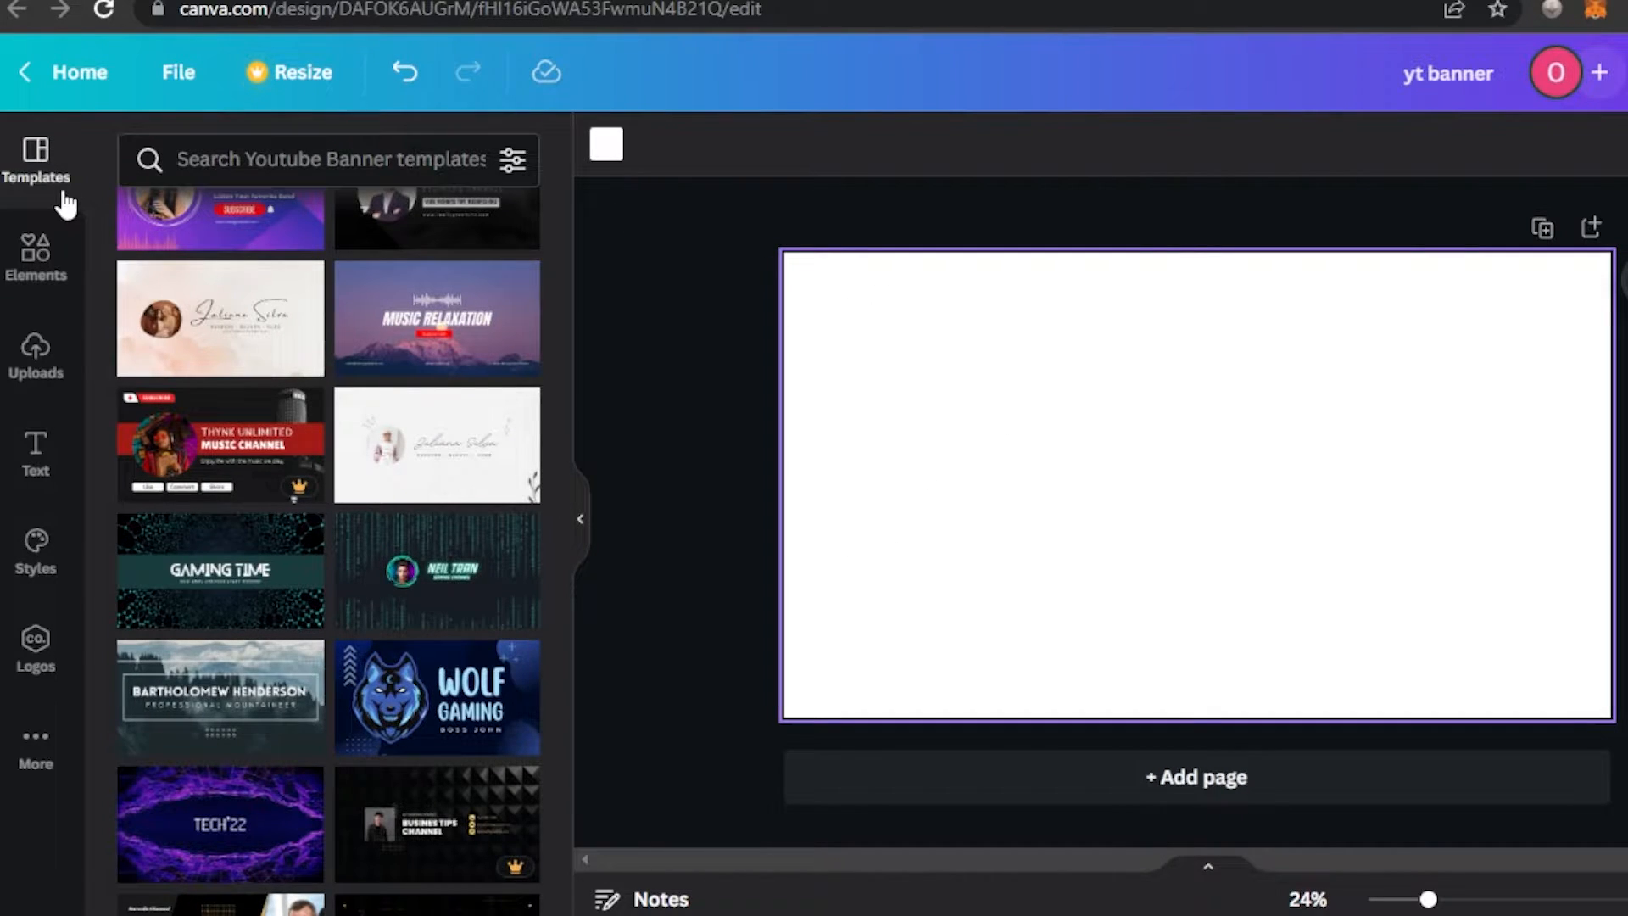
click(189, 536)
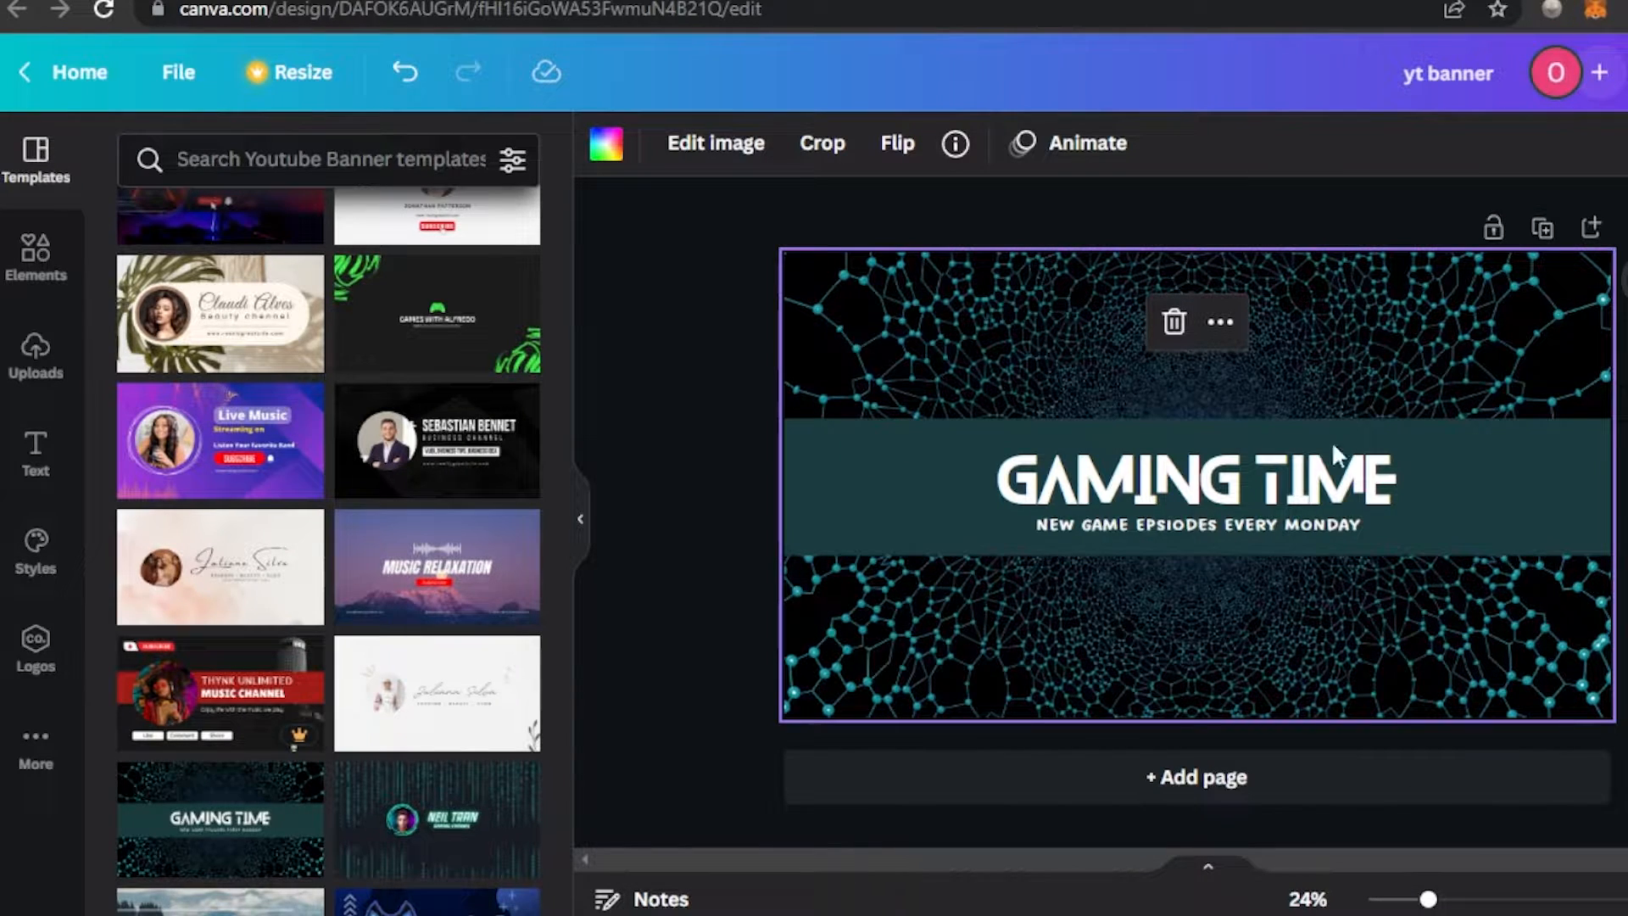
Delete the "Gaming Time" heading, the subtitle beneath it and the teal band, keeping only the background image
click(1129, 488)
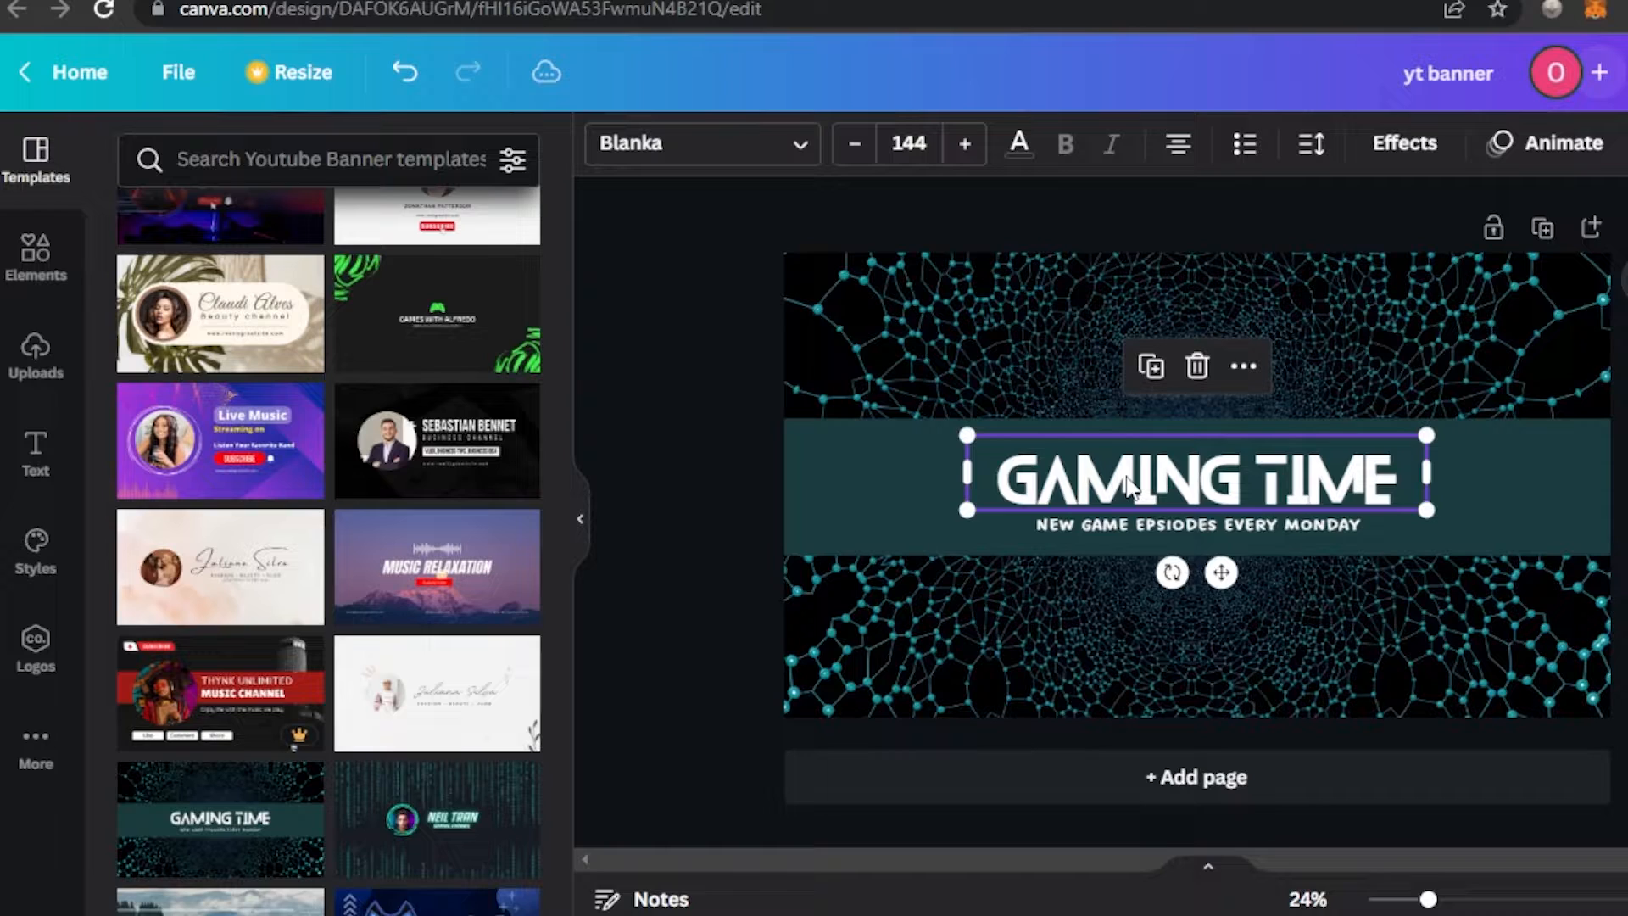
click(1199, 367)
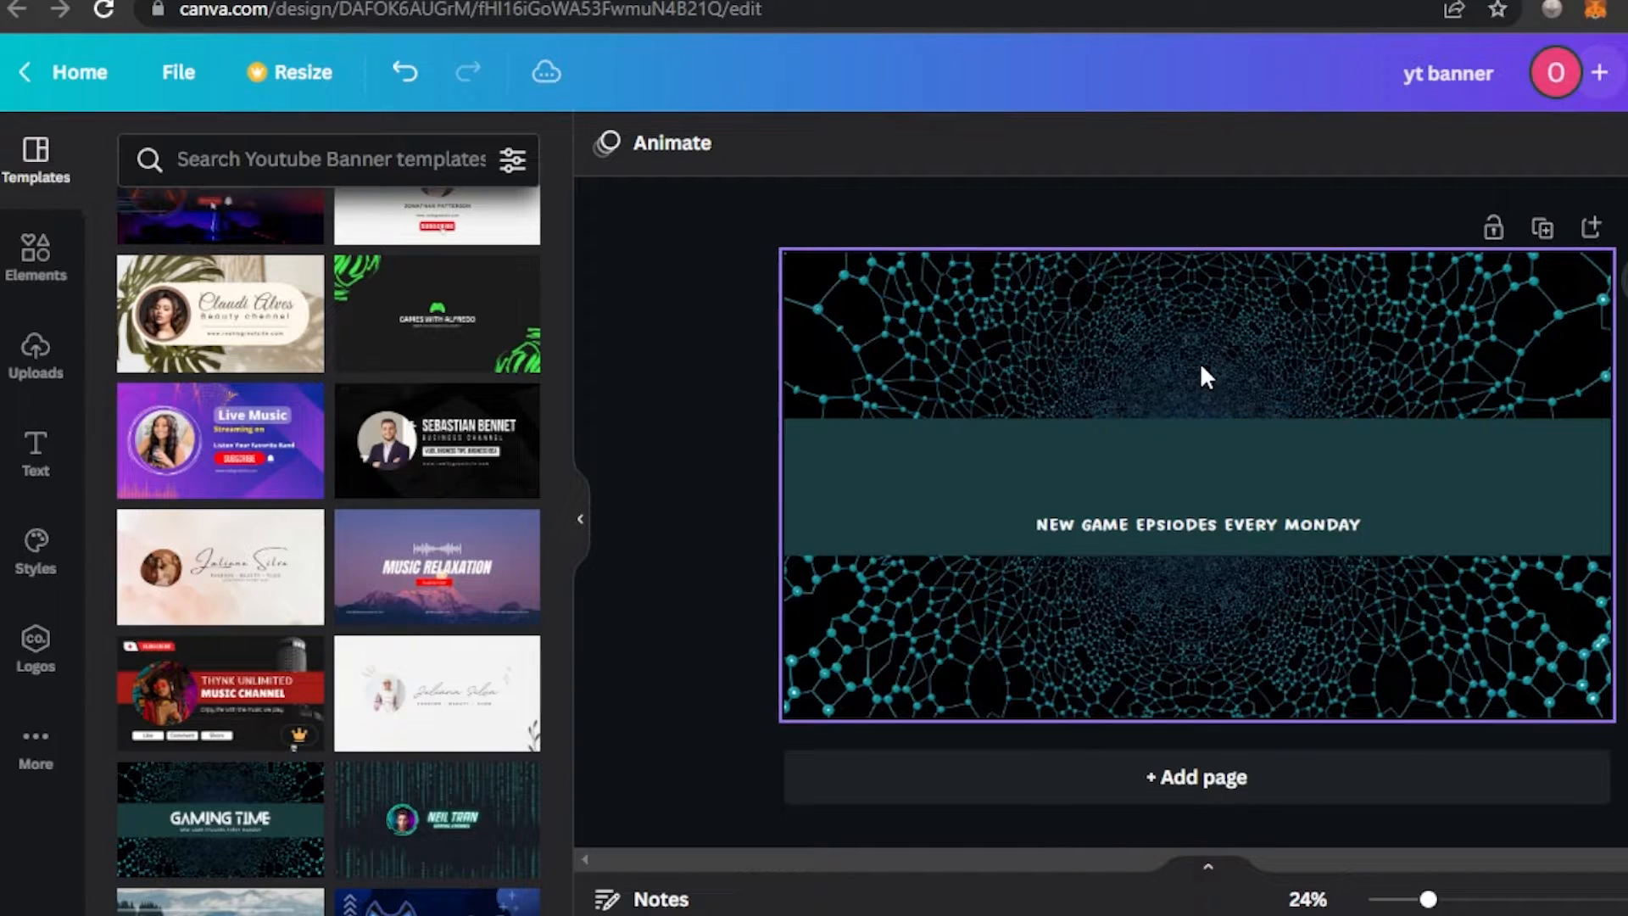
click(1196, 524)
click(1198, 440)
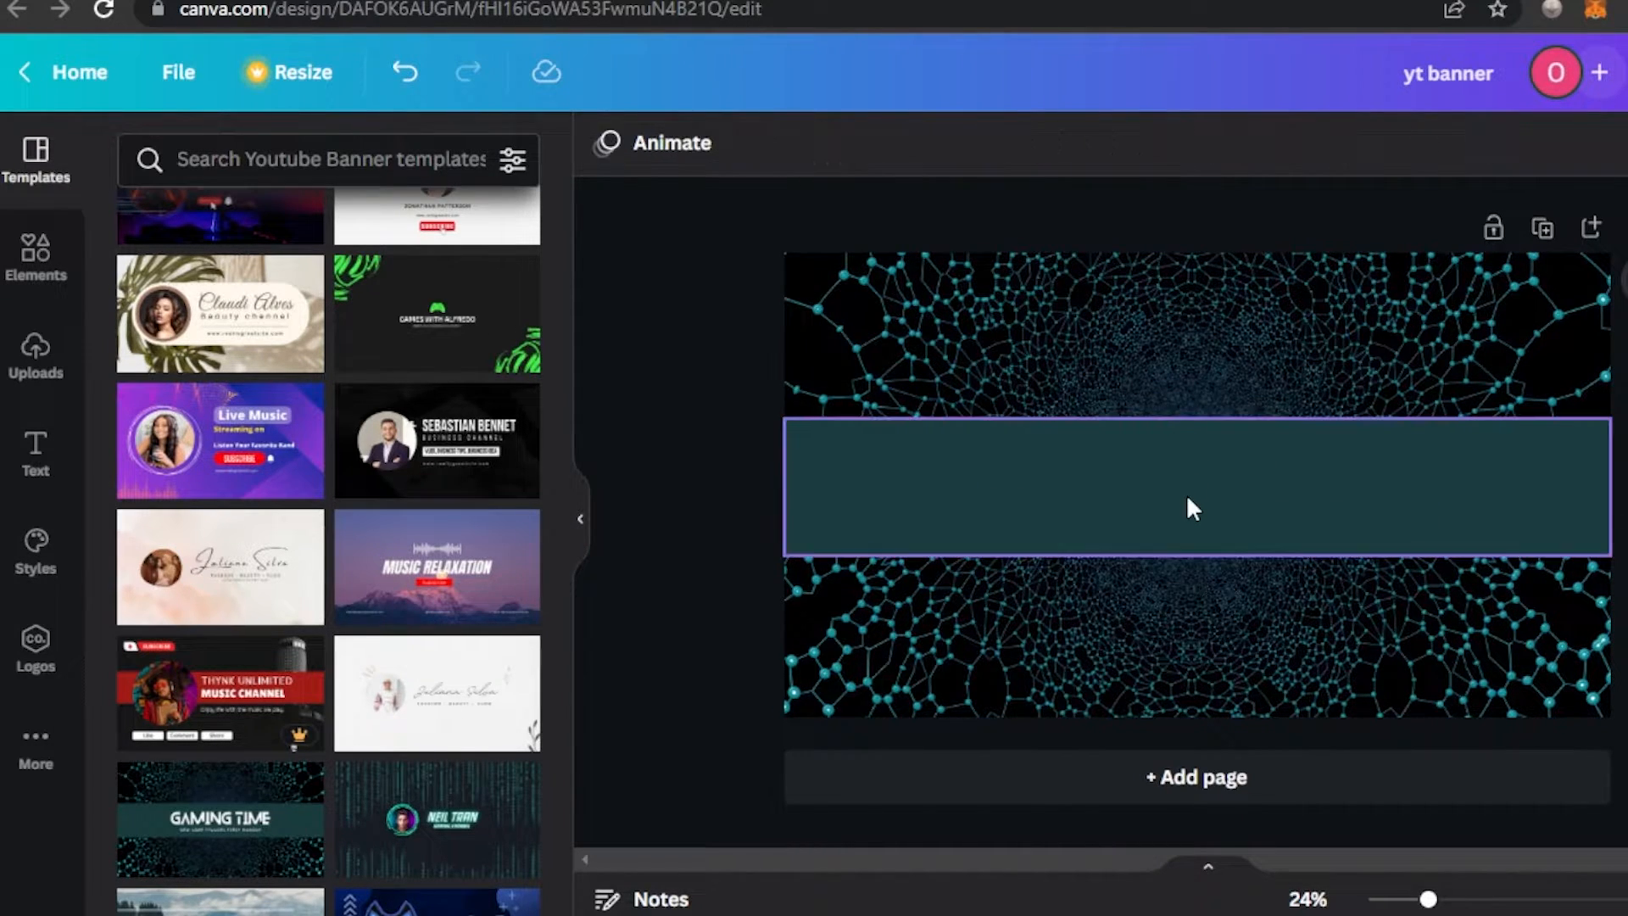
click(1211, 465)
drag(1198, 414, 1199, 363)
click(1197, 291)
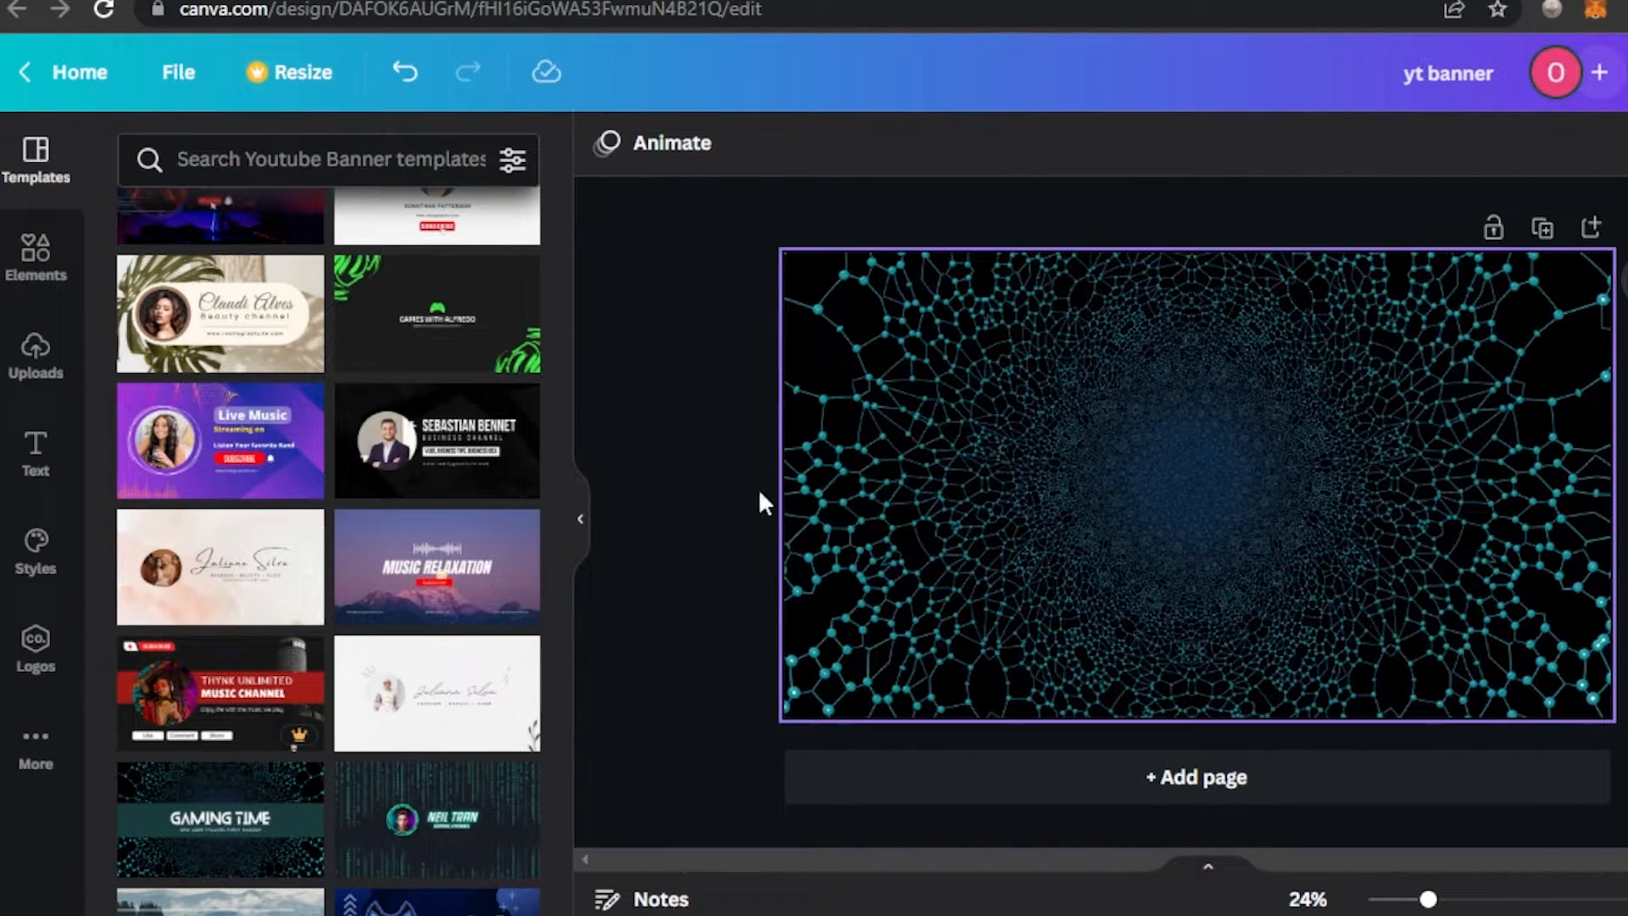
Search the design elements for "technology"
click(801, 370)
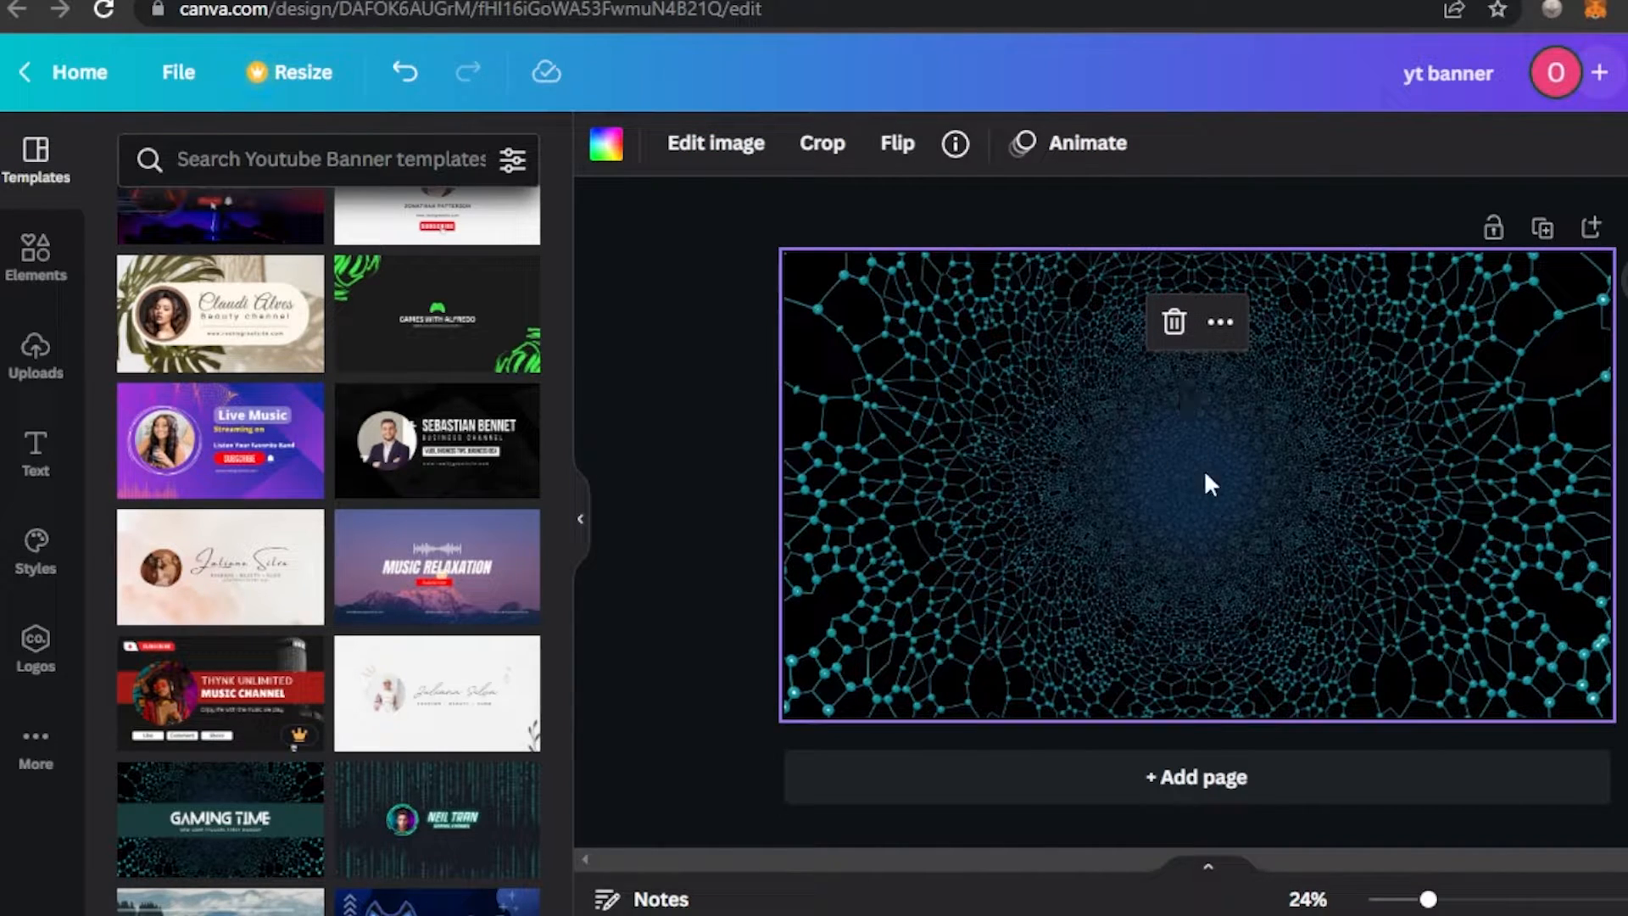
click(34, 252)
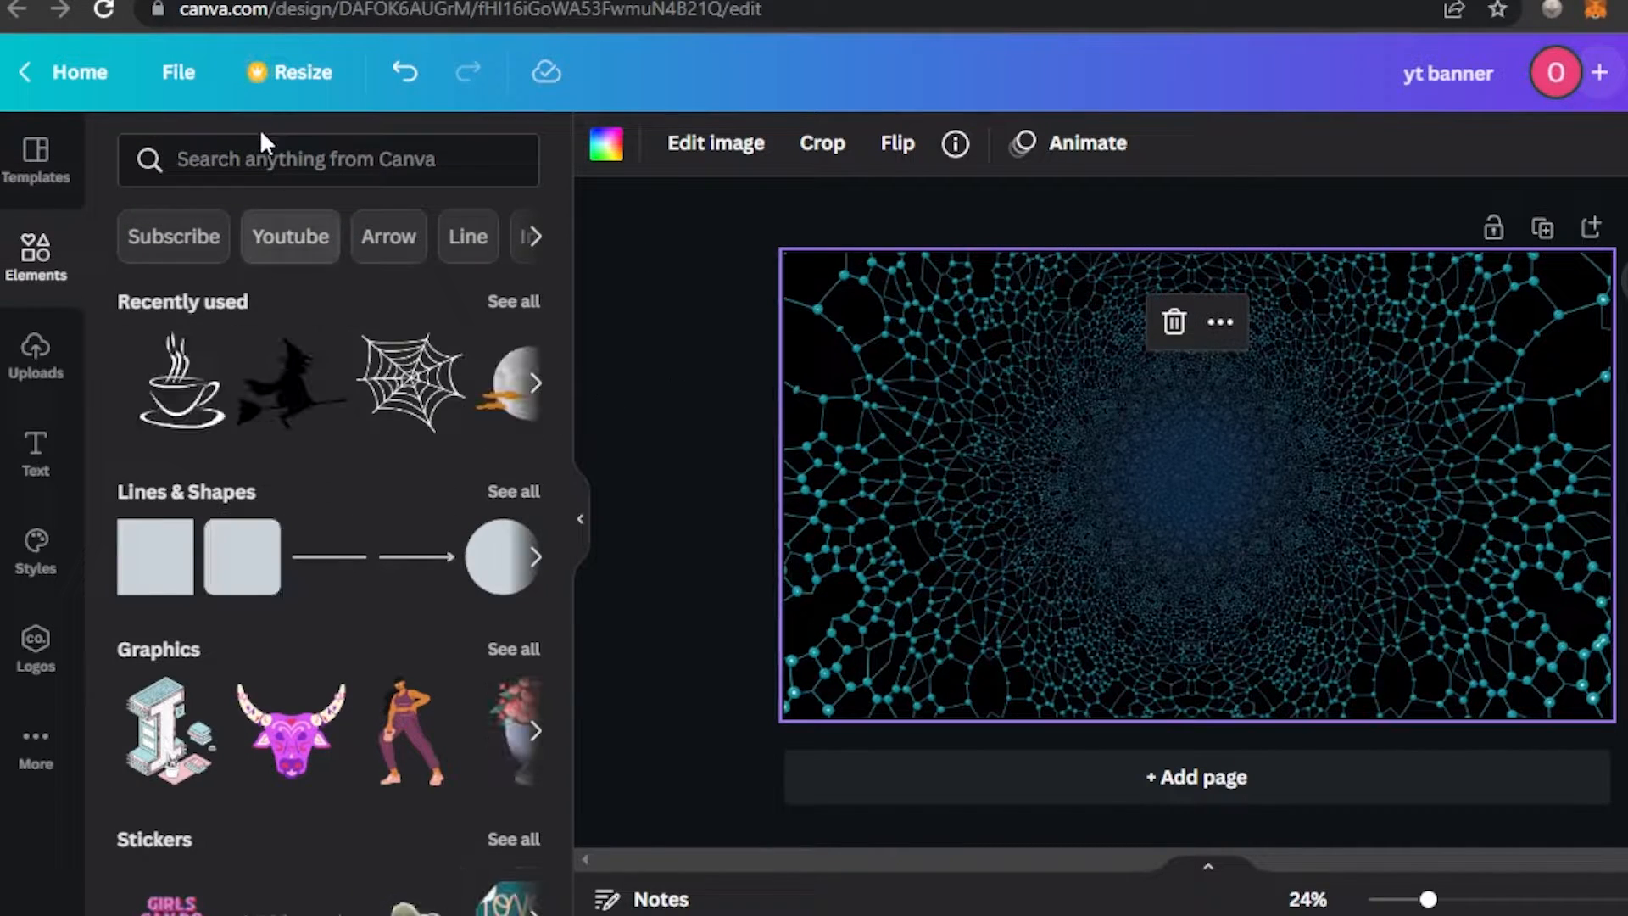
click(279, 154)
text(technology)
key(Return)
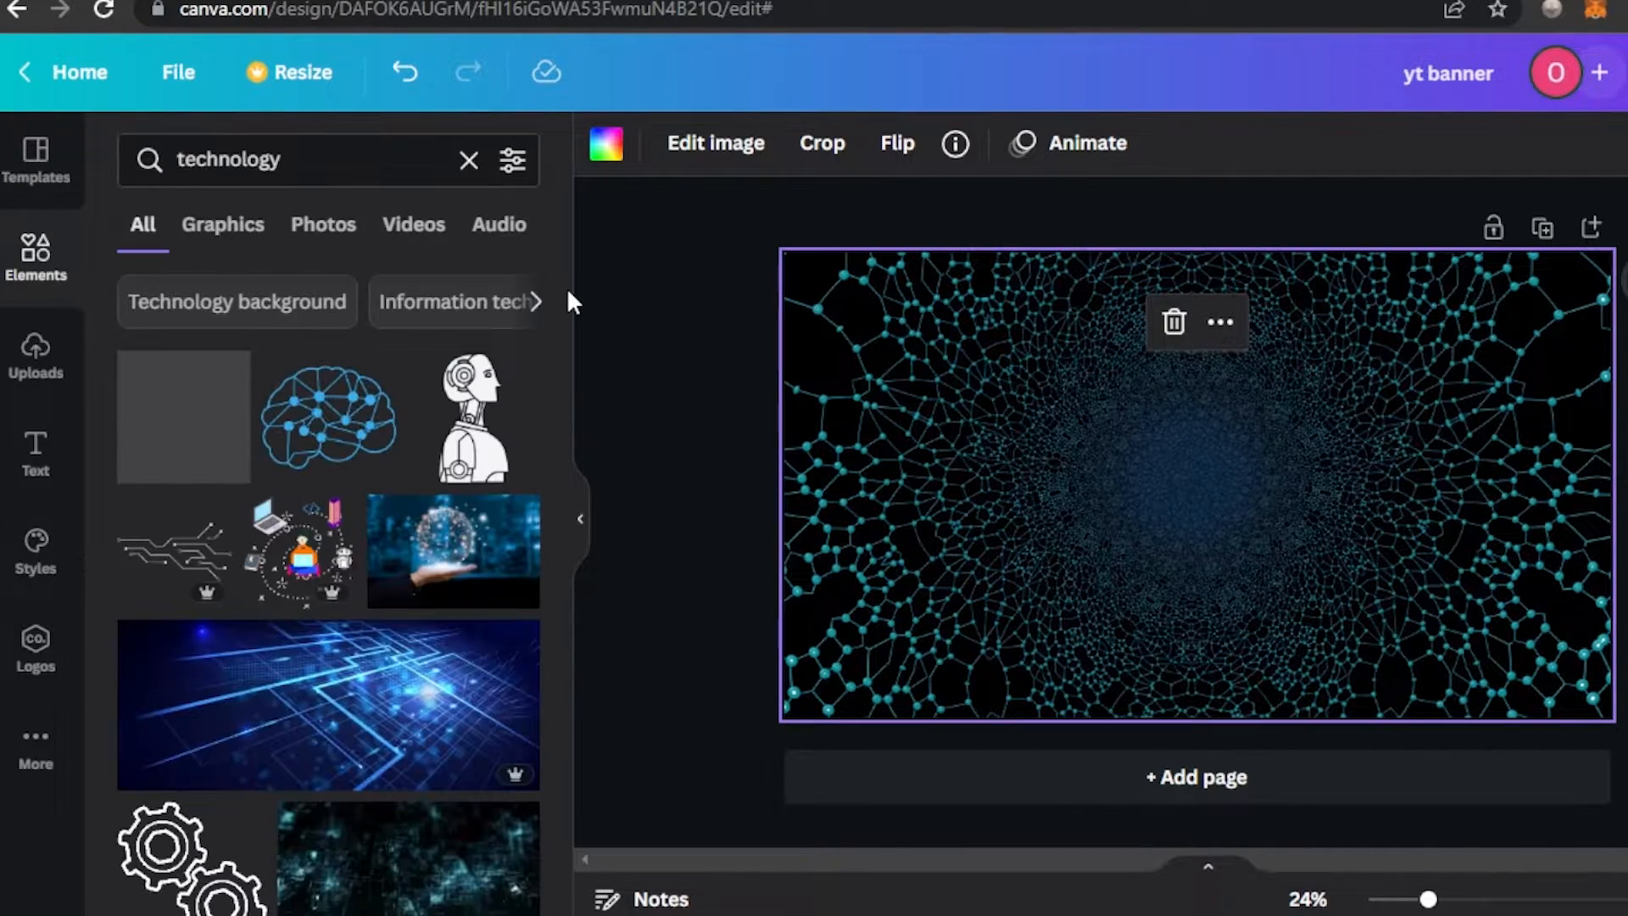
Delete the teal network background image and try several default page background colours, settling on the medium periwinkle blue
drag(558, 317, 562, 660)
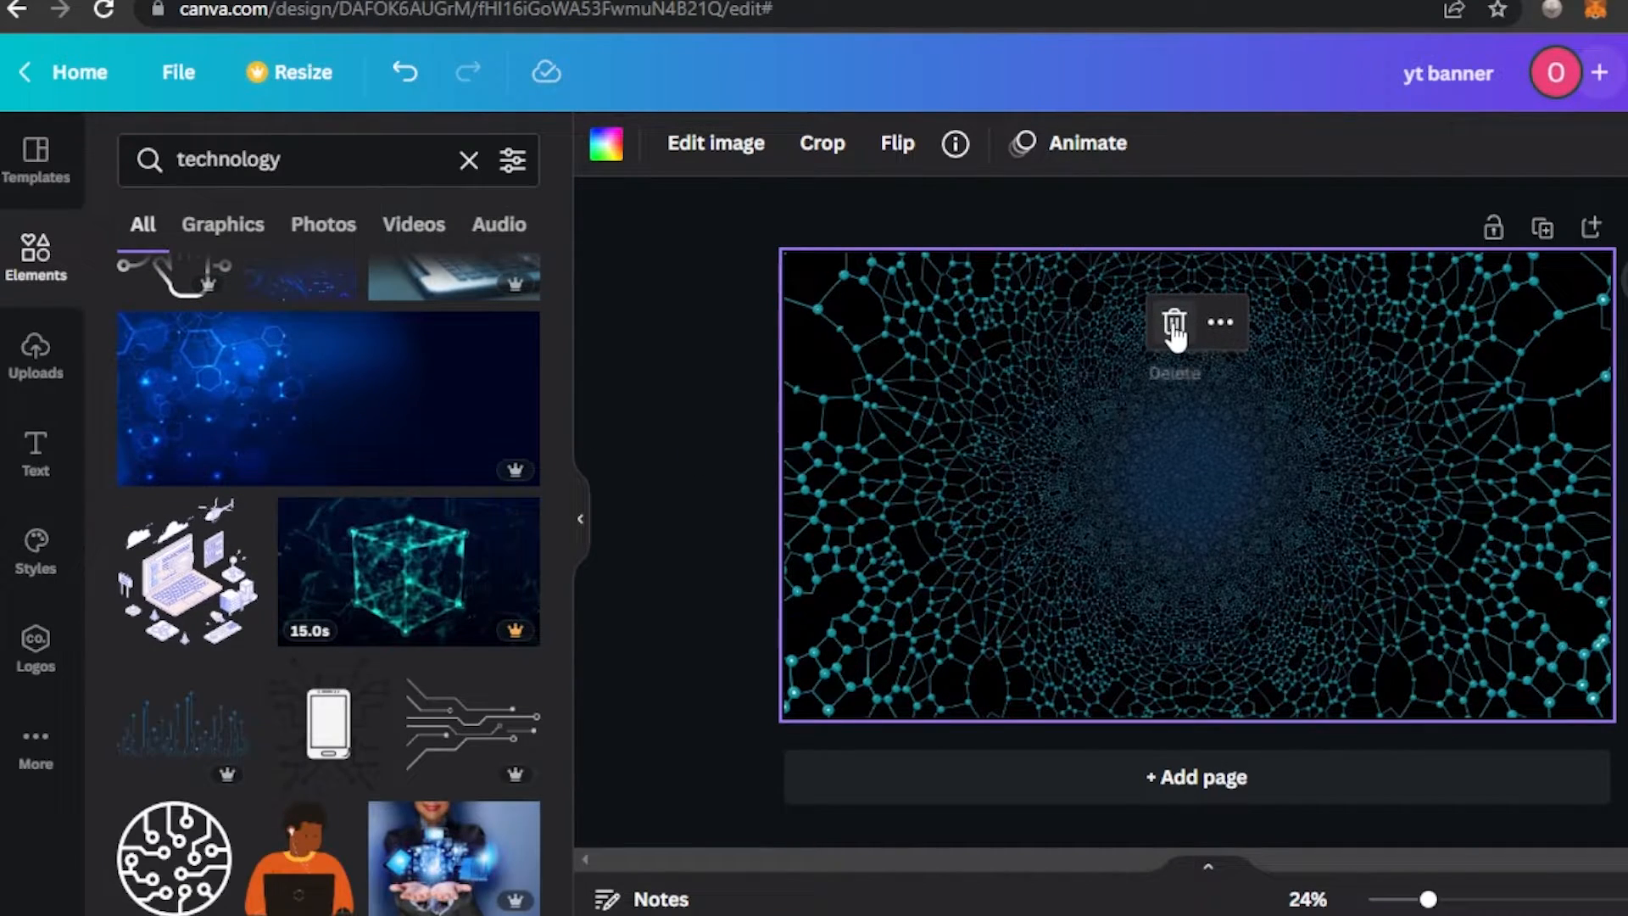
click(1169, 327)
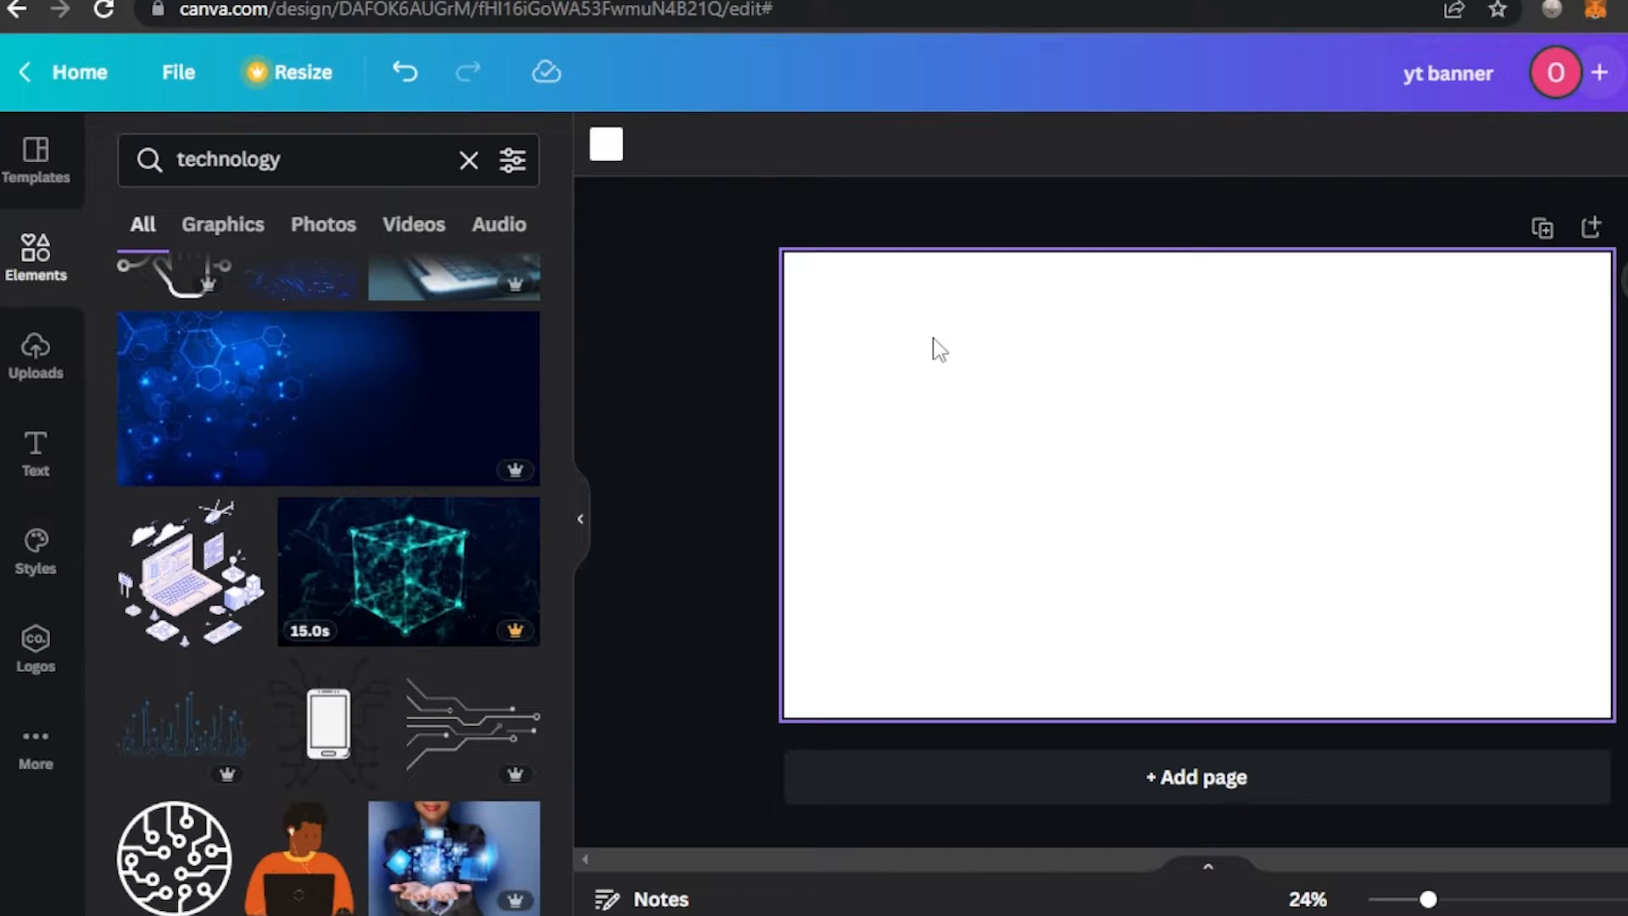
click(606, 149)
click(144, 525)
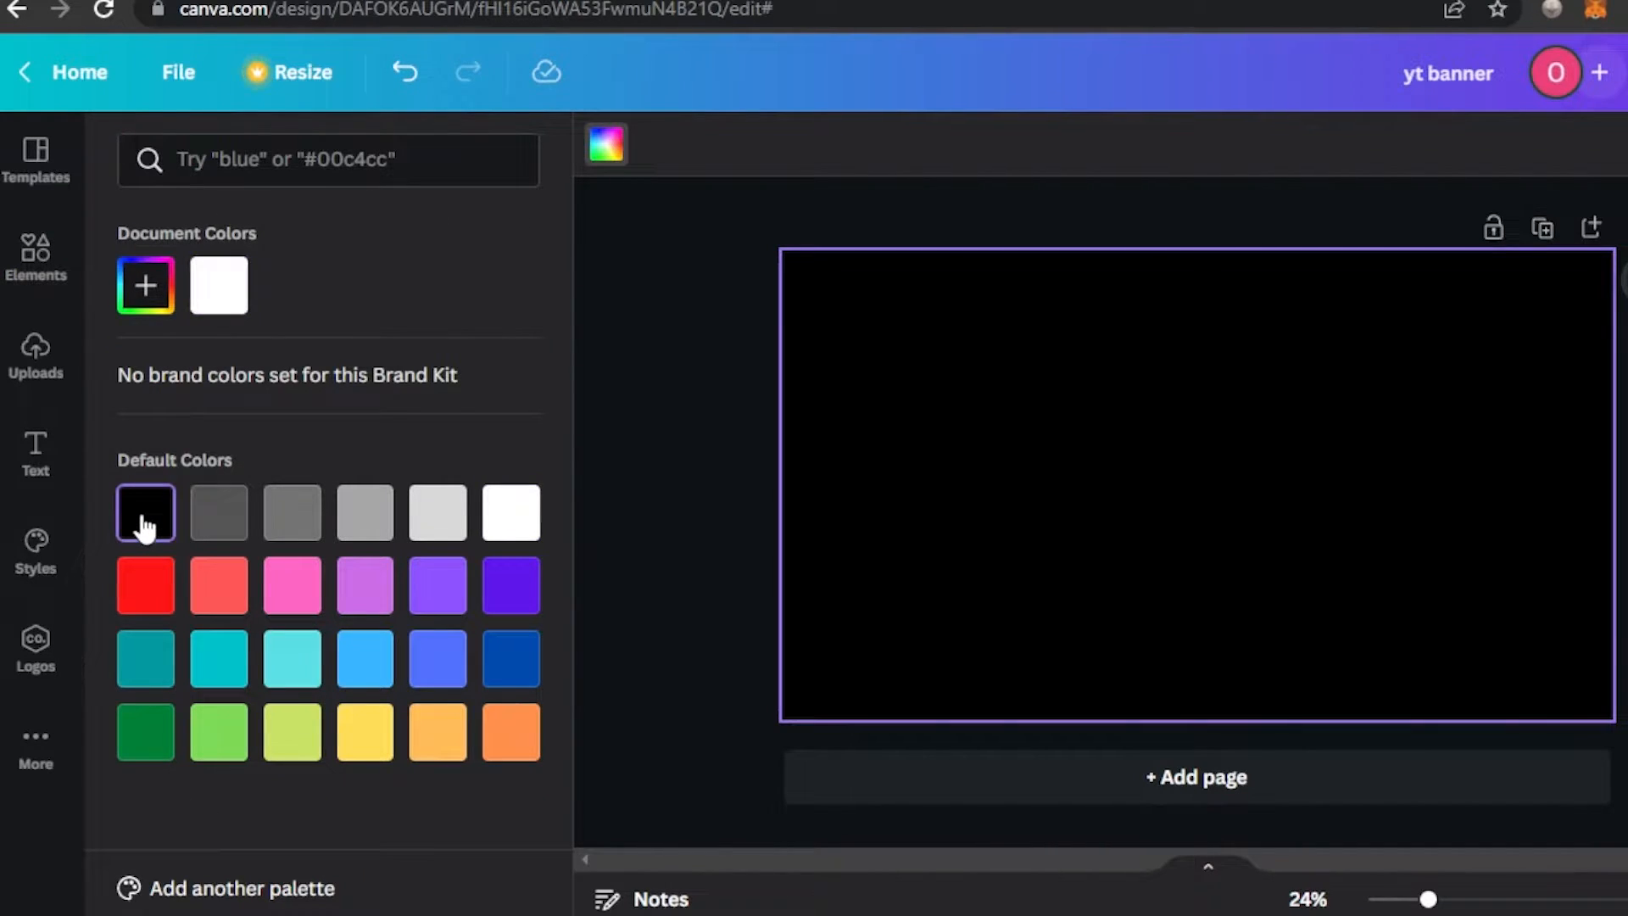
click(507, 670)
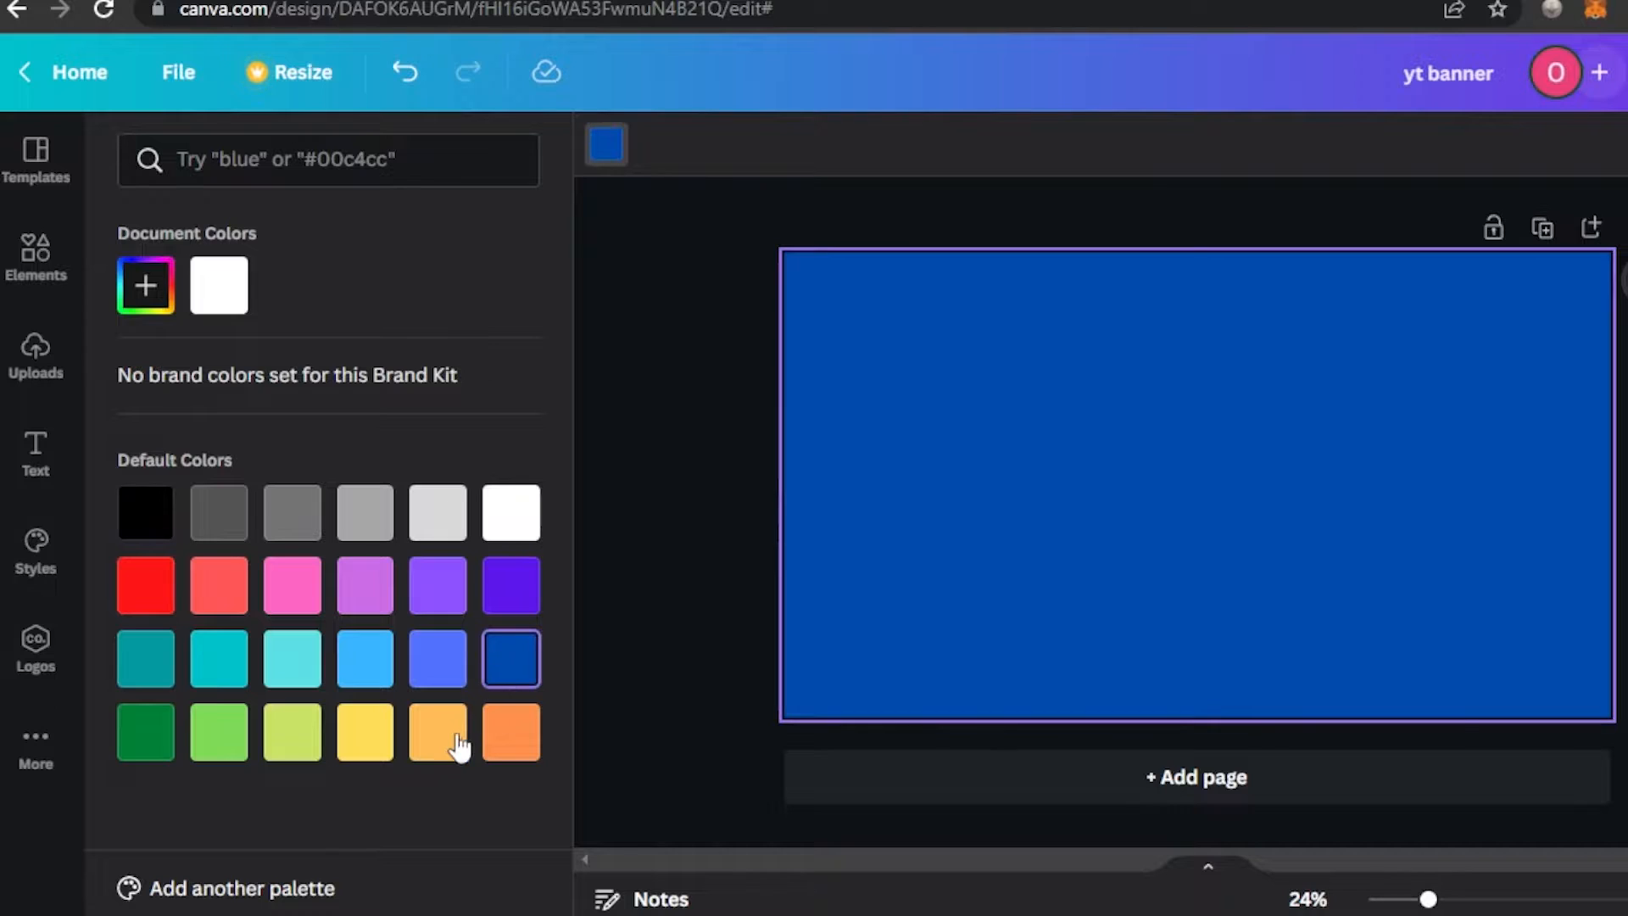
click(458, 759)
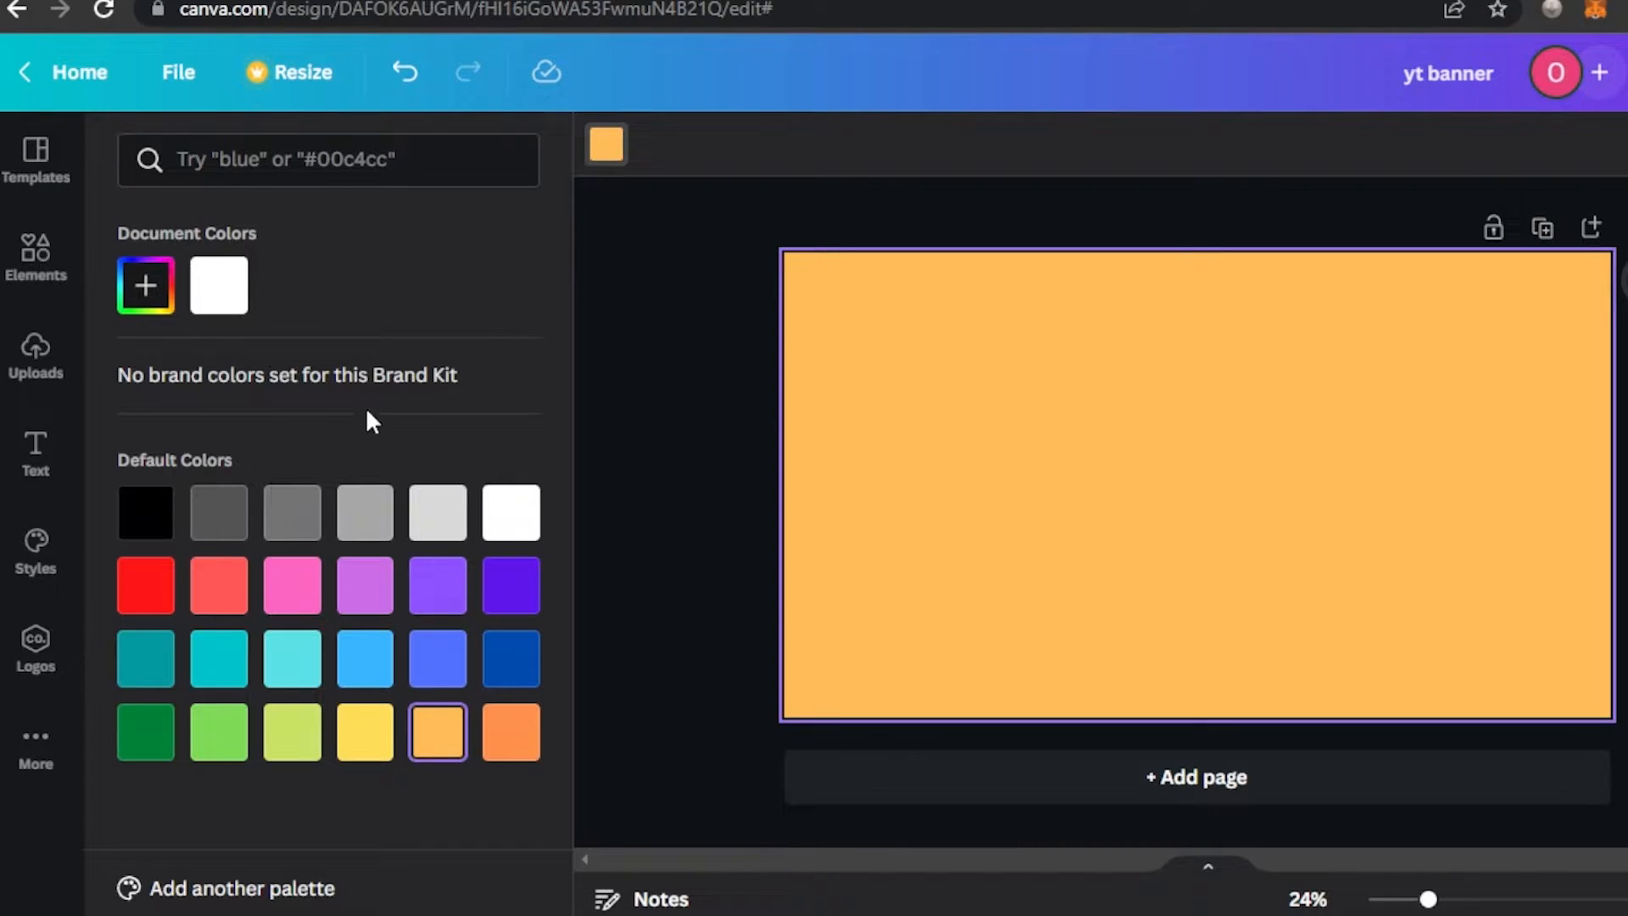
click(513, 609)
click(458, 660)
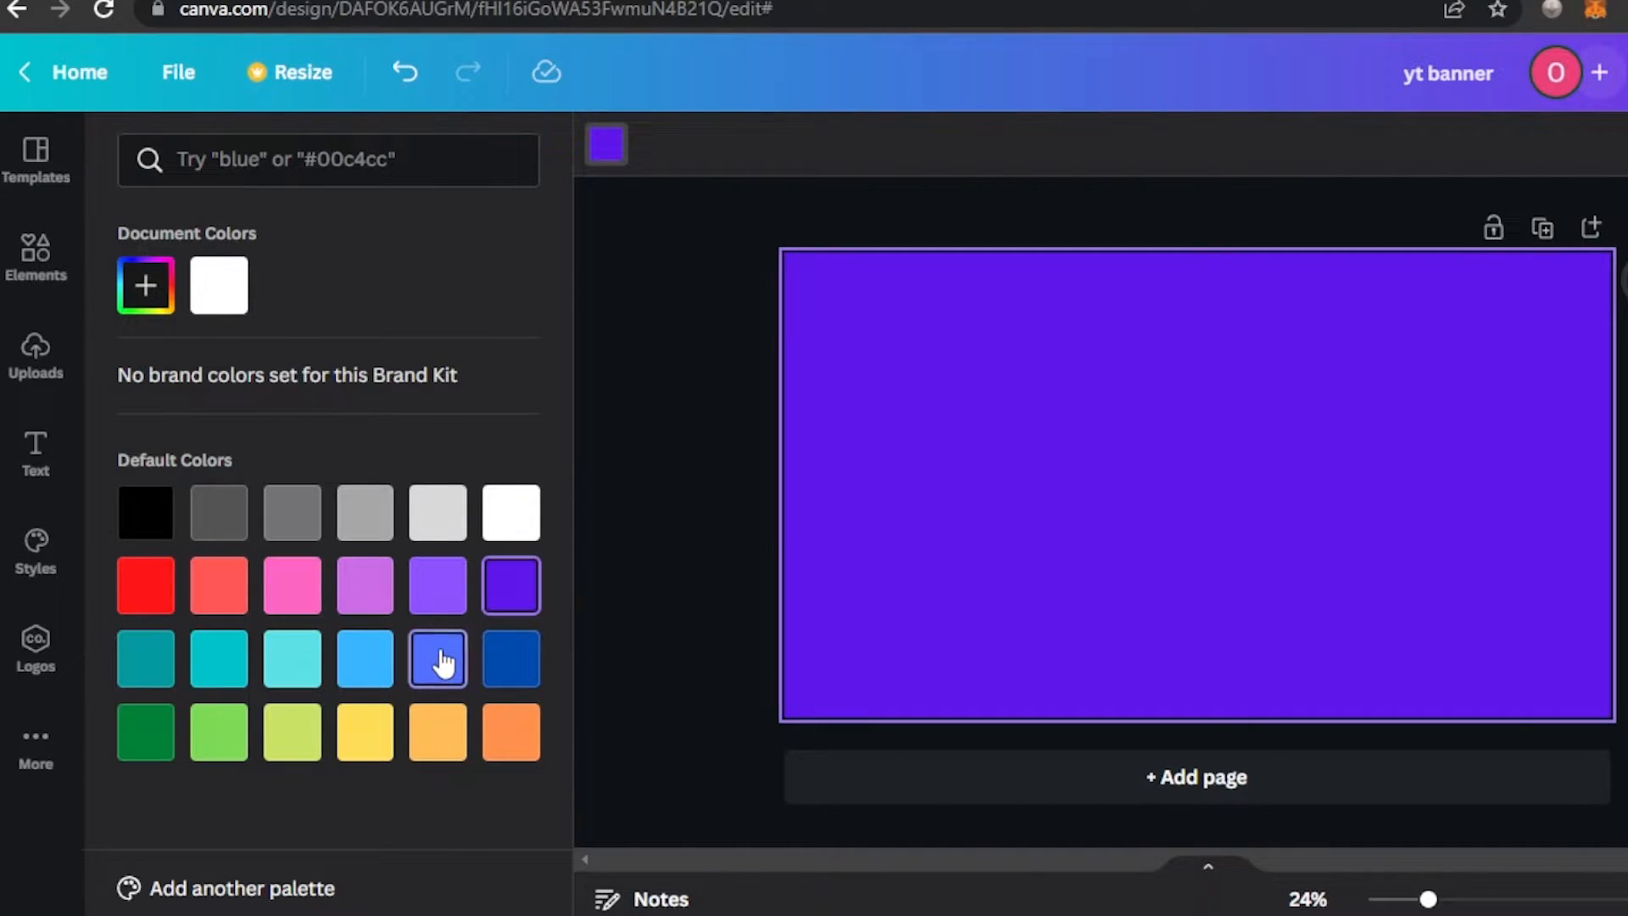
Search the design elements for "technology" again
click(56, 251)
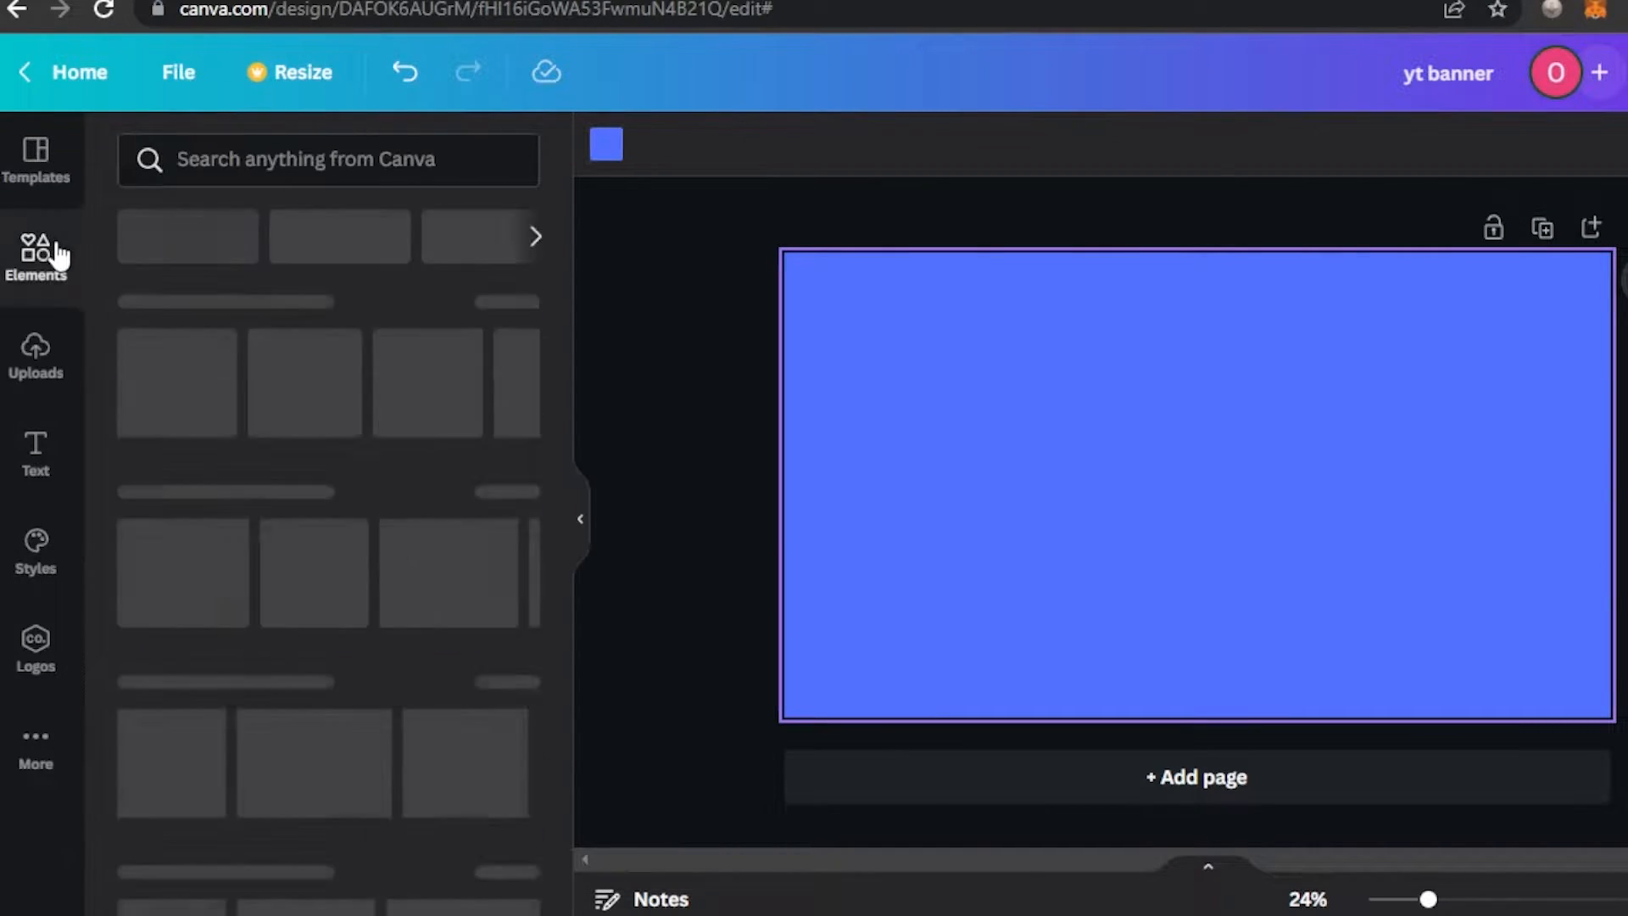
click(280, 159)
click(206, 288)
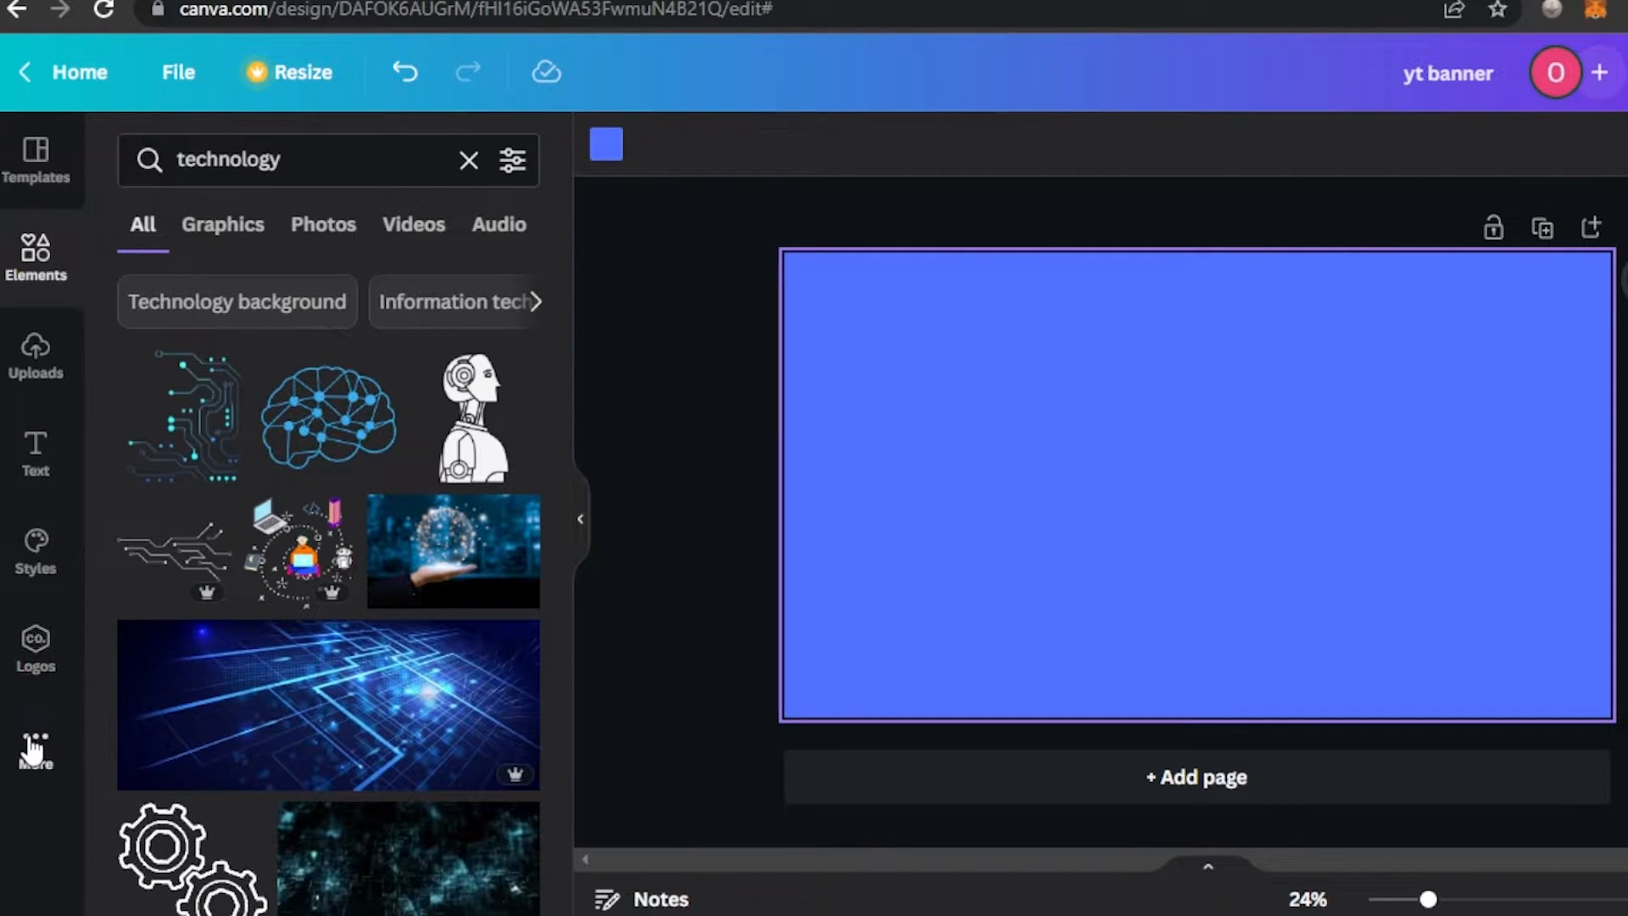
drag(561, 305, 552, 272)
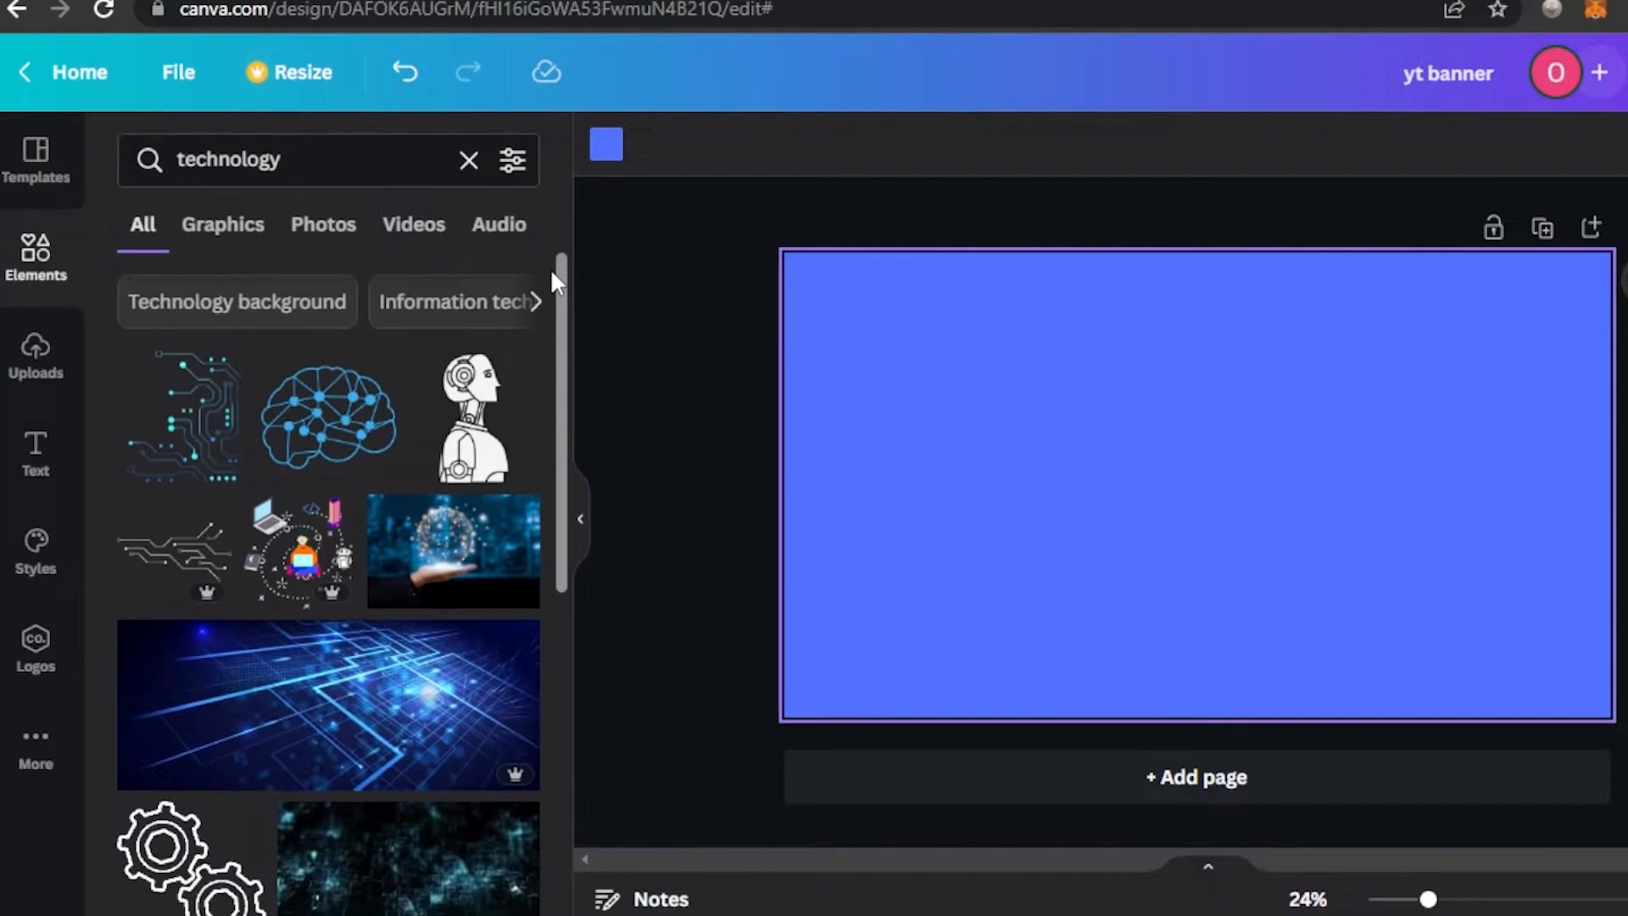
Add the cyan circuit-board graphic, enlarge it to about the banner's full height and place it along the banner's right side
click(189, 421)
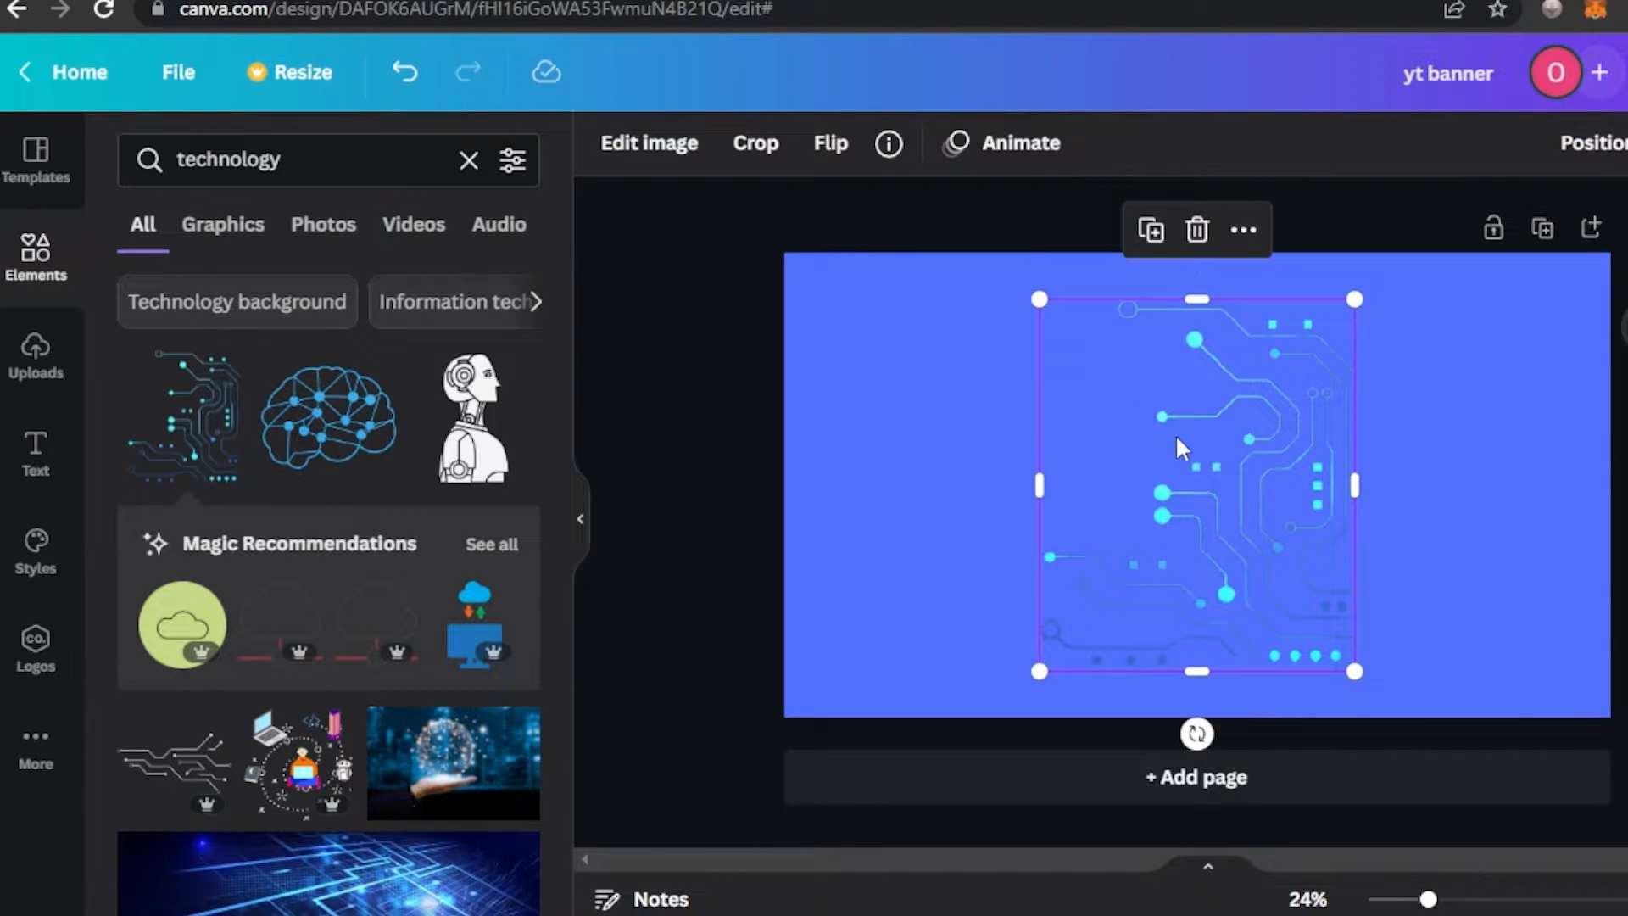
drag(1036, 299, 840, 272)
drag(1283, 527, 1538, 577)
Add the dark blue hexagon technology image to the banner and delete the circuit-board graphic behind it
drag(557, 338, 559, 702)
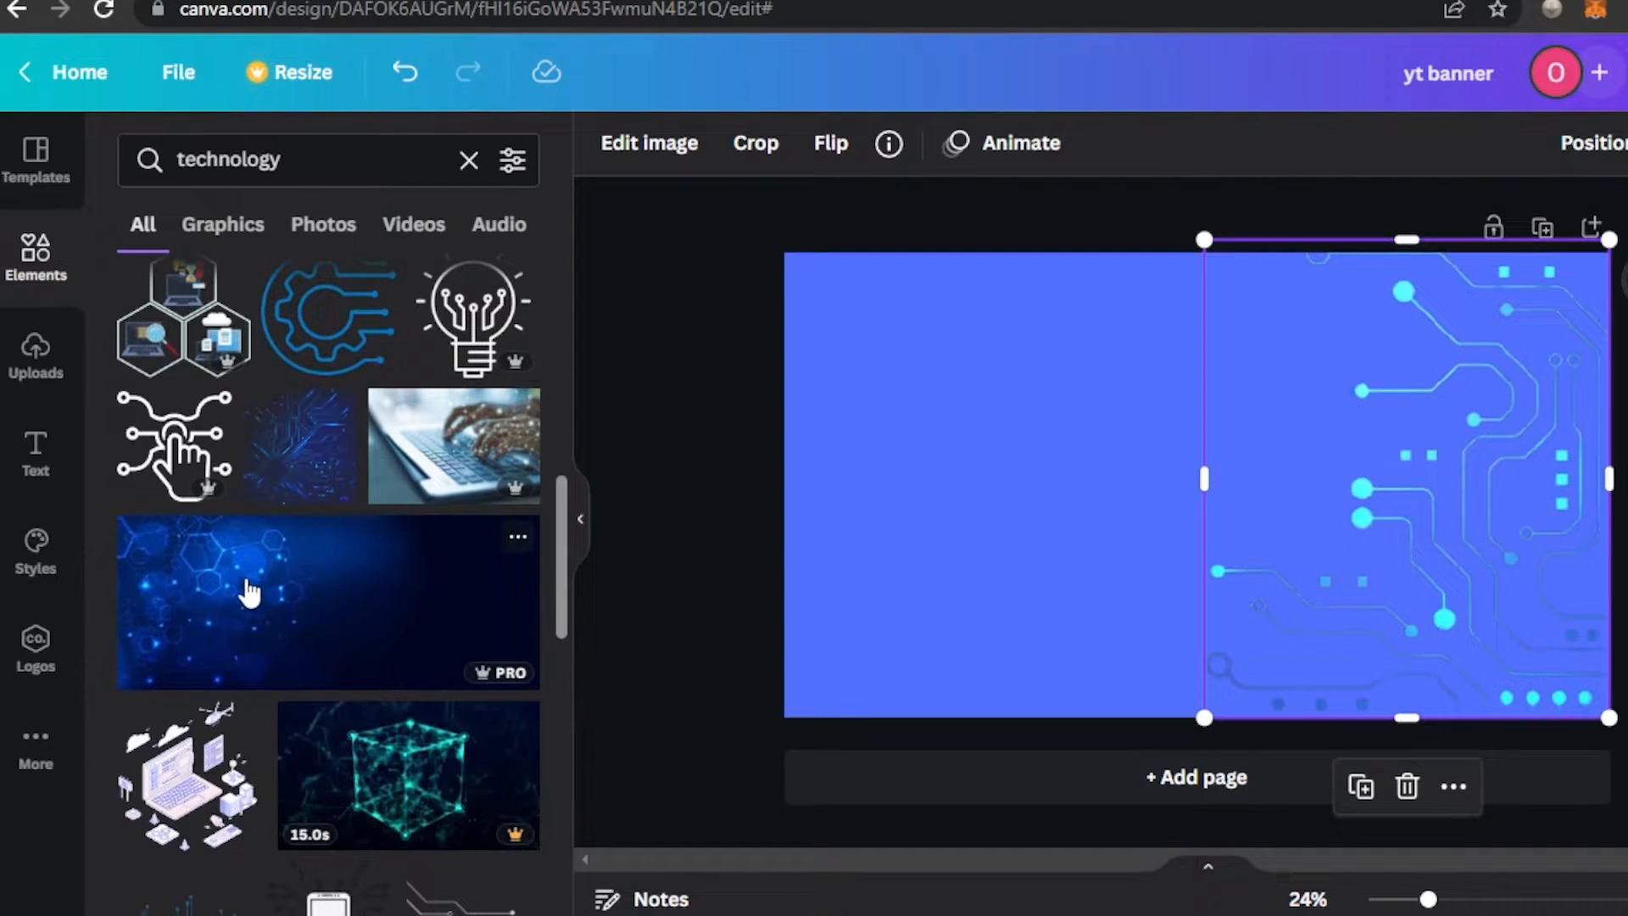
click(292, 596)
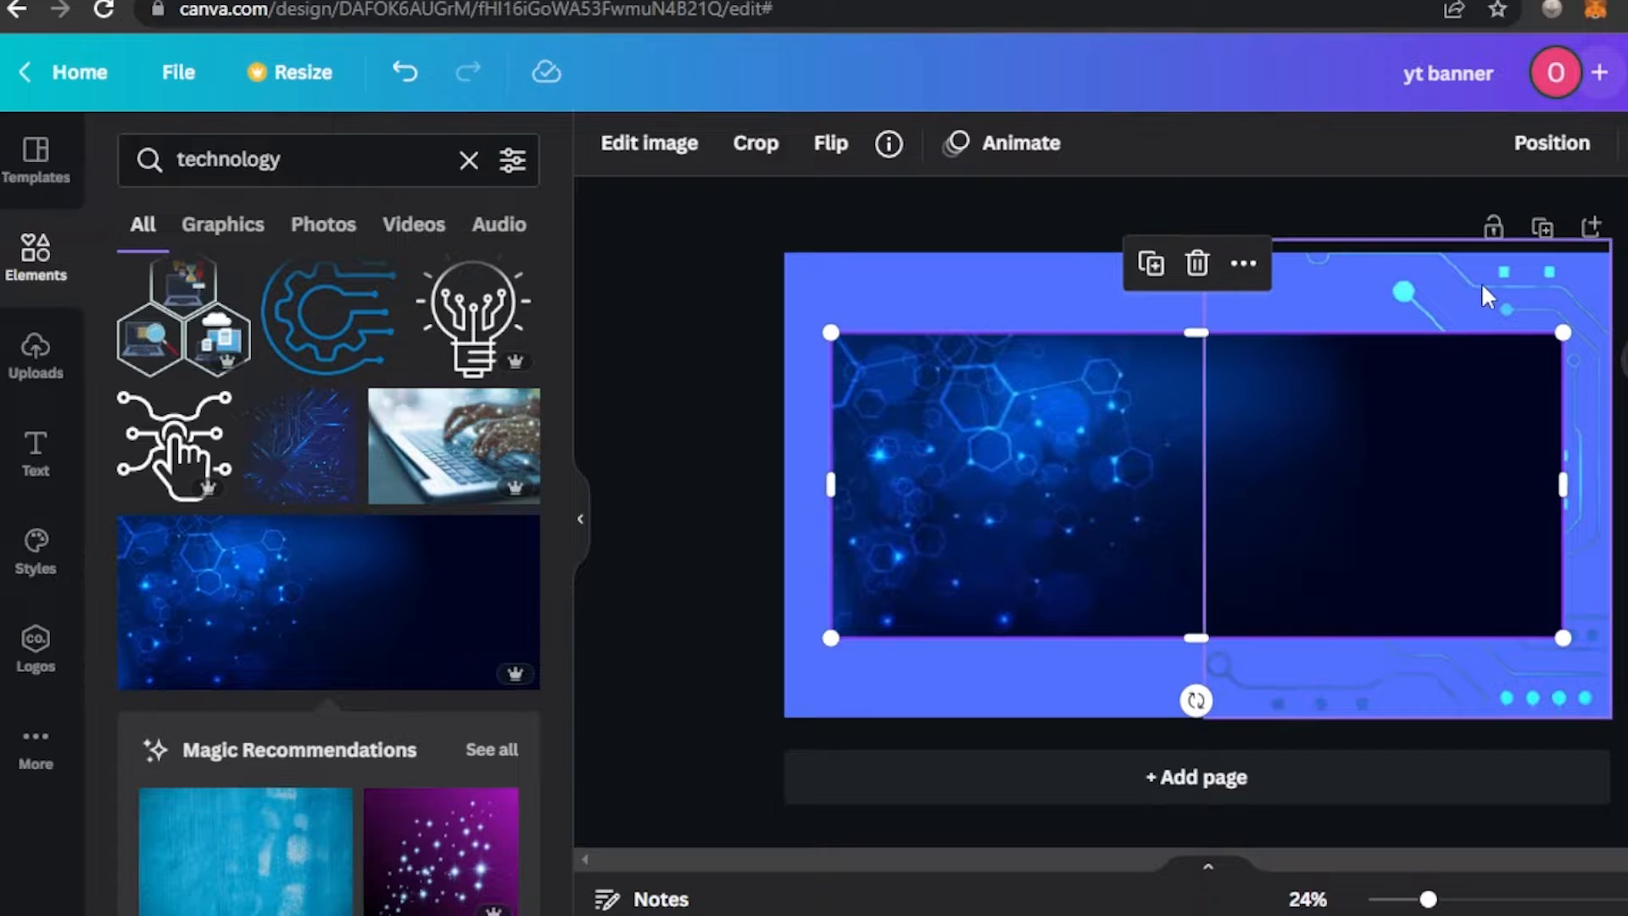
click(1516, 300)
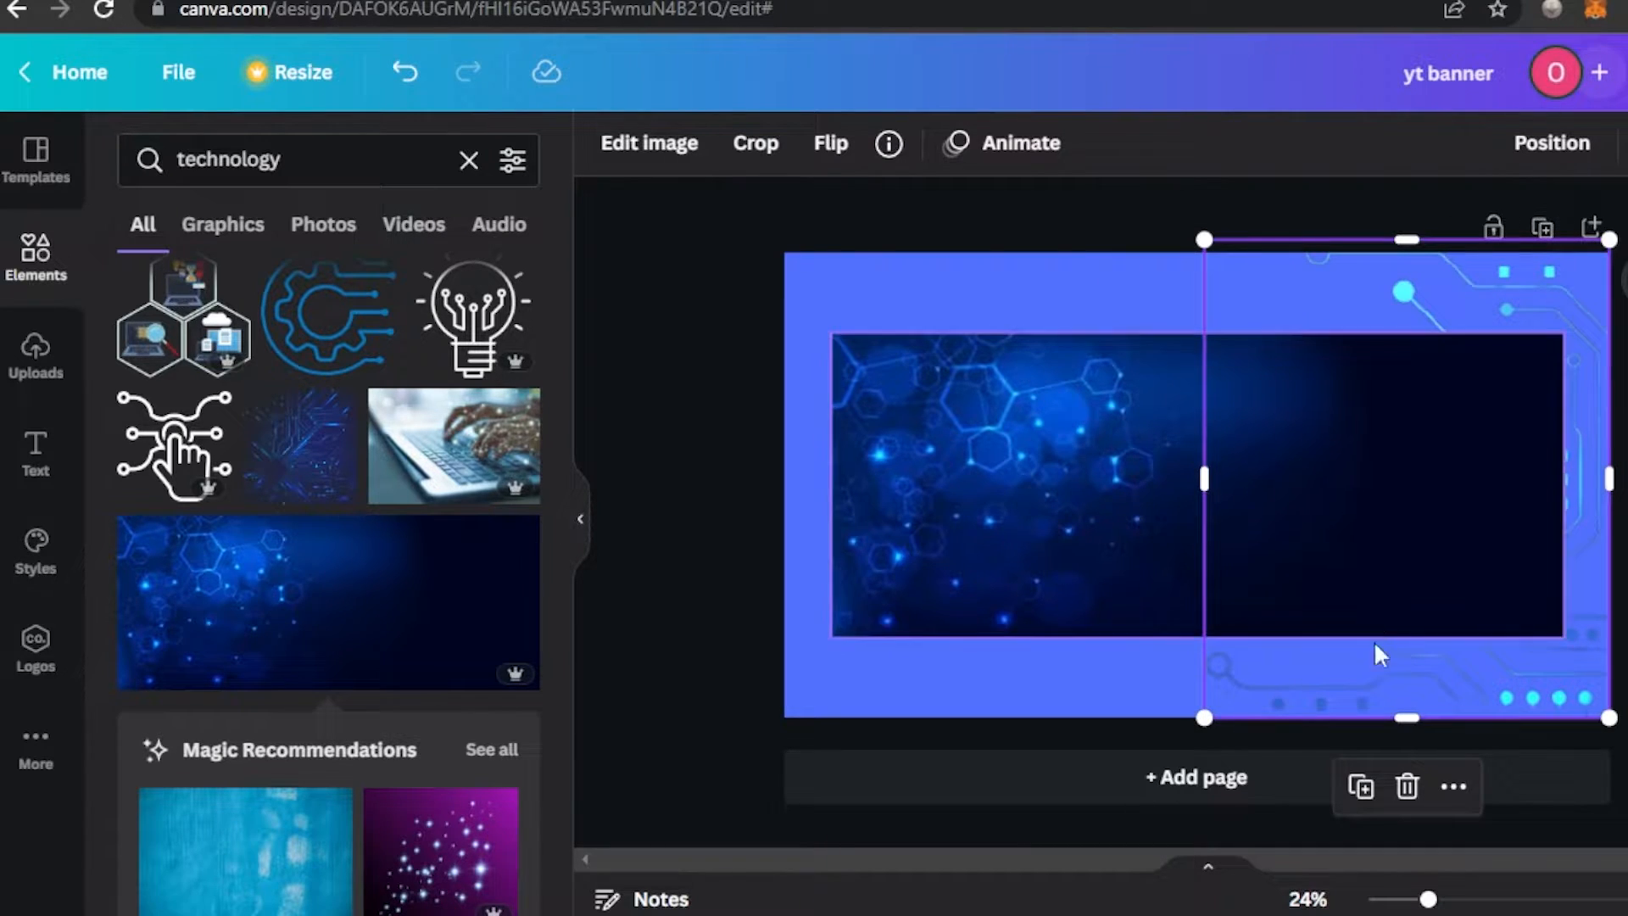
click(1407, 789)
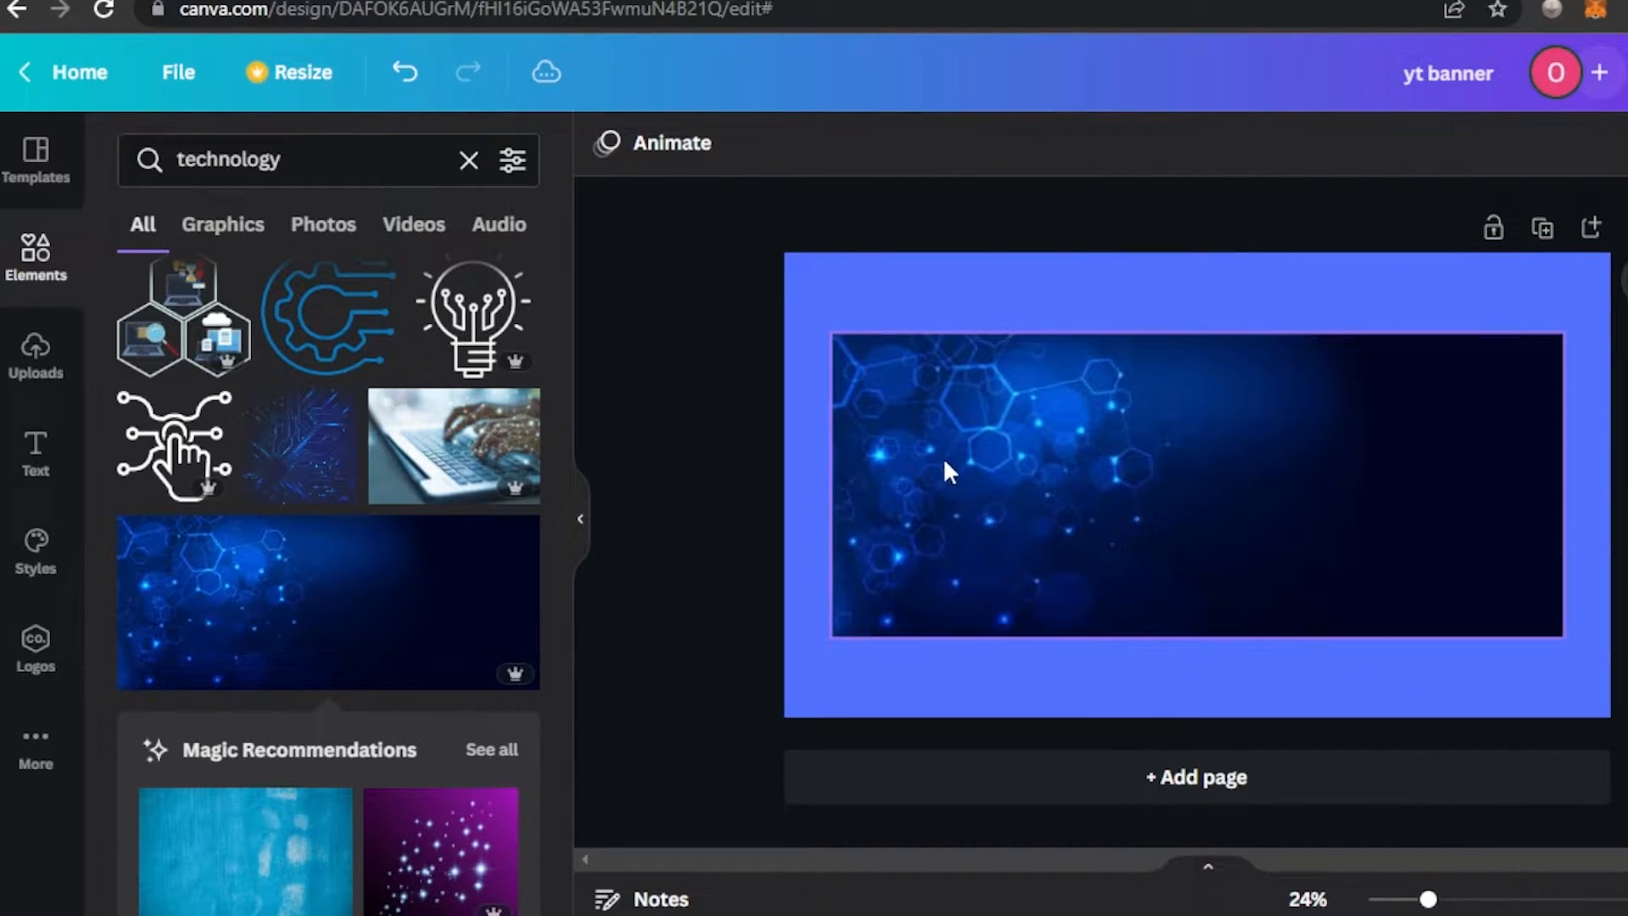
Stretch the hexagon image past all four edges and reposition it so it covers the whole banner
click(1106, 484)
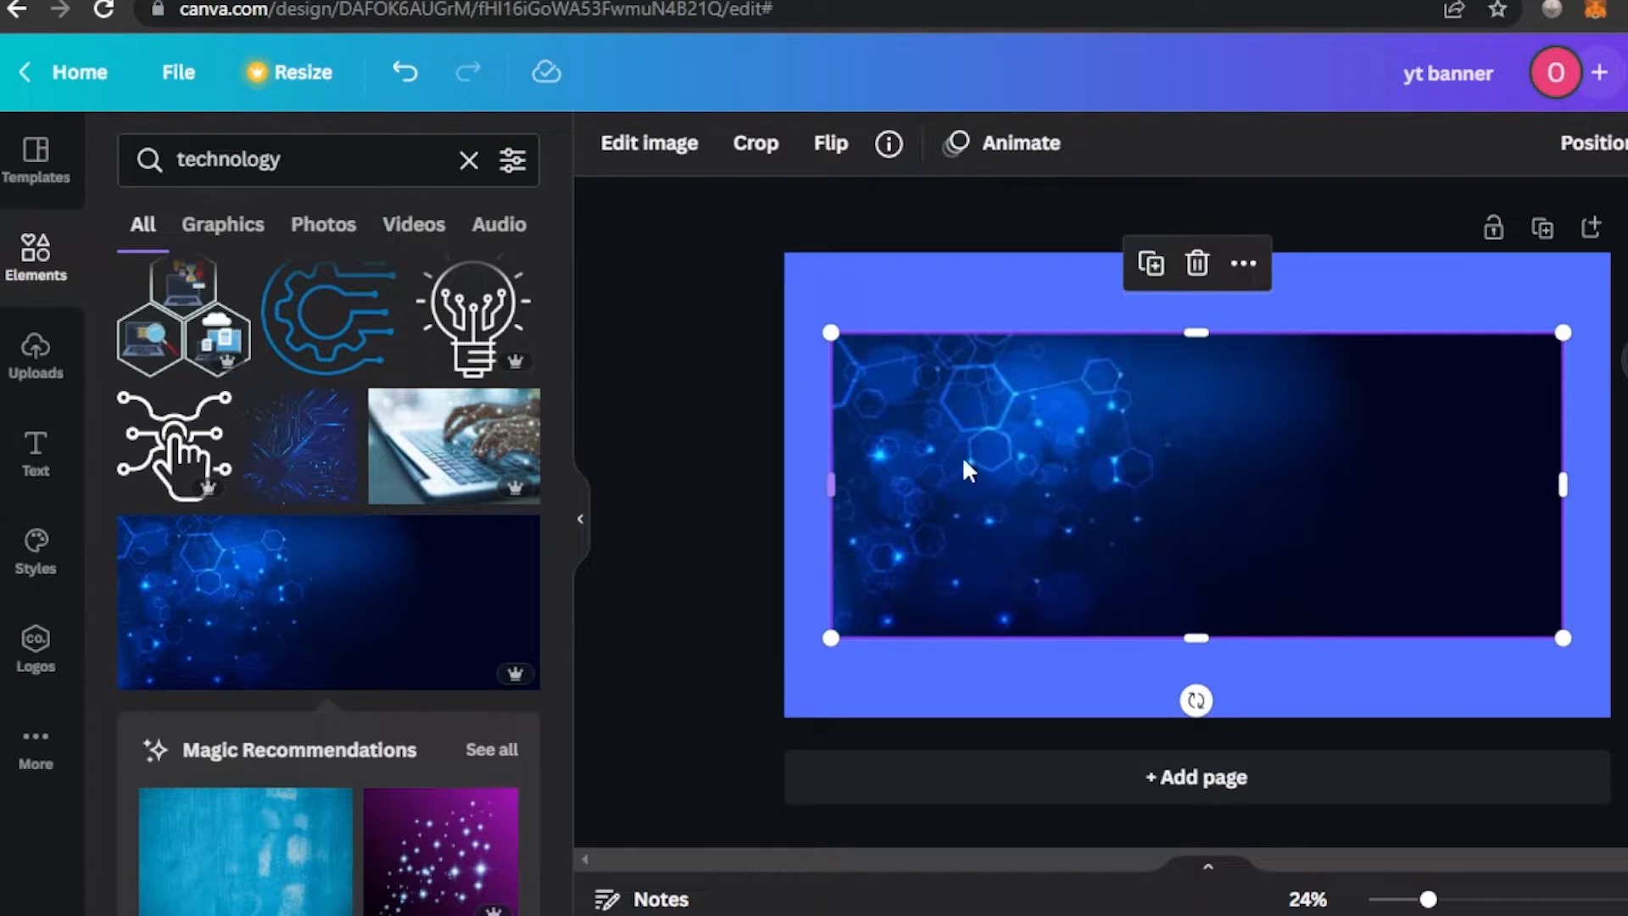
drag(1195, 325, 1188, 222)
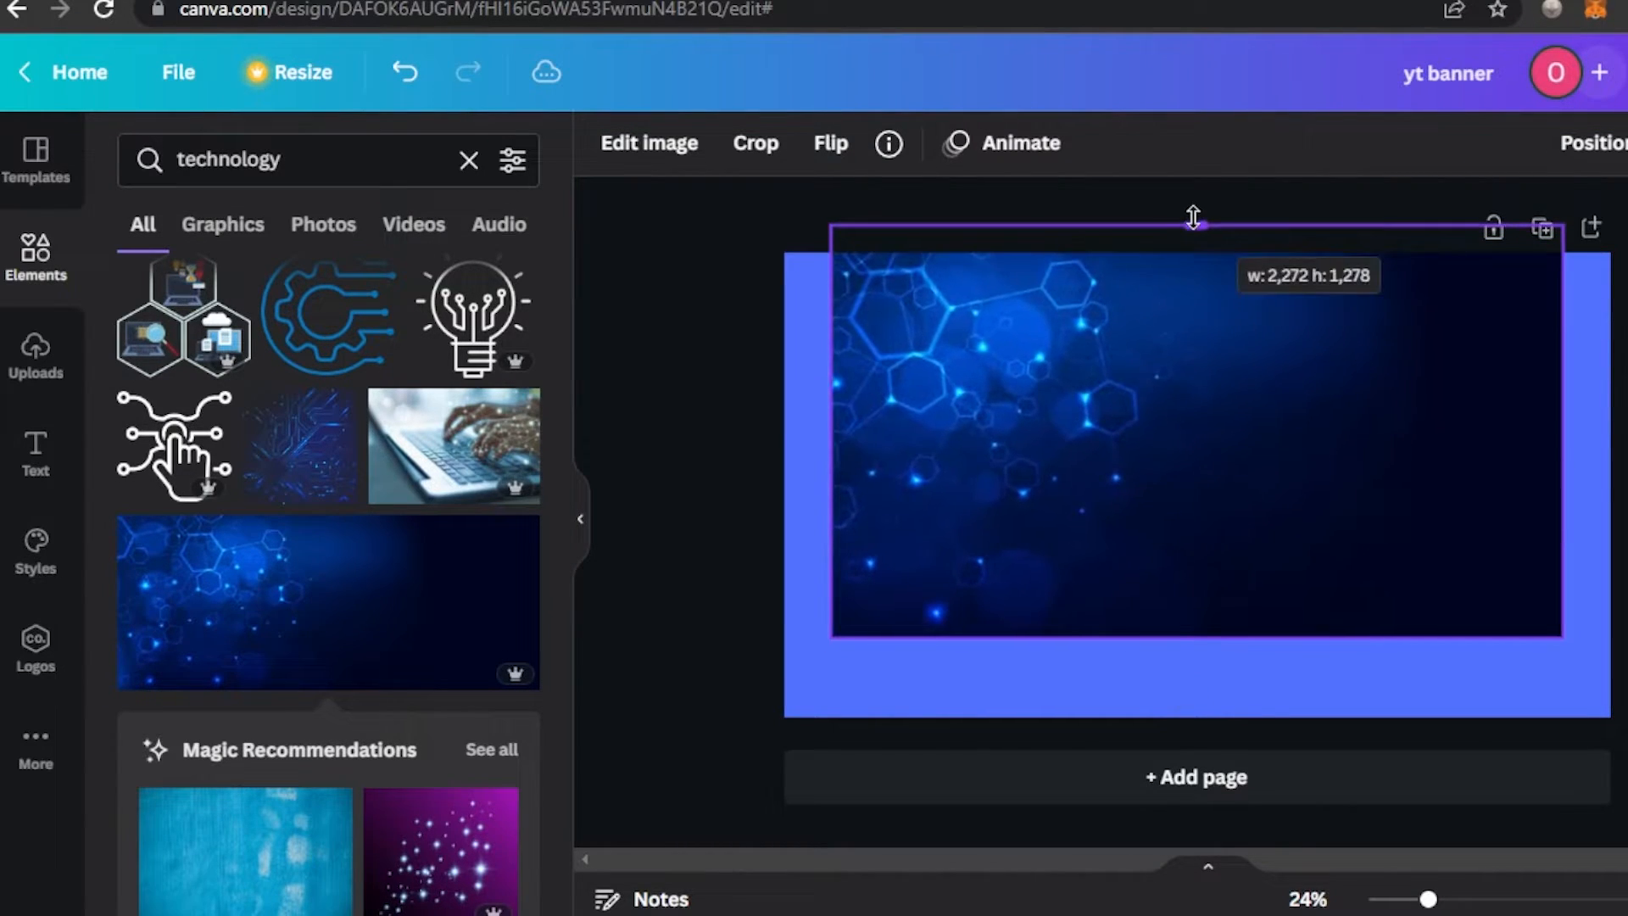
drag(1198, 637, 1199, 777)
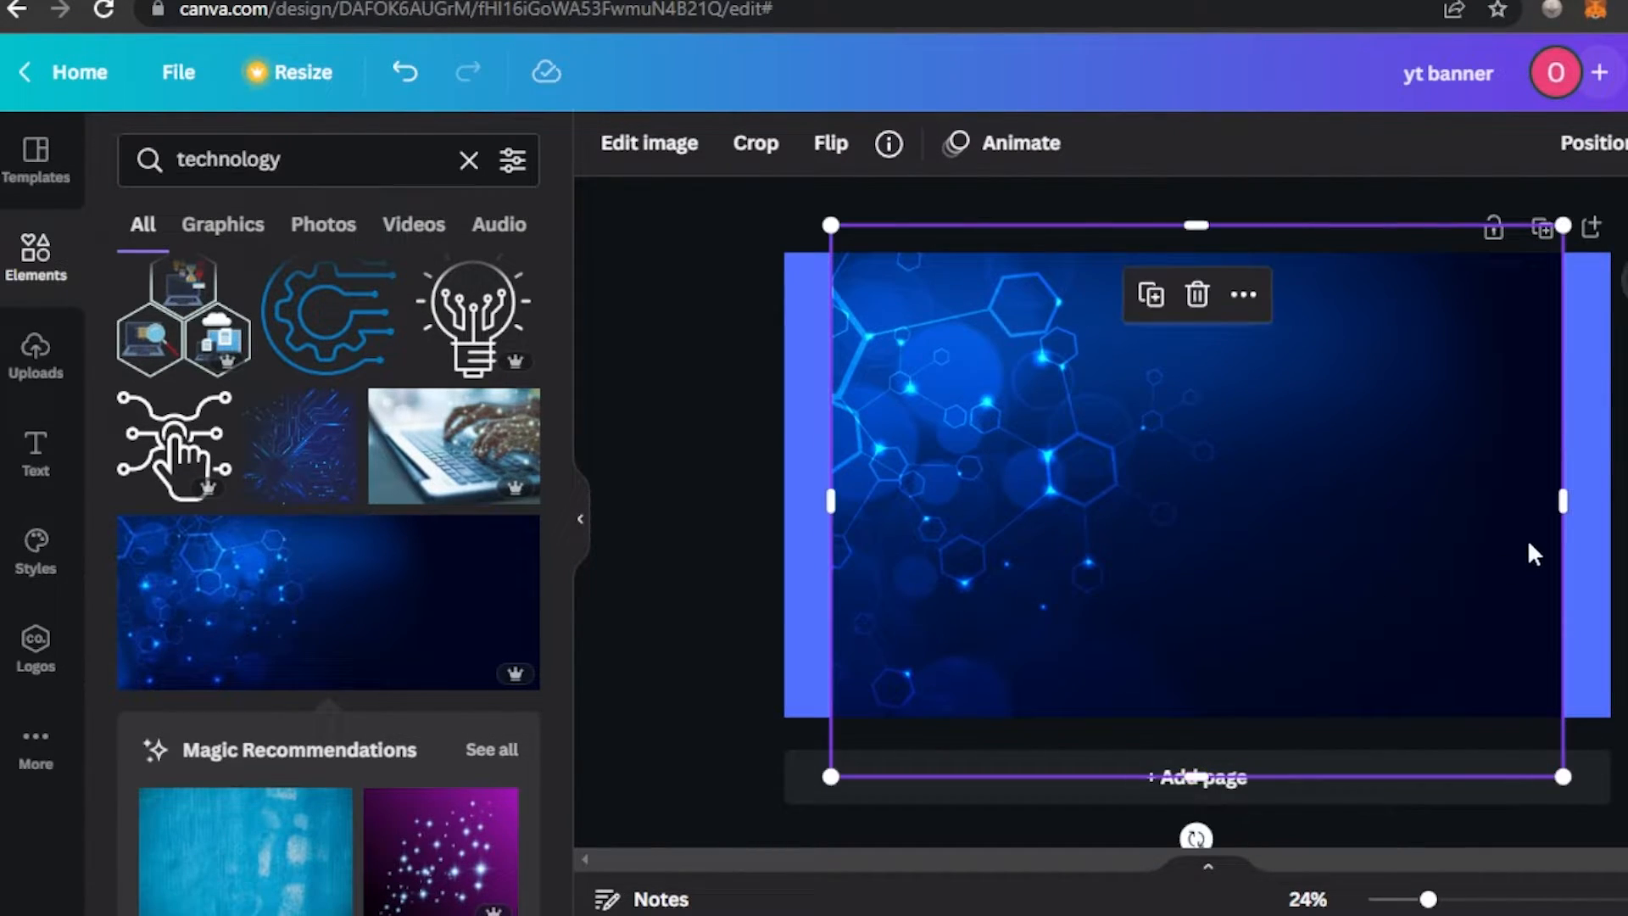
drag(1560, 506, 1626, 505)
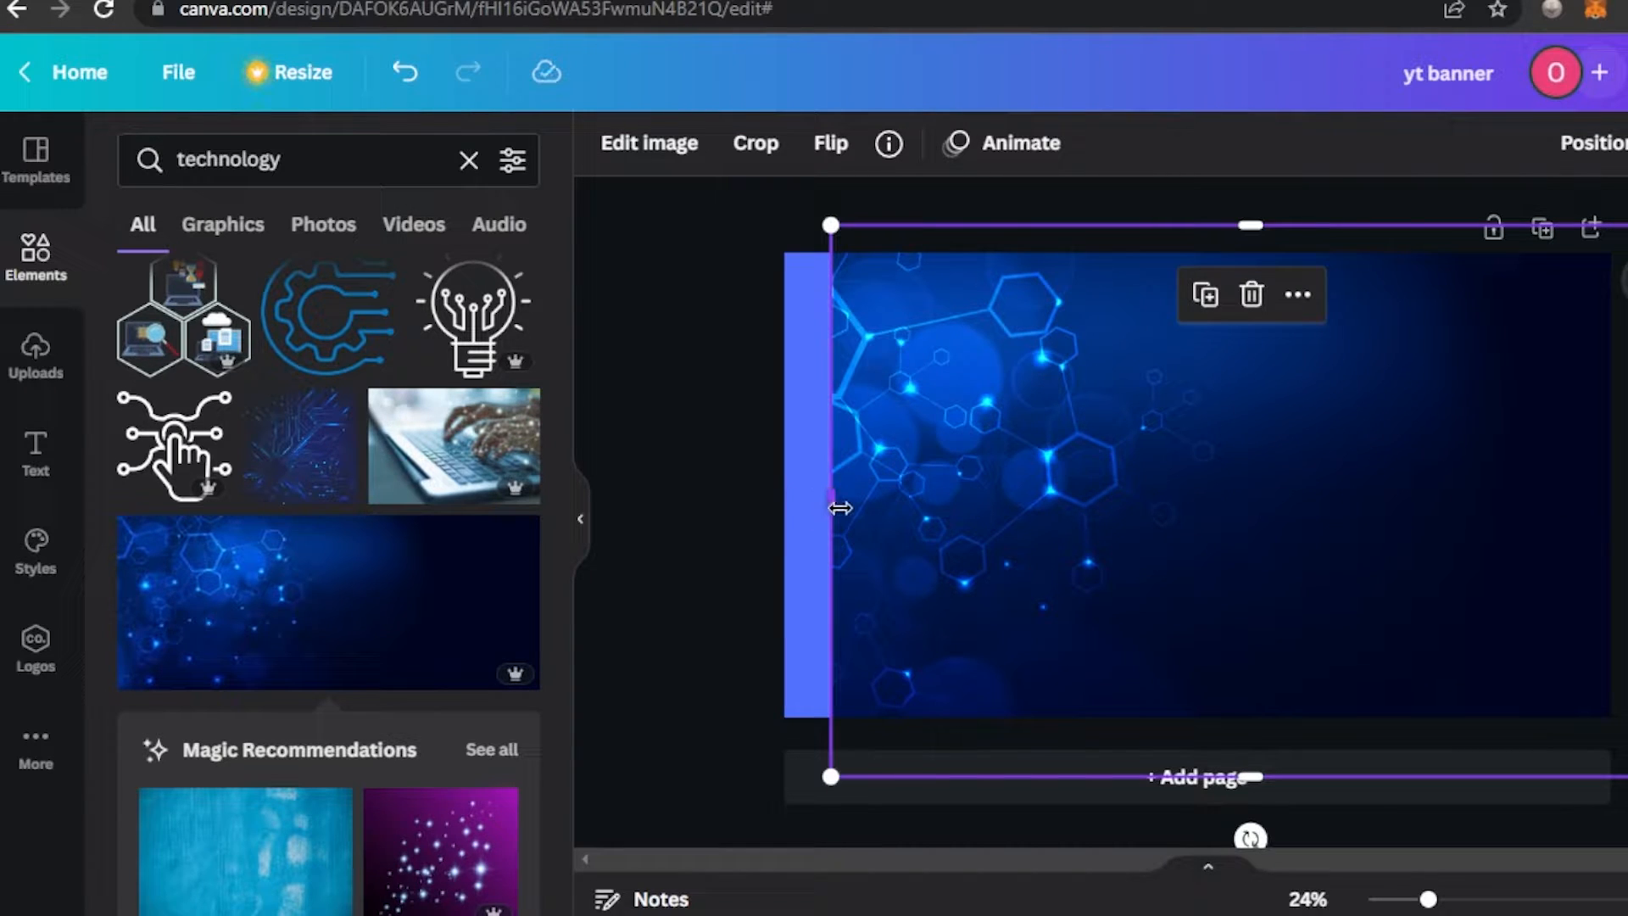
drag(832, 507, 734, 525)
drag(1134, 538, 1116, 548)
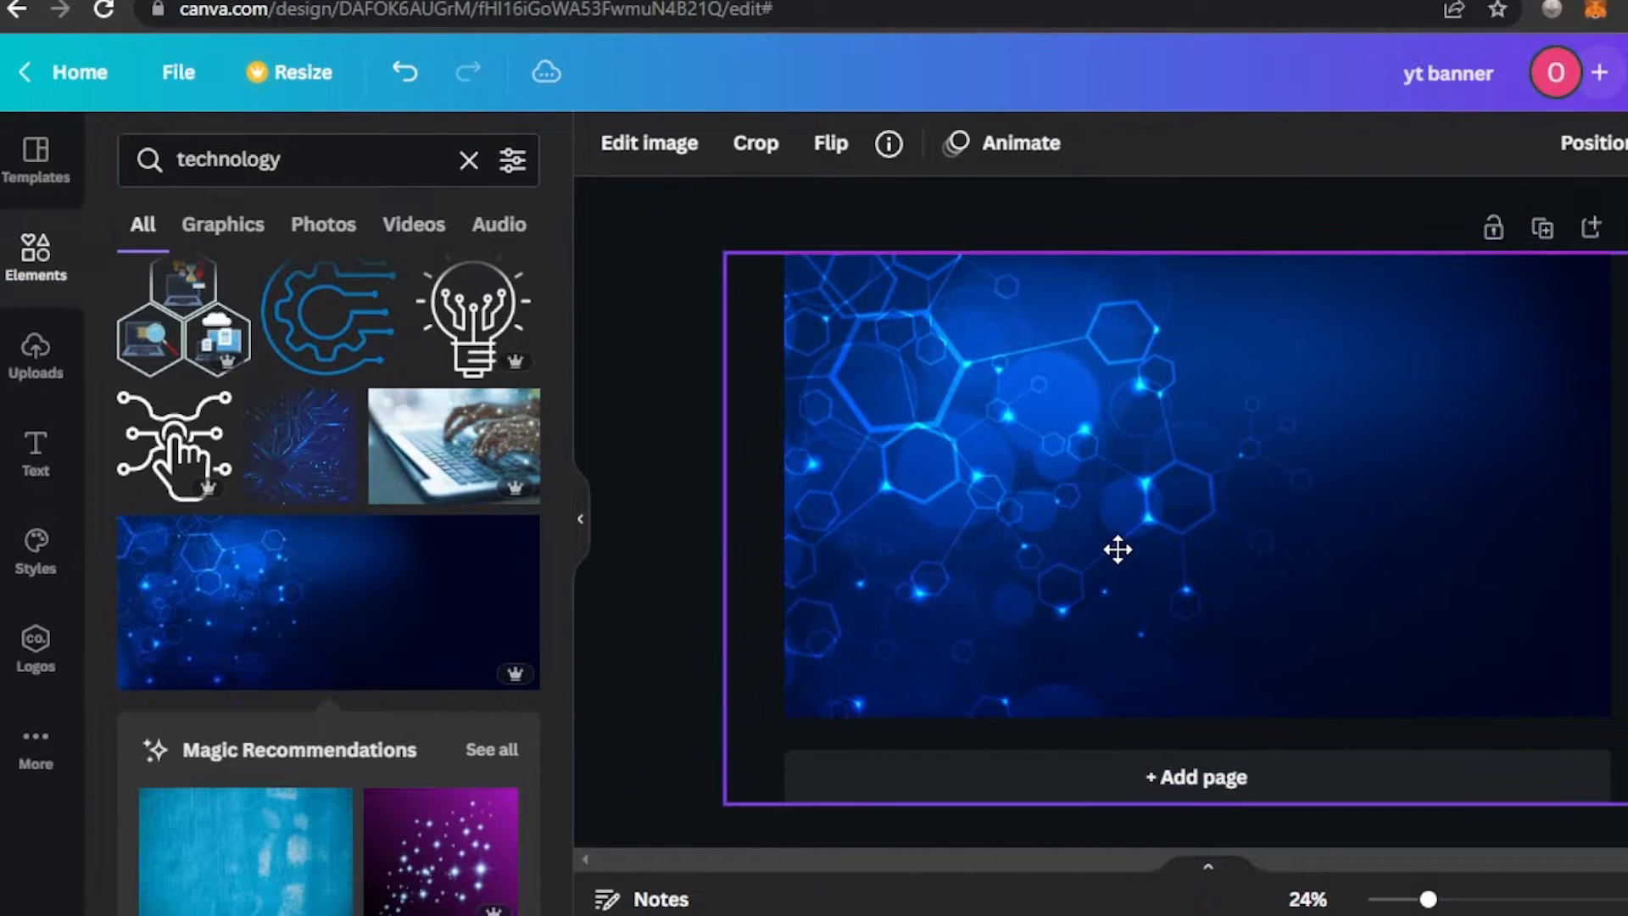
click(636, 284)
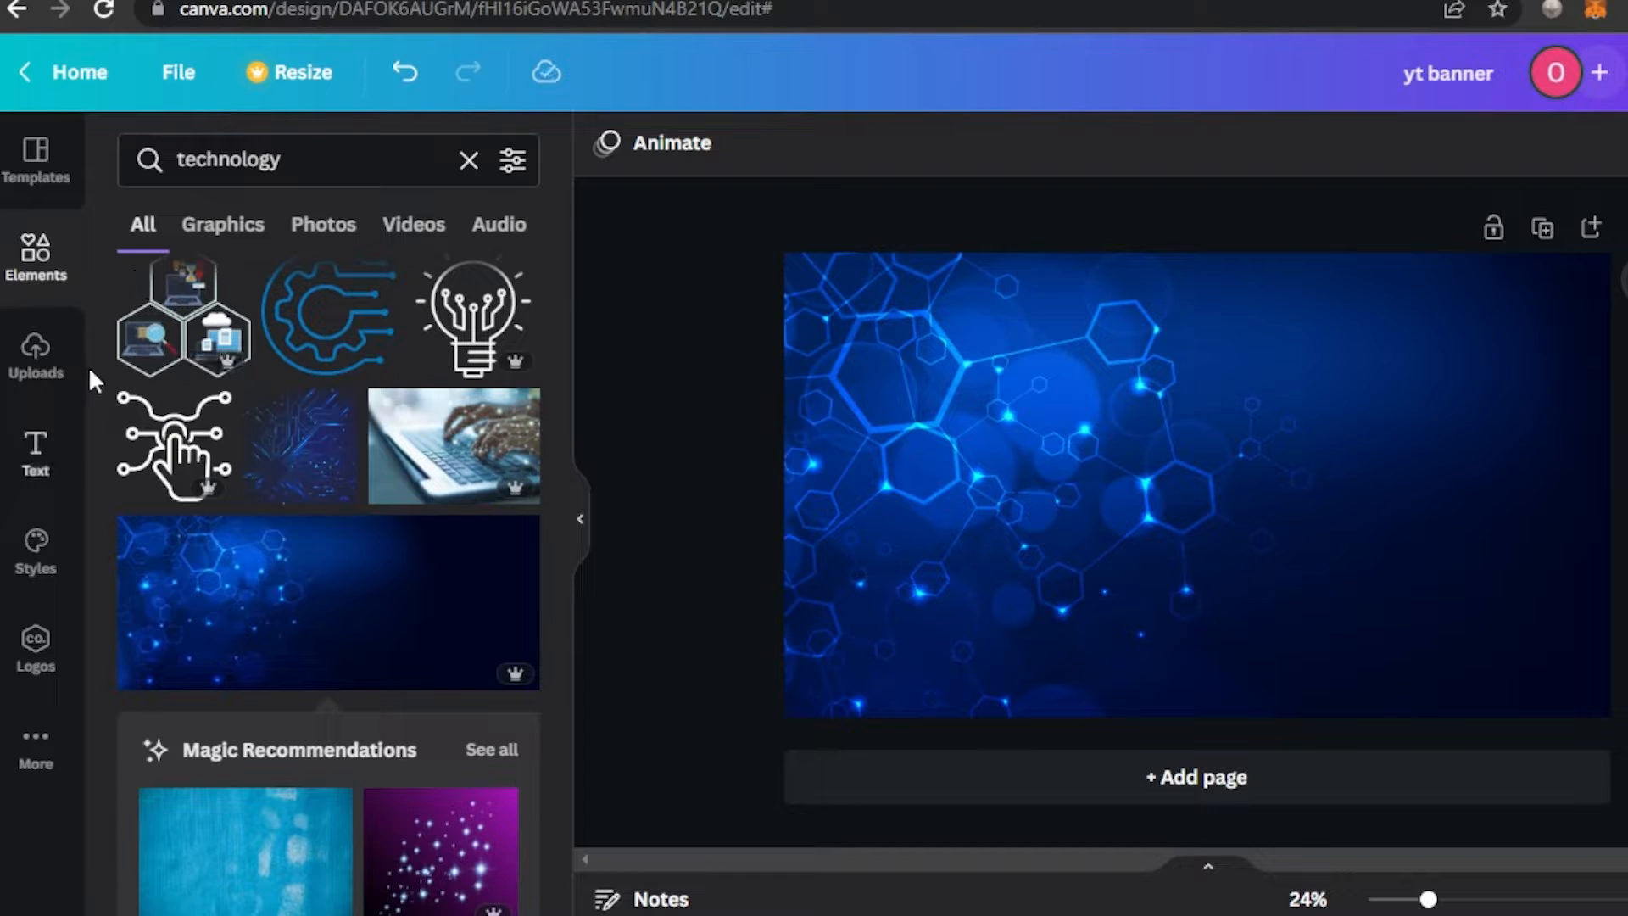
Add a heading reading "THE SOCIAL GUIDE" and widen its text box to fit on one line
click(32, 458)
click(262, 381)
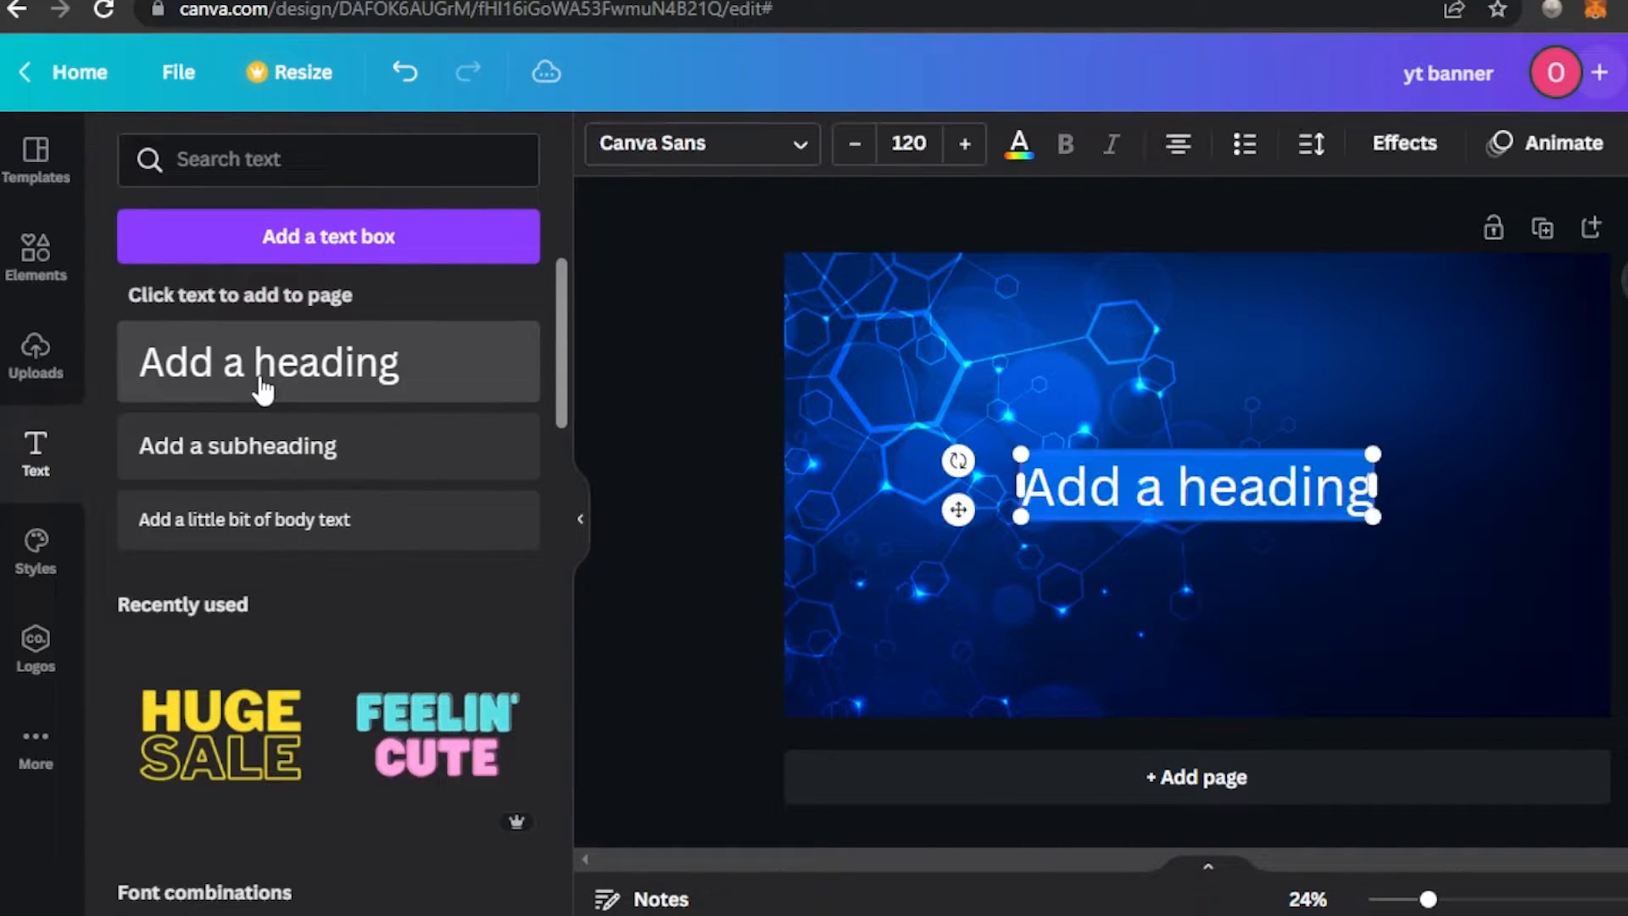
drag(1379, 489, 1535, 483)
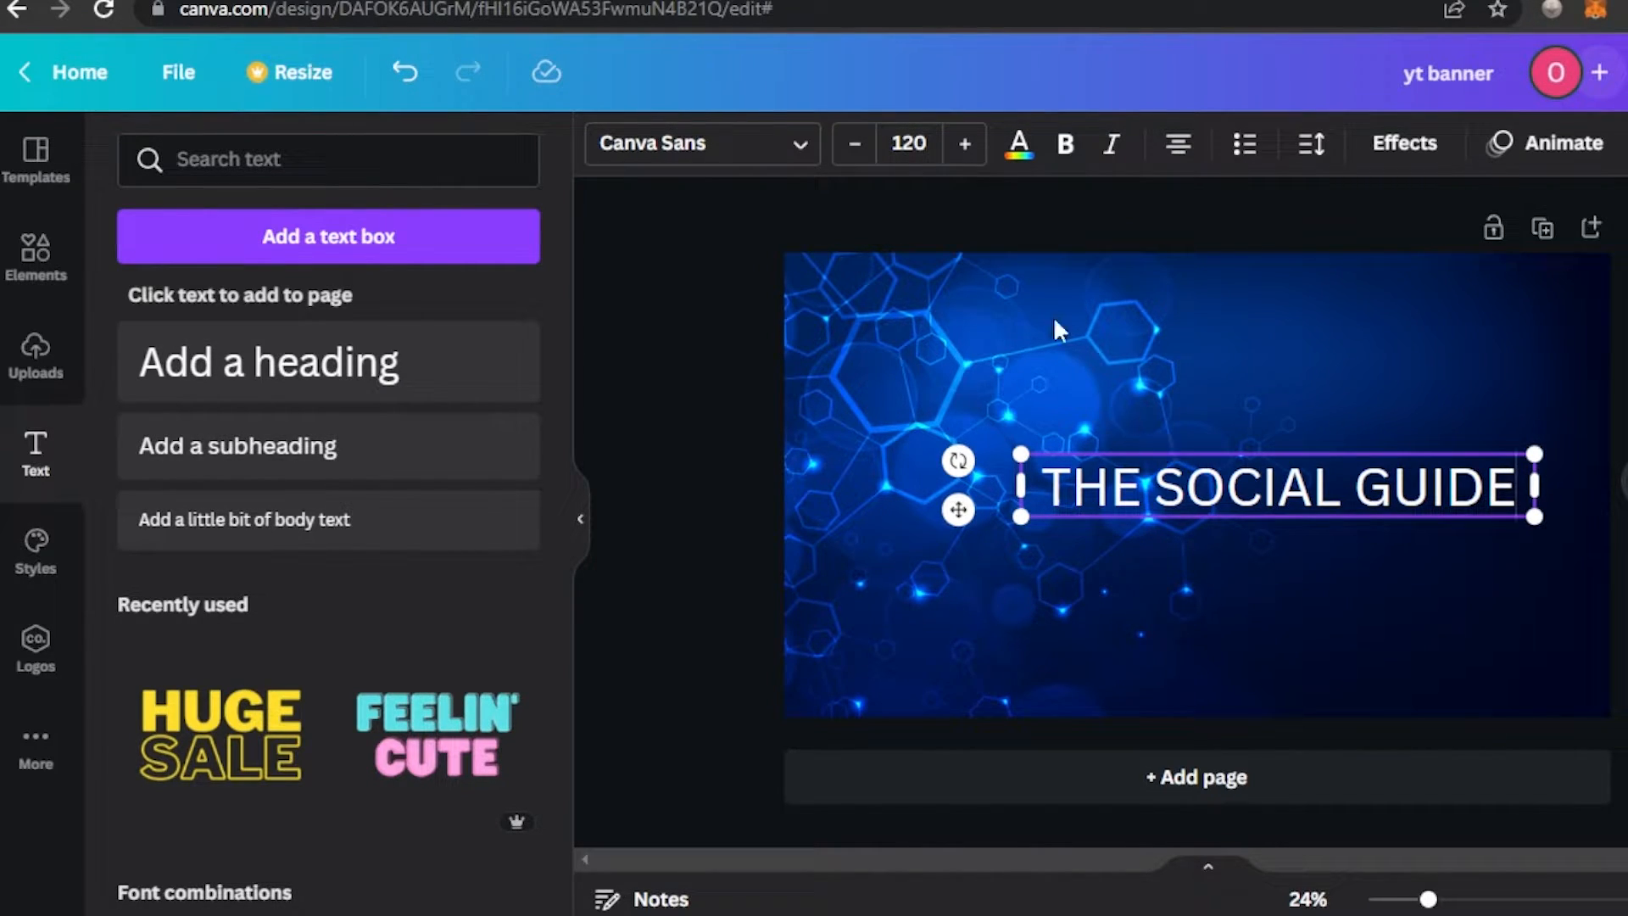
Try the Borsok font on the heading, then set it to Agrandir Black
click(799, 153)
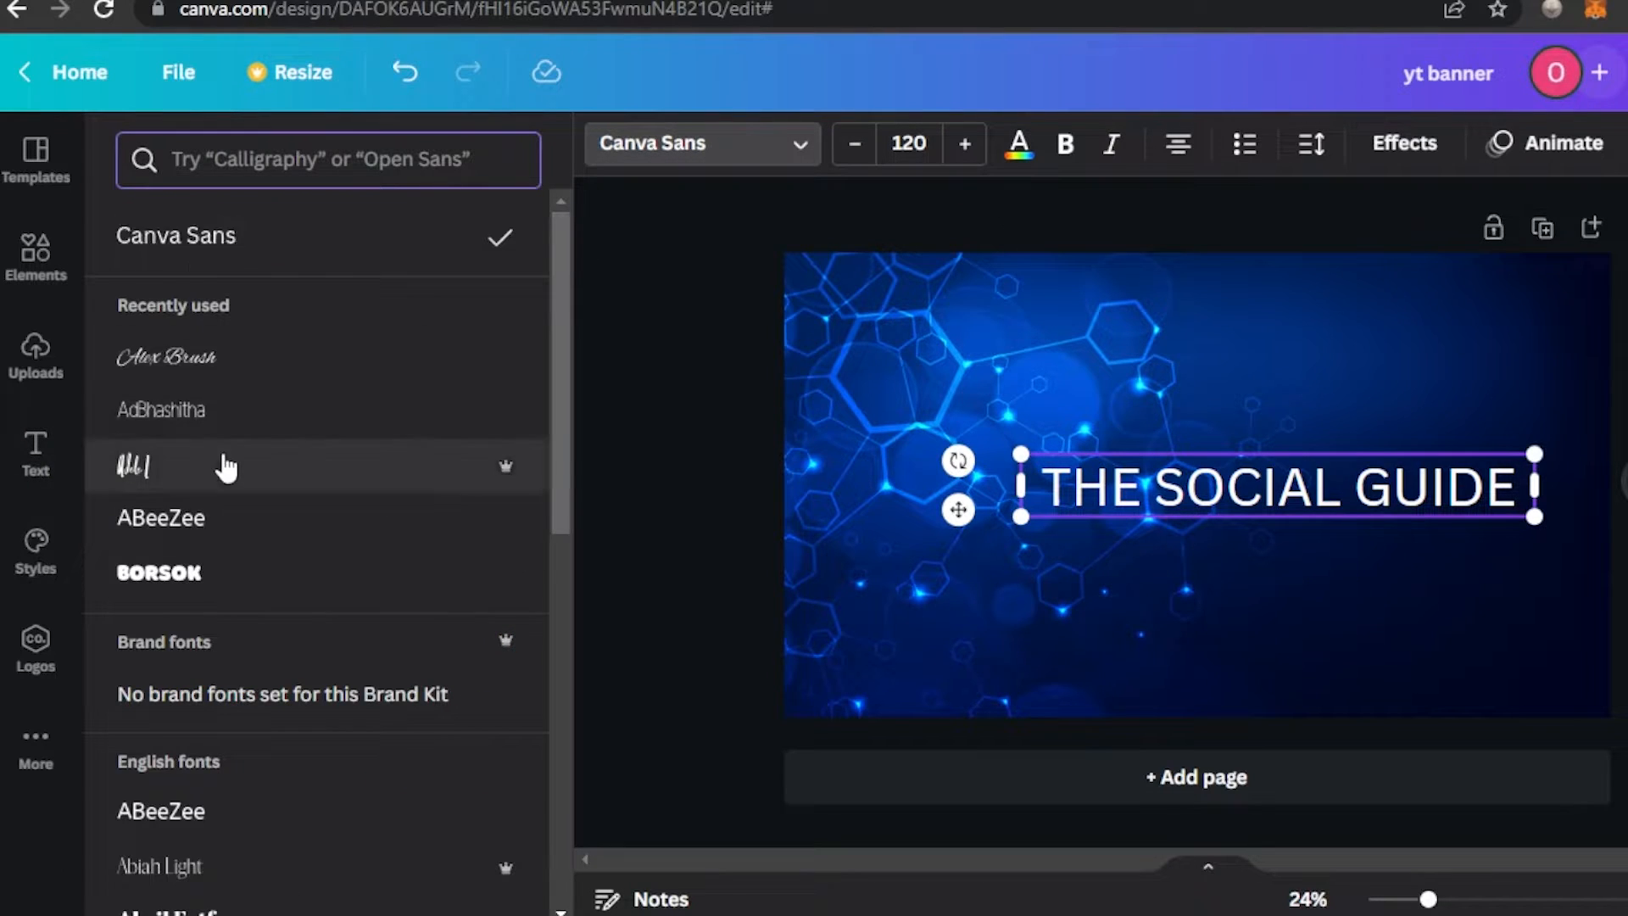
click(178, 585)
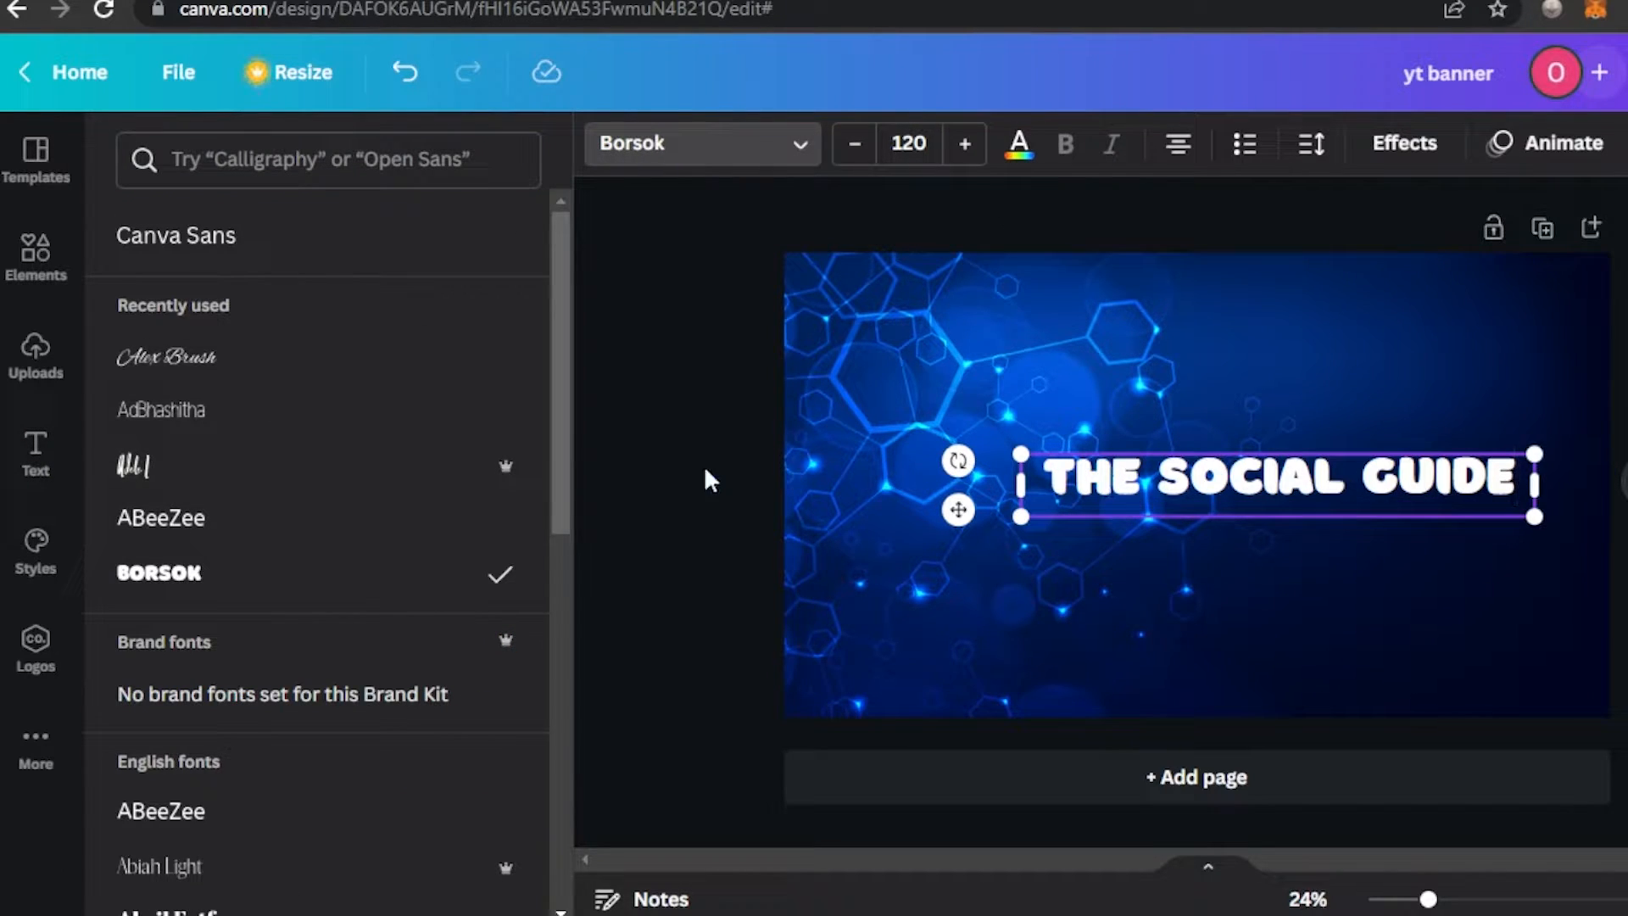
drag(561, 399, 550, 587)
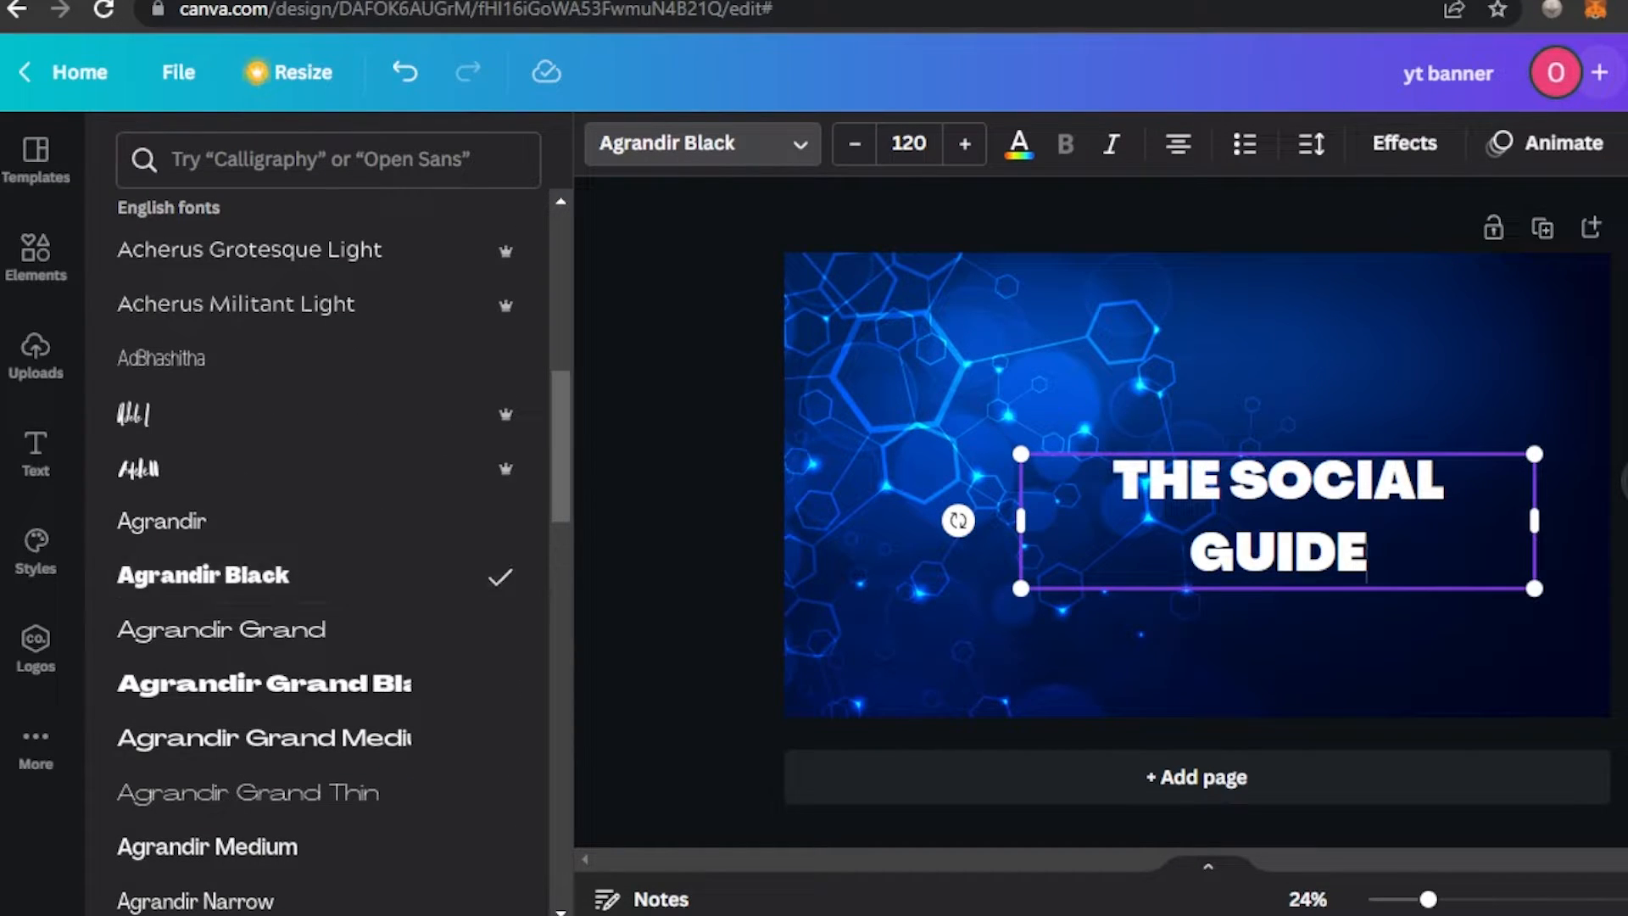
Tighten the heading's line spacing and enlarge its text to size 171
click(1310, 146)
drag(1480, 348, 1419, 349)
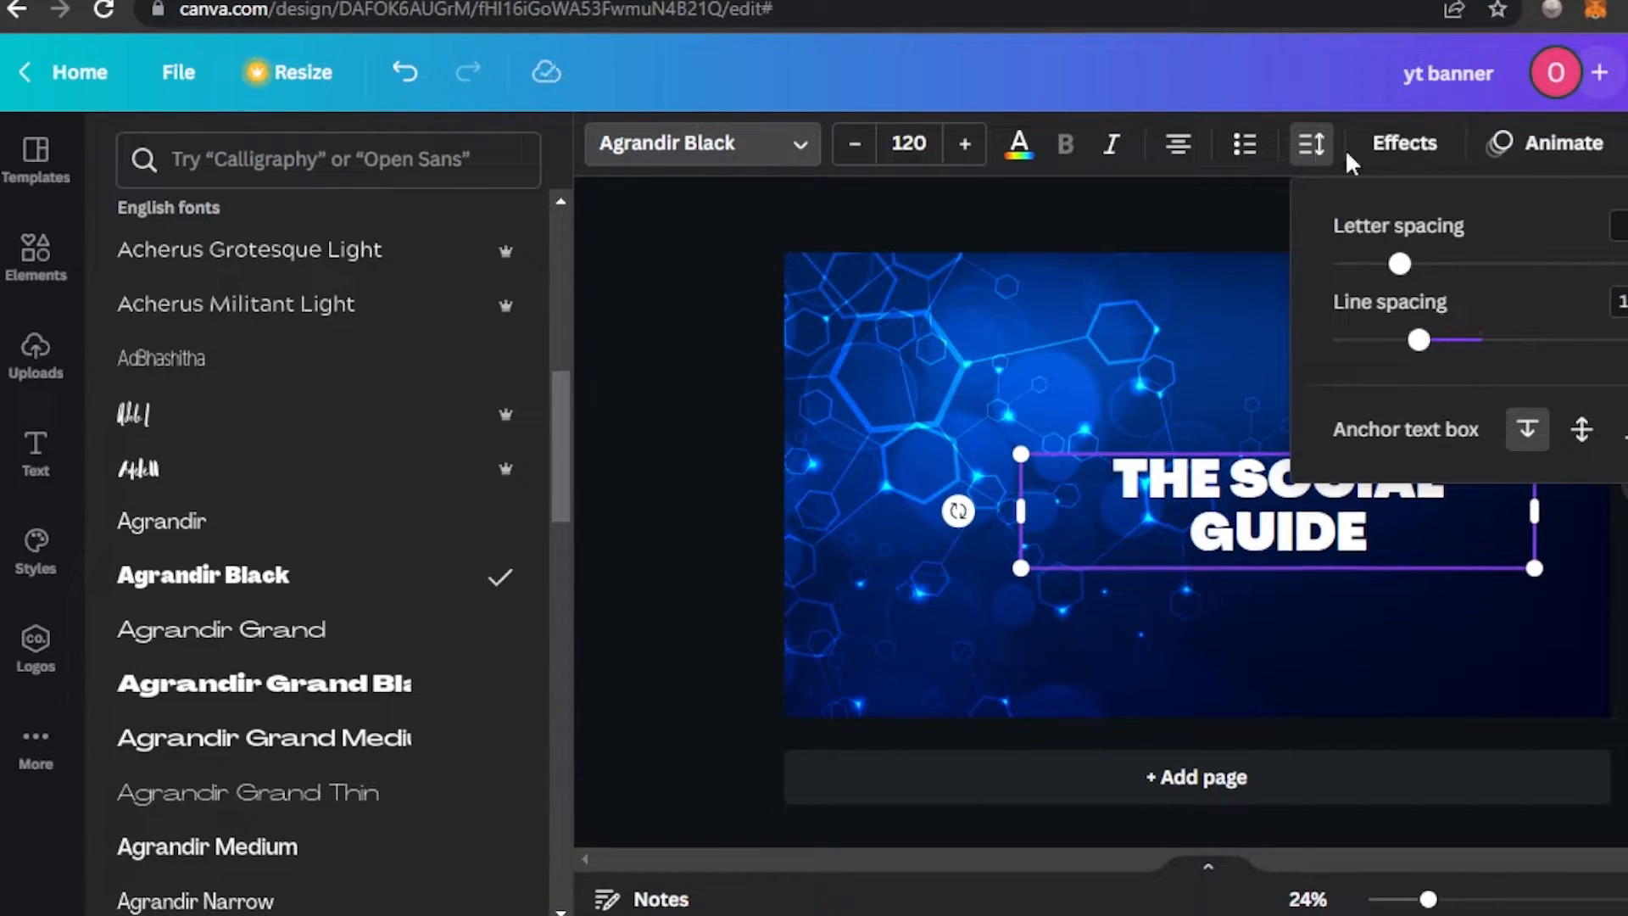
click(972, 151)
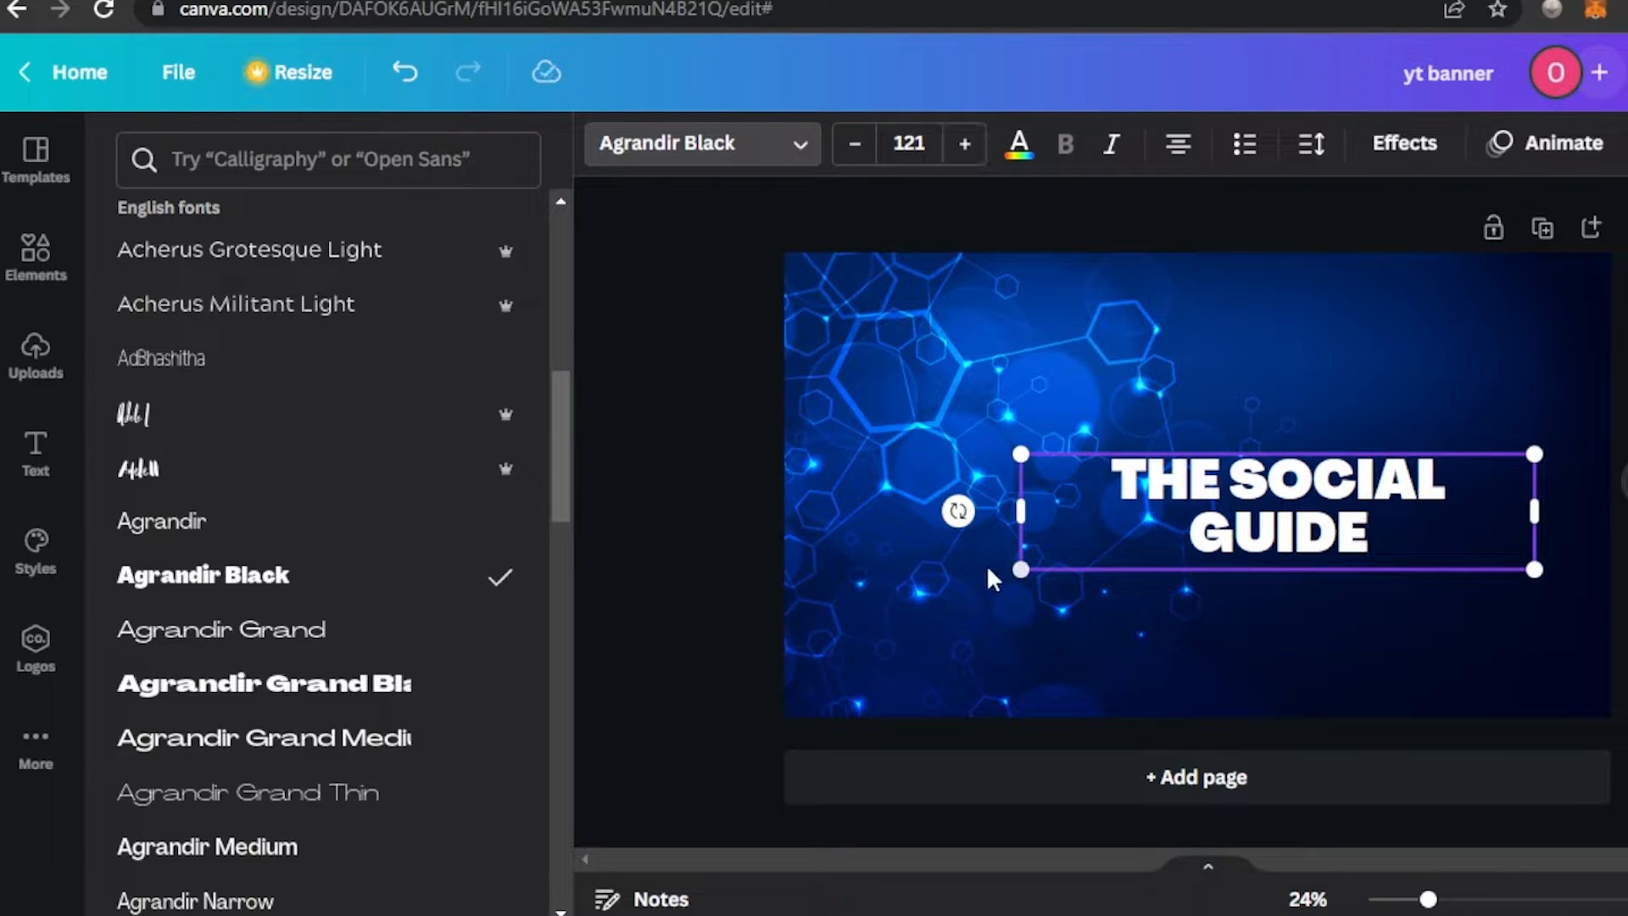
drag(888, 622, 809, 631)
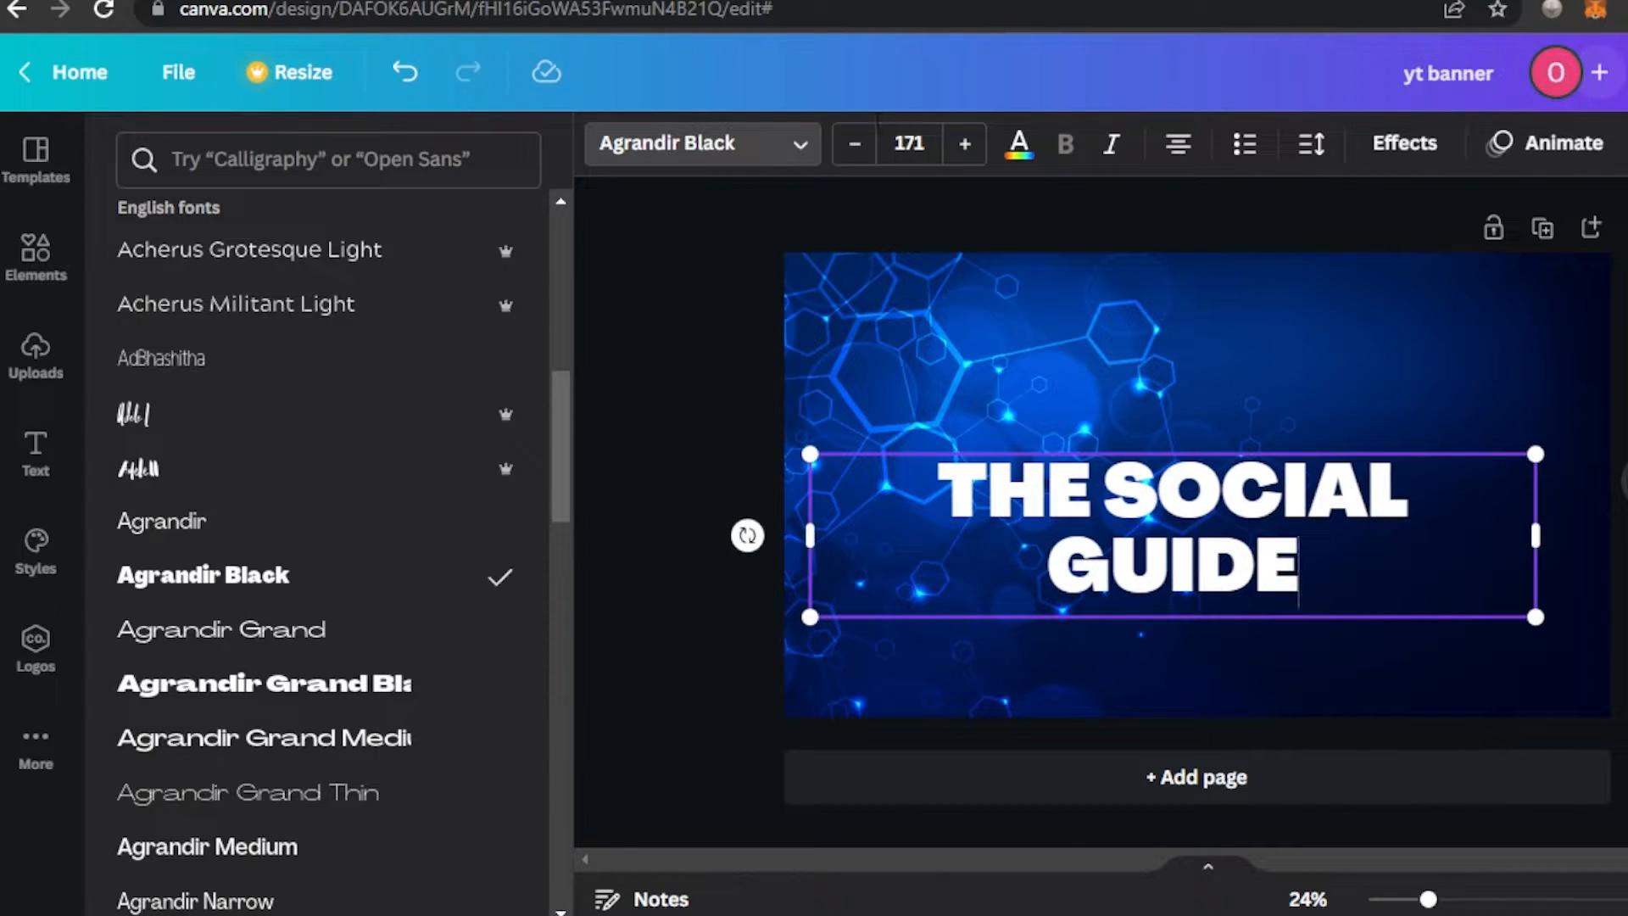
Try black as the heading's text colour and set it back to white
click(1020, 146)
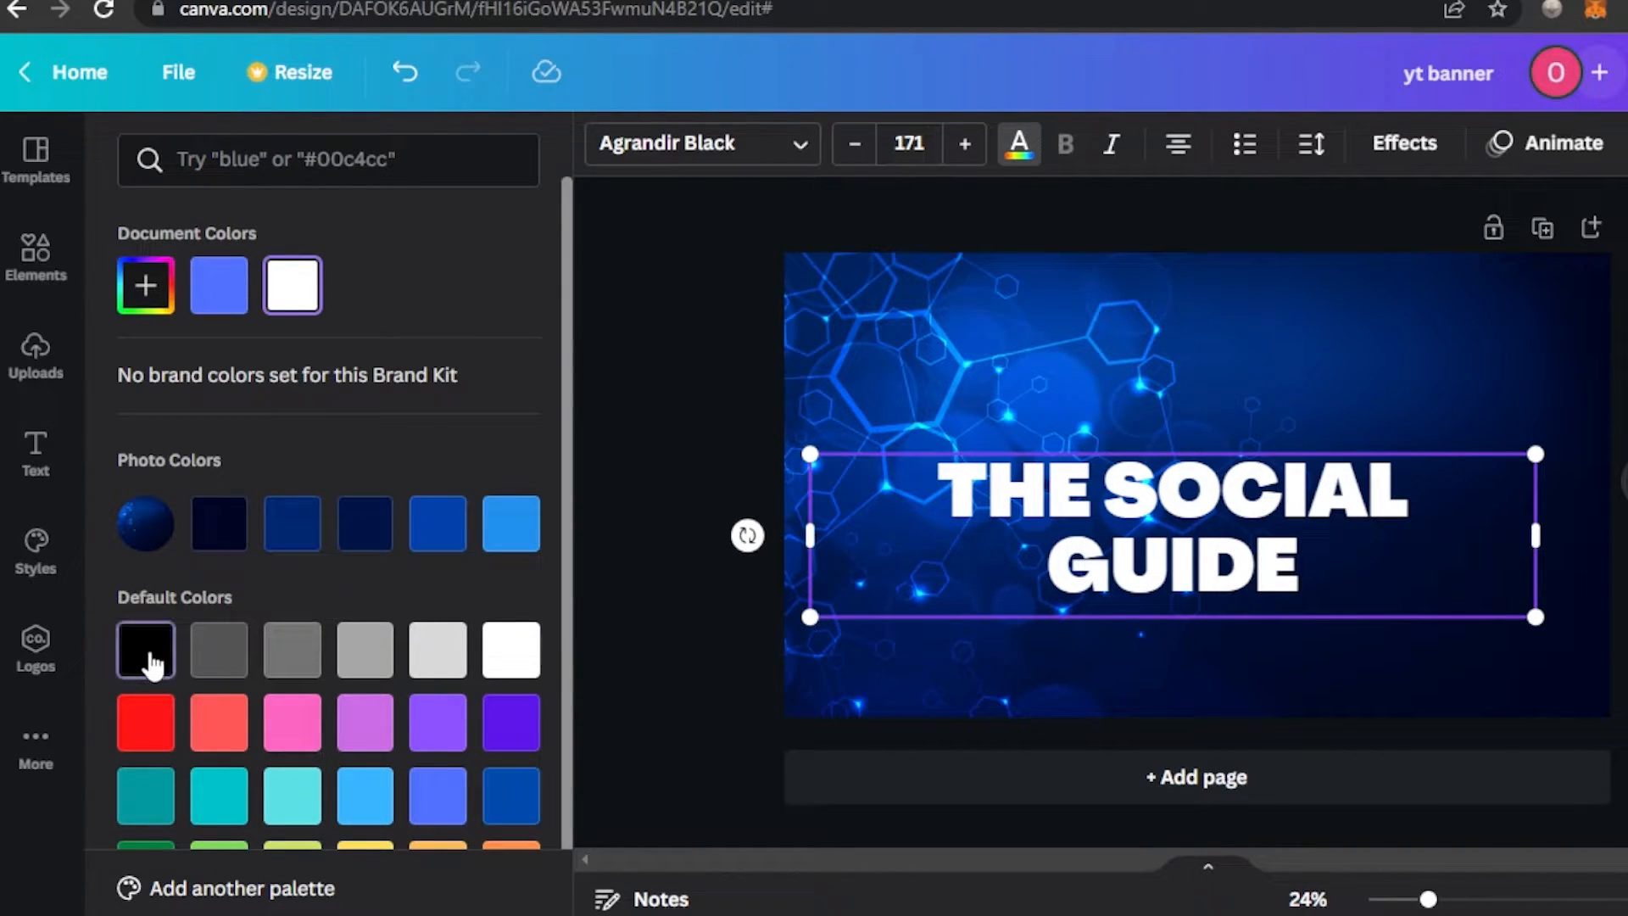
click(153, 661)
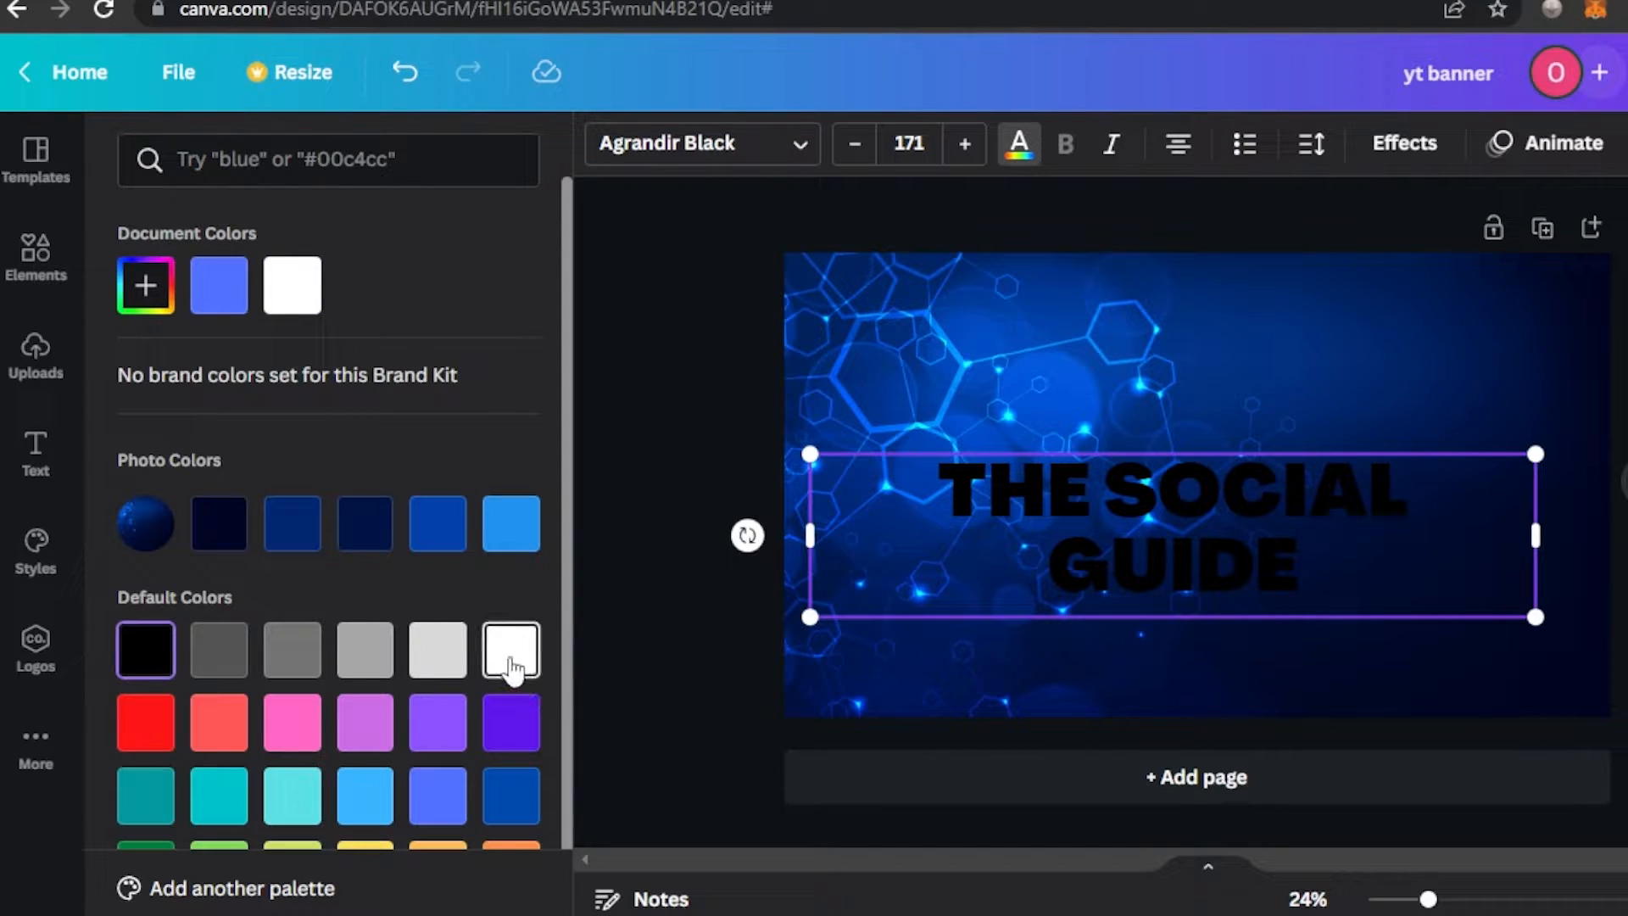
click(511, 663)
scroll(570, 538, down, 1)
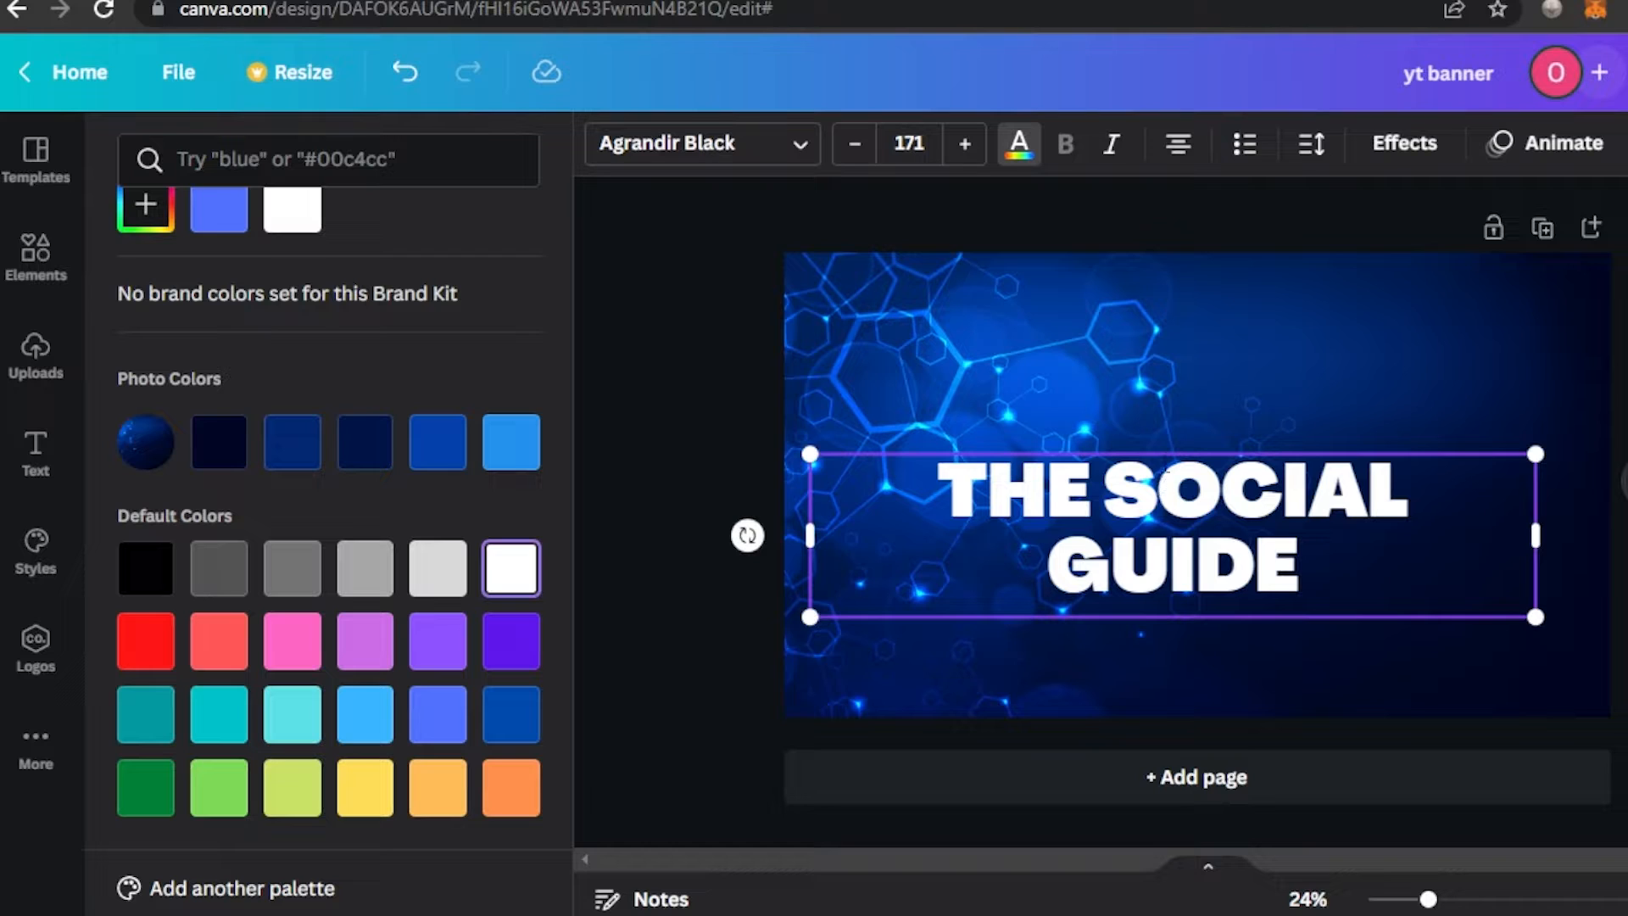
Move the heading up to about the vertical middle of the banner
drag(1162, 447, 1149, 380)
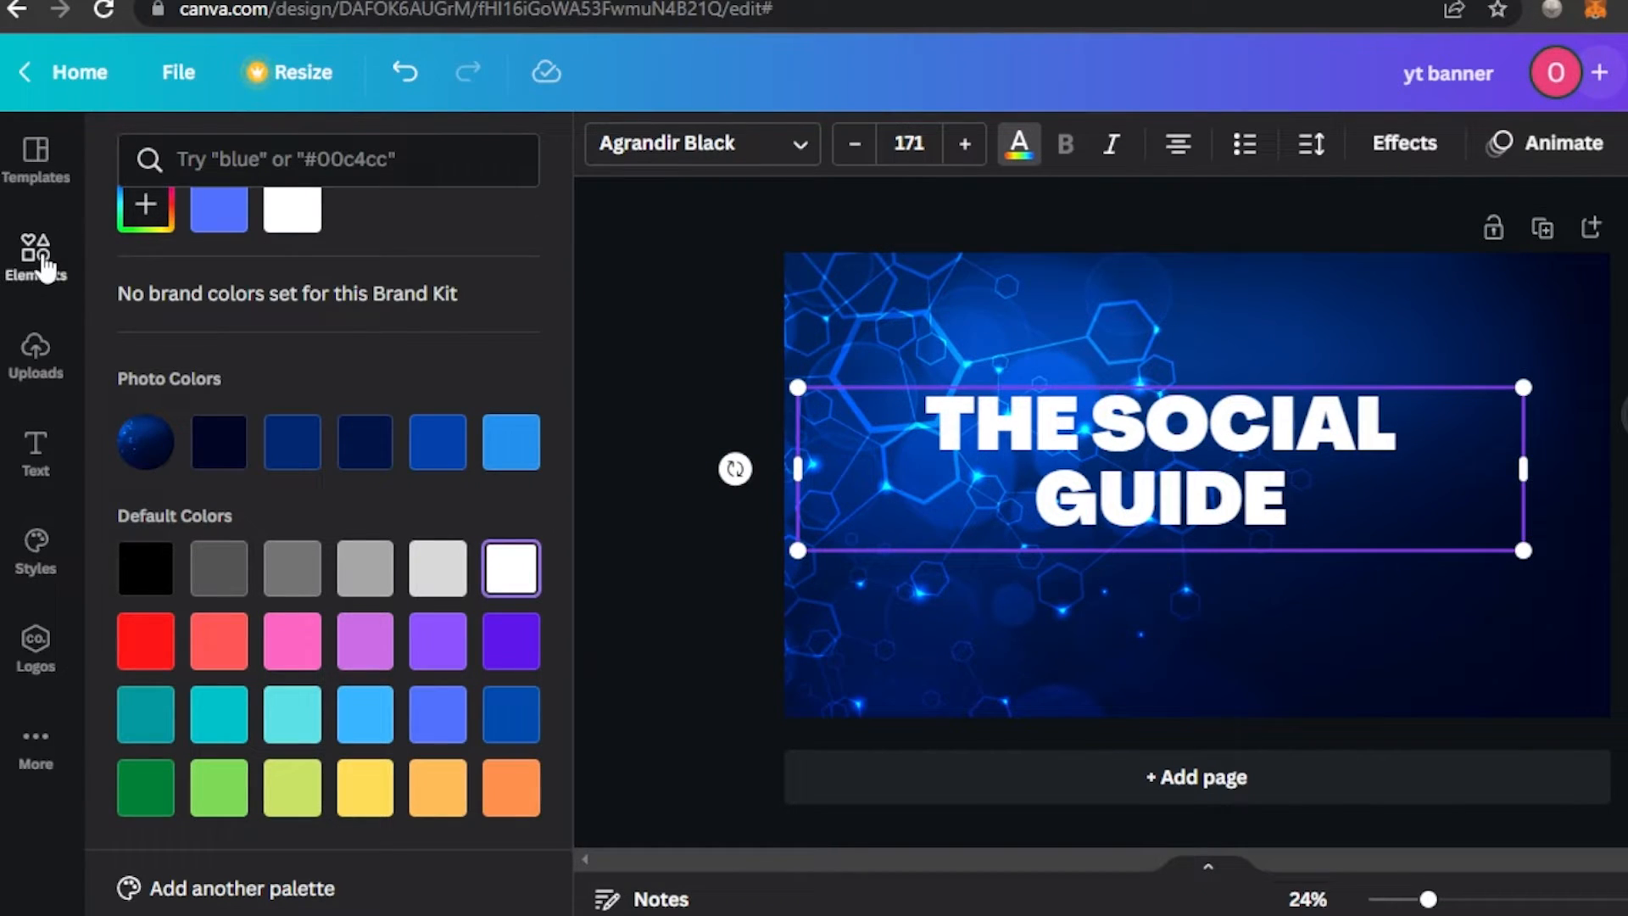
Add a square shape and stretch it into a full-width band covering the heading's height across the banner
click(34, 254)
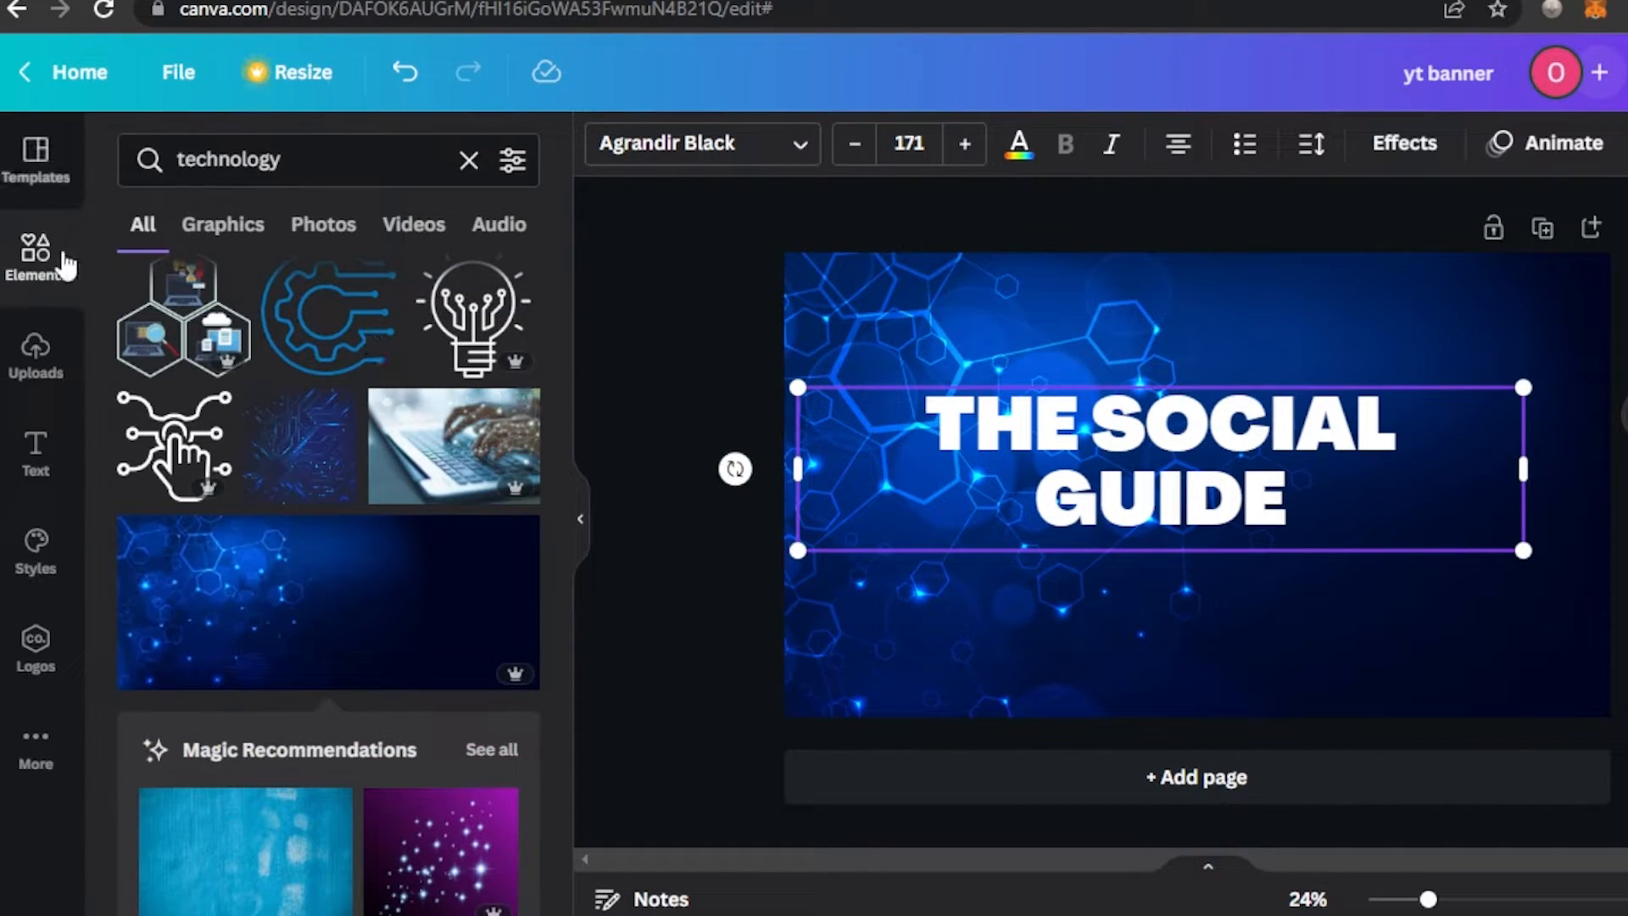
click(34, 253)
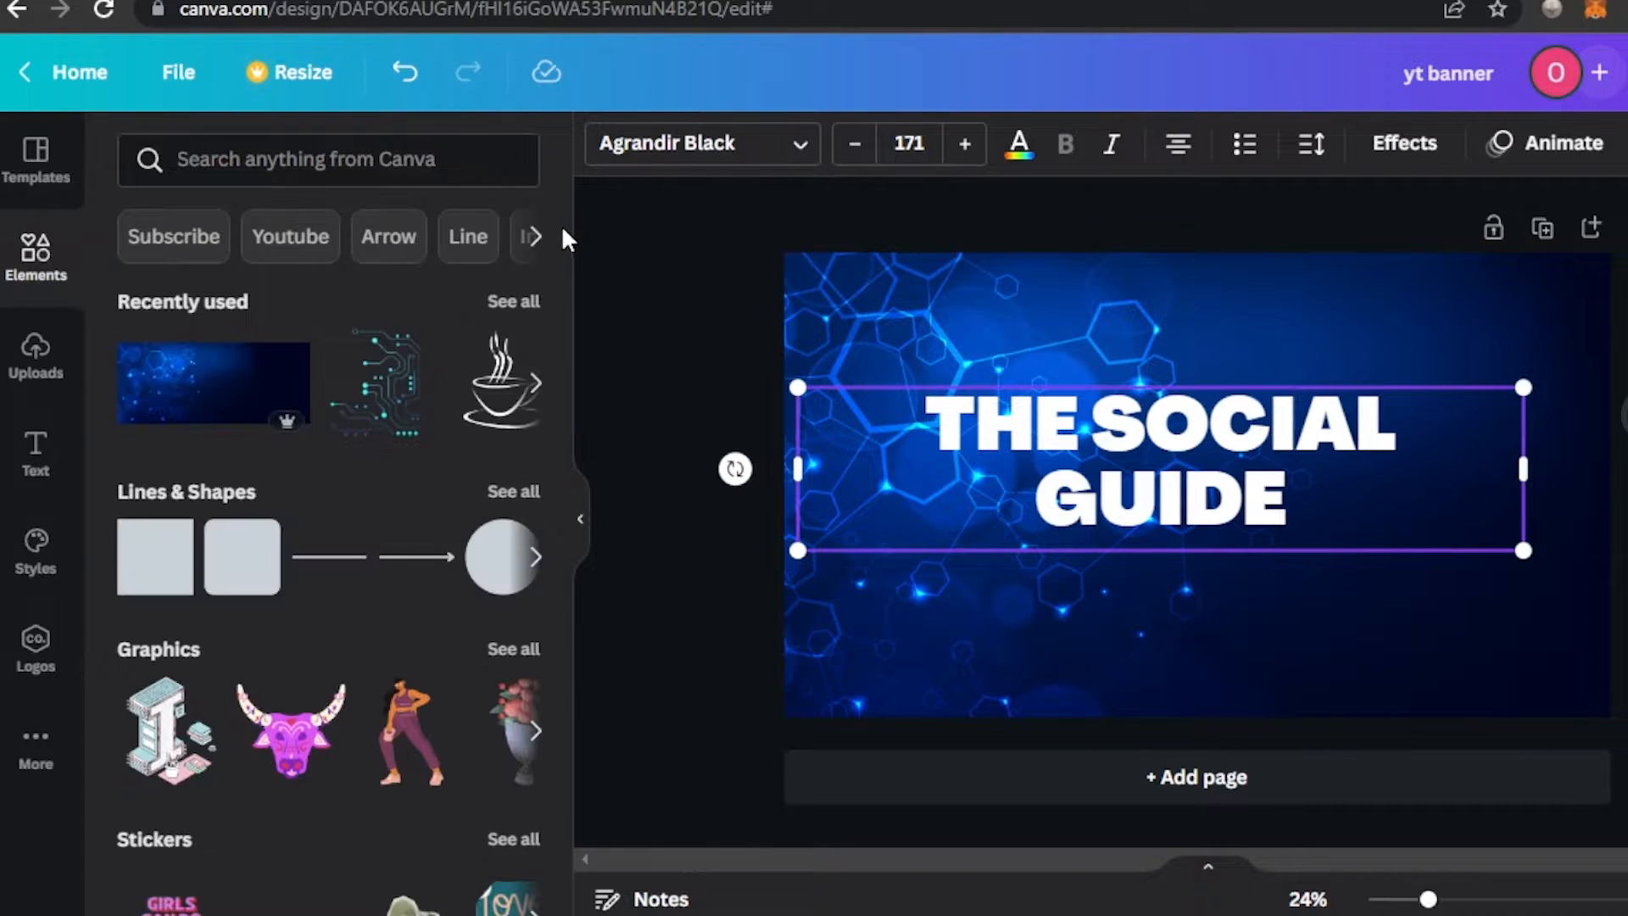
scroll(557, 355, down, 5)
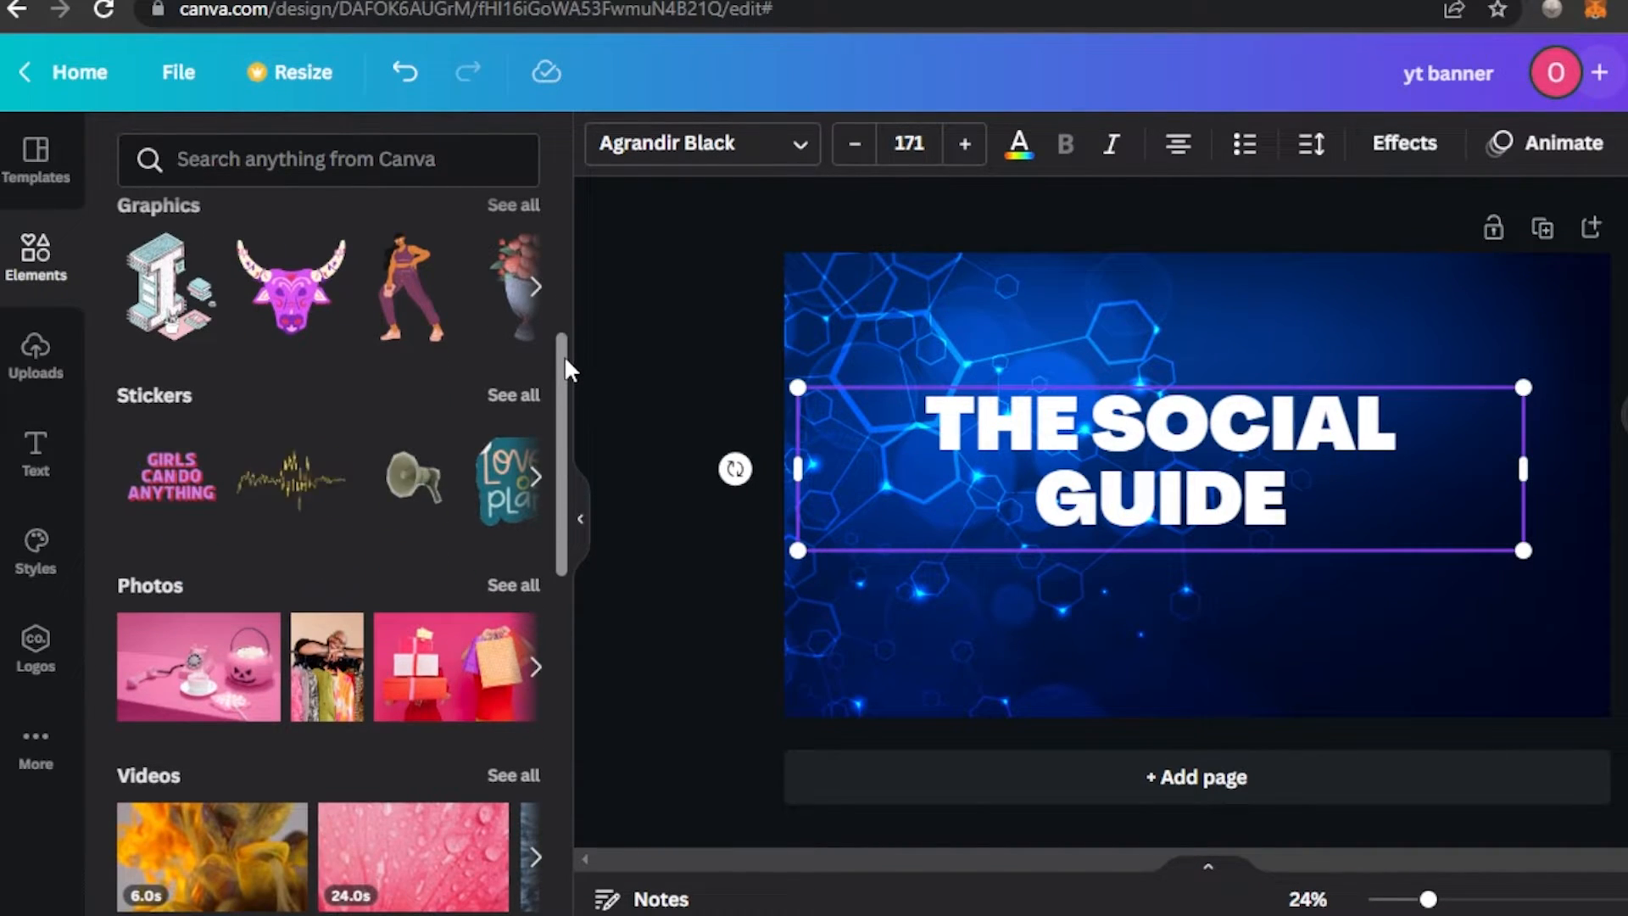
drag(563, 355, 557, 802)
scroll(560, 594, down, 2)
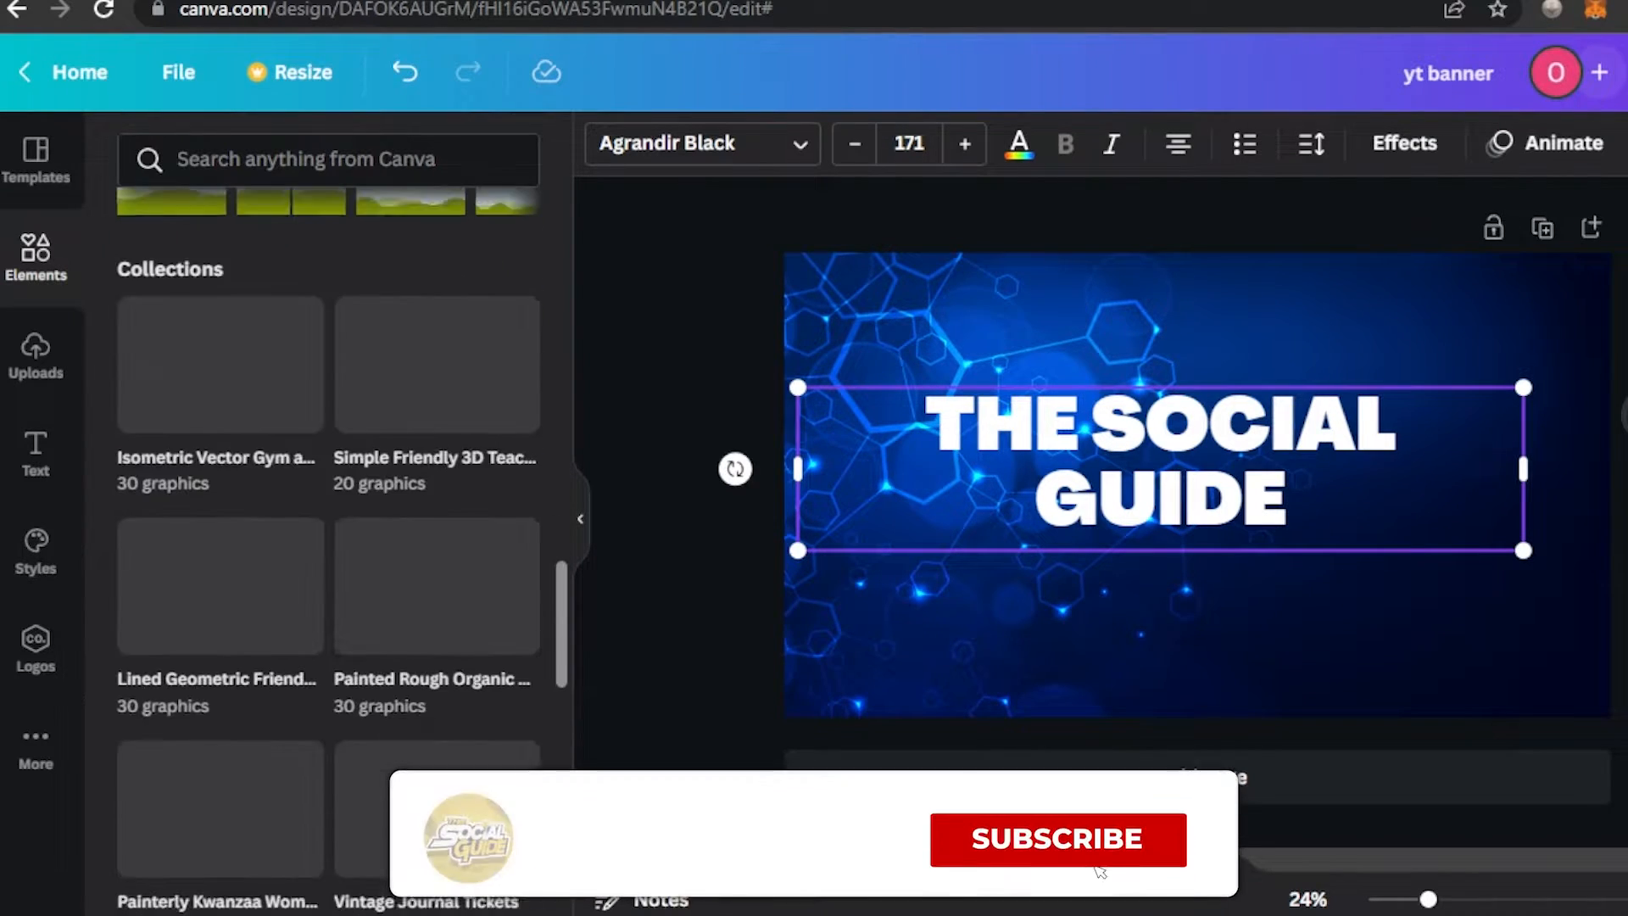
drag(560, 674, 577, 298)
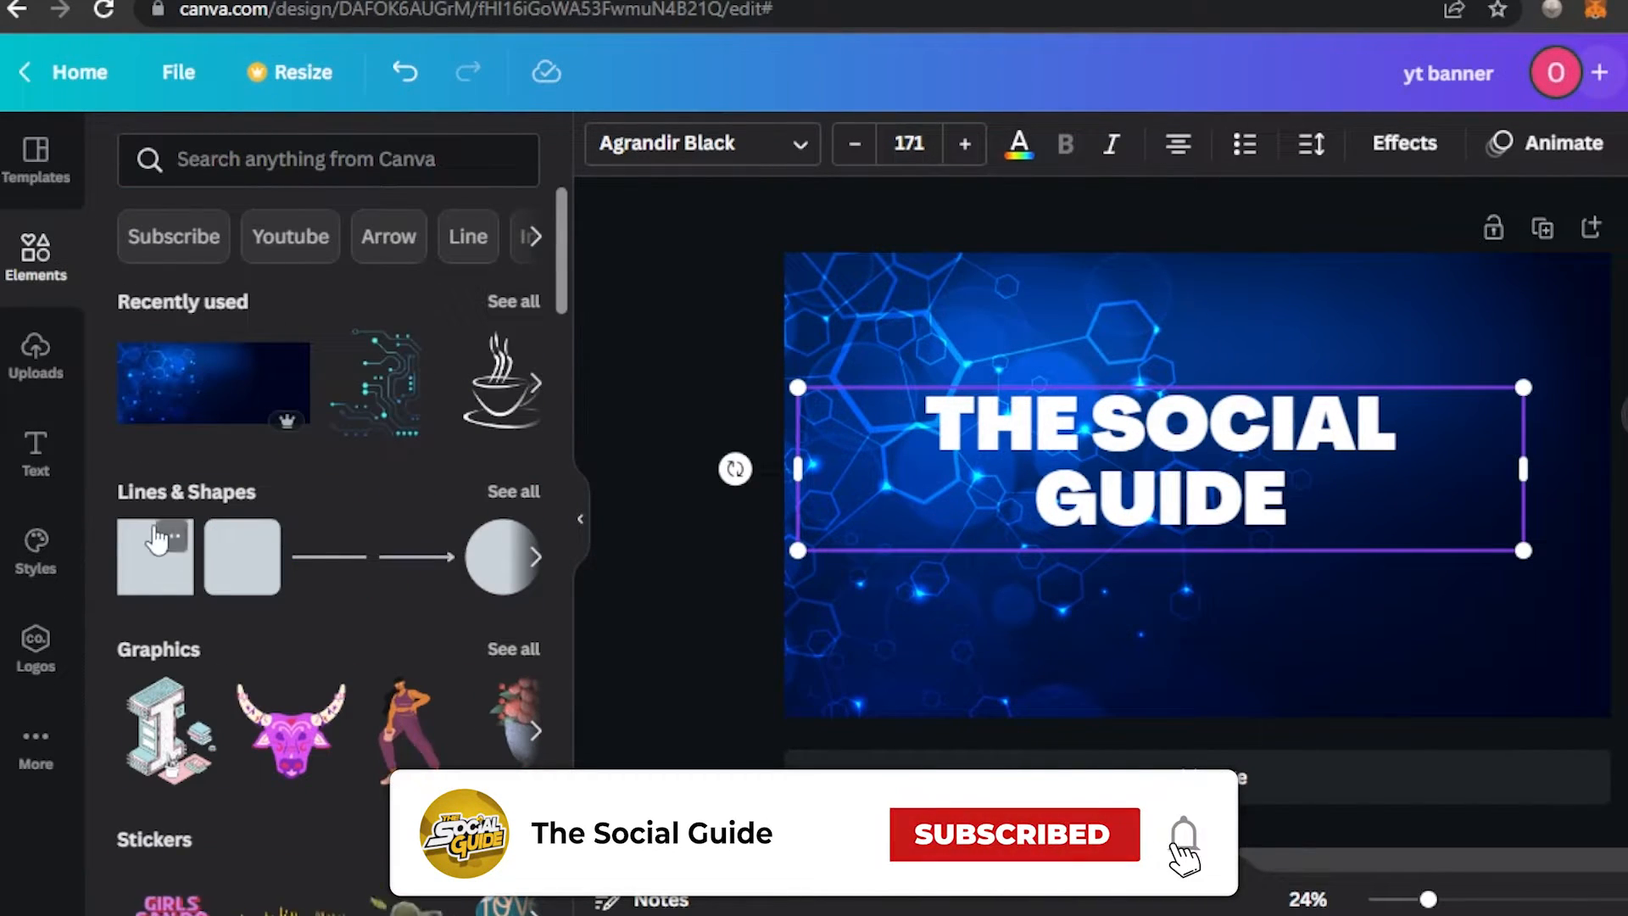
click(155, 547)
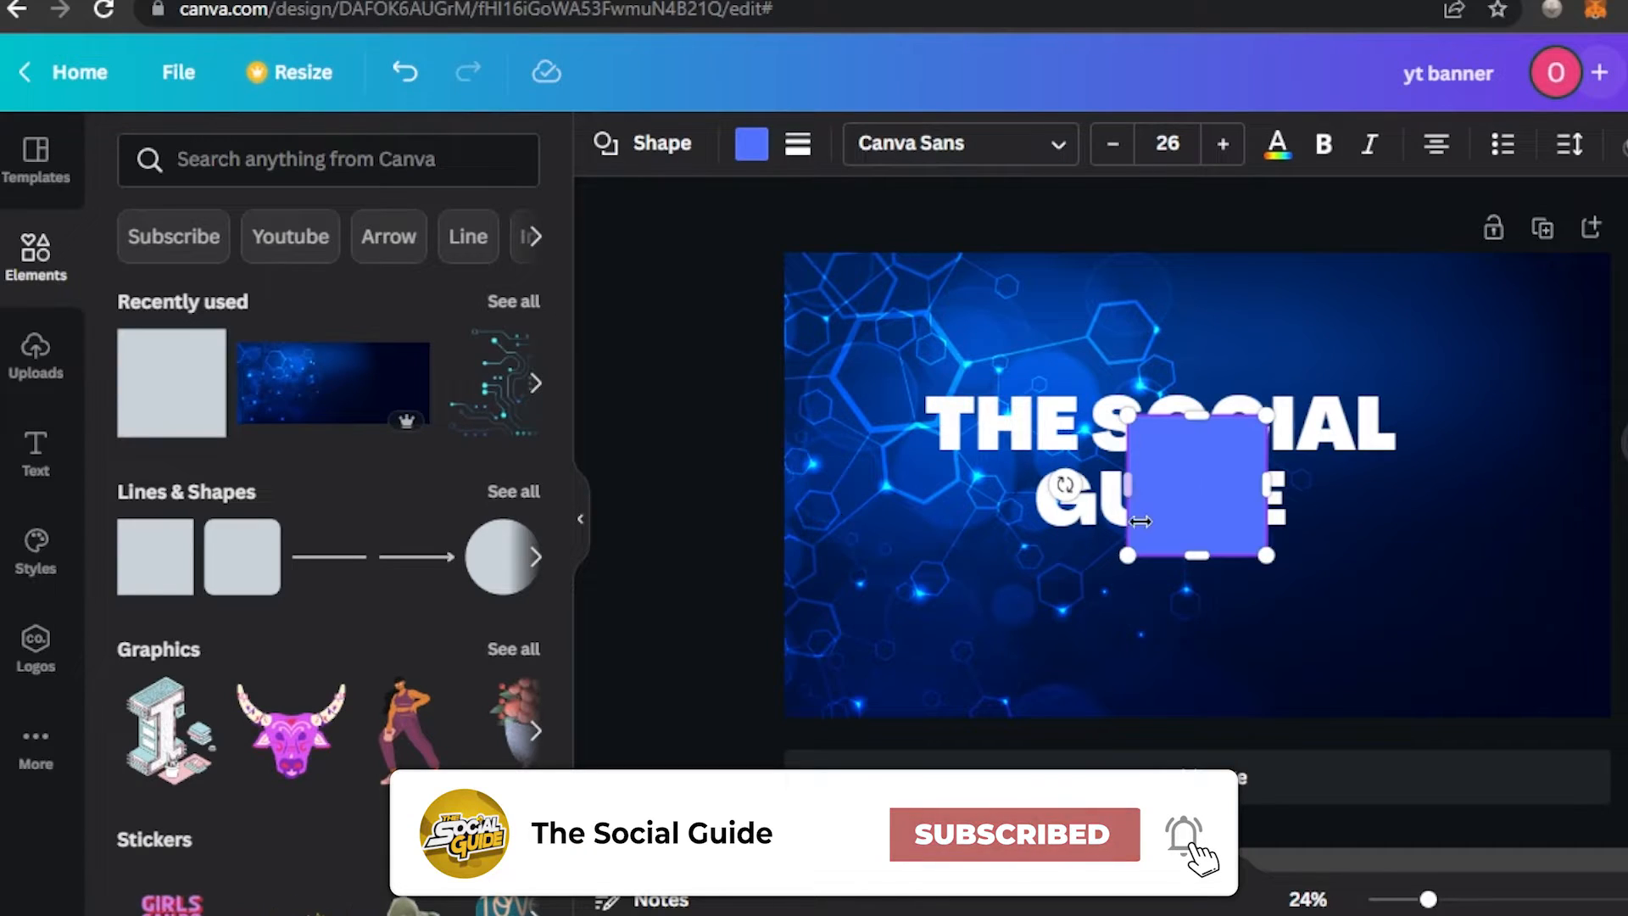
drag(1140, 521, 667, 482)
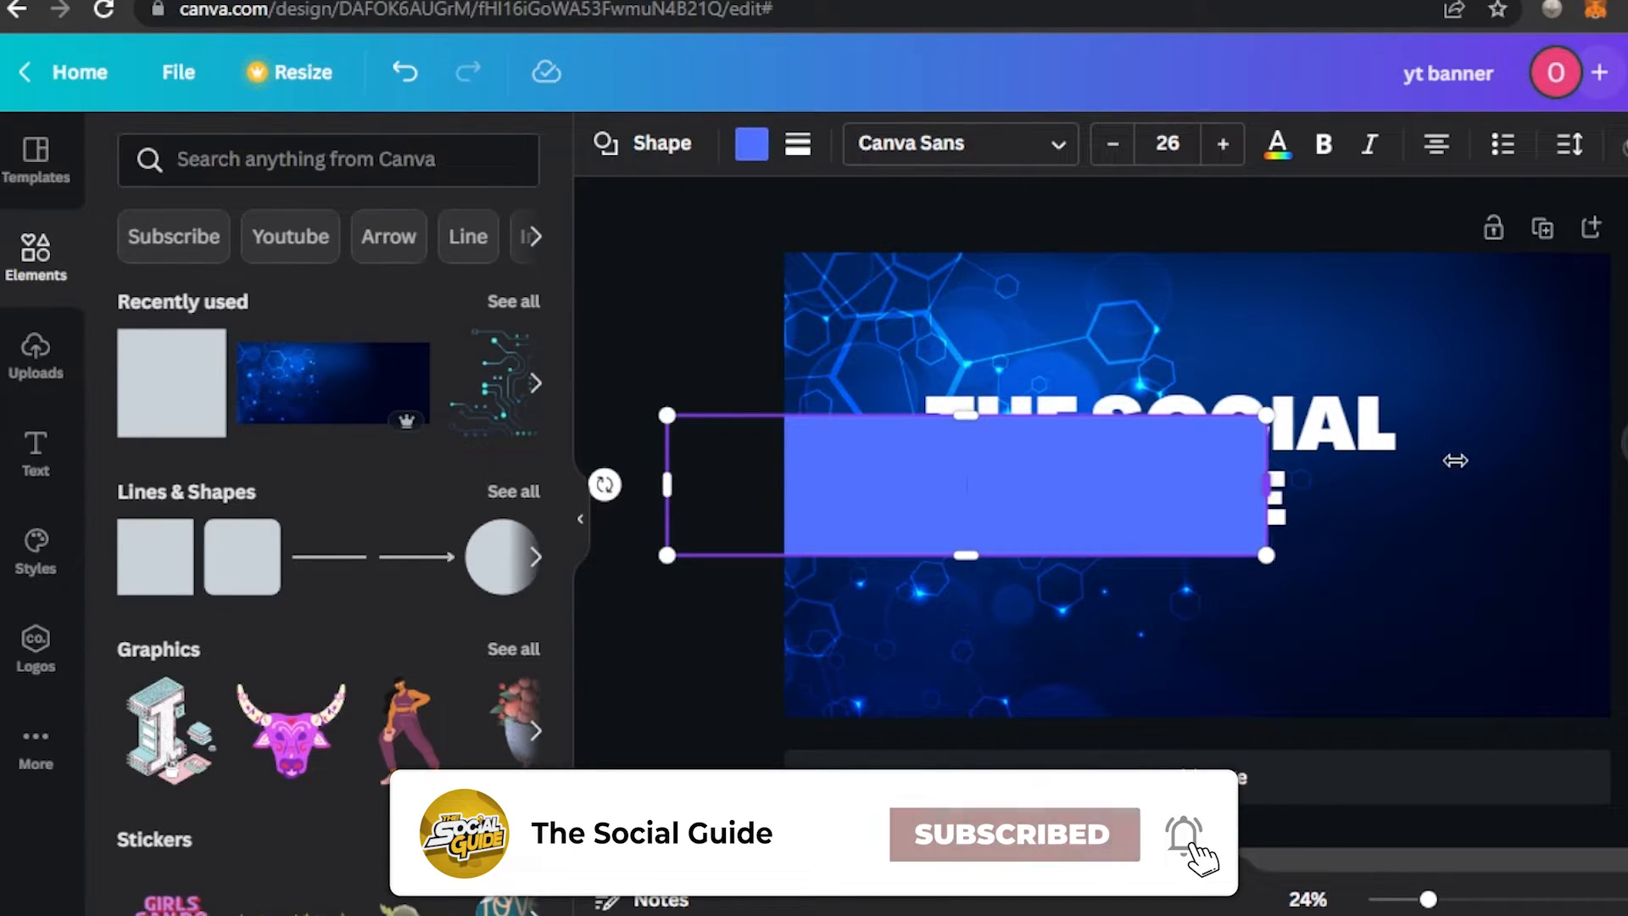
drag(1267, 485, 1627, 489)
drag(1446, 486, 1445, 459)
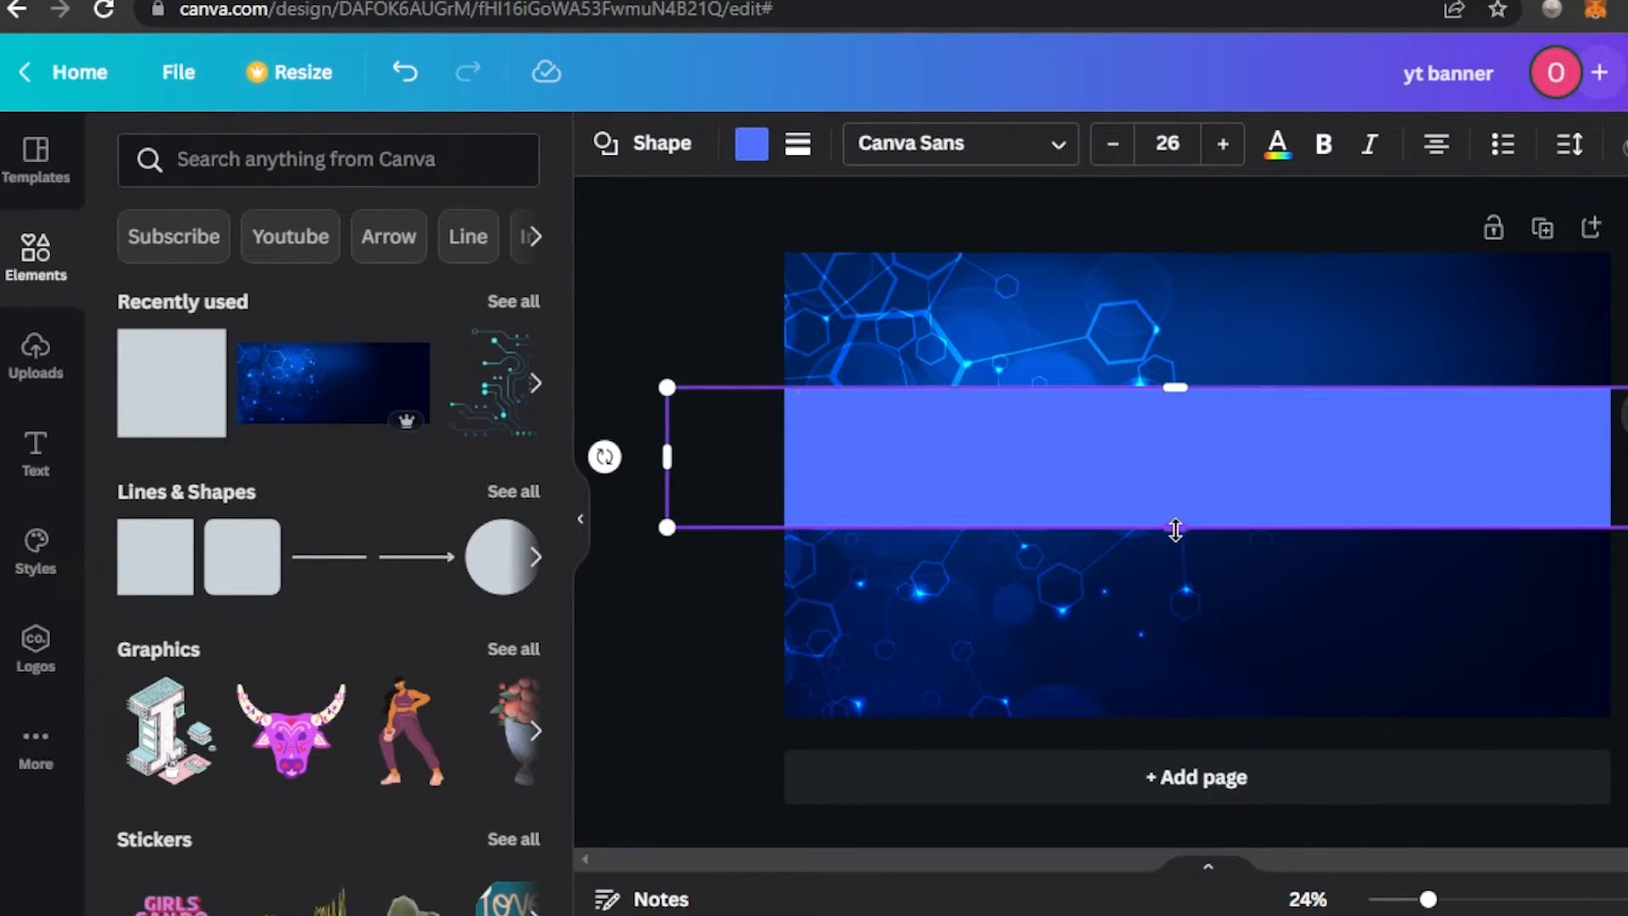
drag(1175, 530, 1174, 550)
Send the blue band backward behind the heading and centre the heading on the banner
right_click(1090, 454)
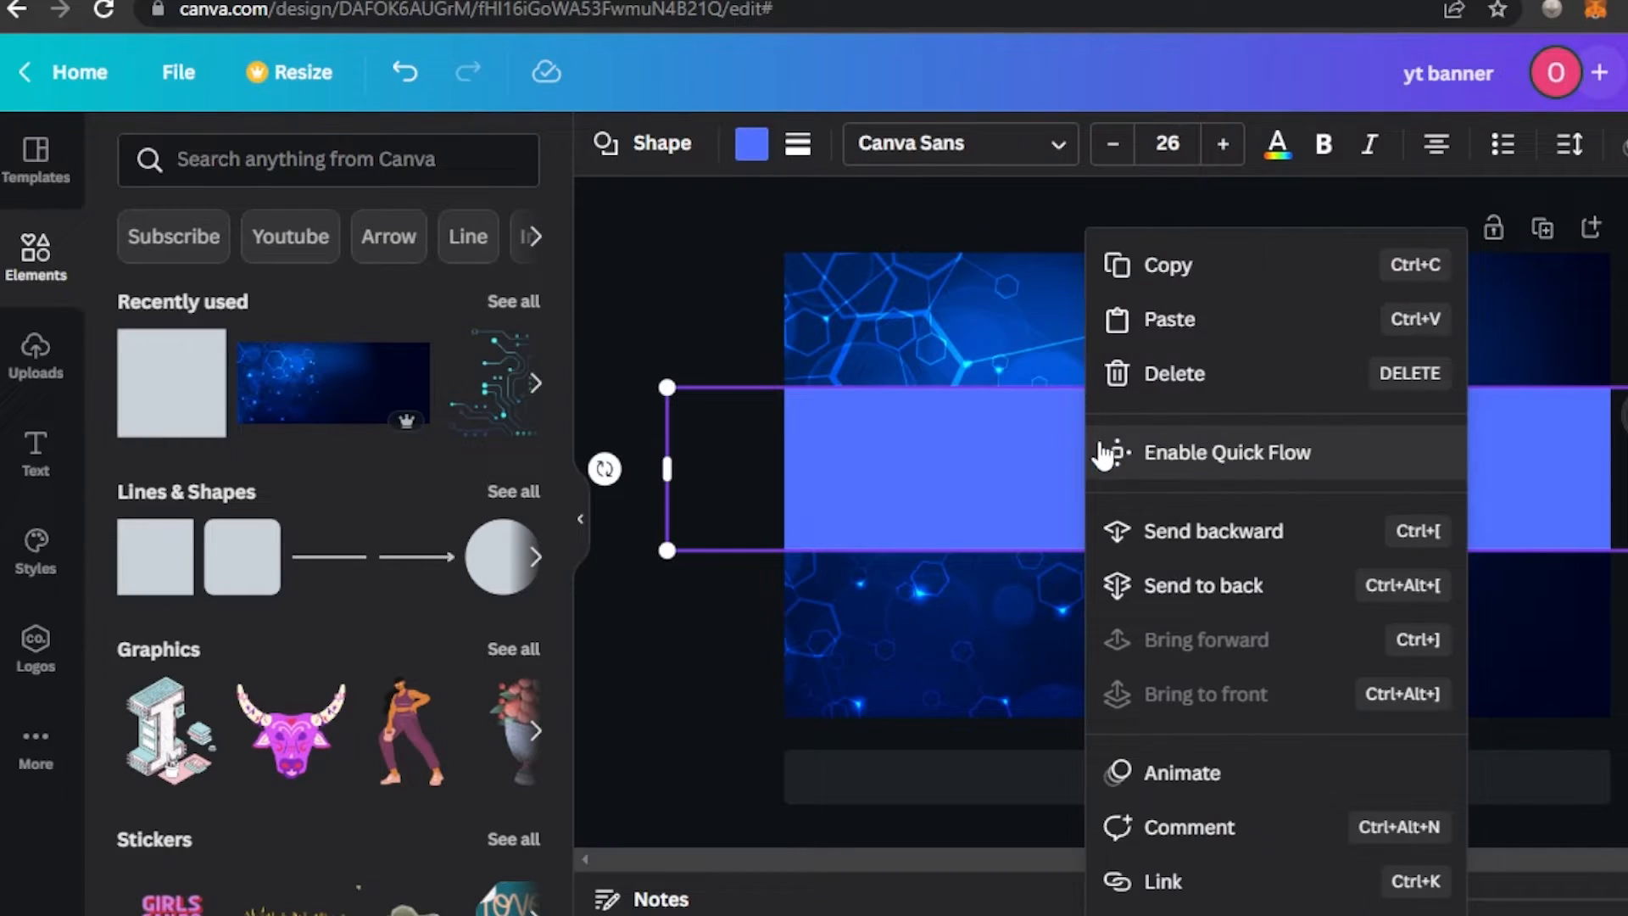
click(1196, 539)
click(1148, 470)
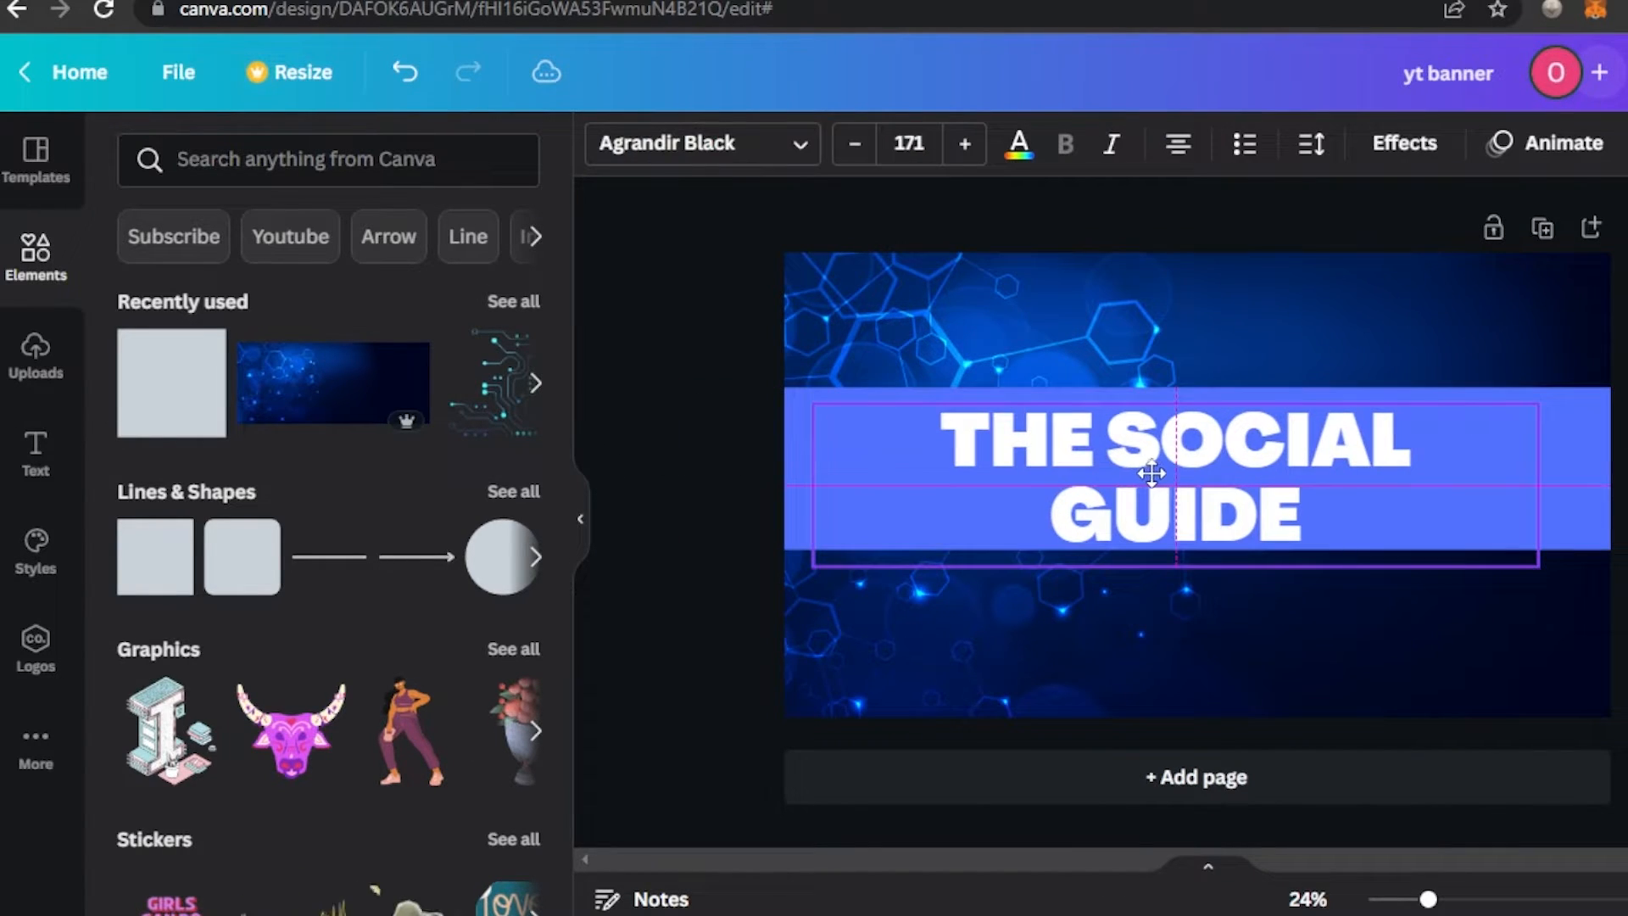
drag(1155, 475, 1155, 475)
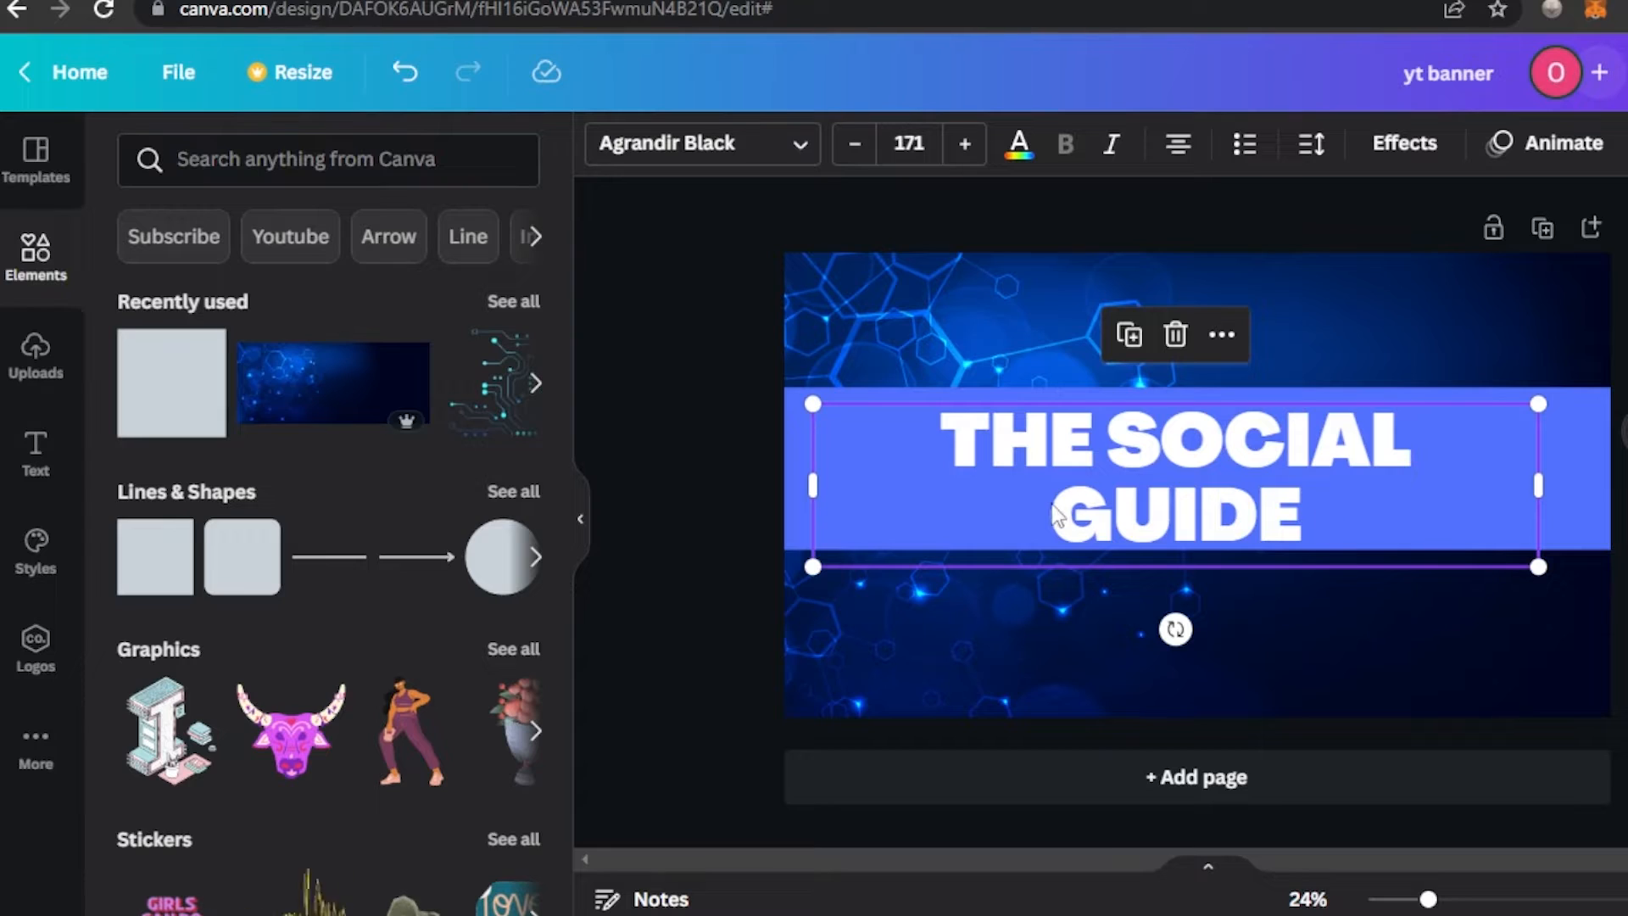
Make the band partly see-through and fill it with the darkest navy from the photo colours
click(790, 488)
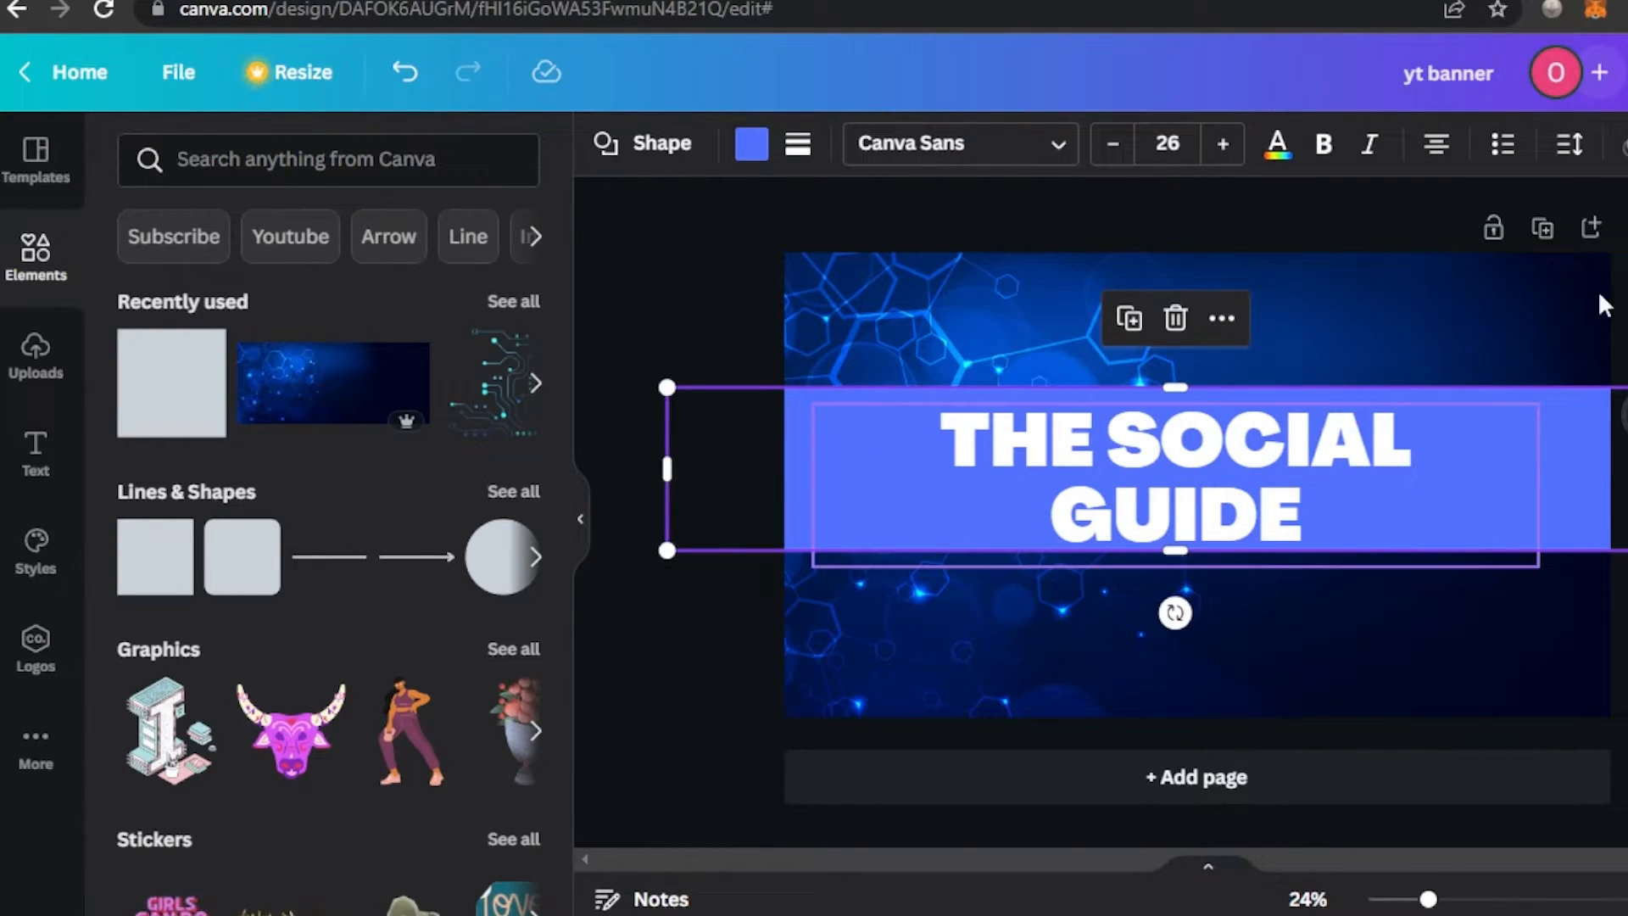
click(1626, 144)
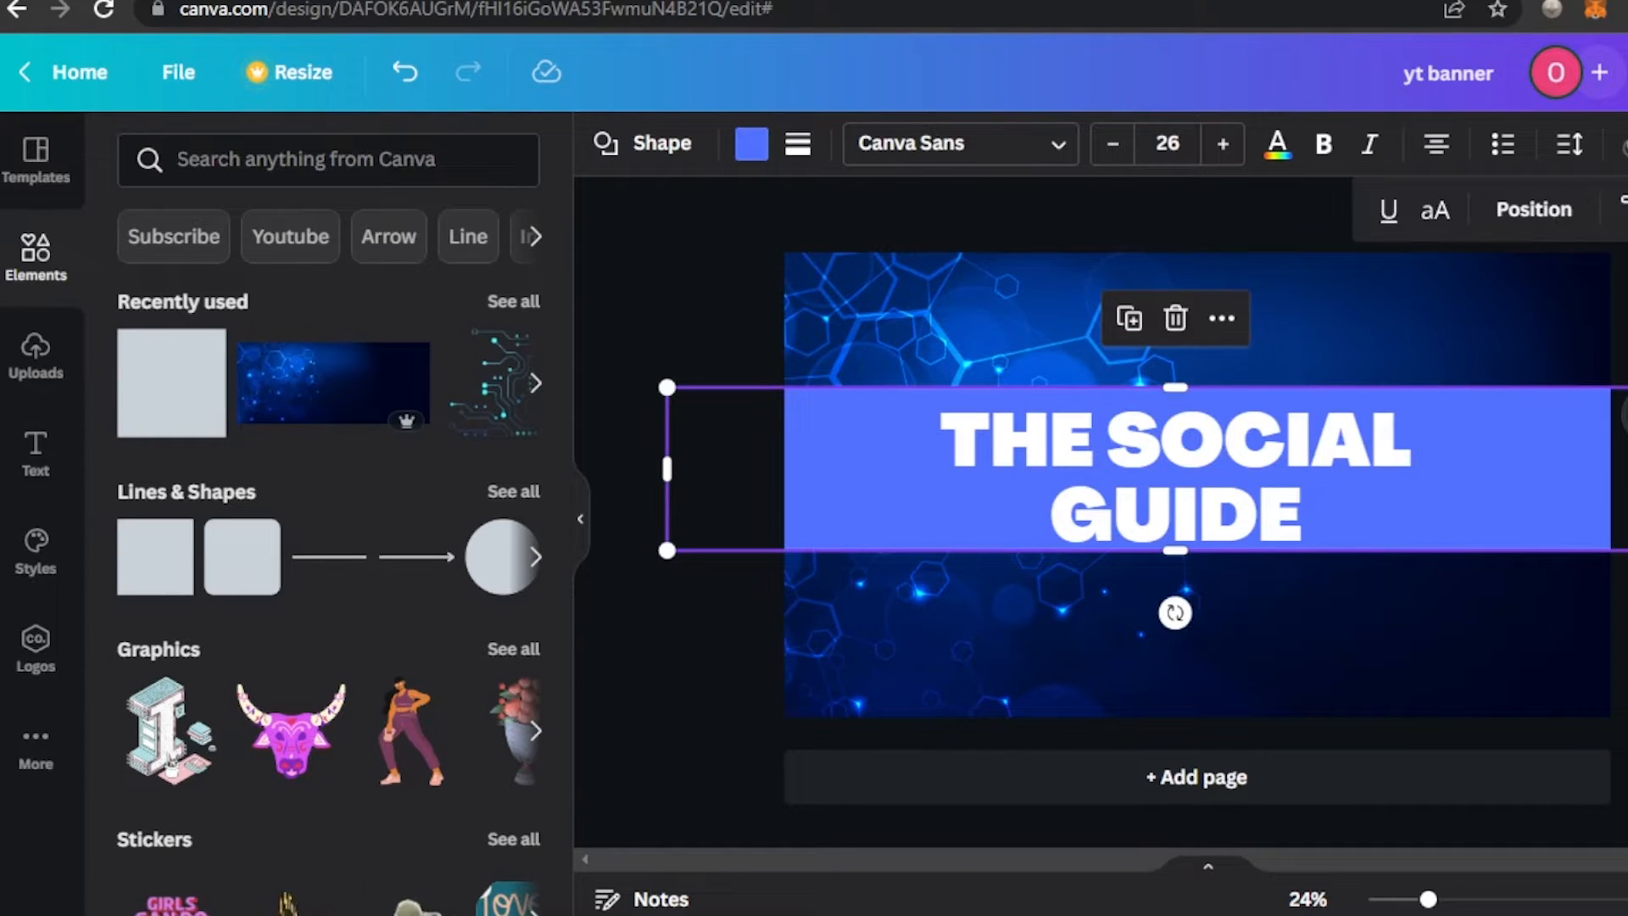
click(1626, 210)
drag(1624, 318, 1580, 316)
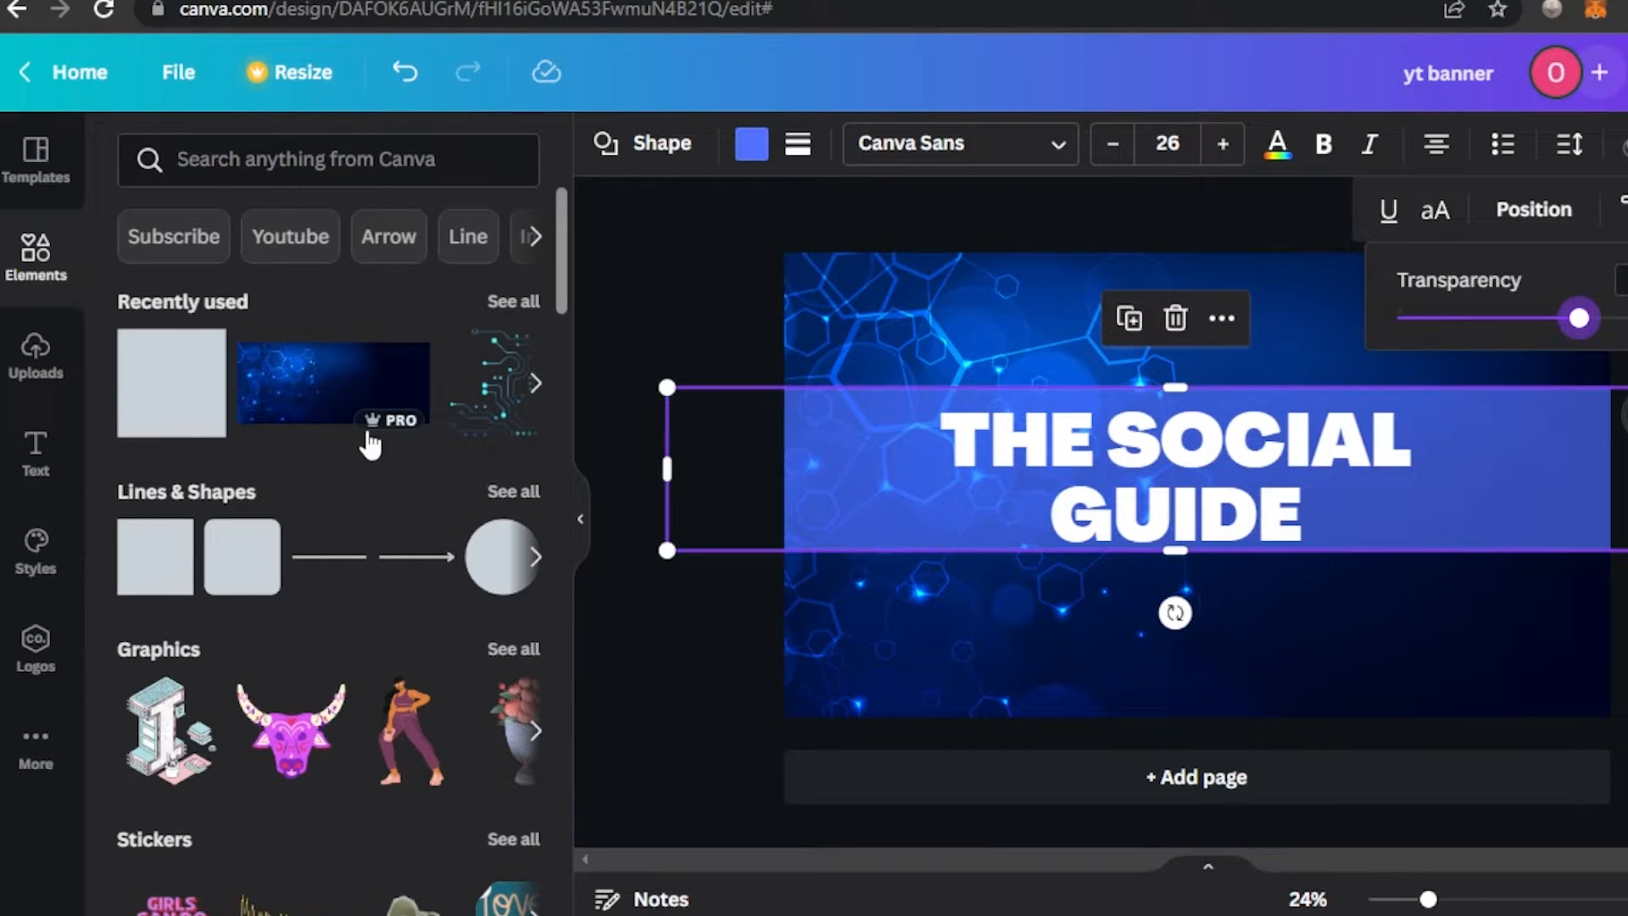
click(752, 146)
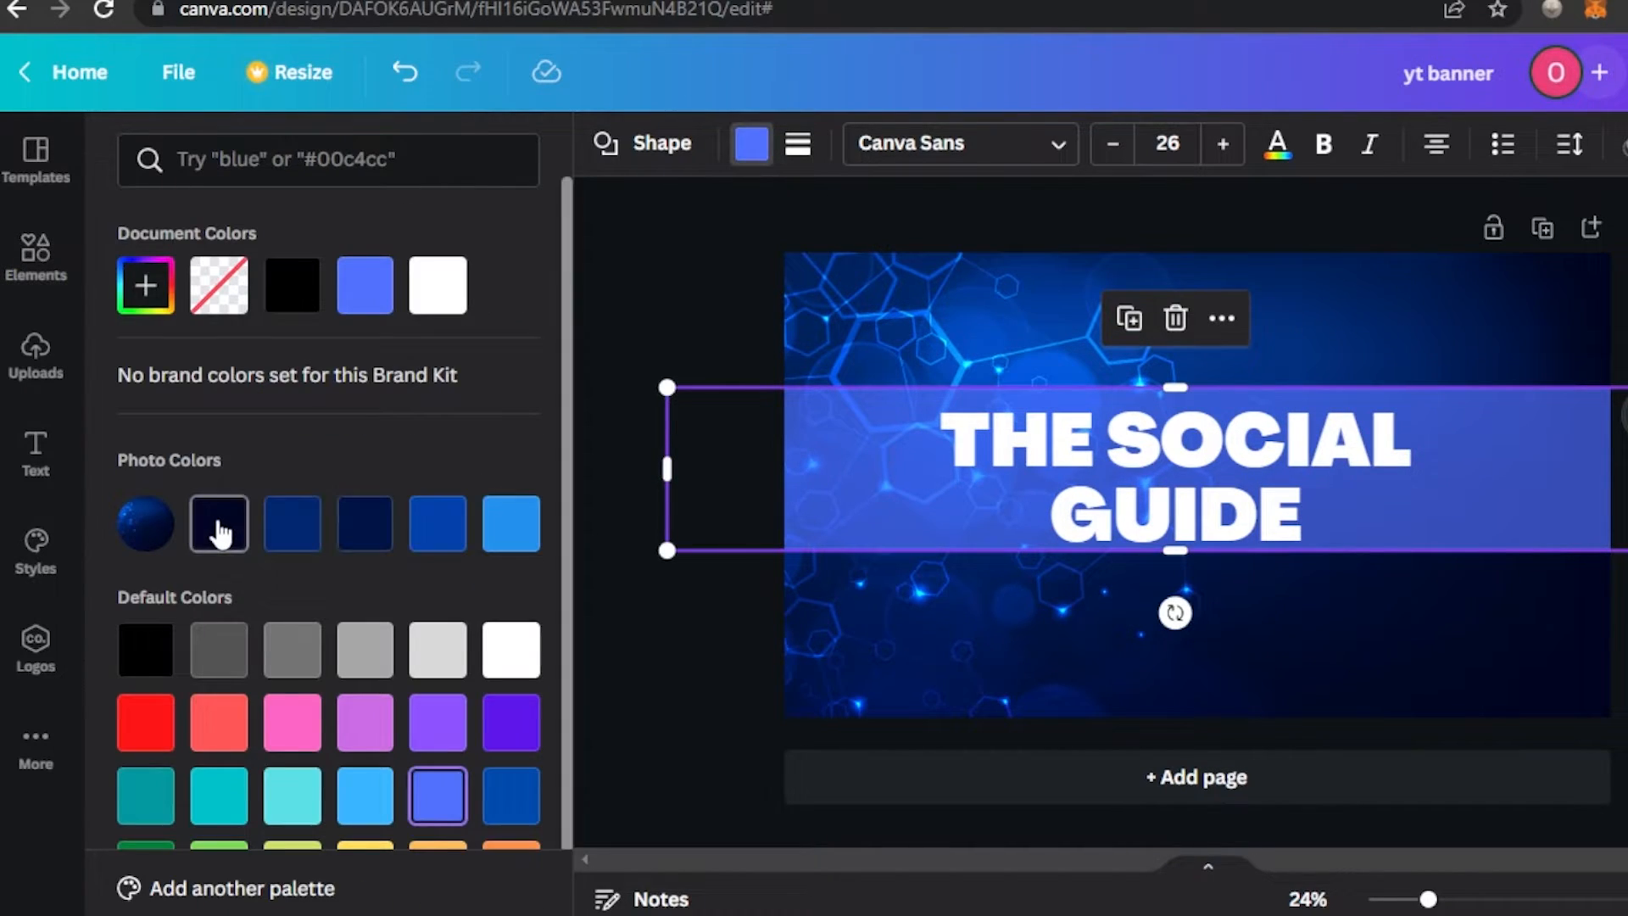
click(220, 530)
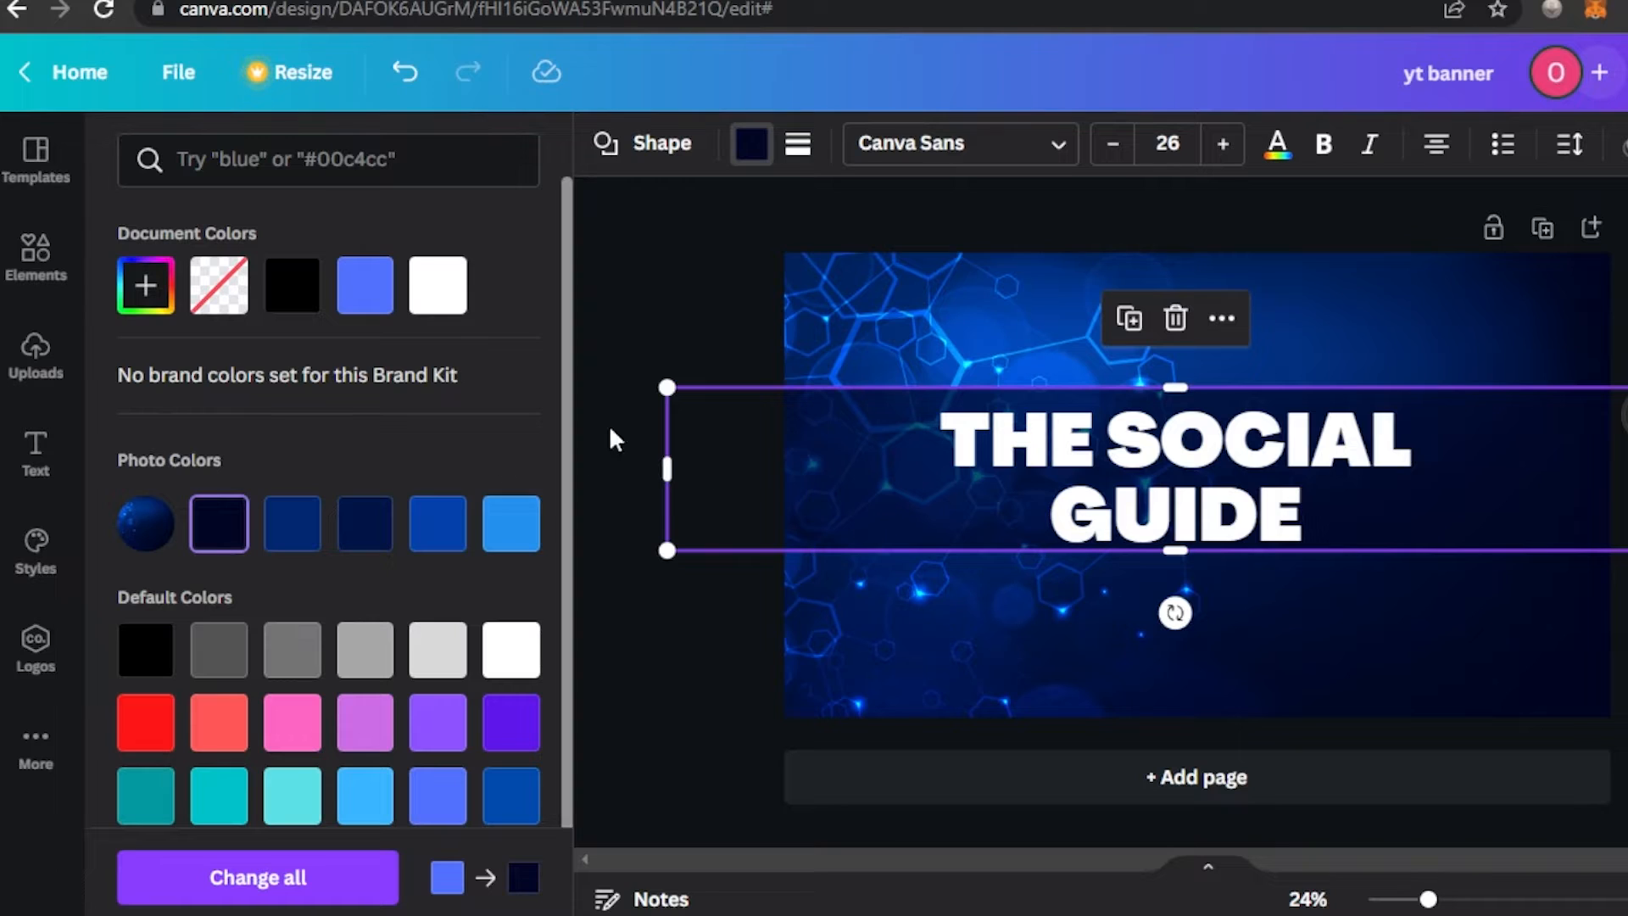
Set the navy band's transparency to 79 and clear the selection
click(1627, 142)
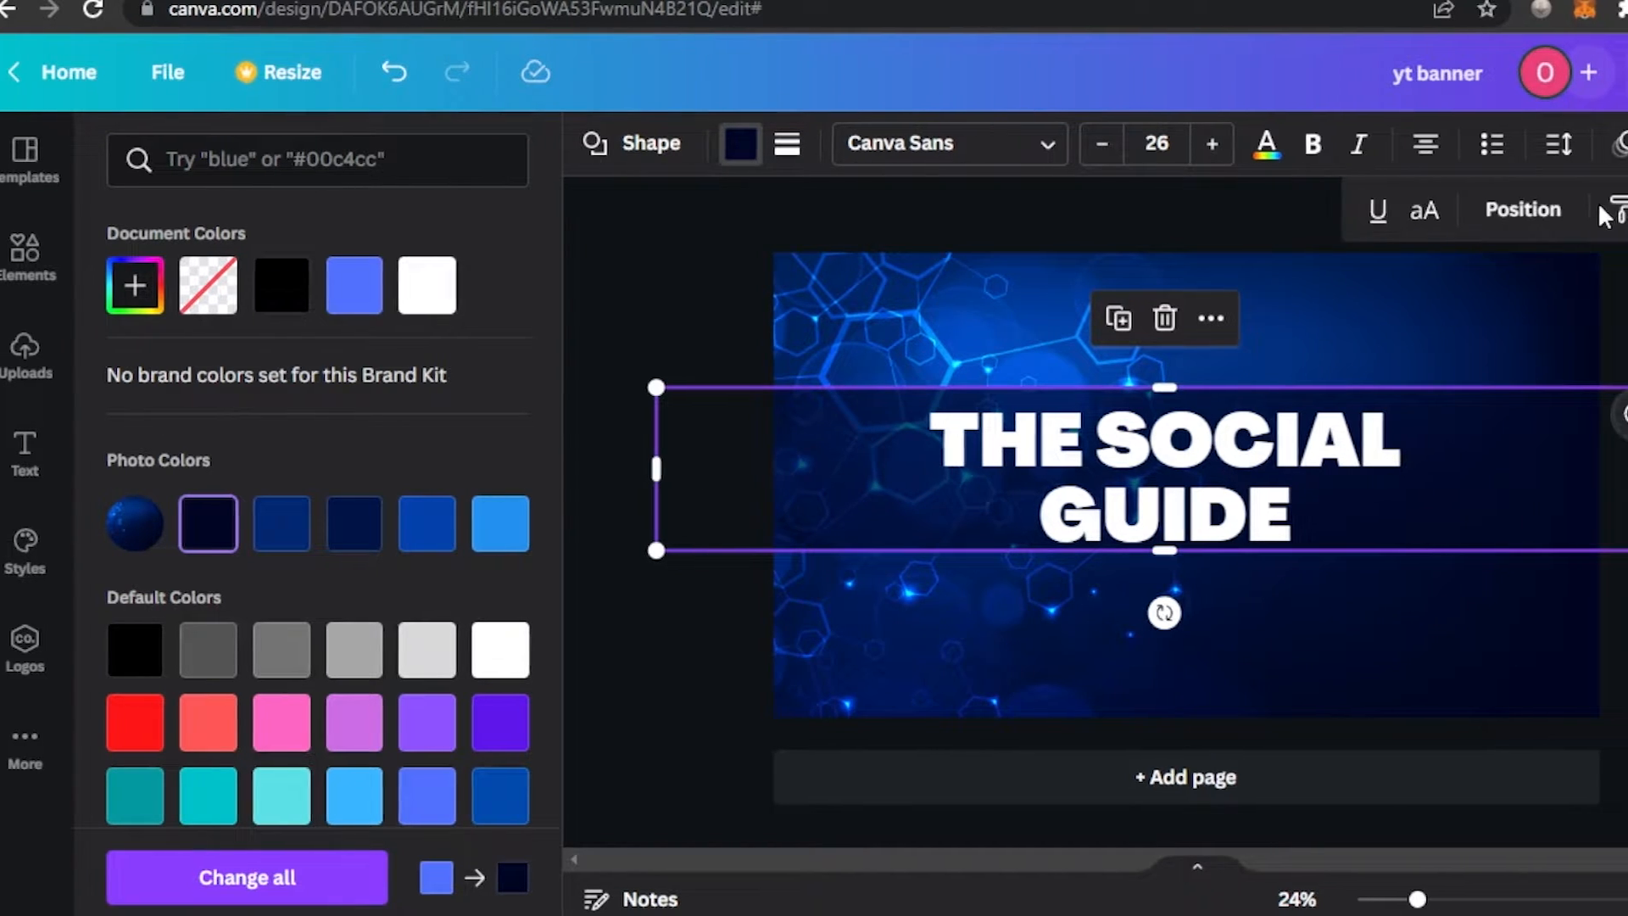
click(1627, 209)
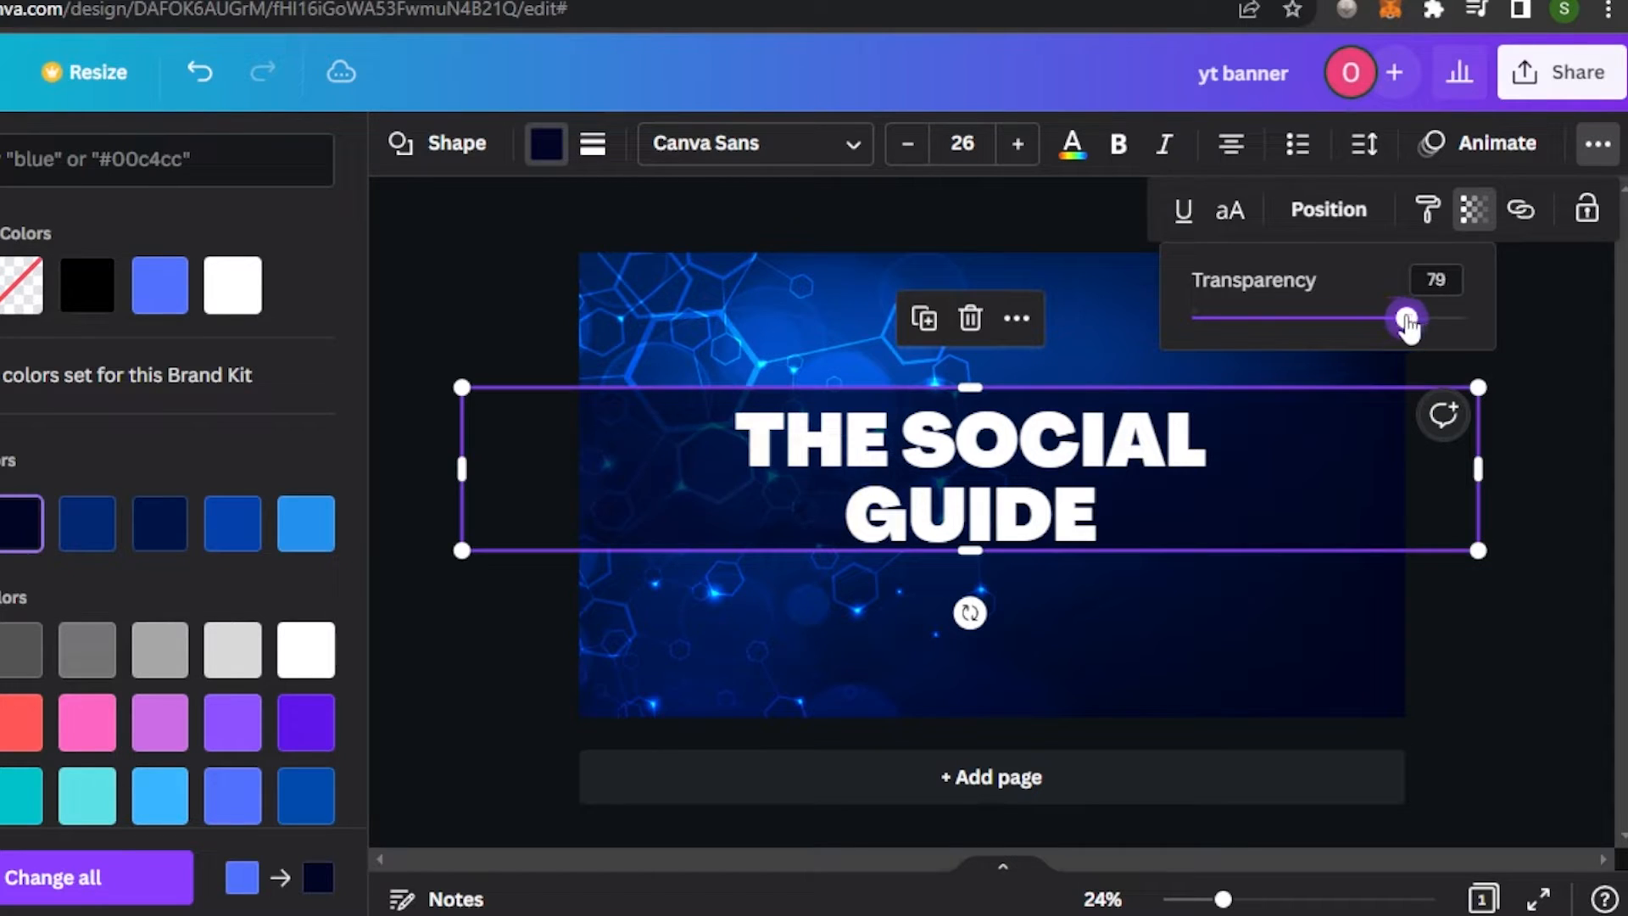
click(1557, 780)
click(1557, 729)
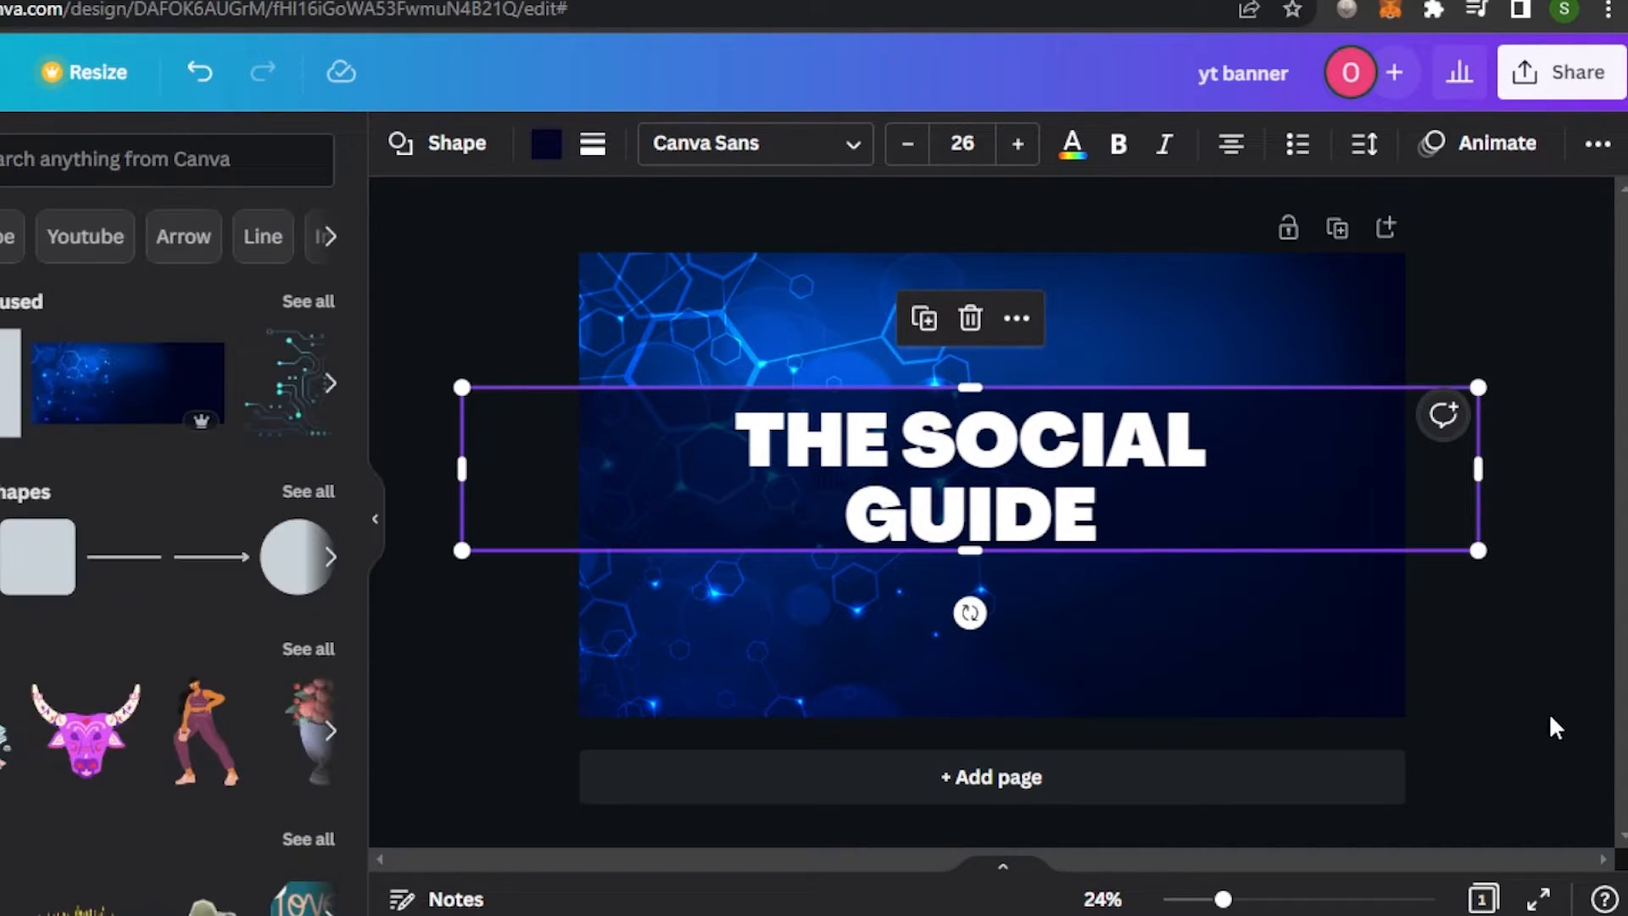
click(1067, 517)
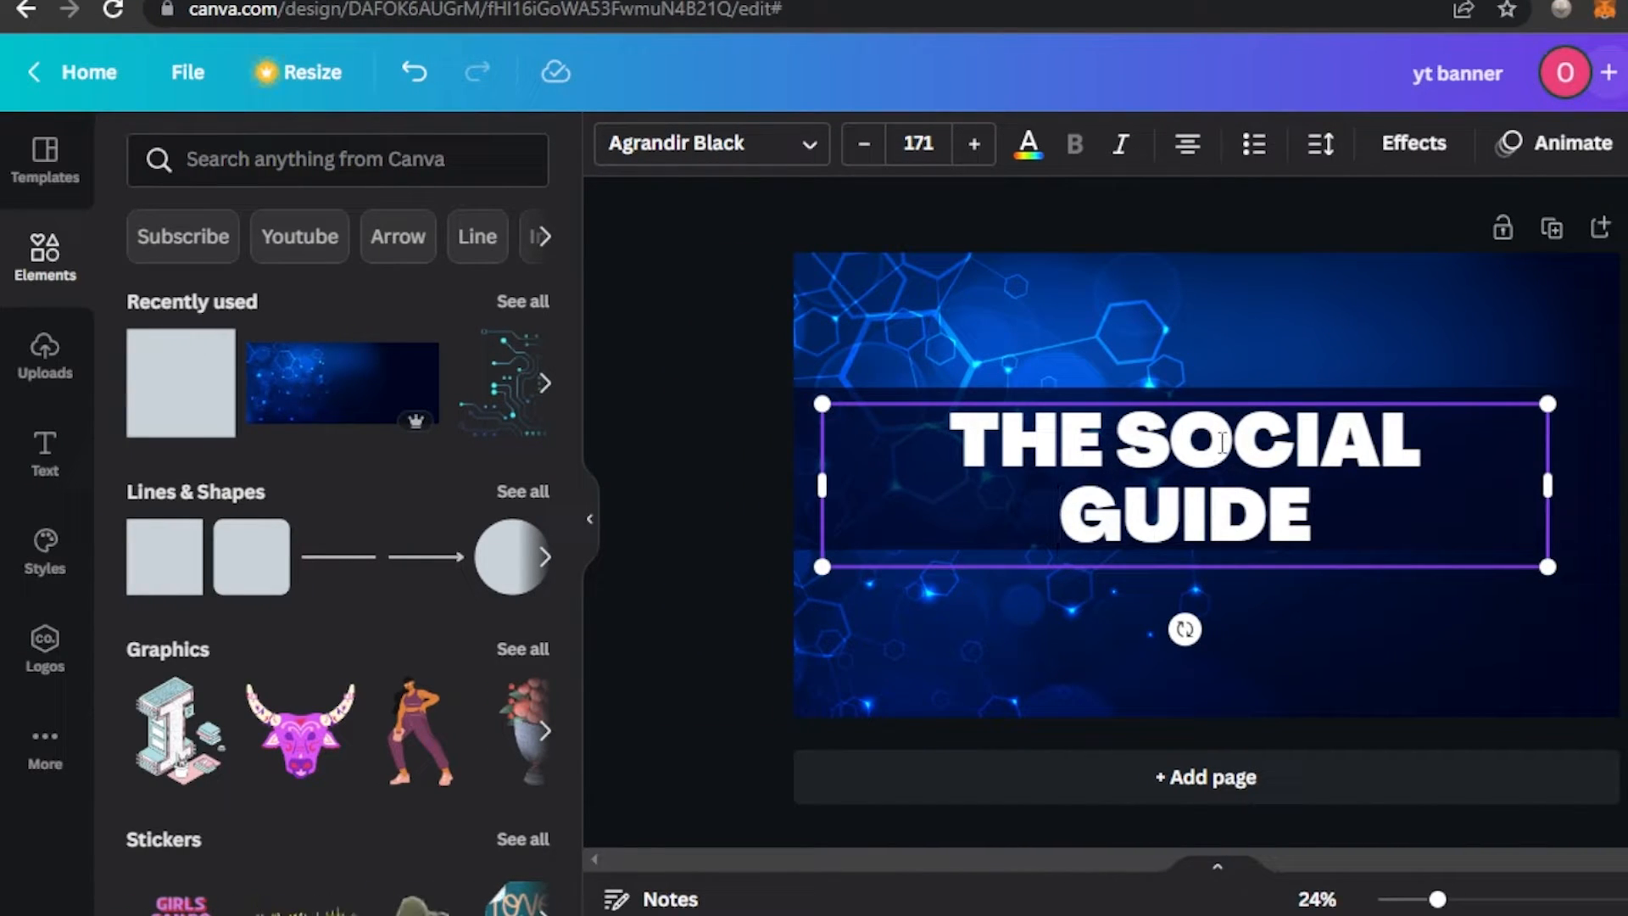
click(718, 577)
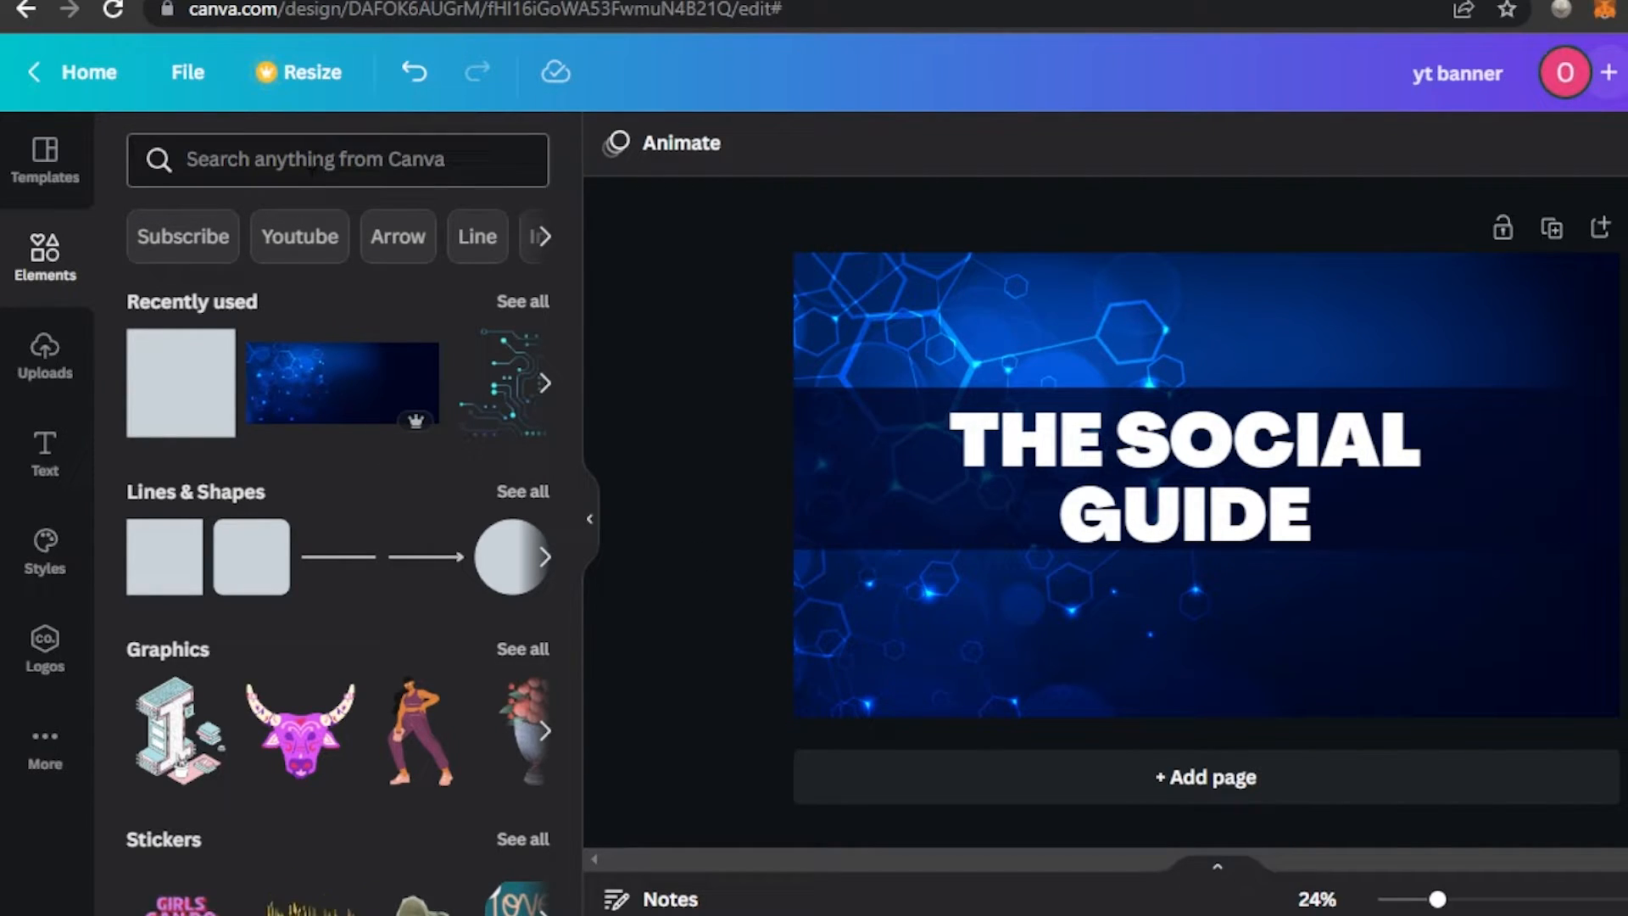
Search the elements for "technology" and browse the results for a suitable banner decoration
click(314, 165)
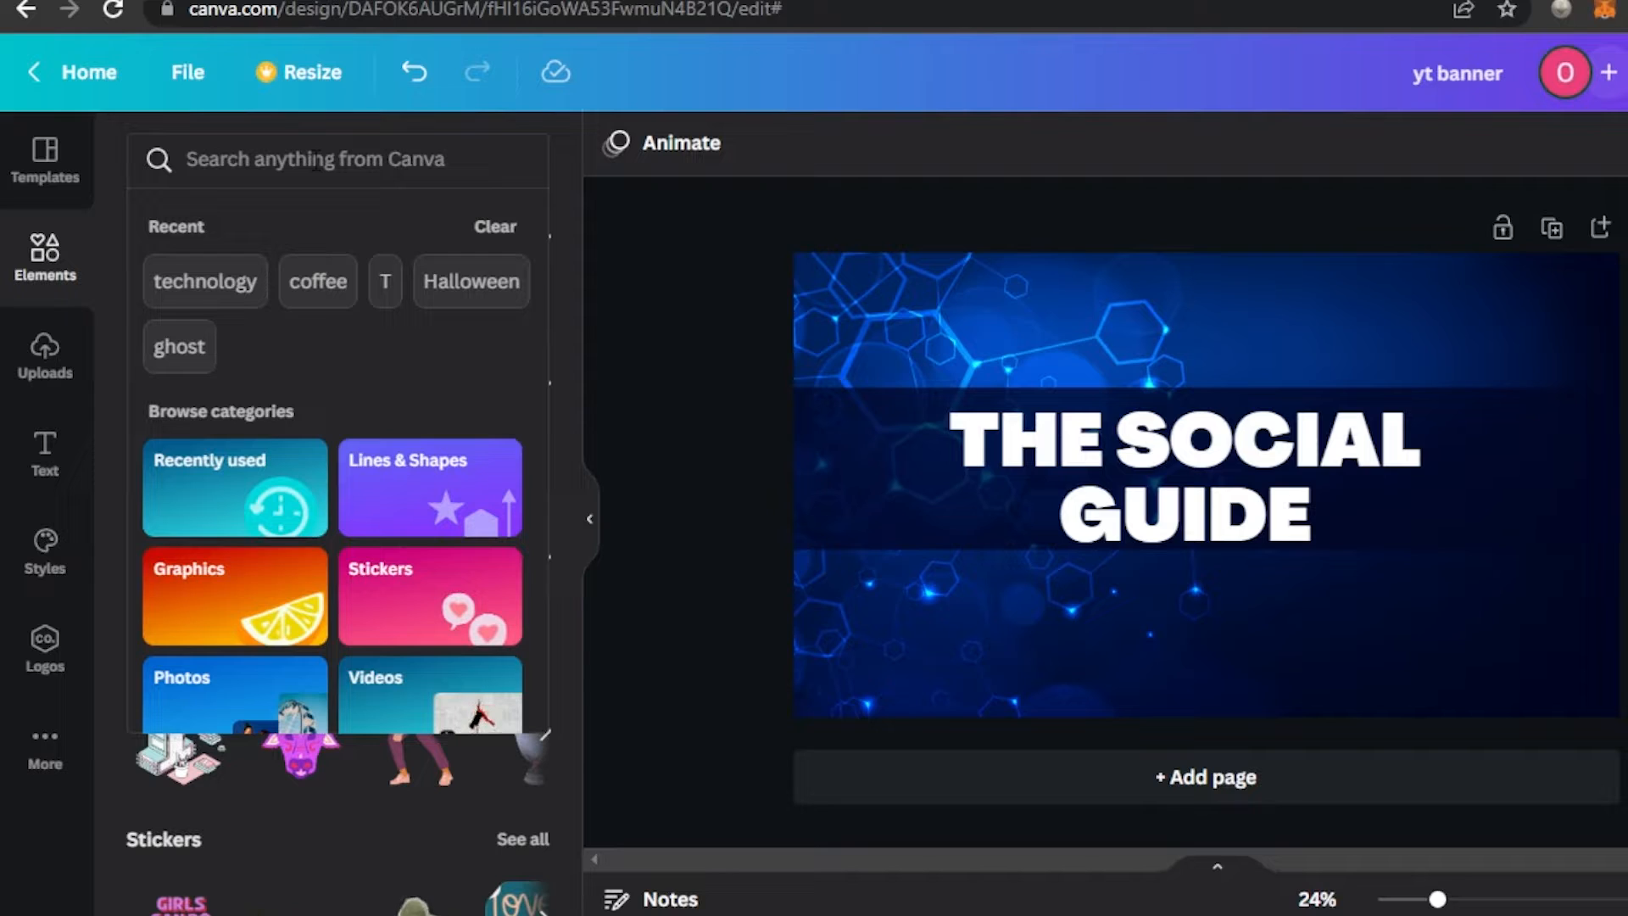
click(224, 290)
drag(568, 297, 557, 591)
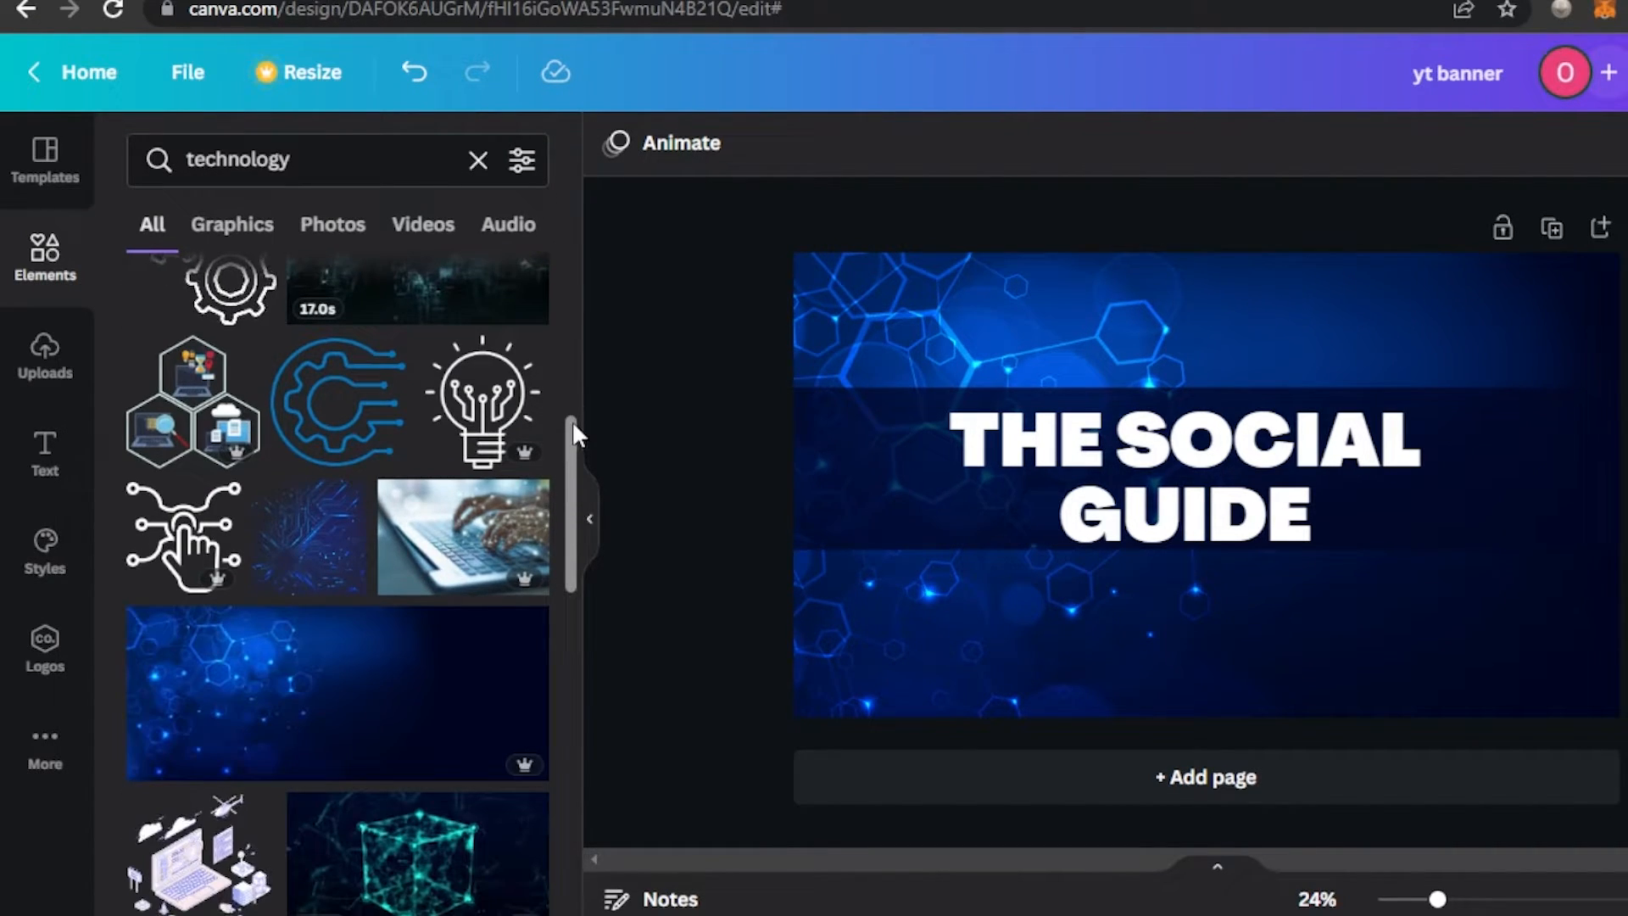
drag(571, 429, 571, 766)
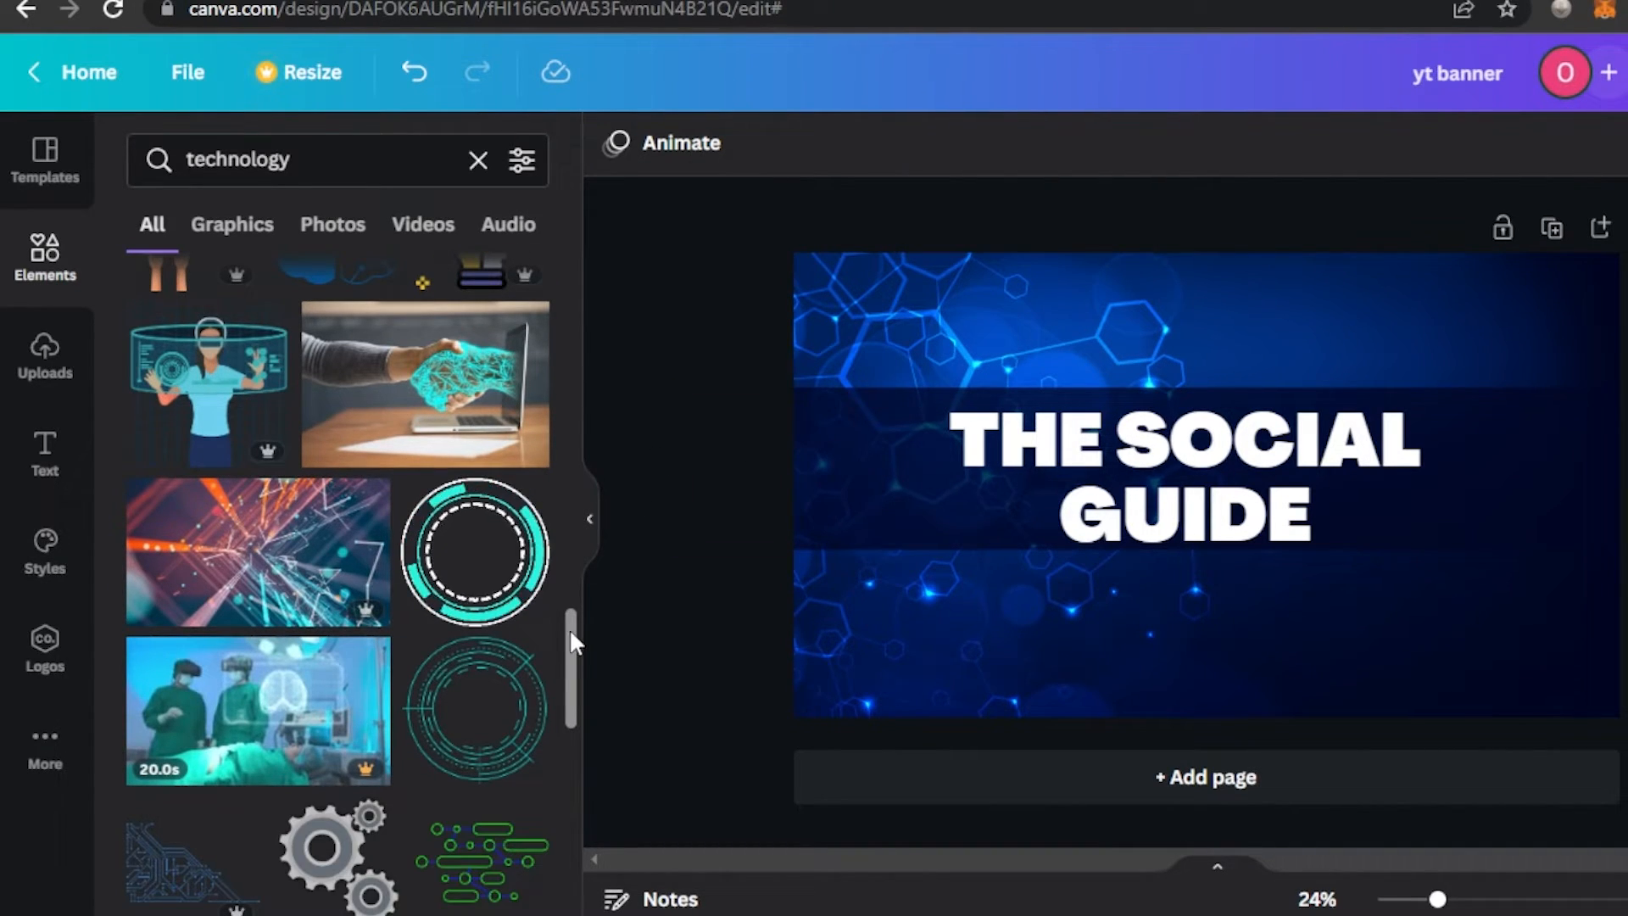
drag(568, 627, 568, 771)
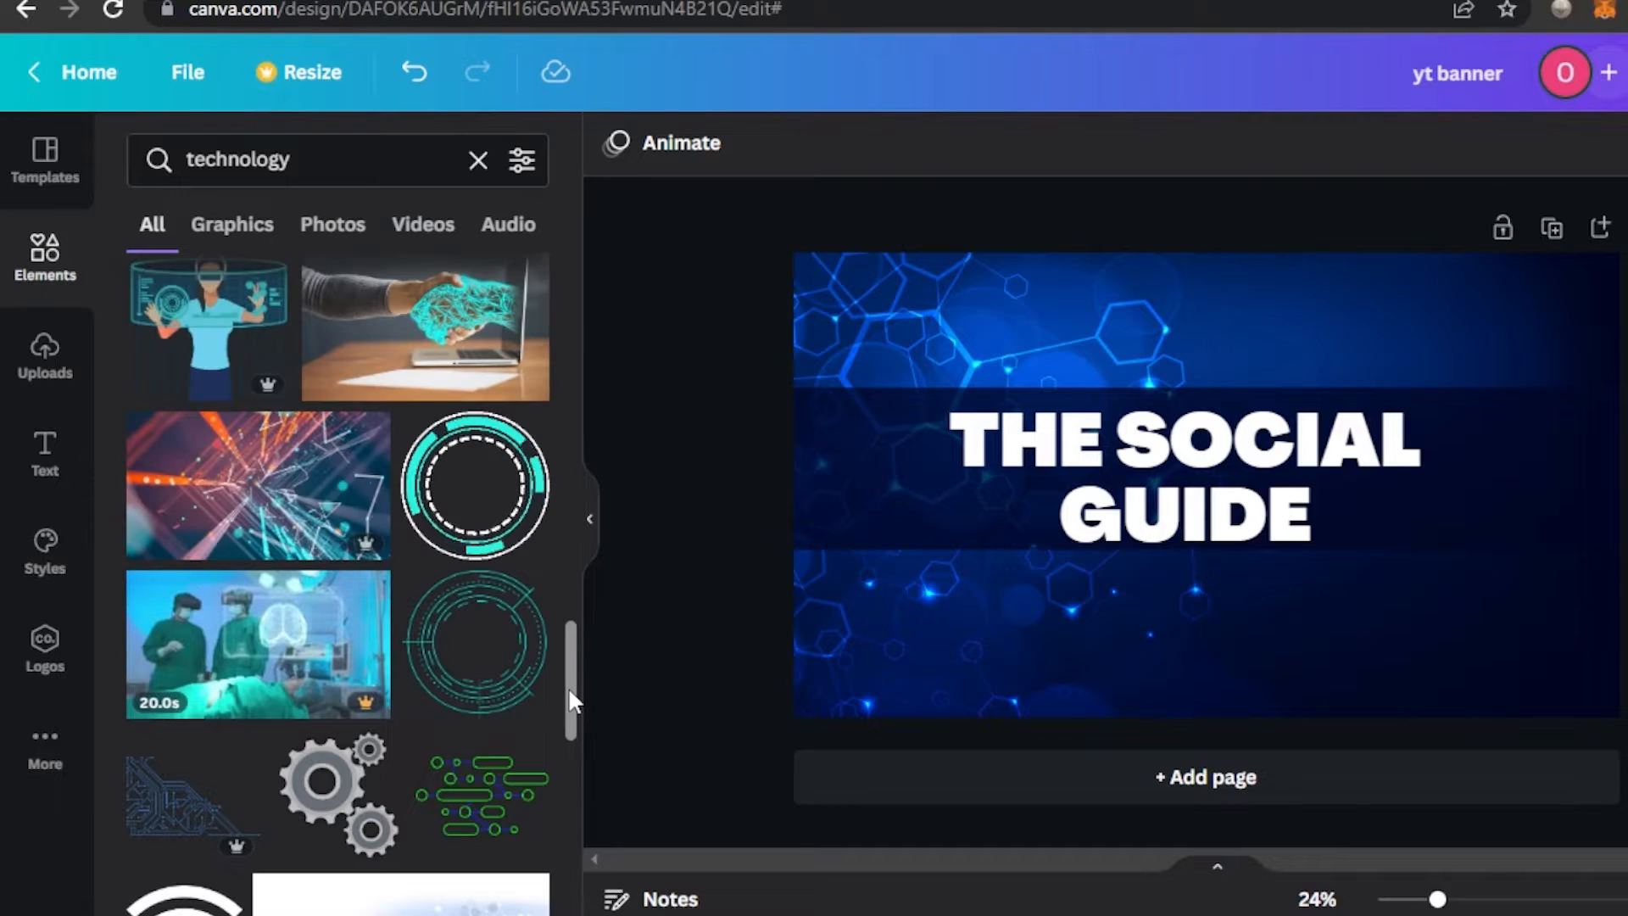
mouse_move(568, 687)
mouse_down()
mouse_move(569, 776)
mouse_move(575, 645)
mouse_move(580, 675)
mouse_up()
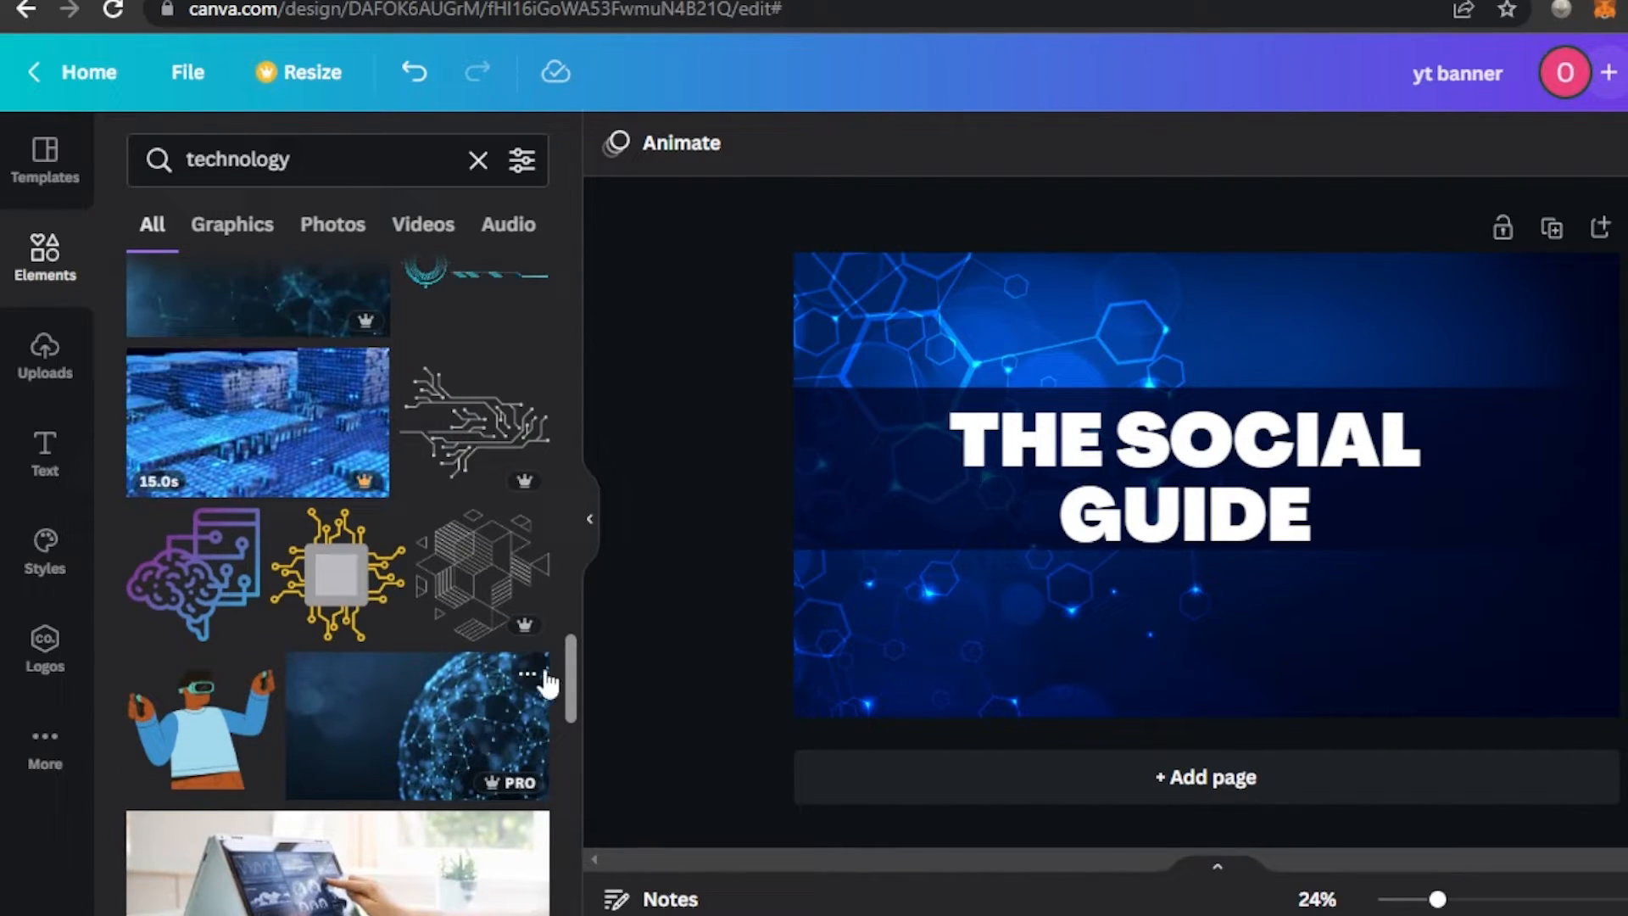
scroll(252, 468, down, 5)
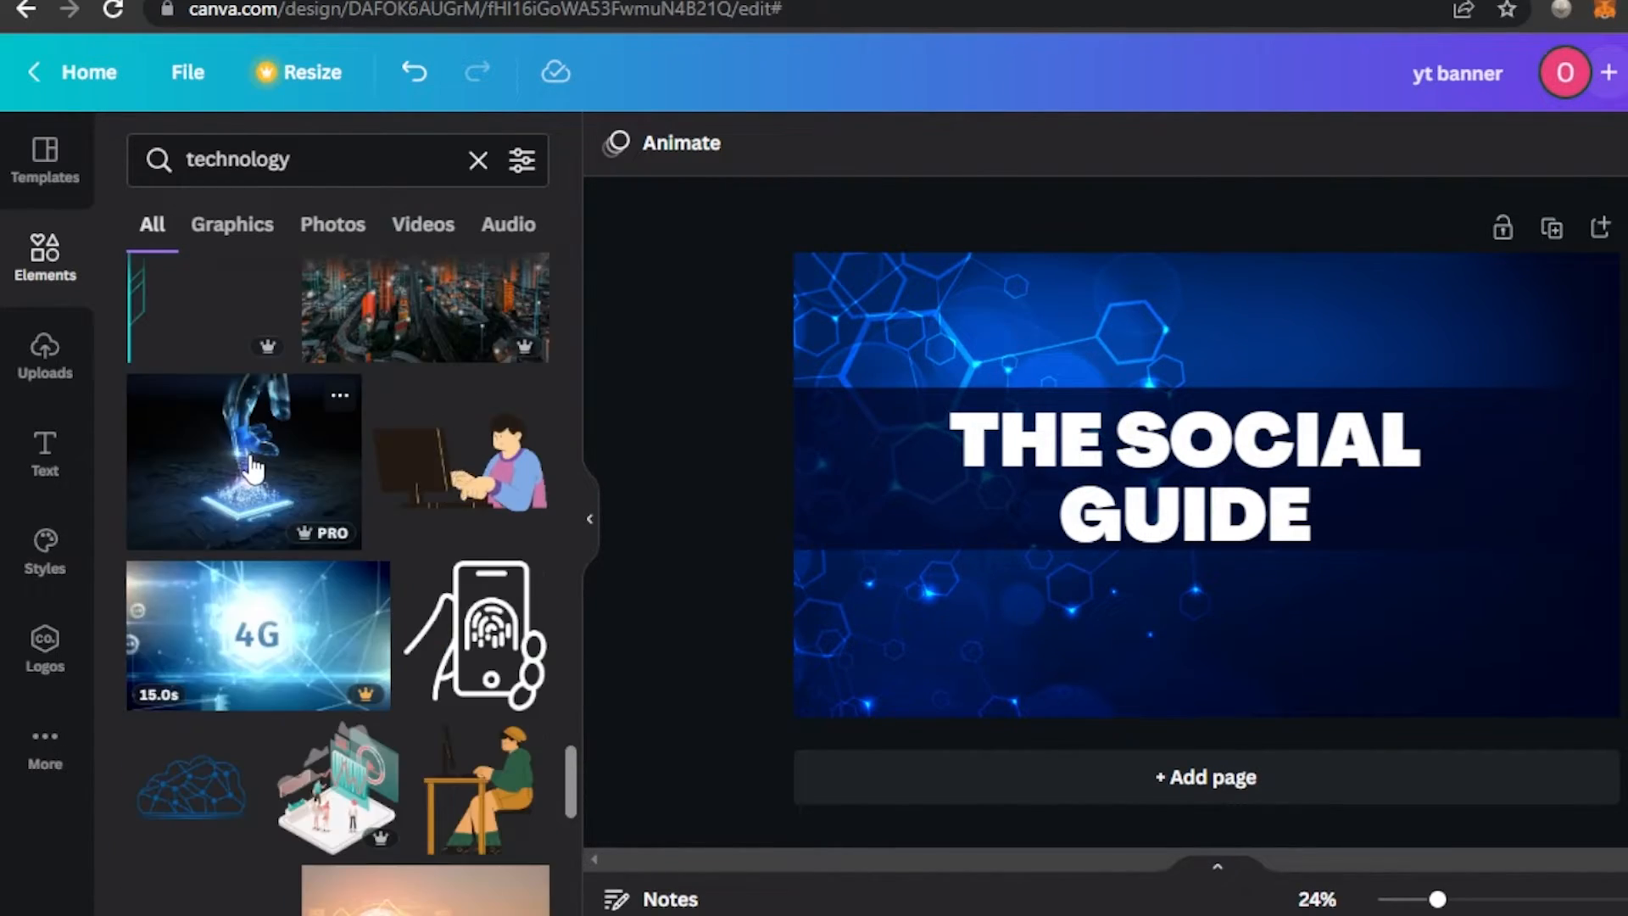
Try the glowing robotic-hand photo on the banner and delete it
click(252, 468)
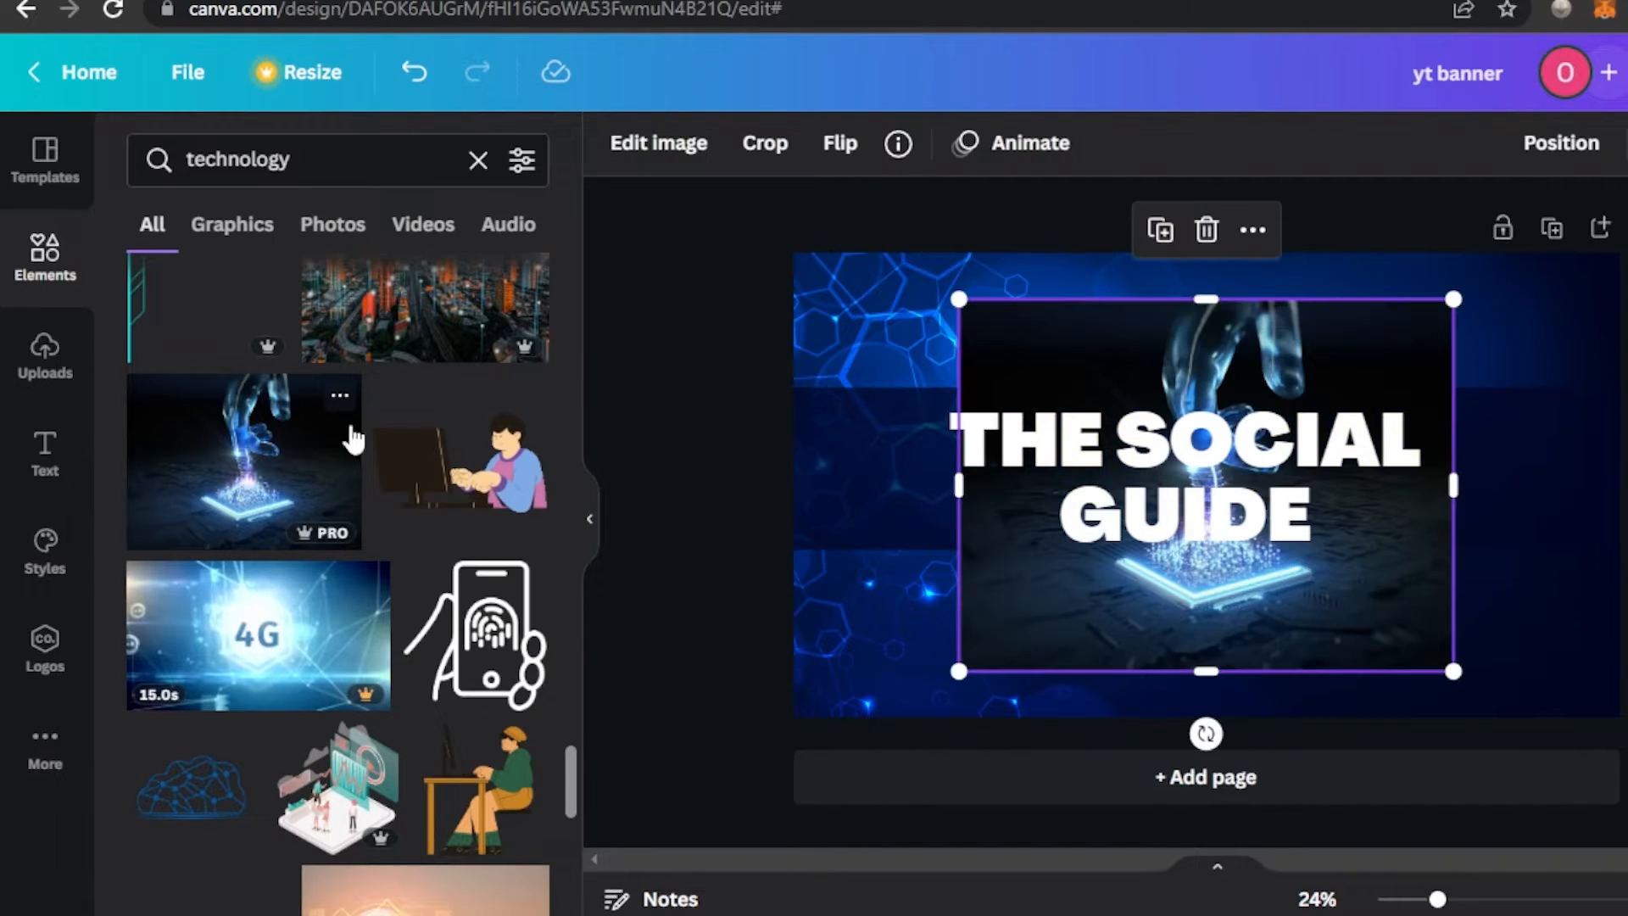
click(1204, 227)
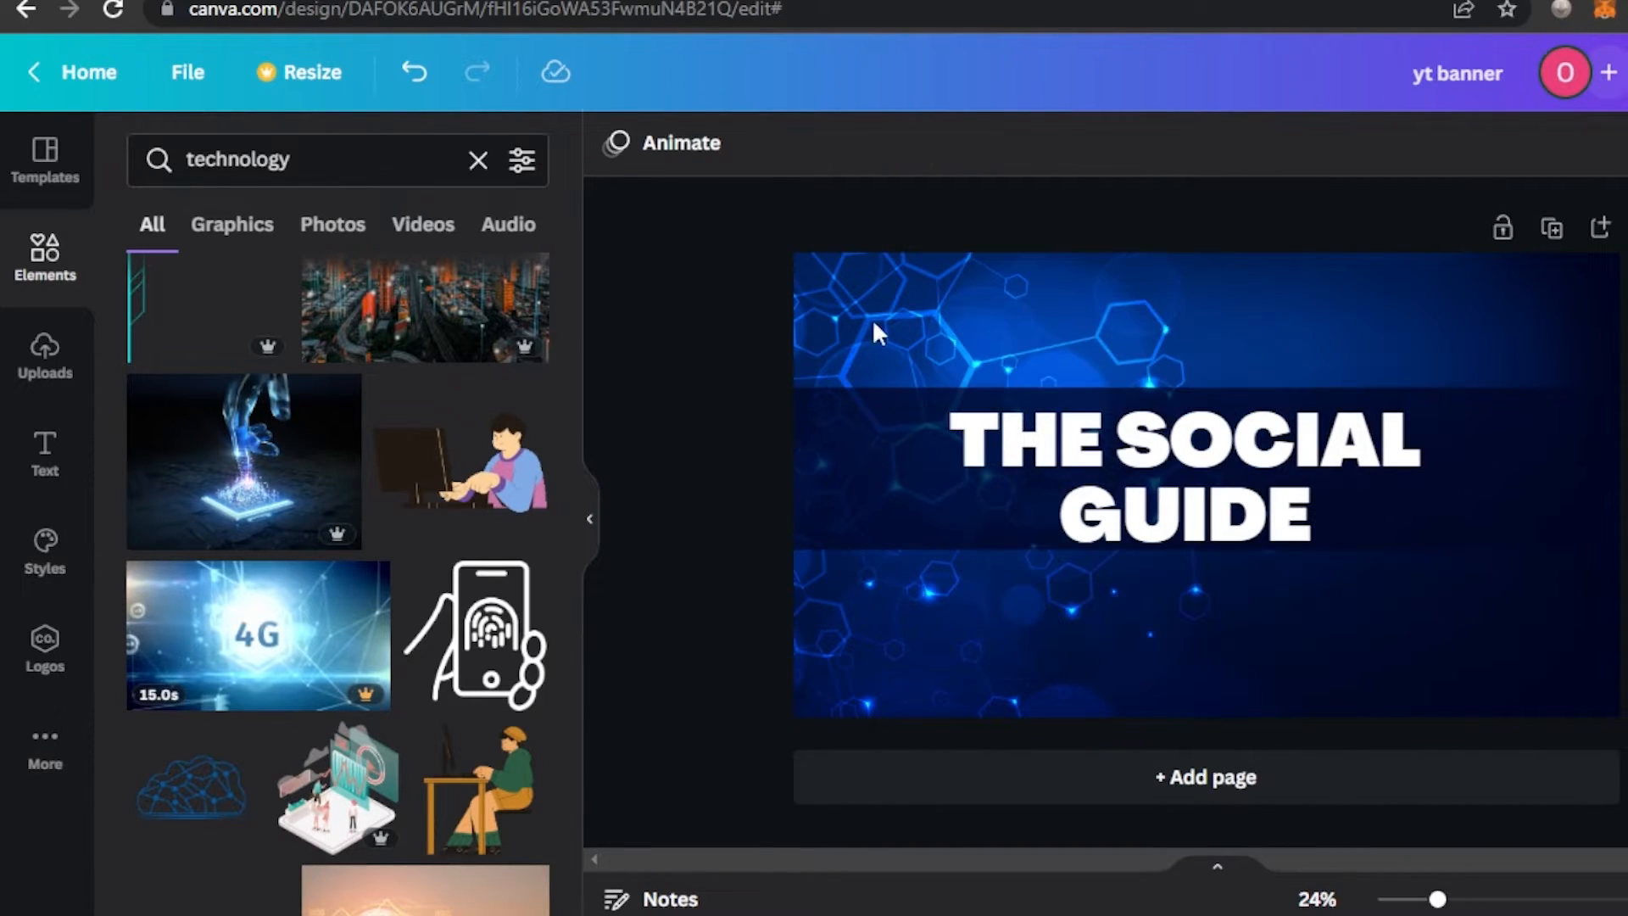
Filter the results to graphics, add the blue hexagon globe and place it at the banner's lower right
click(232, 226)
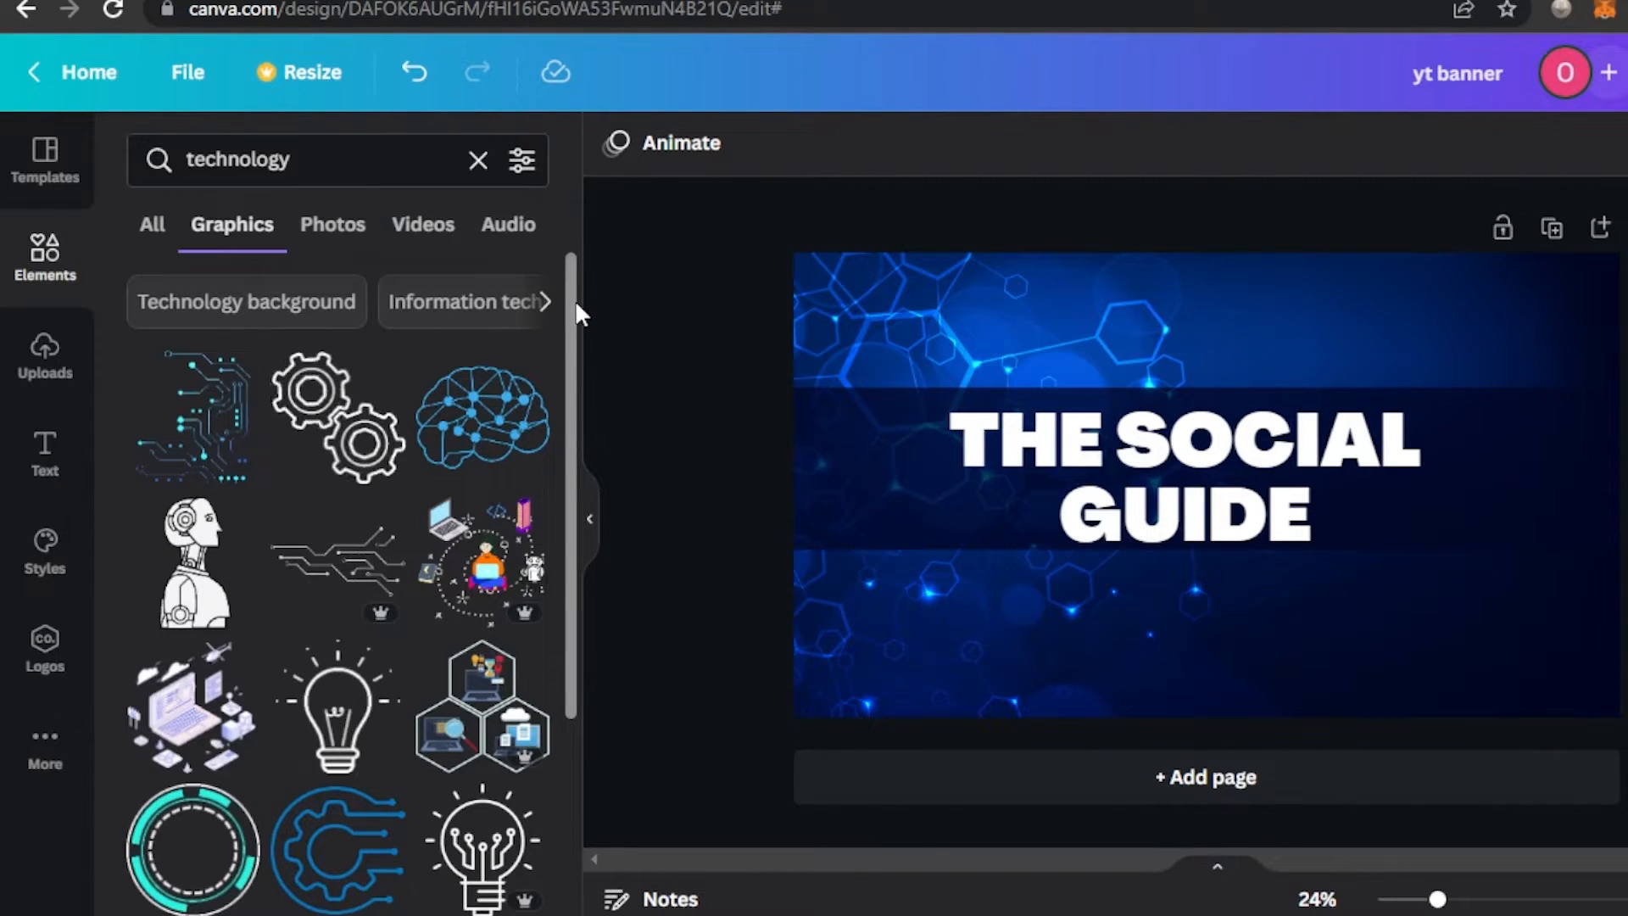
drag(575, 298, 564, 797)
click(194, 466)
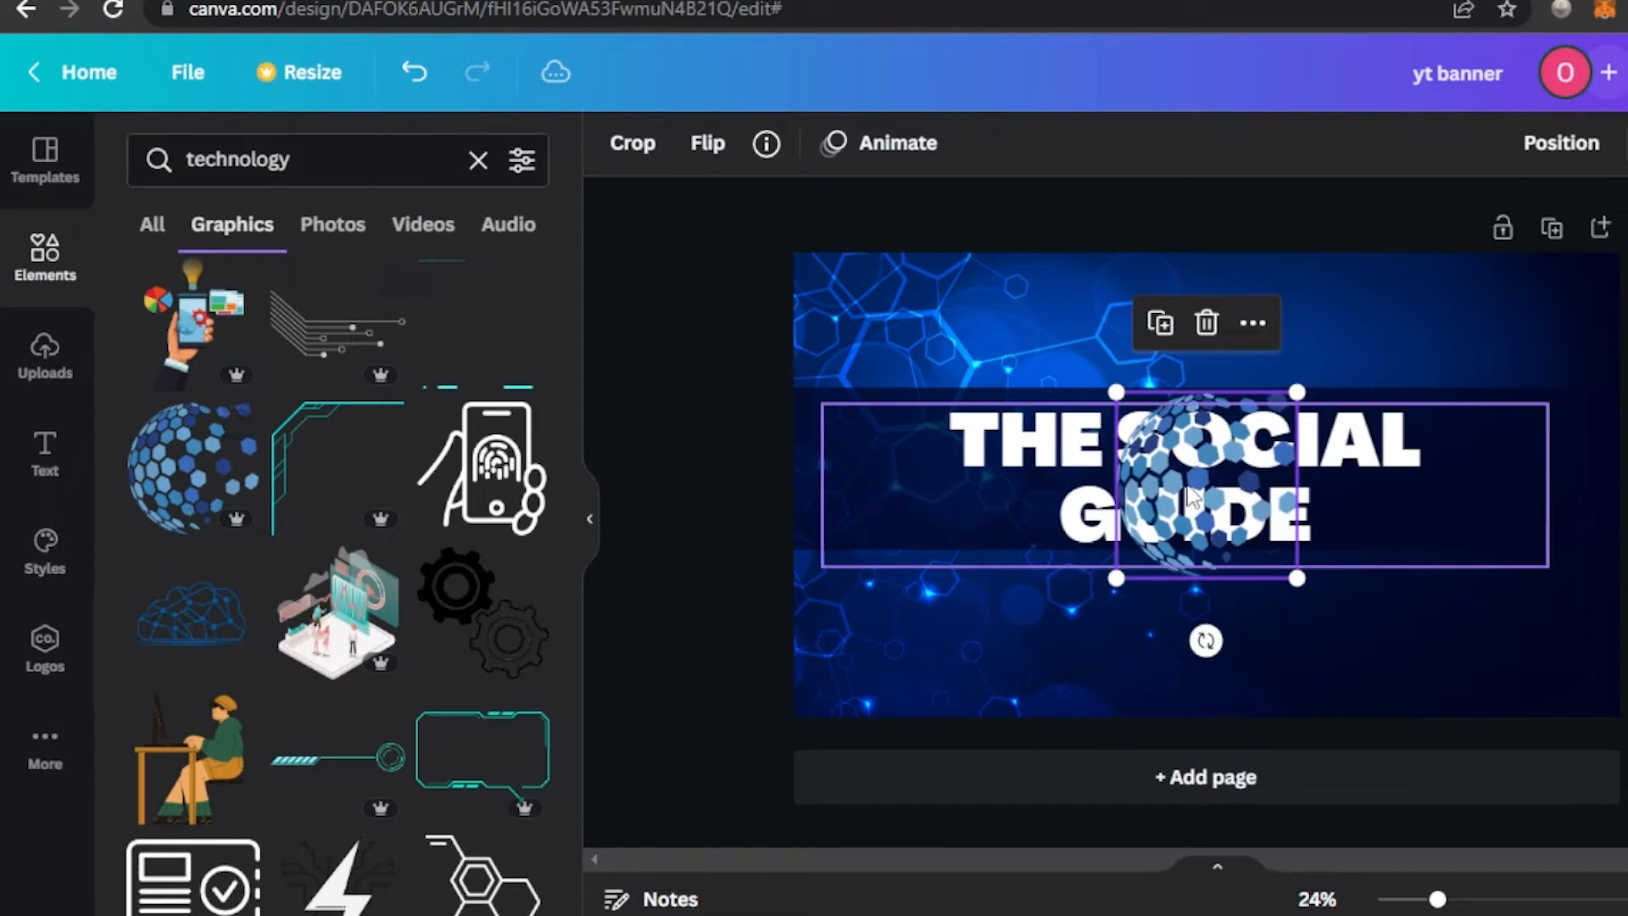
drag(1194, 496, 1413, 653)
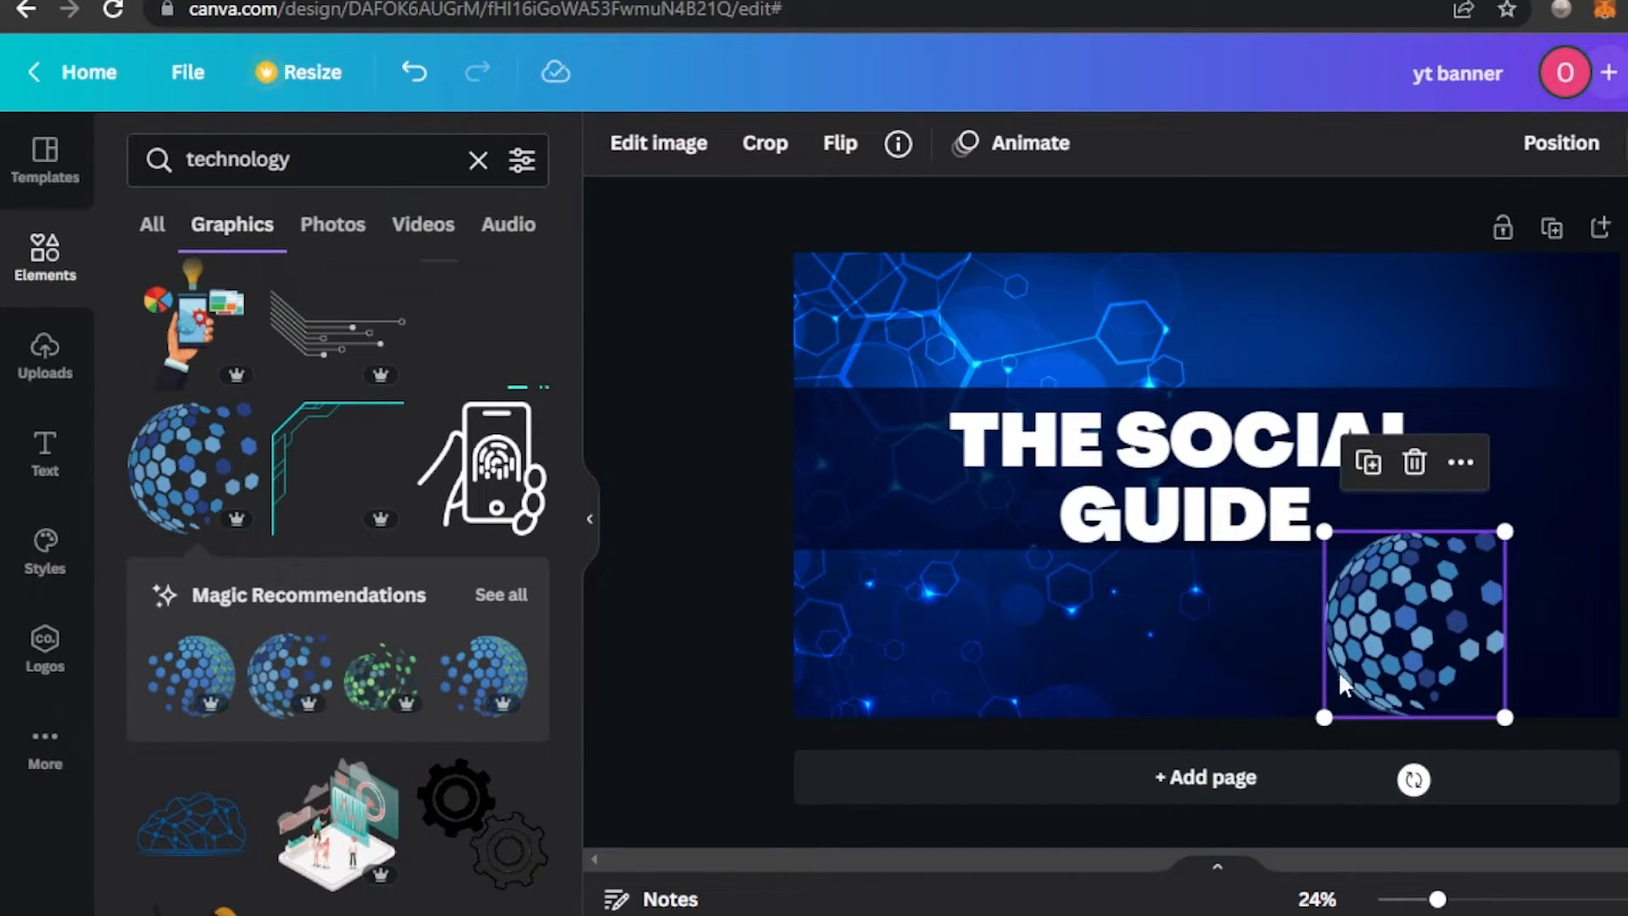
Rotate the hexagon globe about half a turn, move it into the banner's bottom-right corner and enlarge it past the edges
drag(1413, 781, 1412, 427)
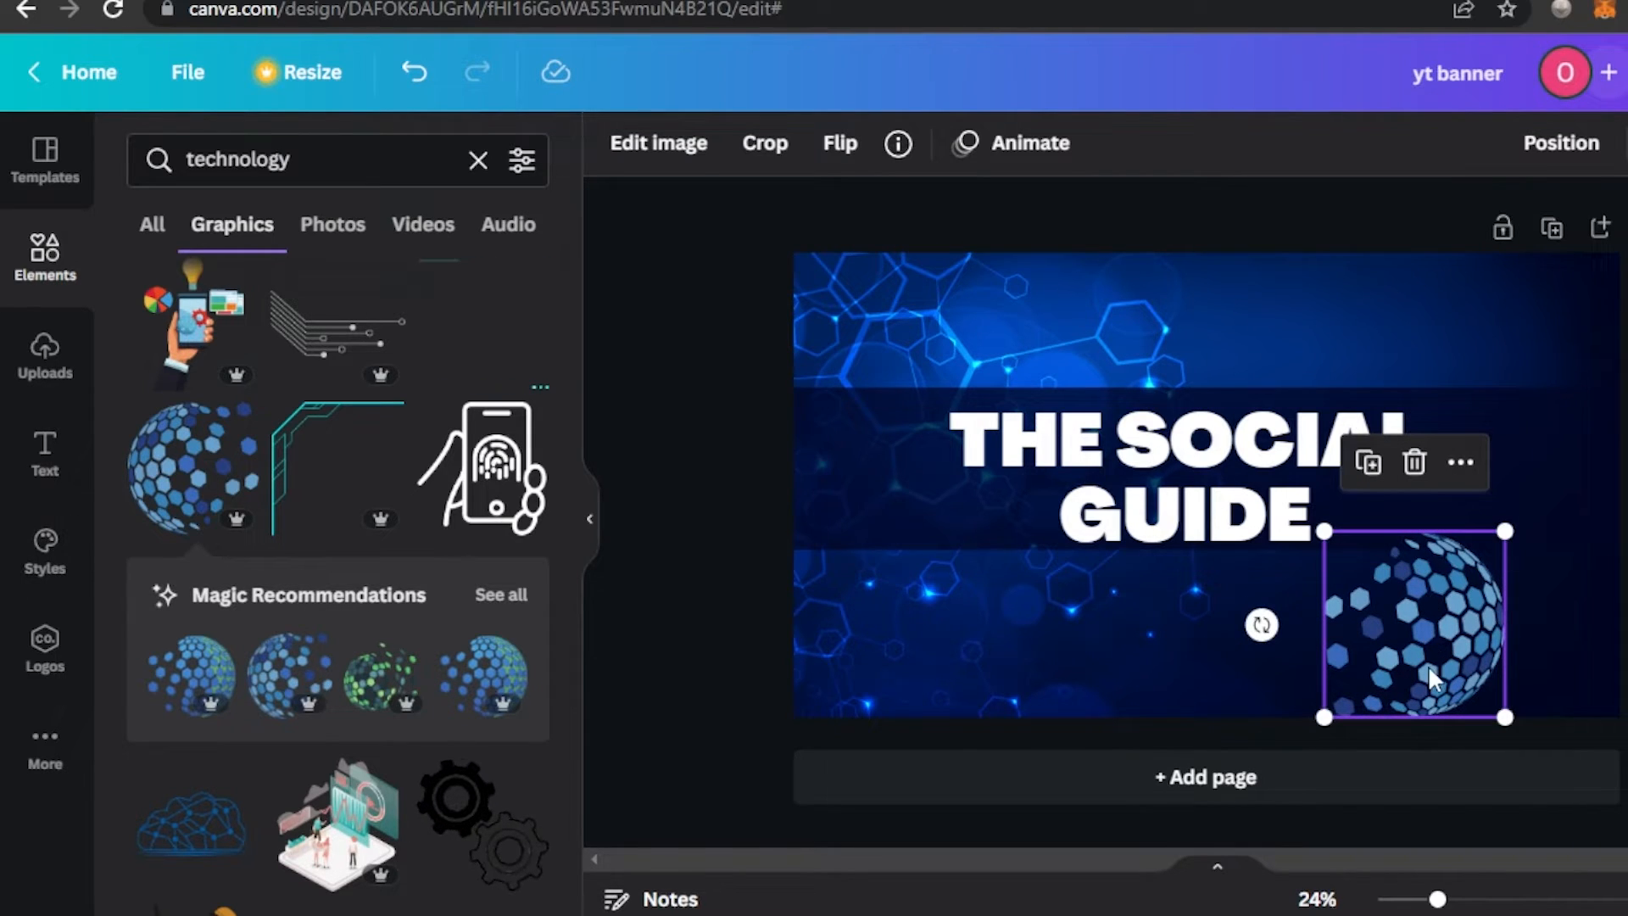
drag(1428, 665, 1586, 697)
drag(1482, 566, 1397, 491)
click(1624, 432)
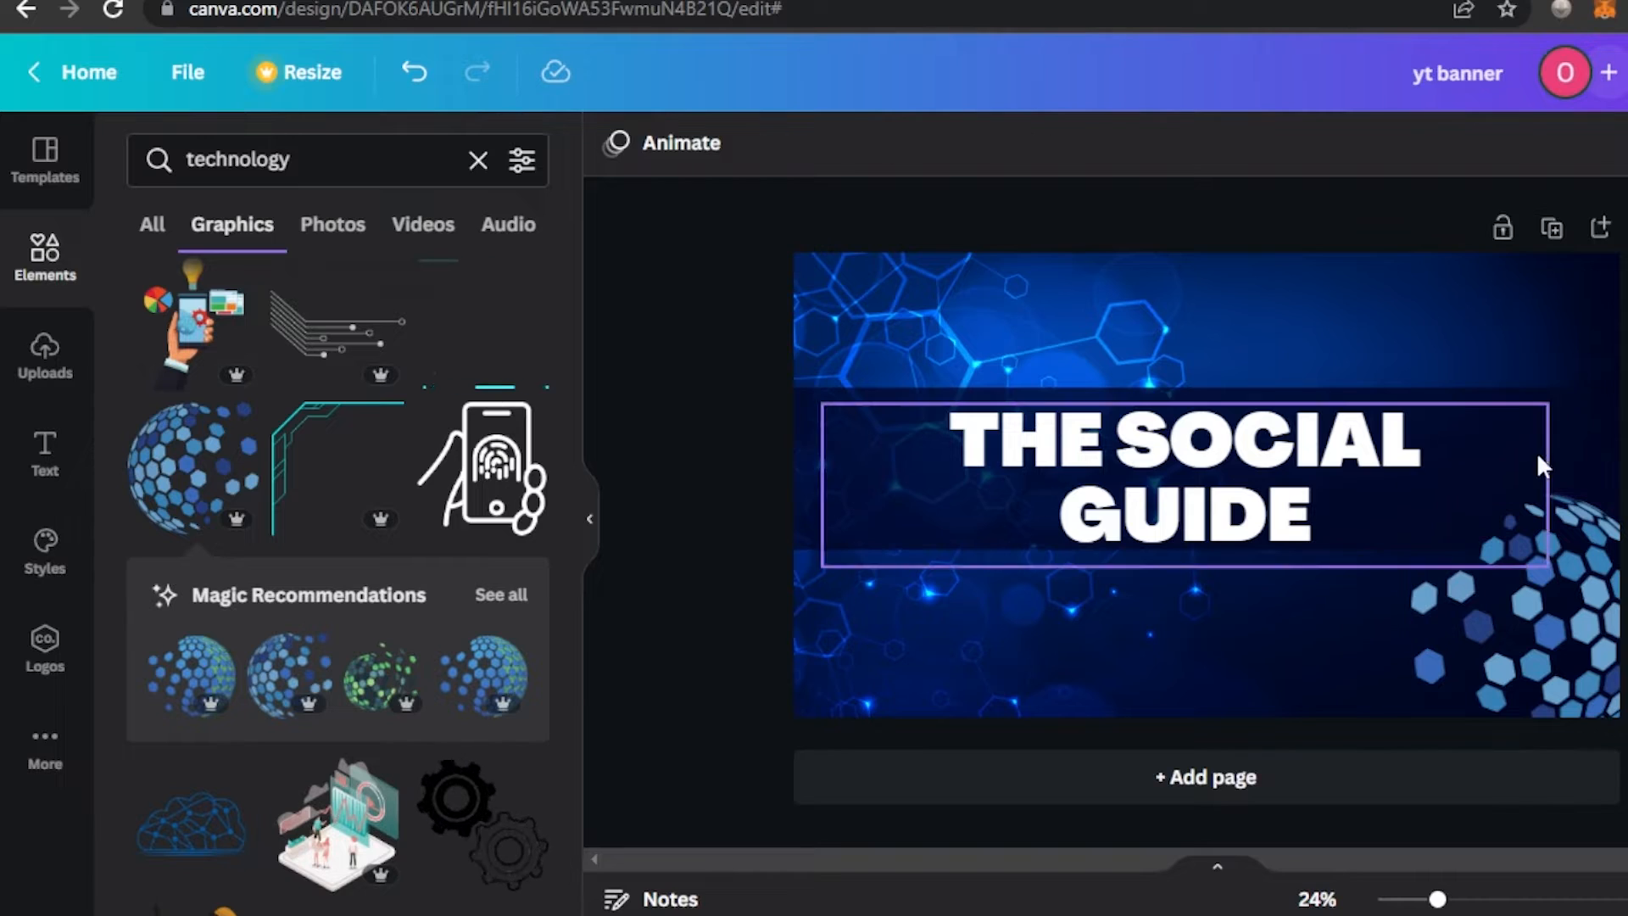
Send the hexagon globe to the back and move it slightly further down in the banner's bottom-right corner
click(1565, 595)
right_click(1566, 595)
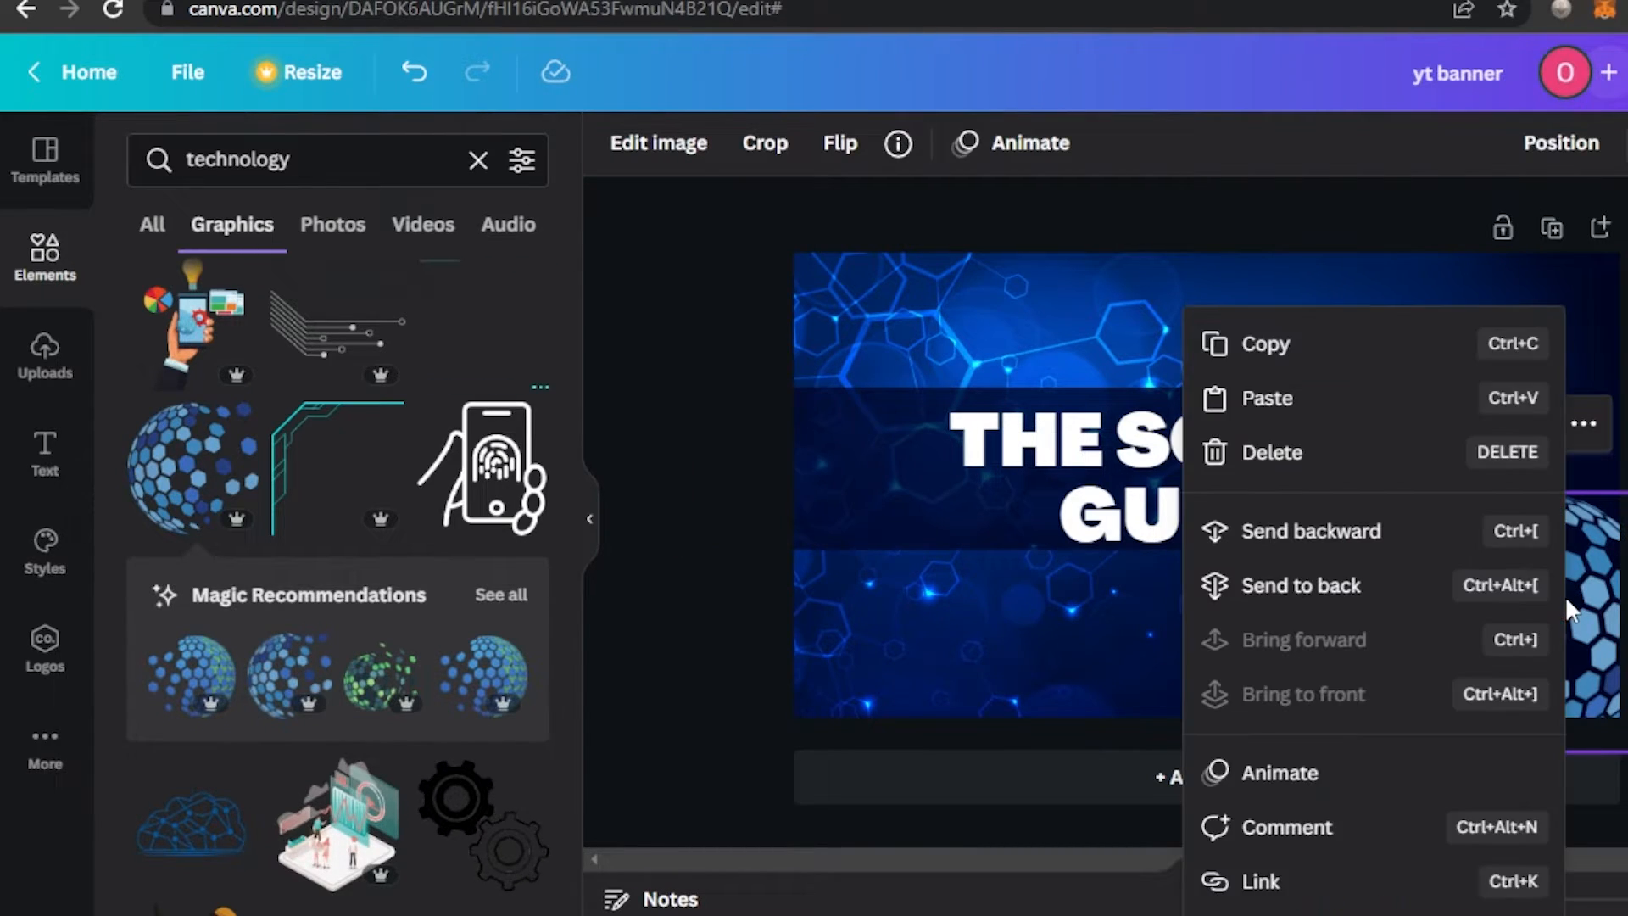
click(1297, 584)
key(Escape)
drag(1556, 698, 1563, 774)
click(1624, 517)
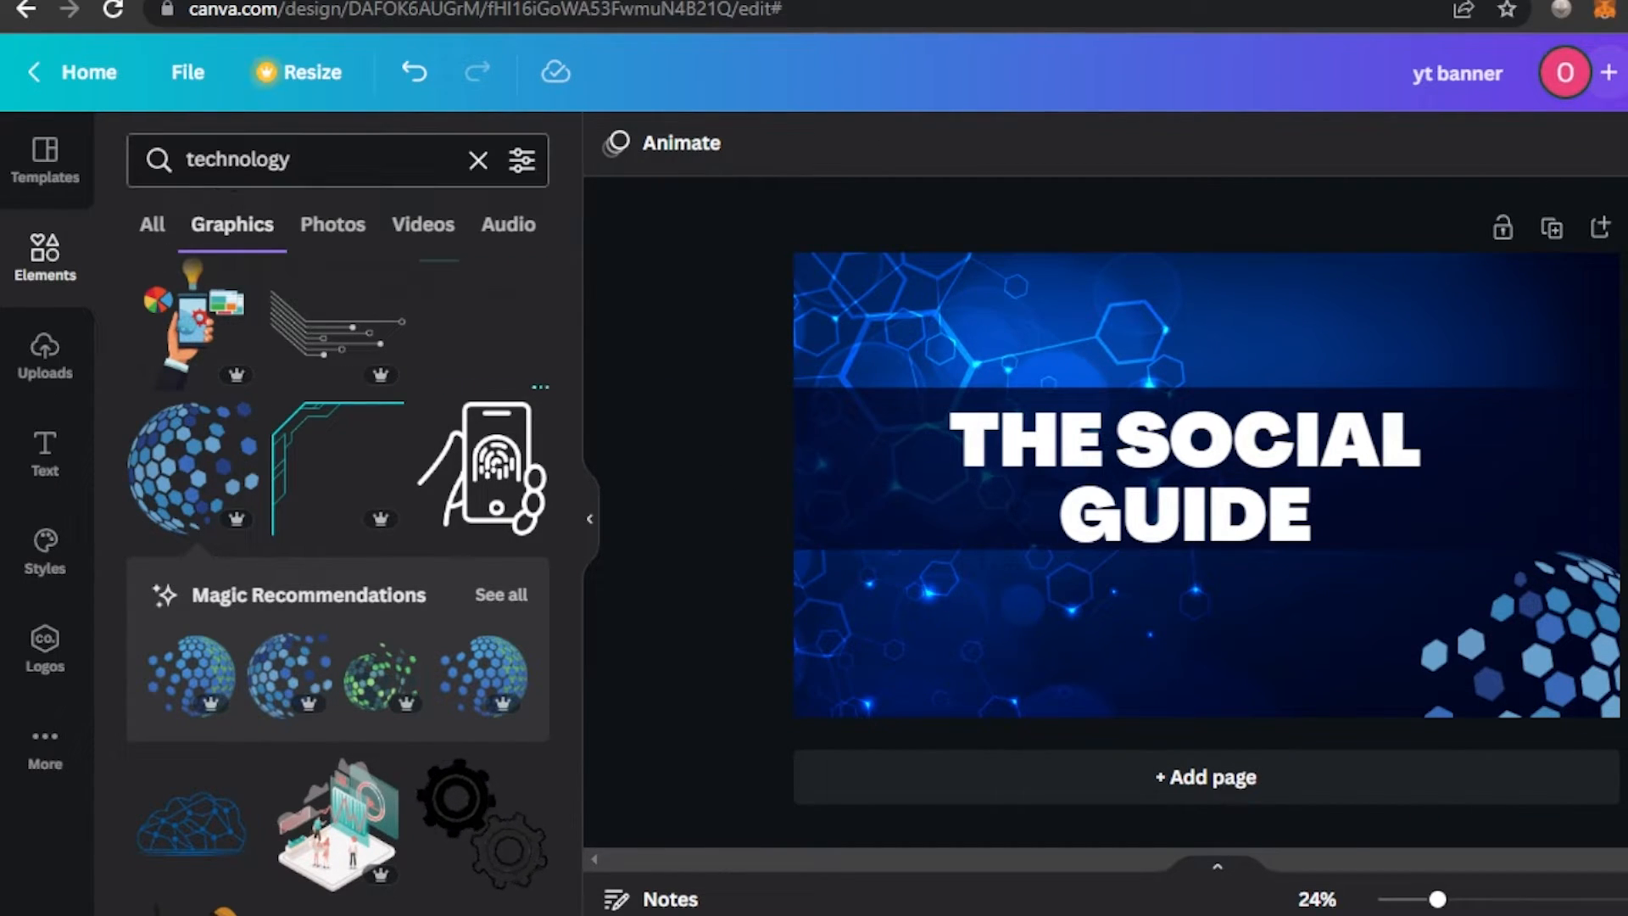
Replace the graphics search term with "buttons" and run the search
click(380, 170)
key(BackSpace)
key(BackSpace)
key(BackSpace)
key(BackSpace)
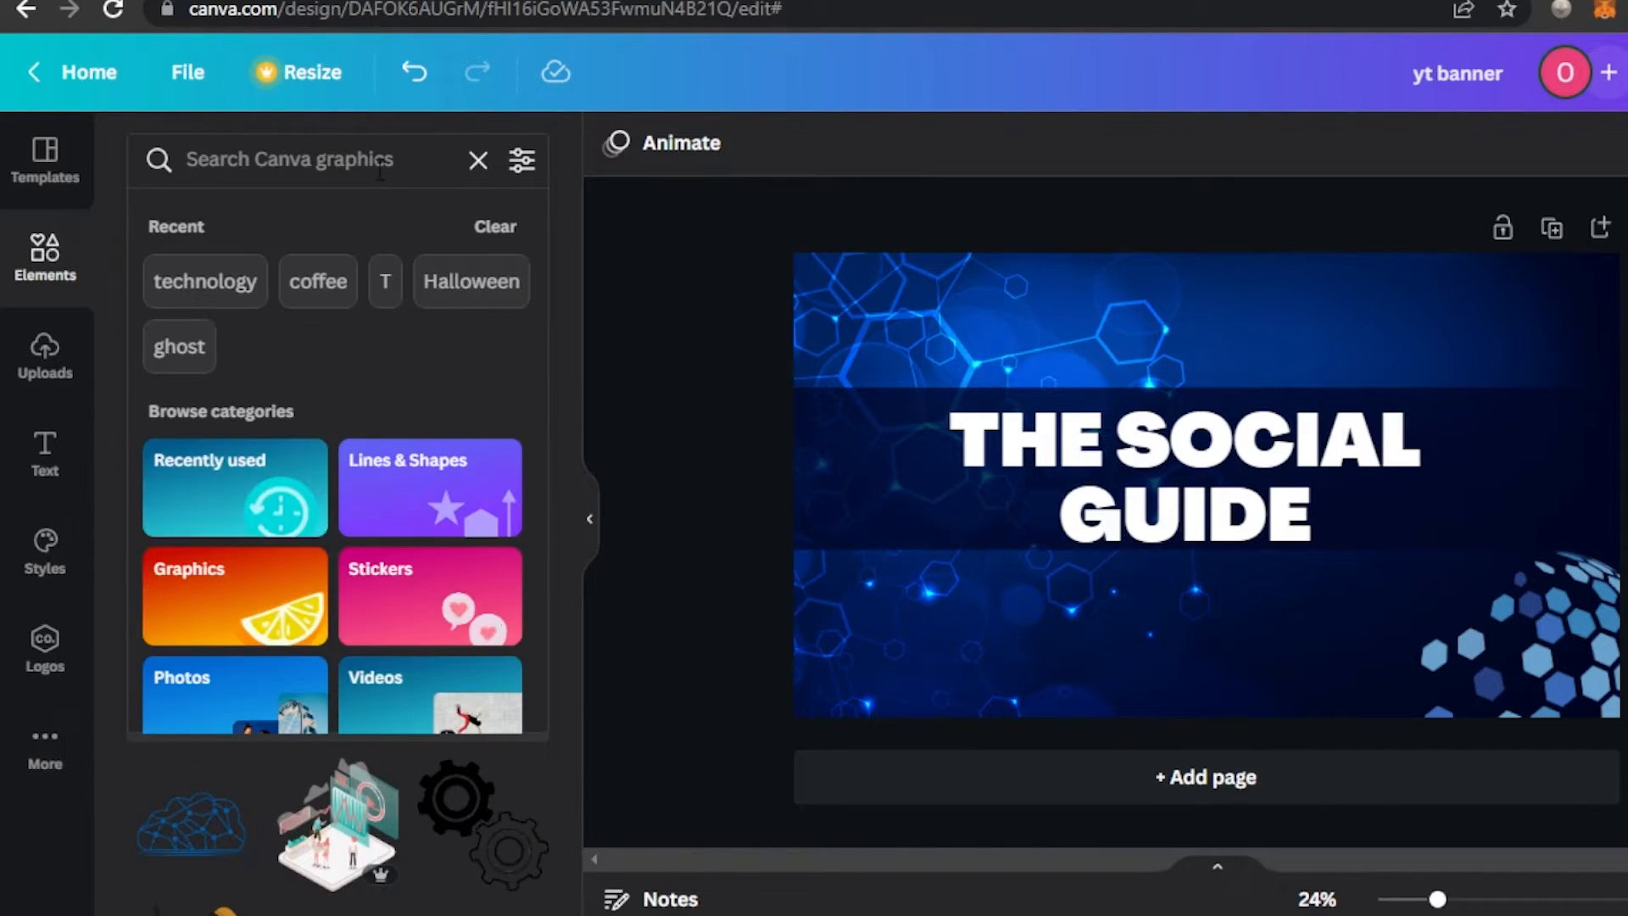
text(button)
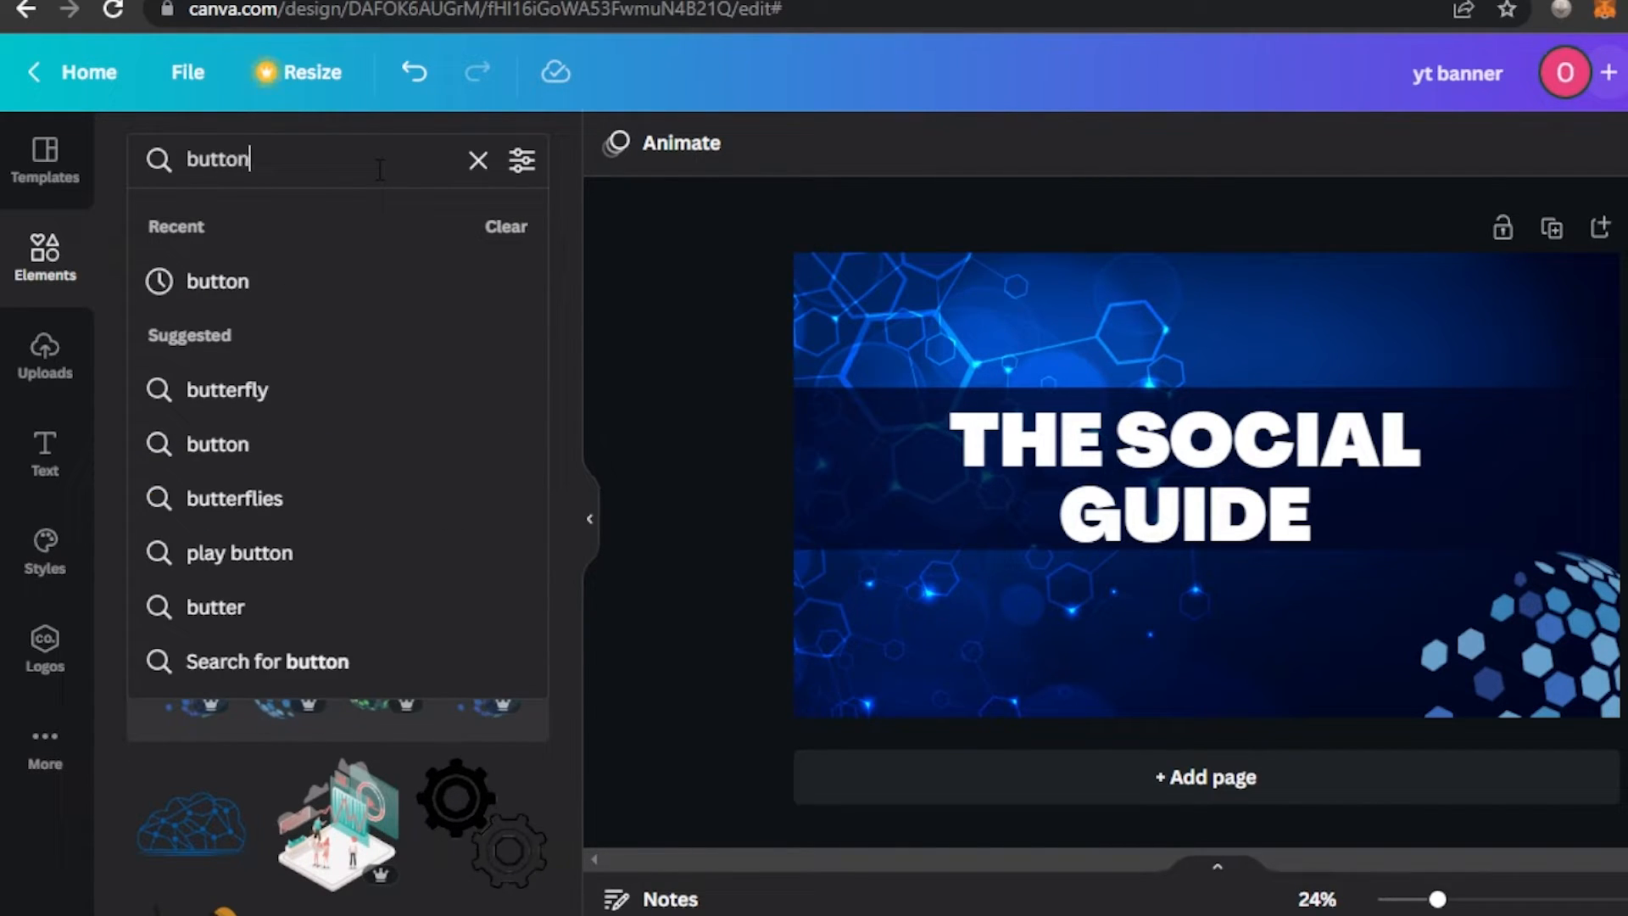
text(s)
key(Return)
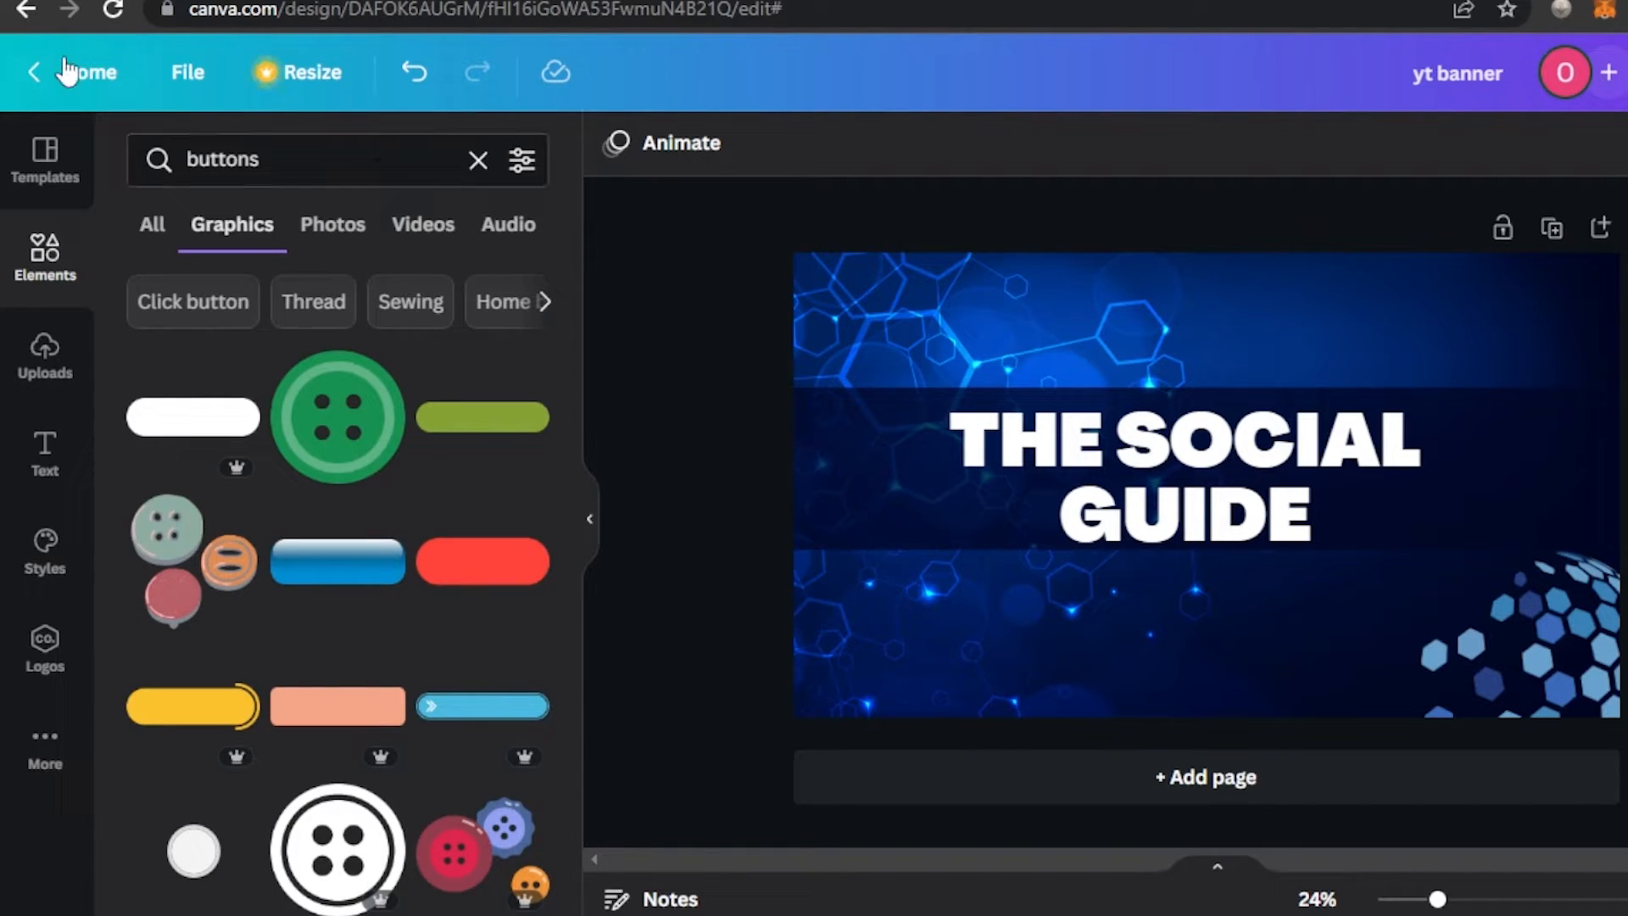
Refine the graphics search to "subscribe buttons"
click(188, 159)
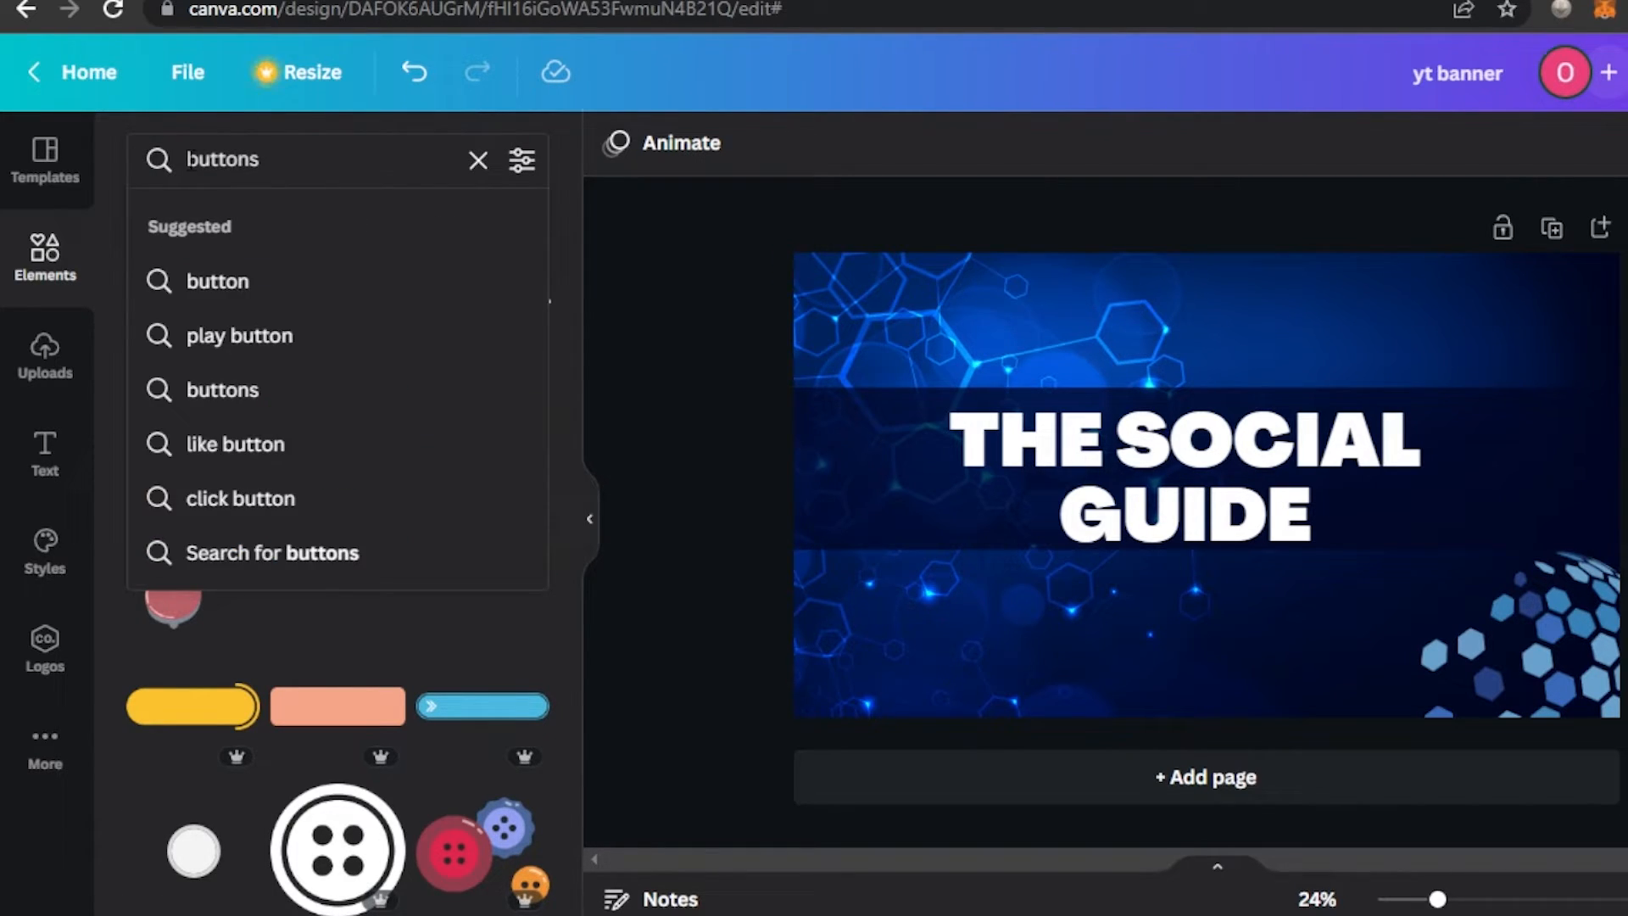
text(lik)
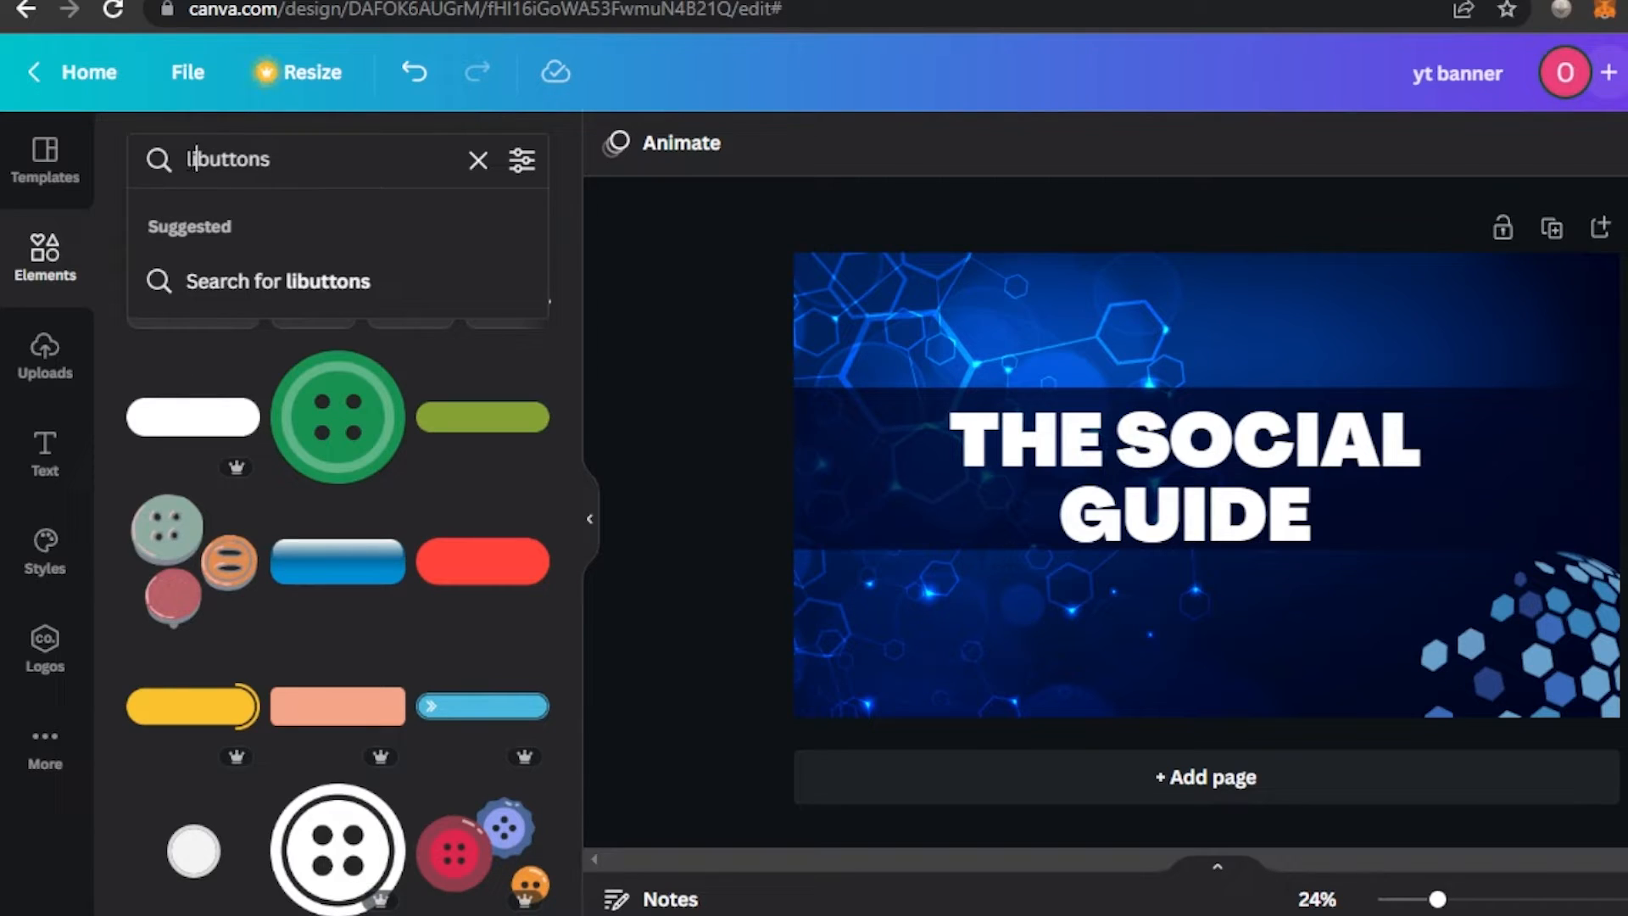
key(BackSpace)
text(subsc)
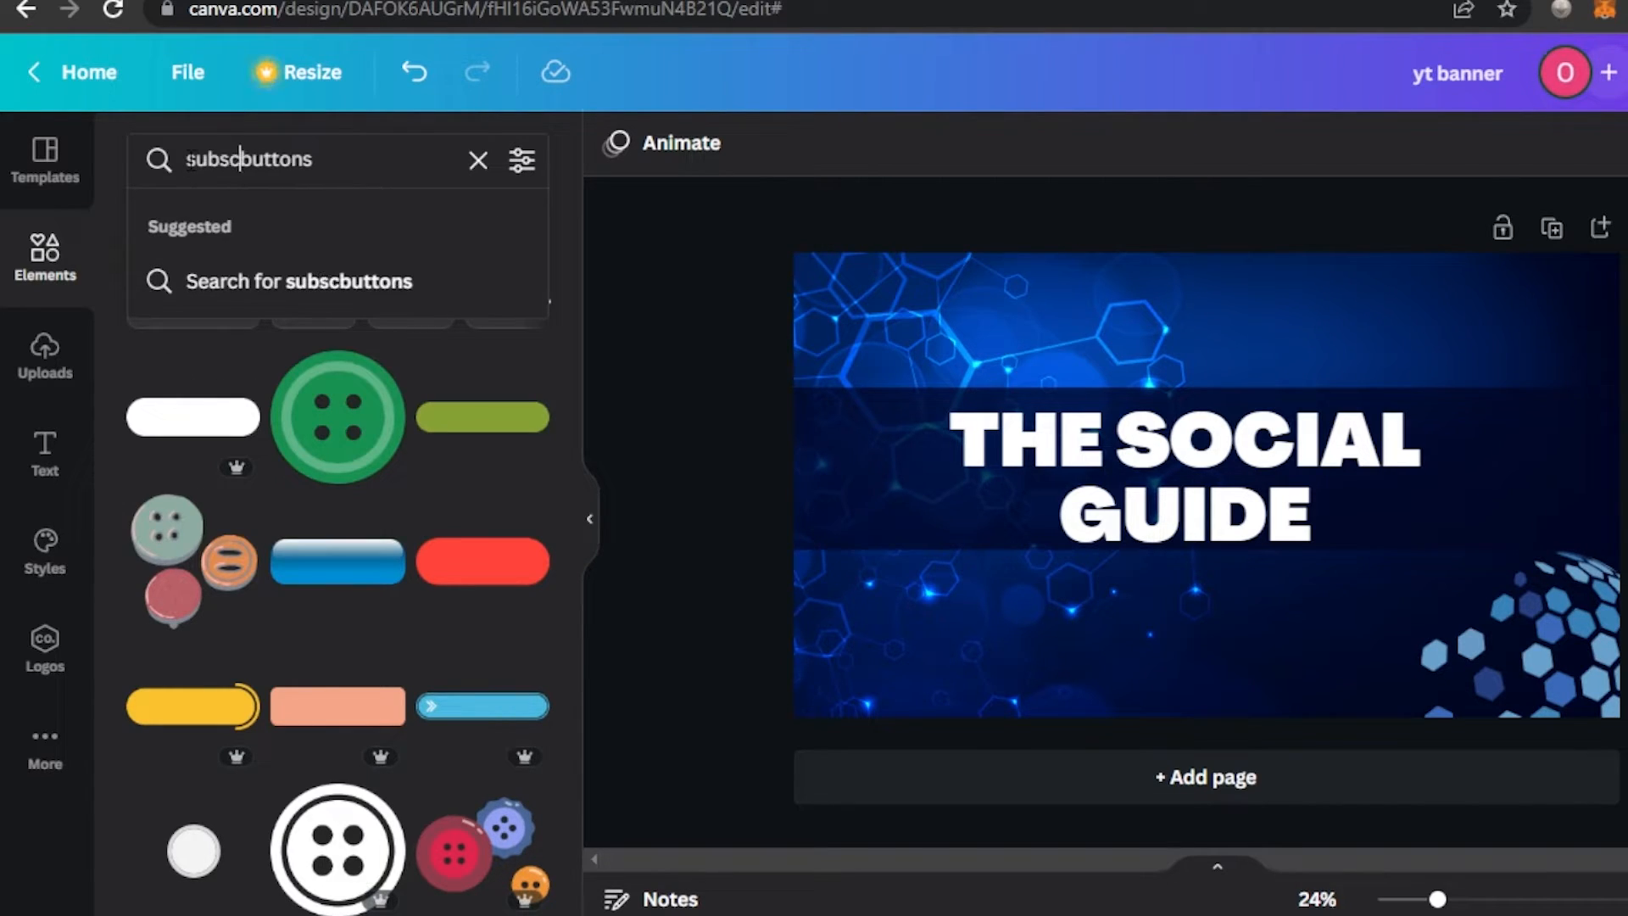
text(ribe)
key(Return)
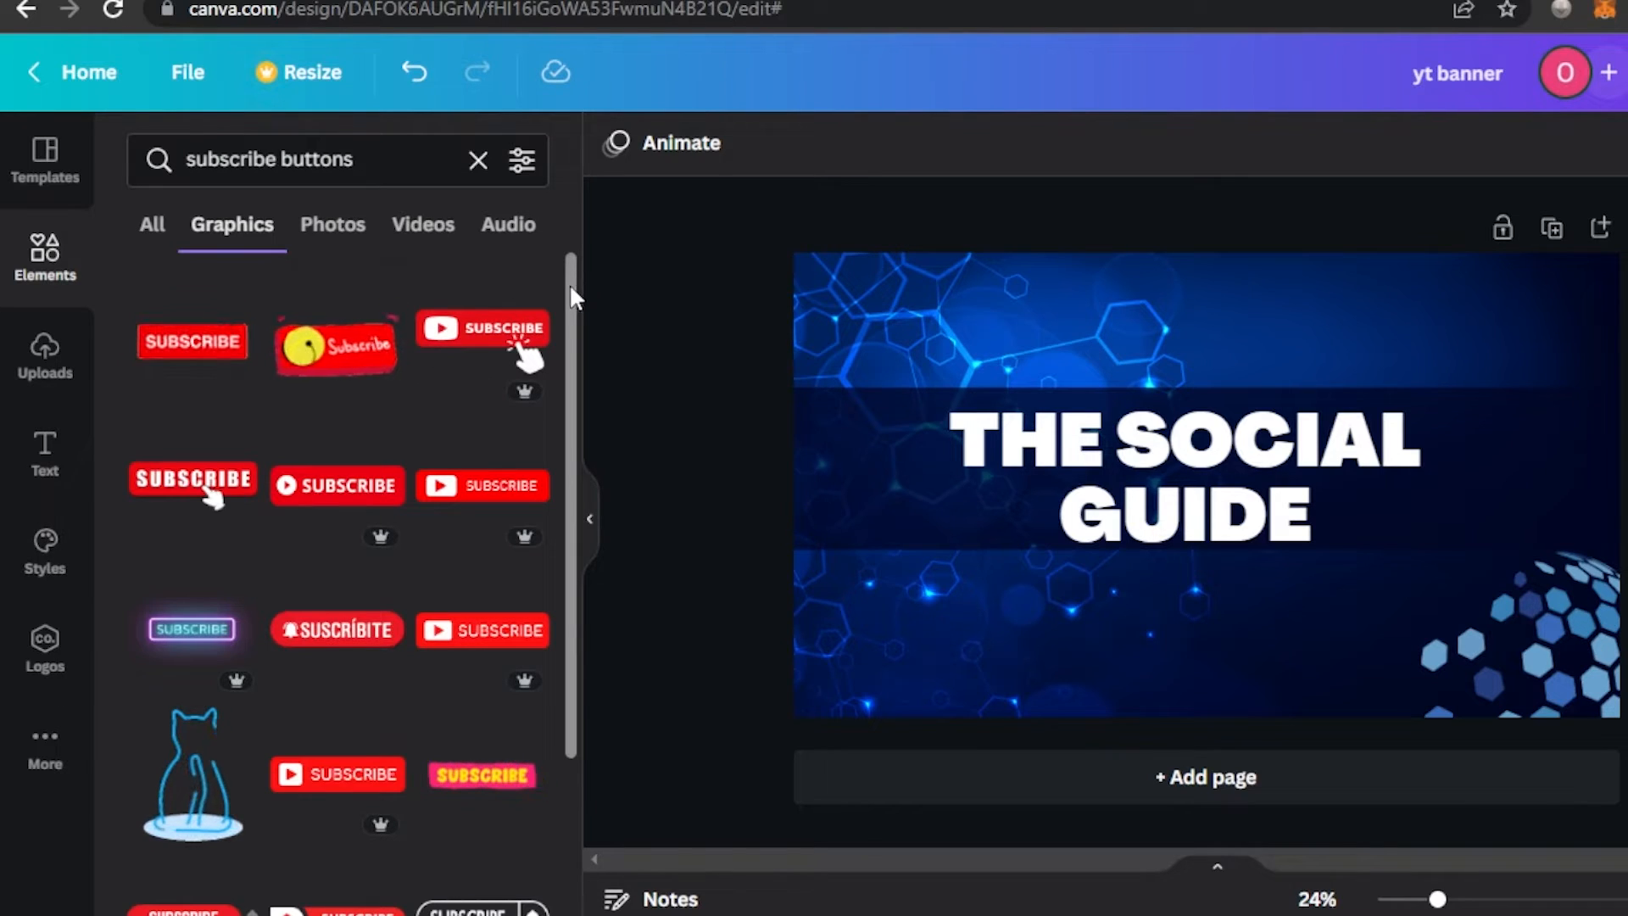
Add the outlined rounded SUBSCRIBE graphic with a bell below the heading and recolor it white
drag(568, 283, 571, 729)
scroll(570, 738, down, 7)
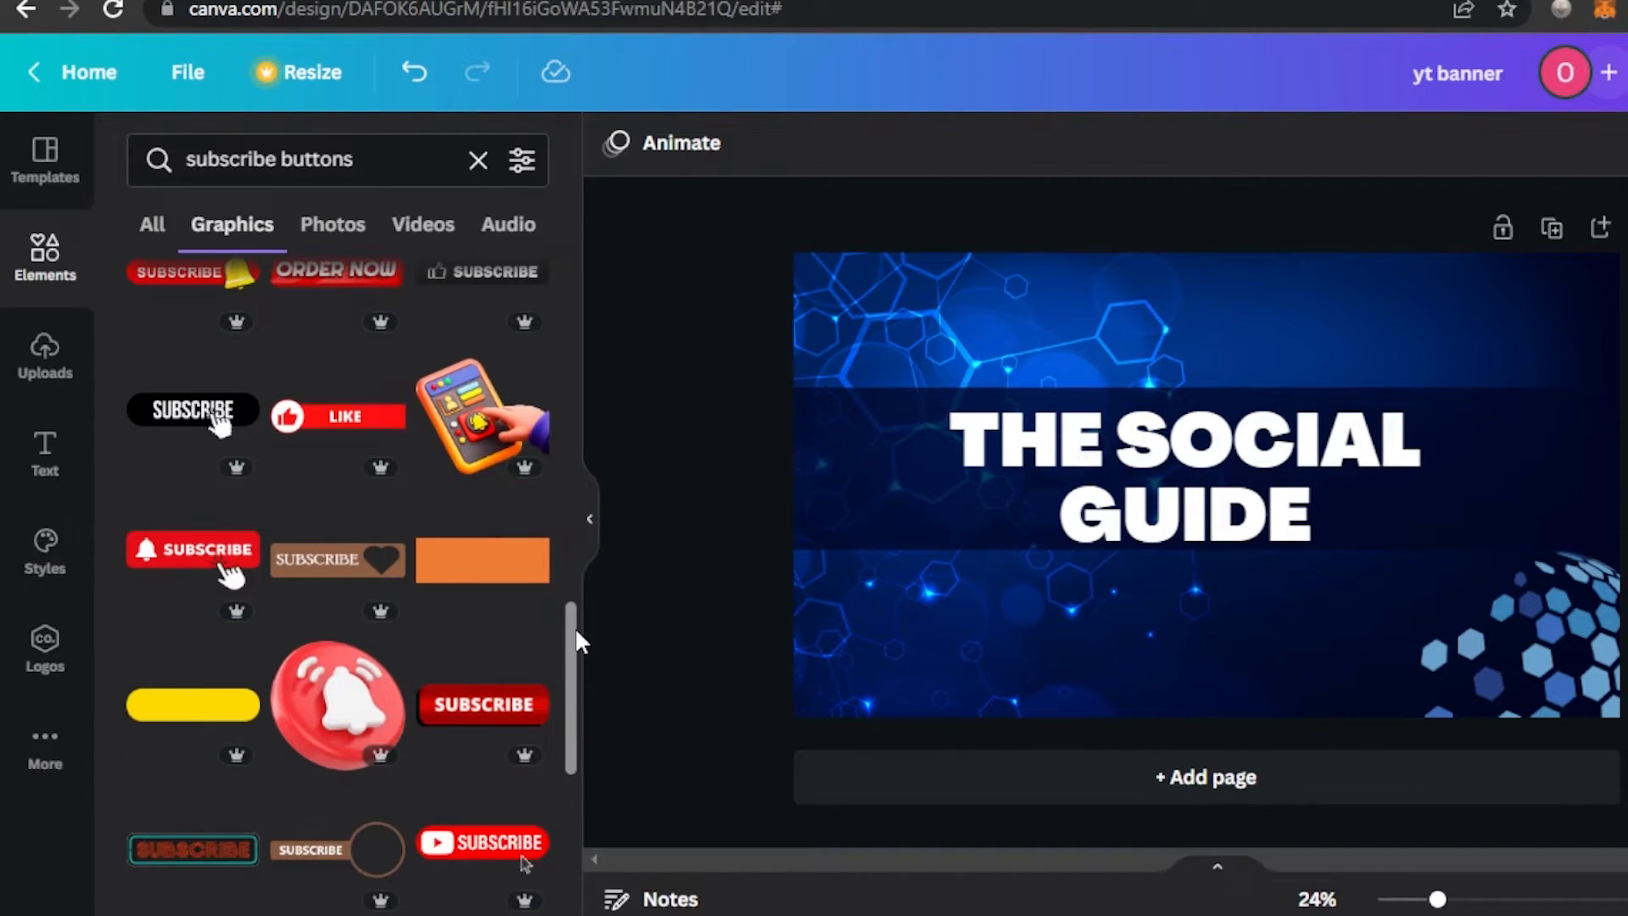
drag(572, 716, 573, 843)
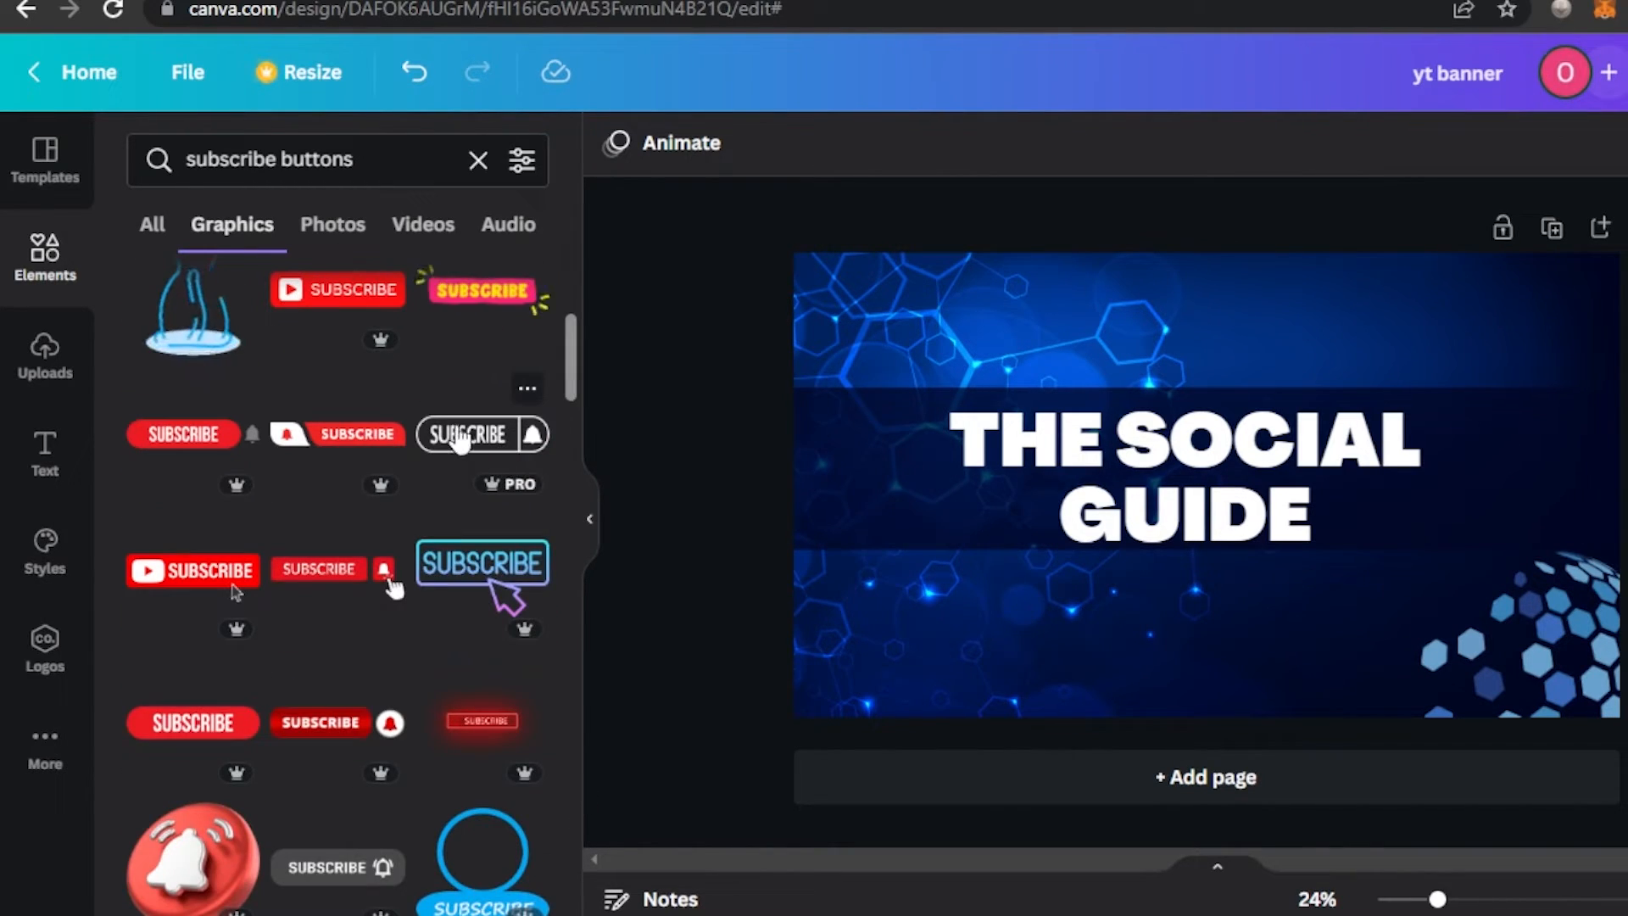
click(458, 438)
drag(1120, 509, 934, 653)
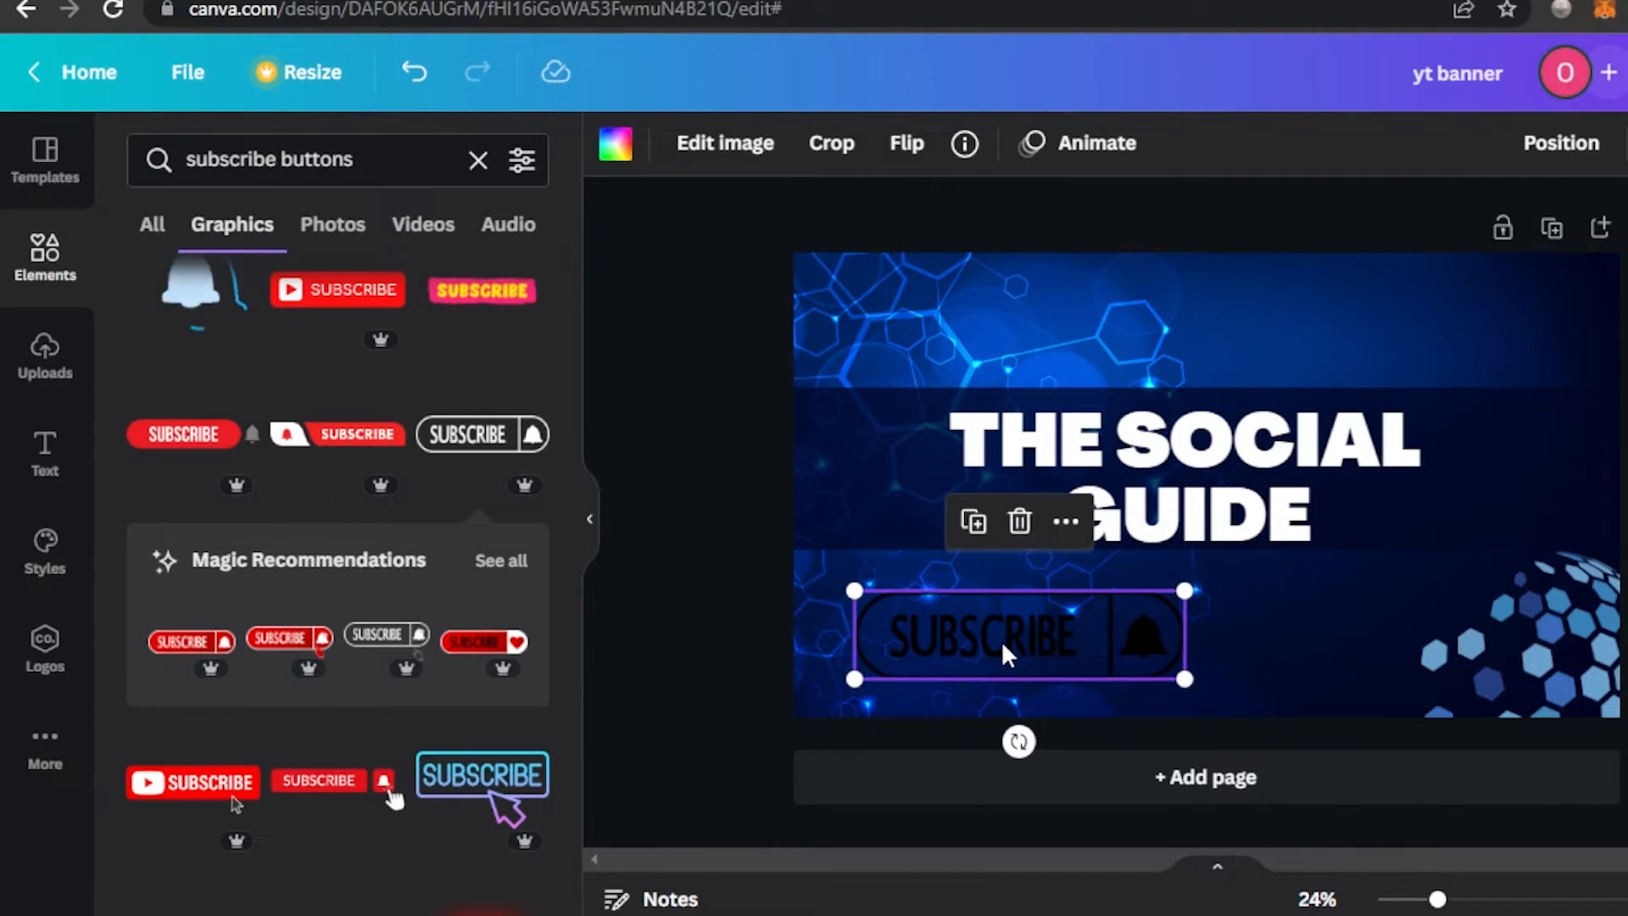
click(617, 144)
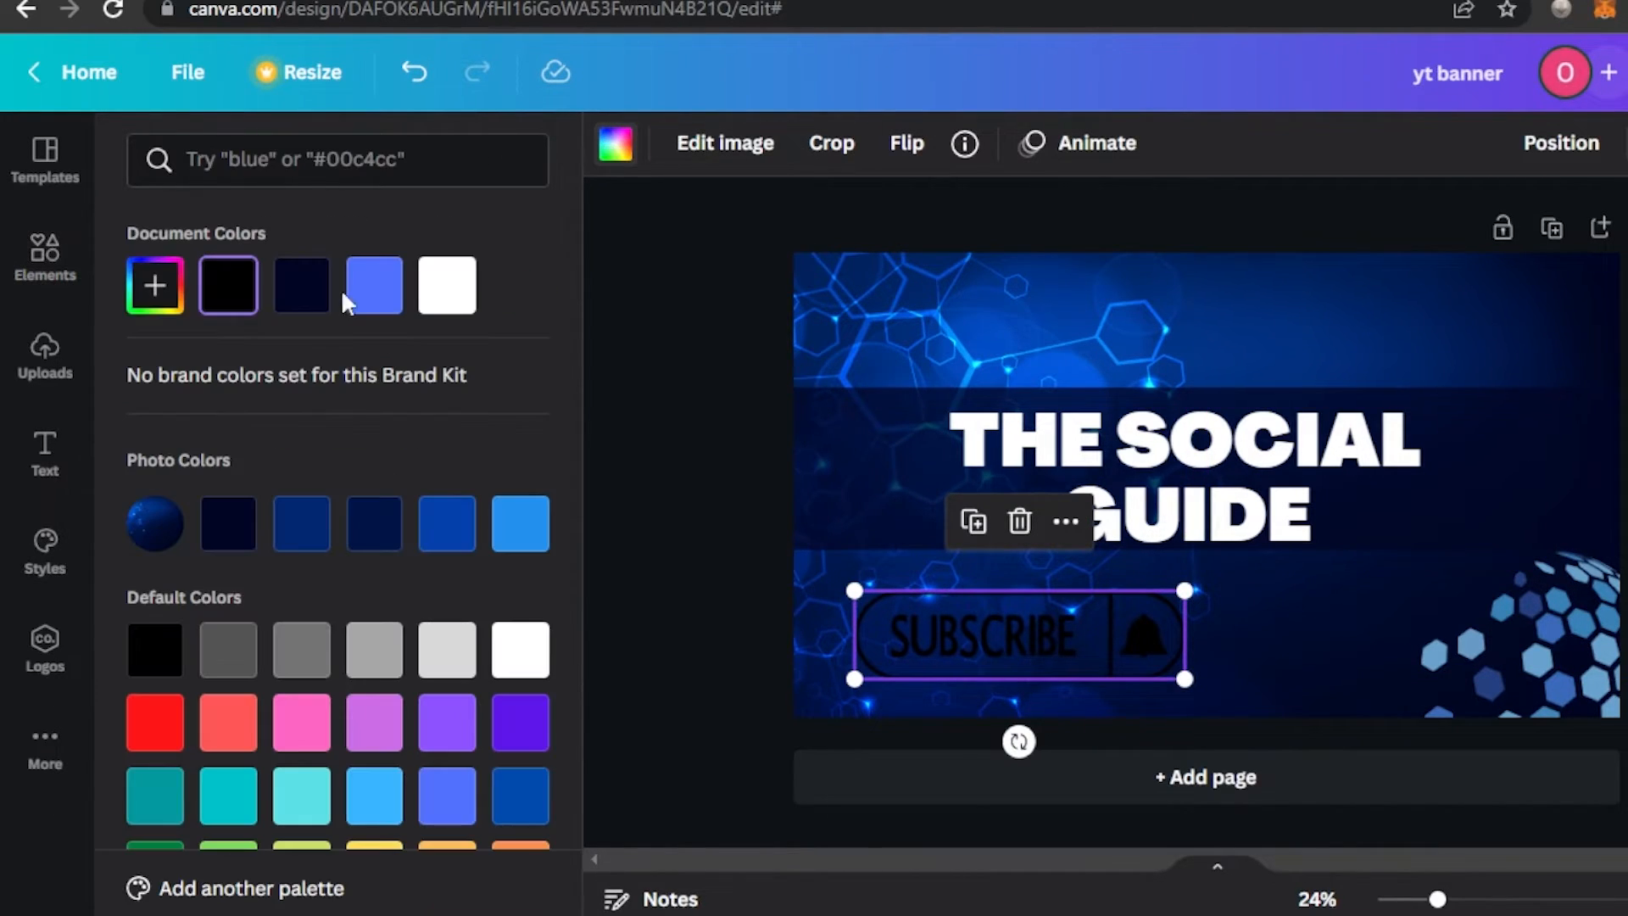
click(441, 284)
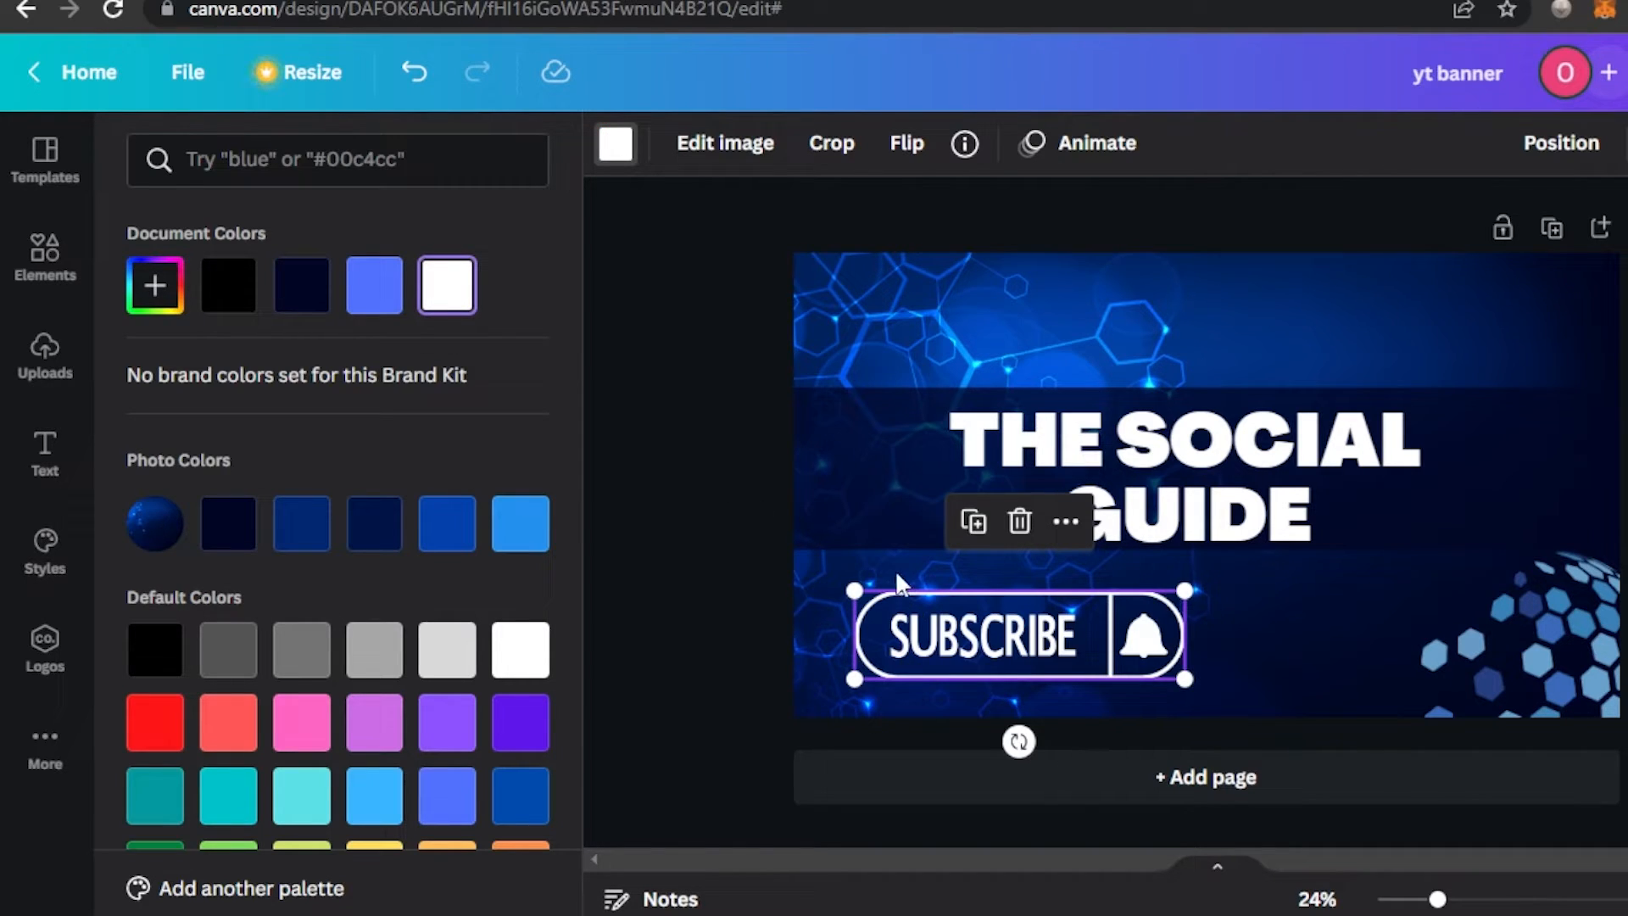
Shrink the subscribe graphic to roughly half its size and move it into the banner's upper-right corner
drag(861, 590, 1000, 625)
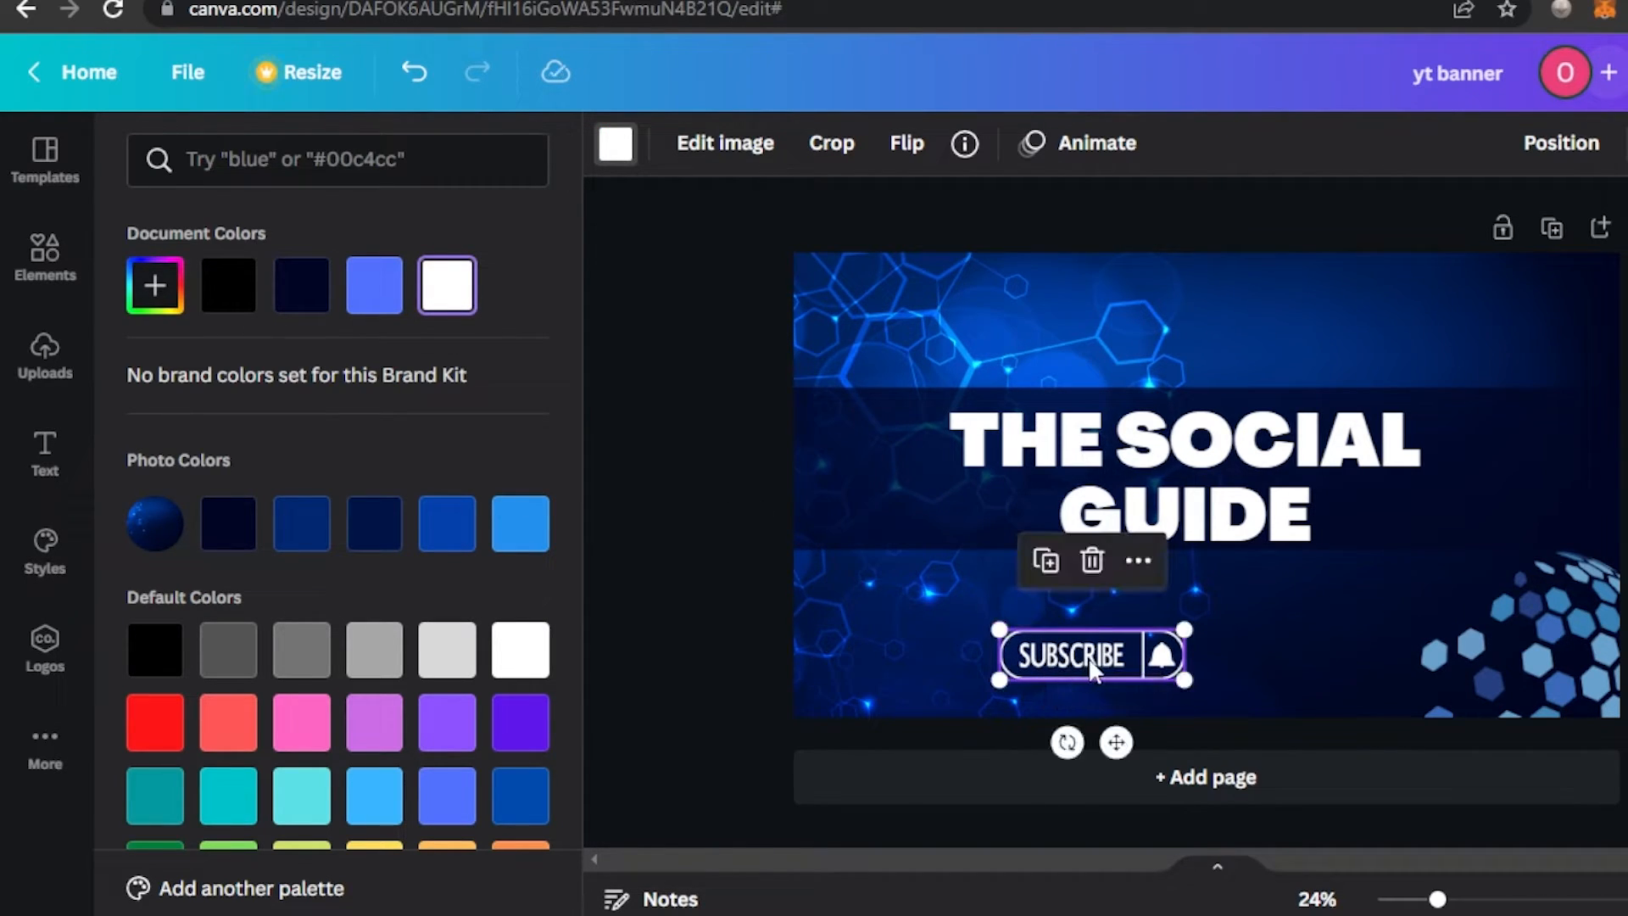
drag(1094, 657, 1492, 318)
click(1437, 222)
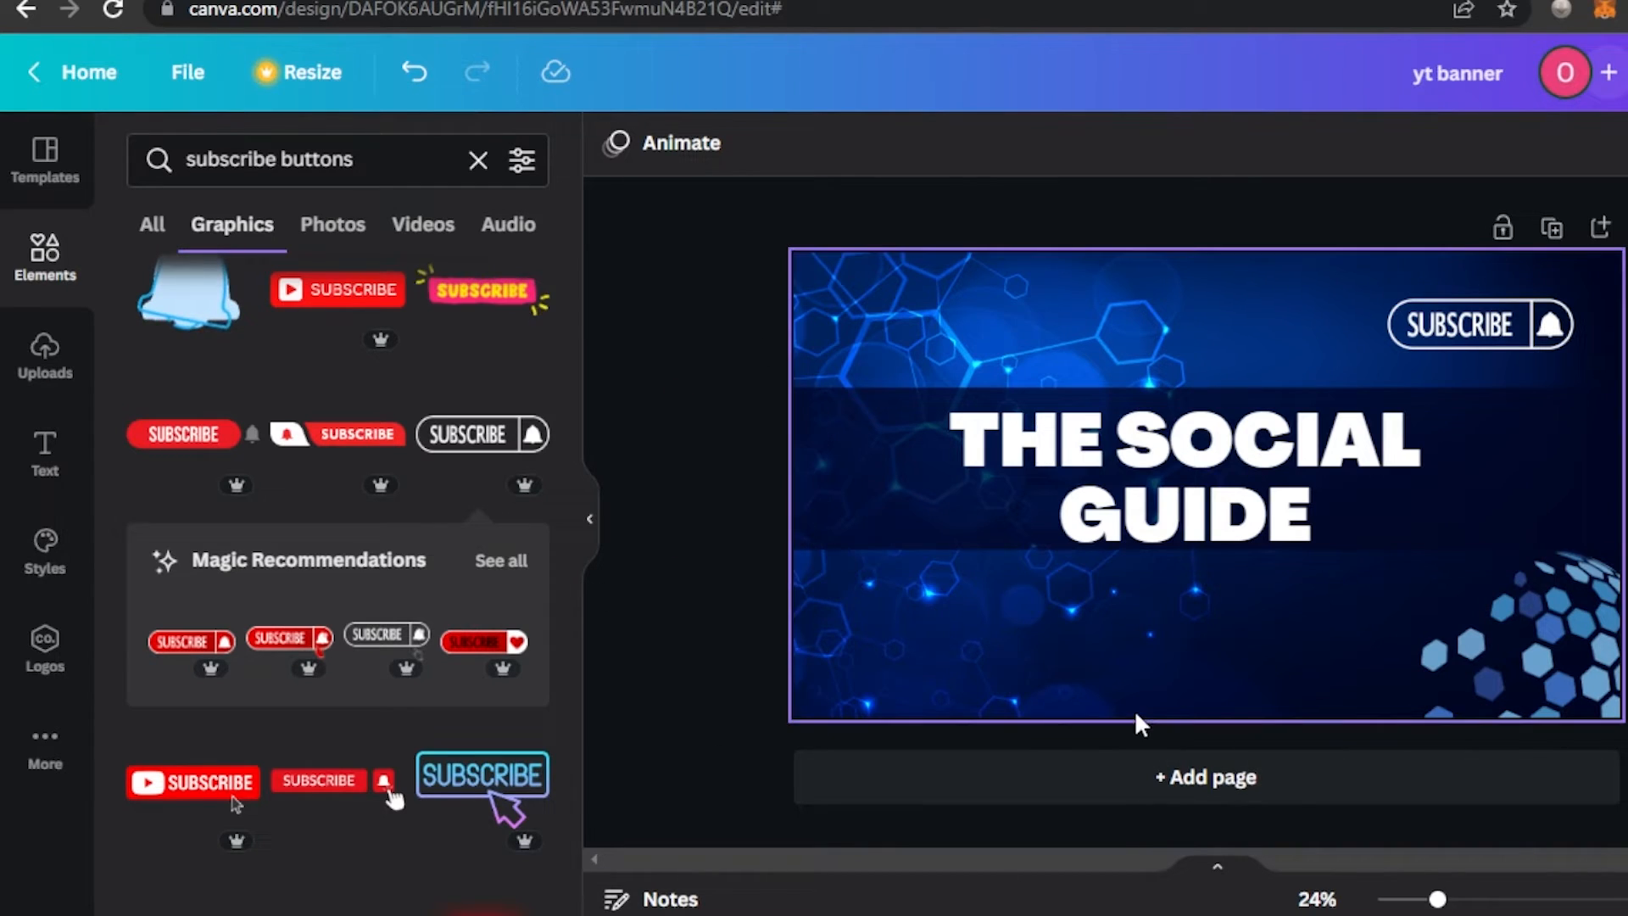
Extend the lower edge of the translucent navy band slightly downward below the heading
click(1158, 496)
click(787, 475)
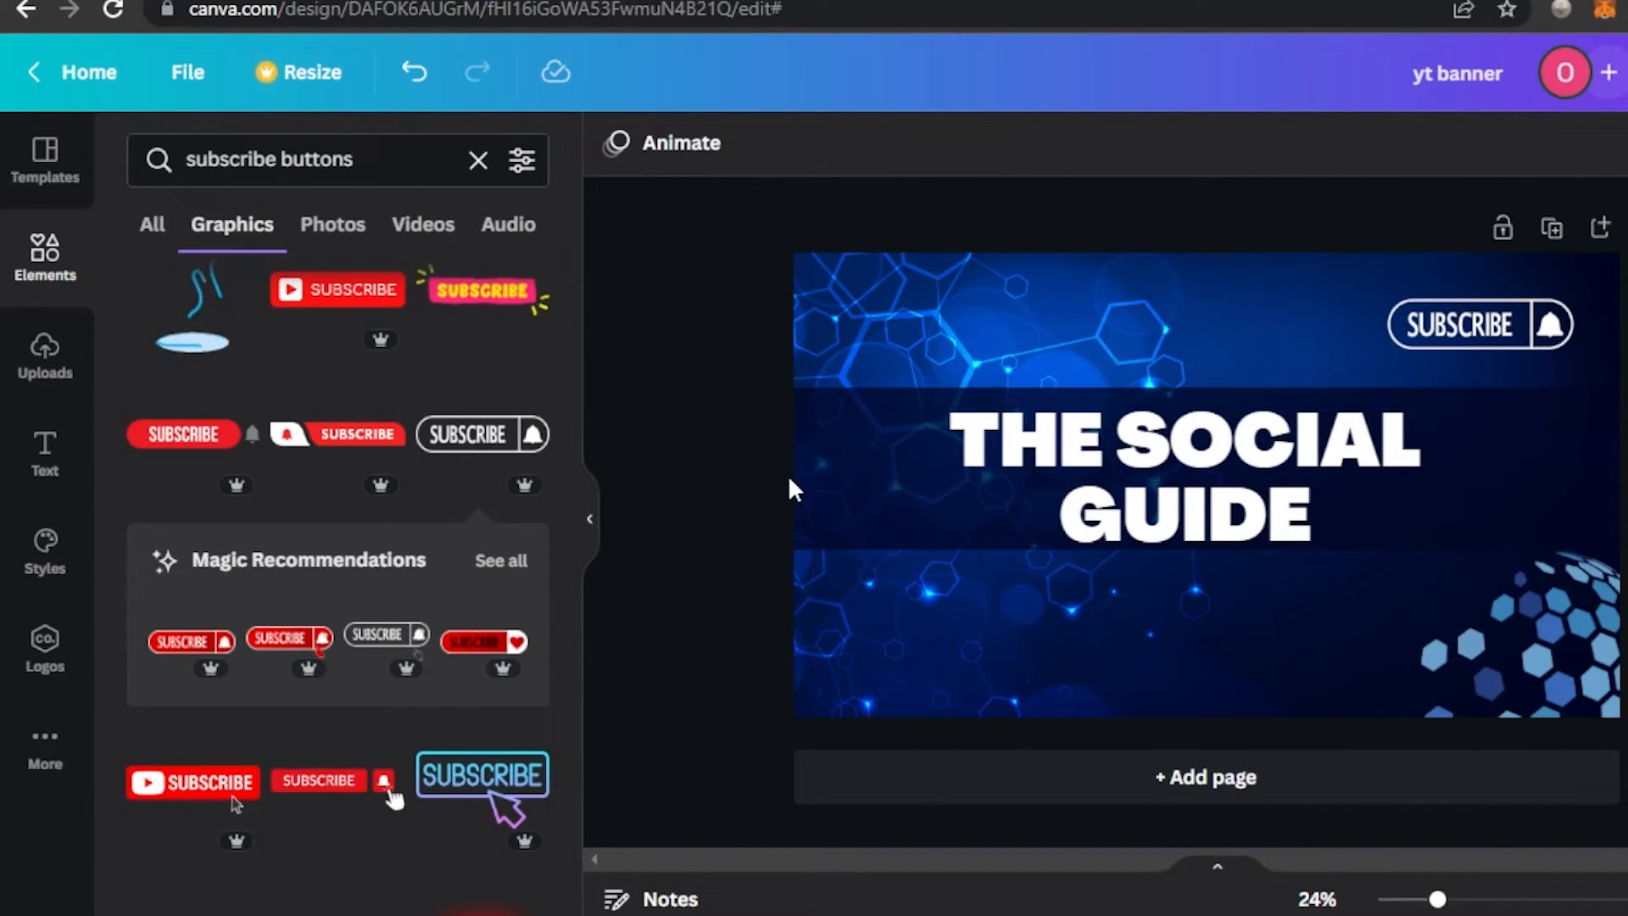
click(803, 475)
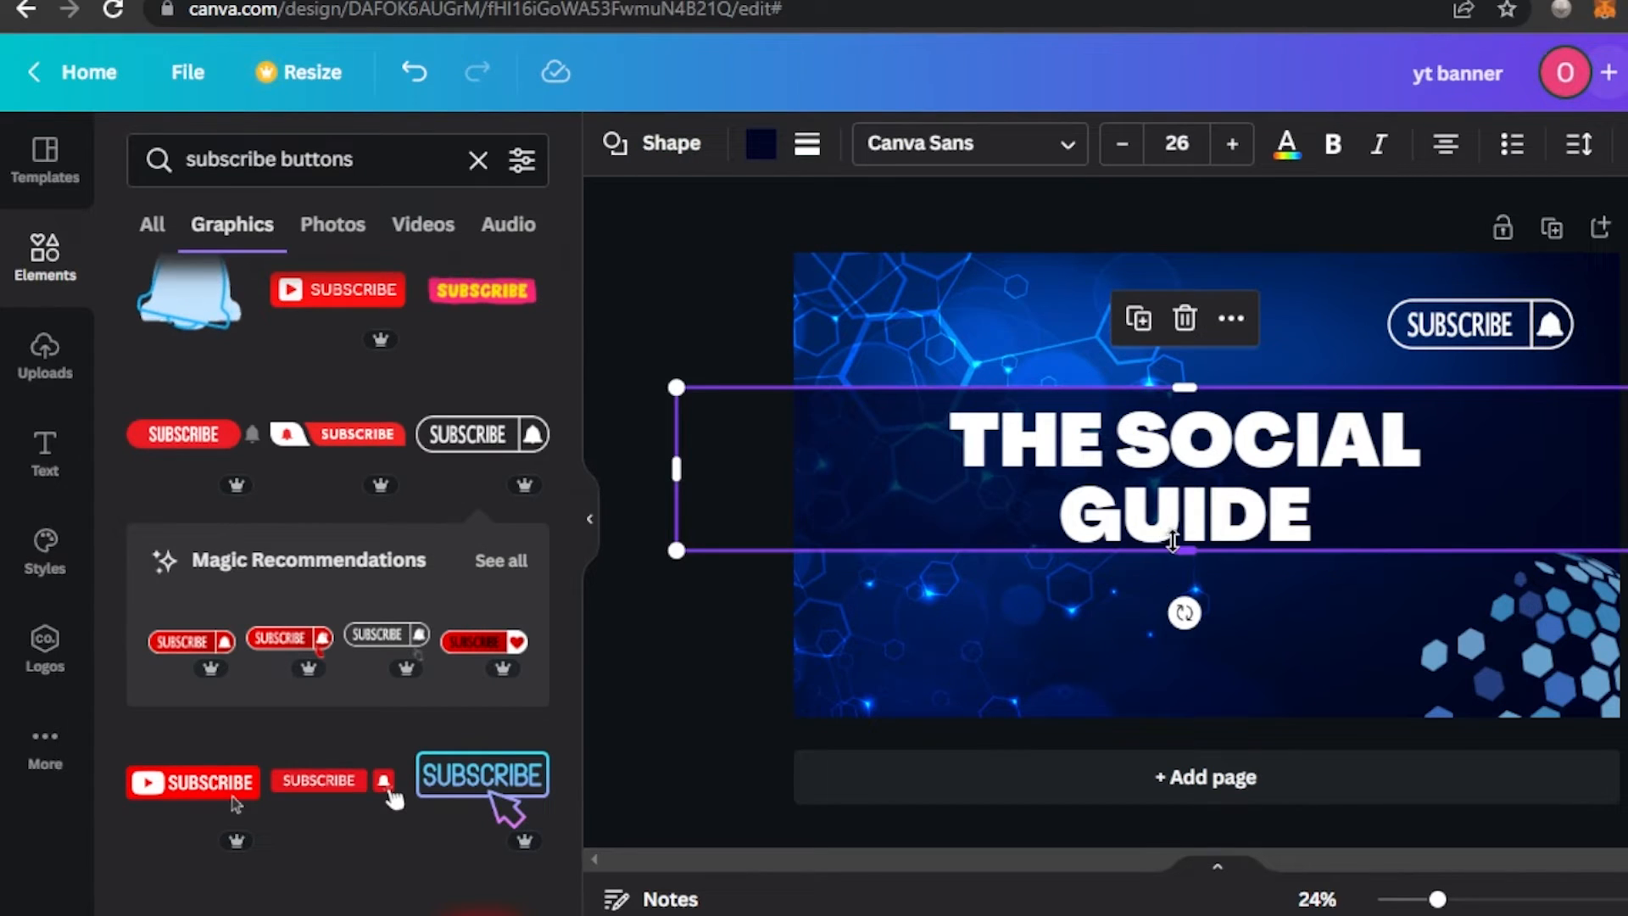
drag(1173, 541, 1184, 558)
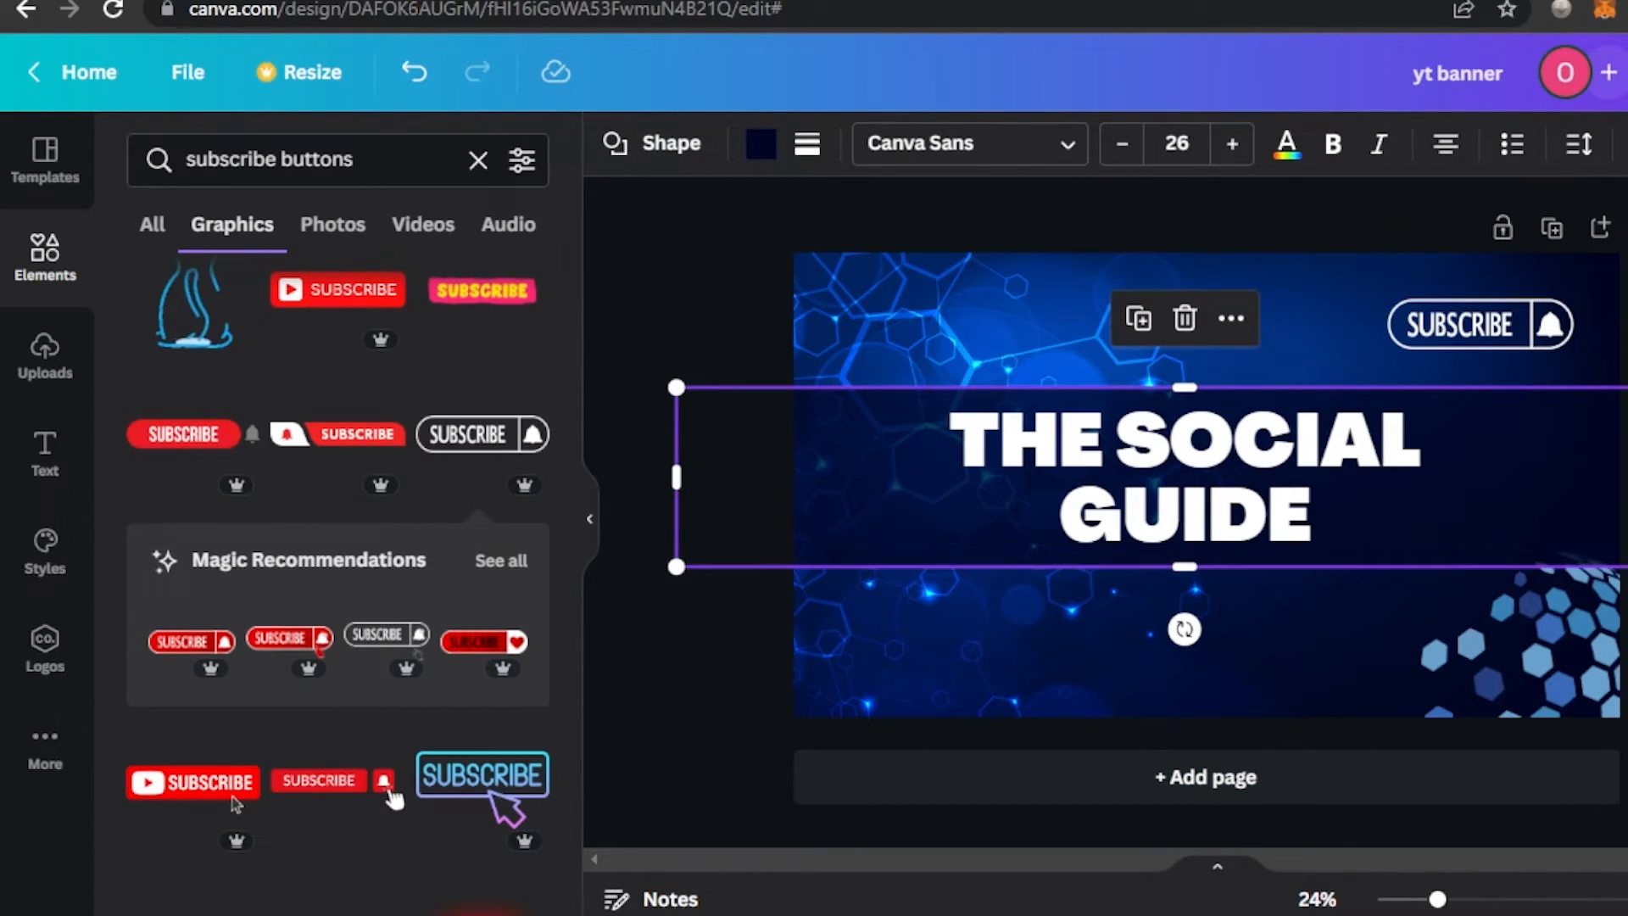
click(1330, 369)
Look through the text and page animation options for the "THE SOCIAL GUIDE" heading without applying one
click(1215, 488)
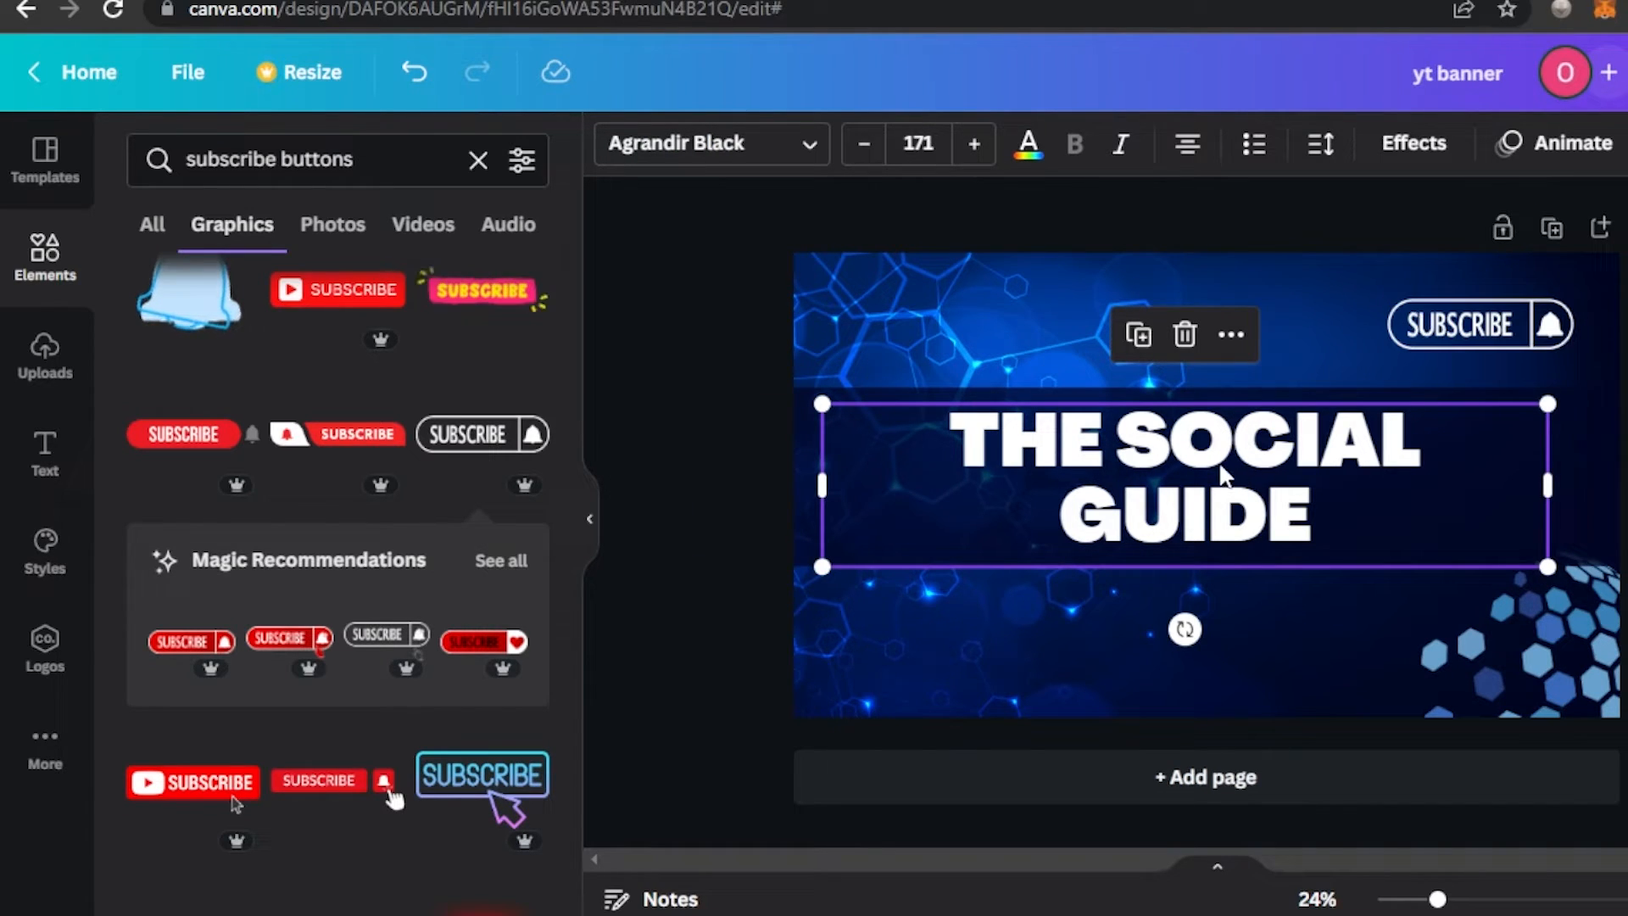
click(1512, 143)
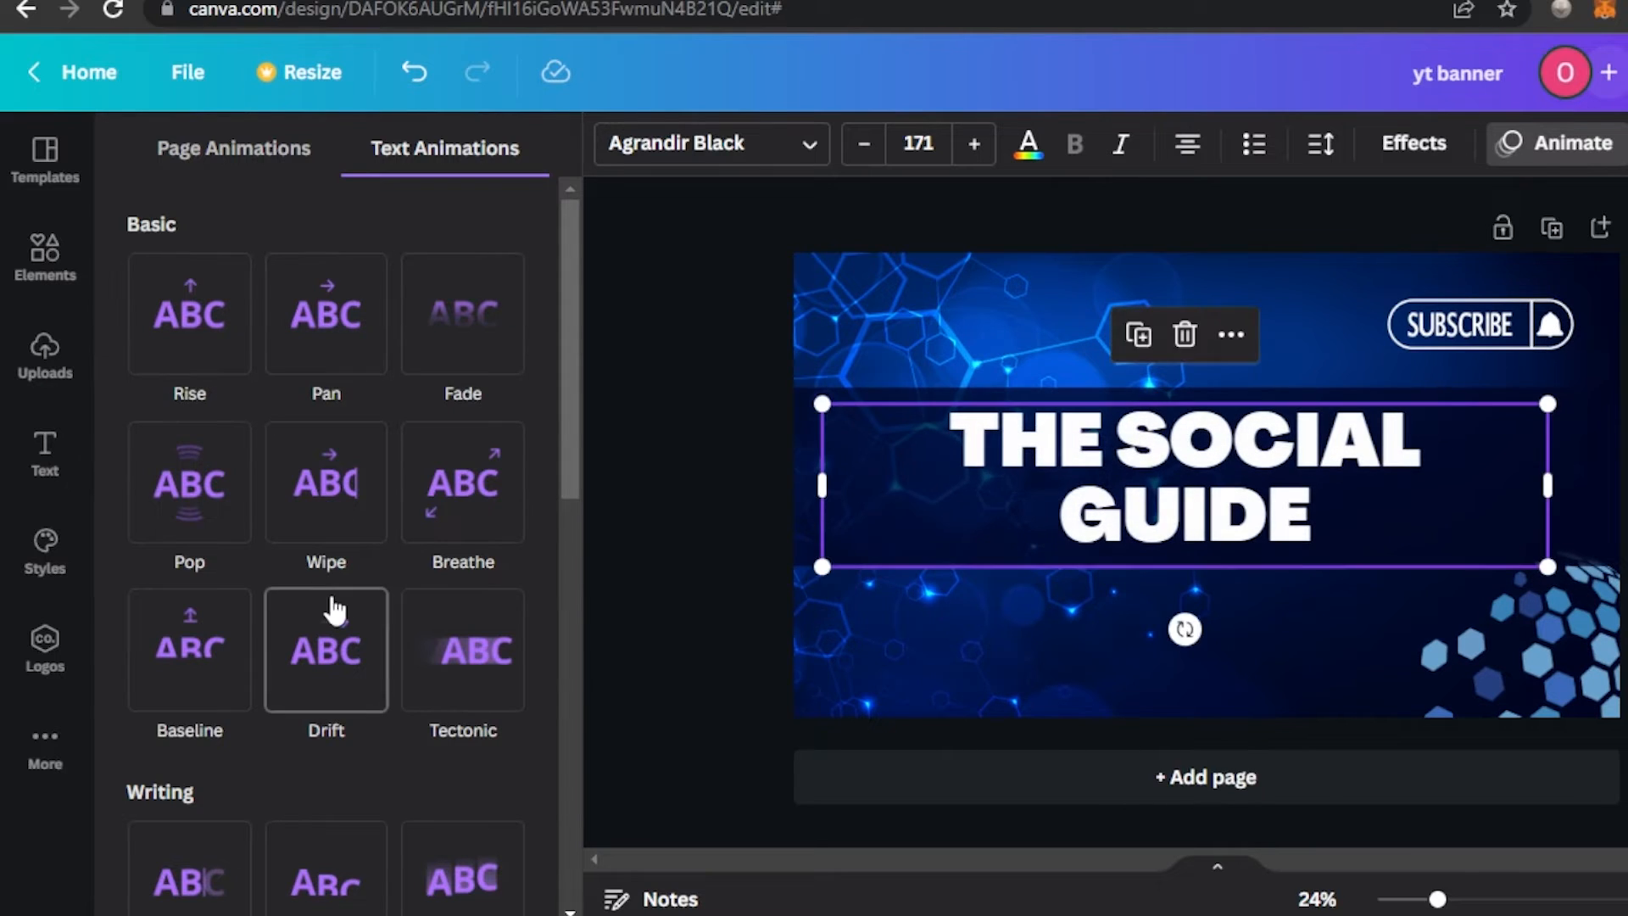
mouse_move(568, 334)
mouse_down()
mouse_move(565, 729)
mouse_move(575, 334)
mouse_up()
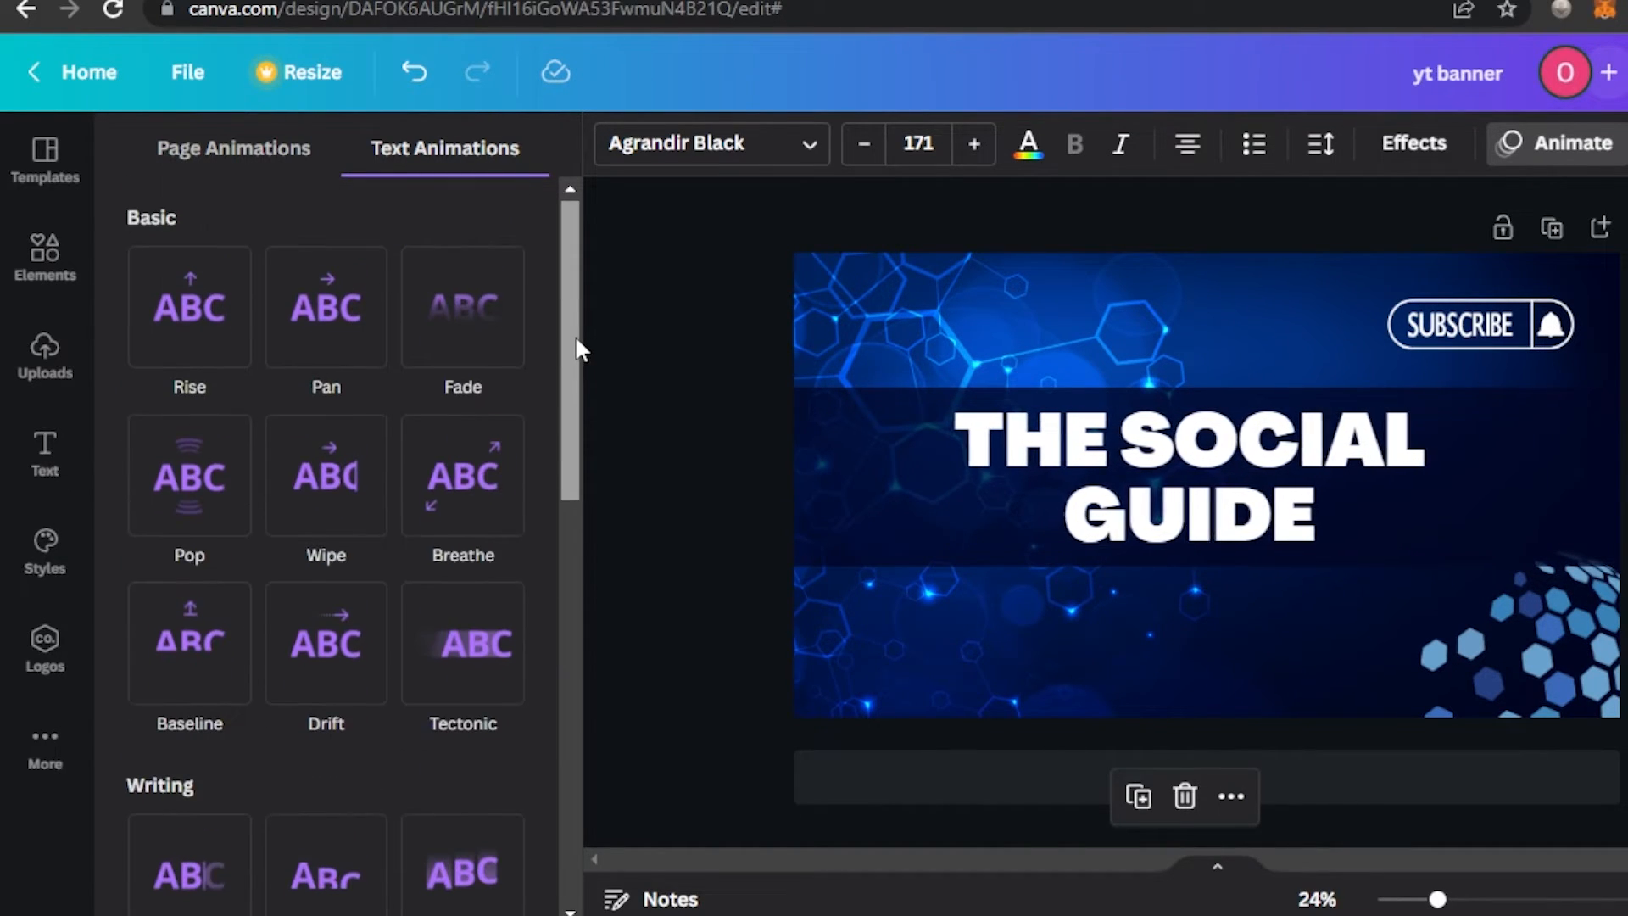
click(242, 152)
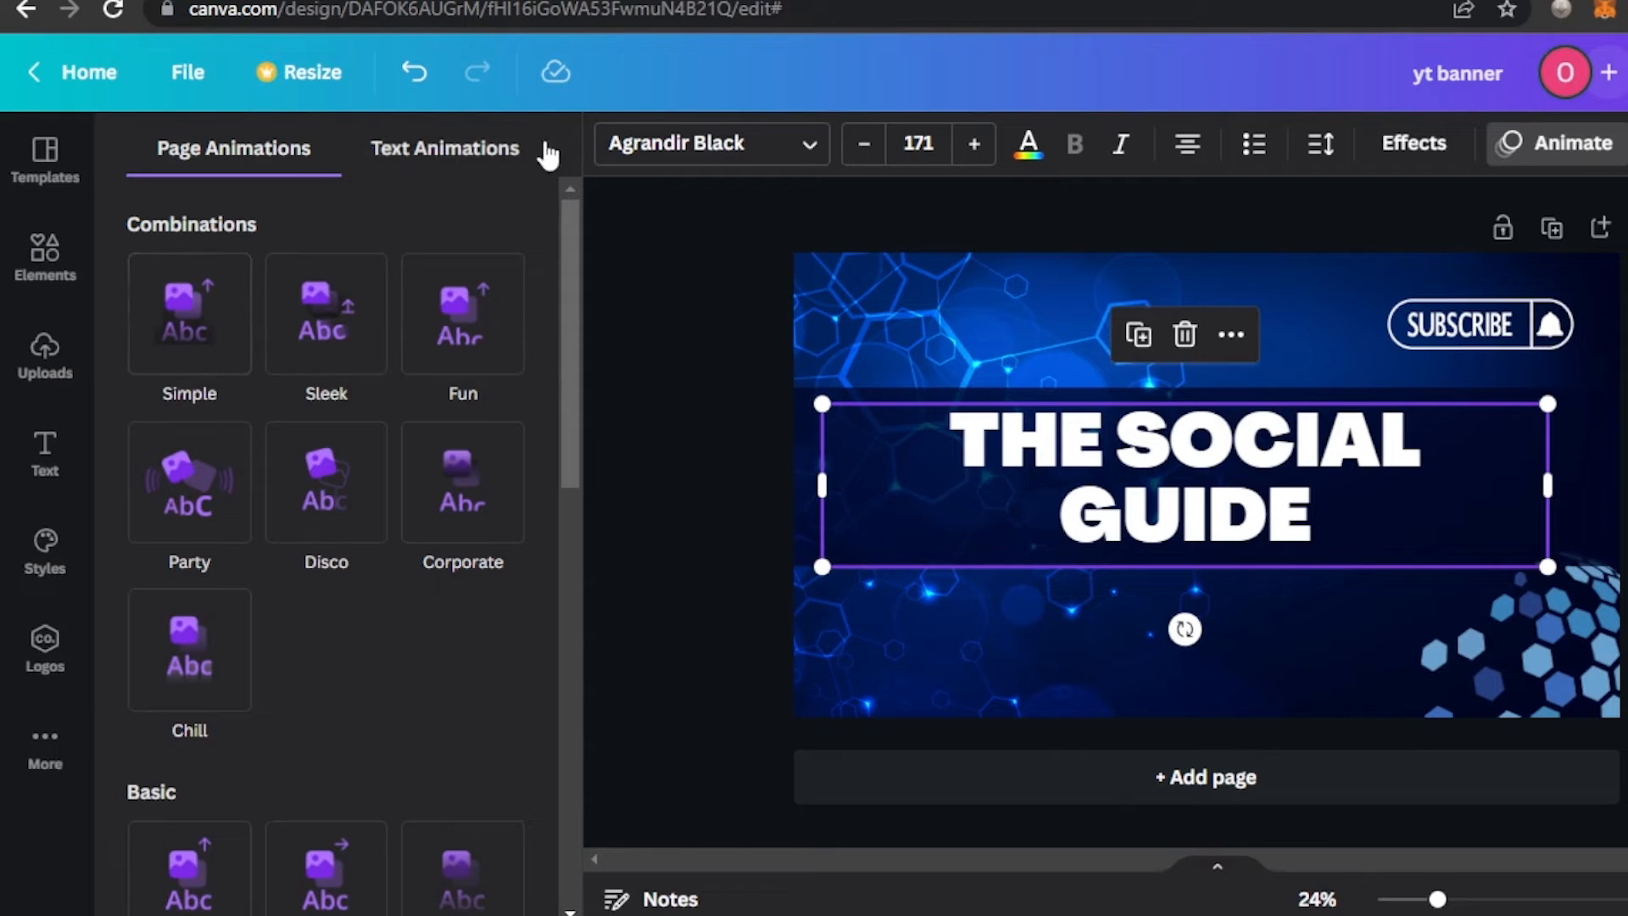
key(Escape)
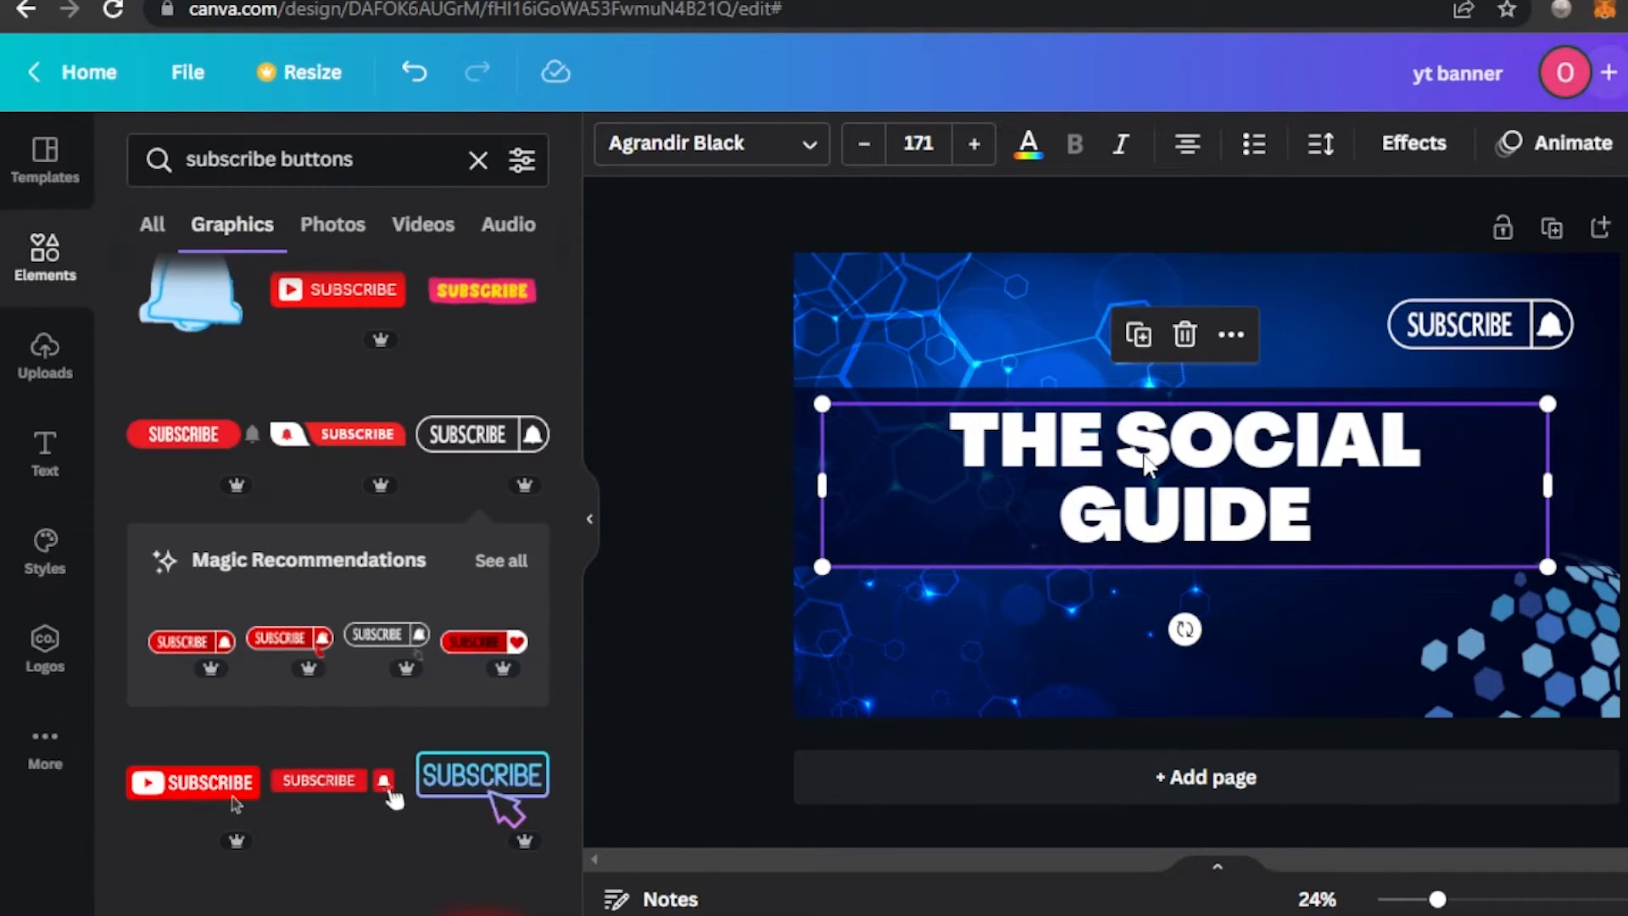
Try the Lift effect on the heading, settle on the Shadow style and set the shadow color to black
click(1411, 146)
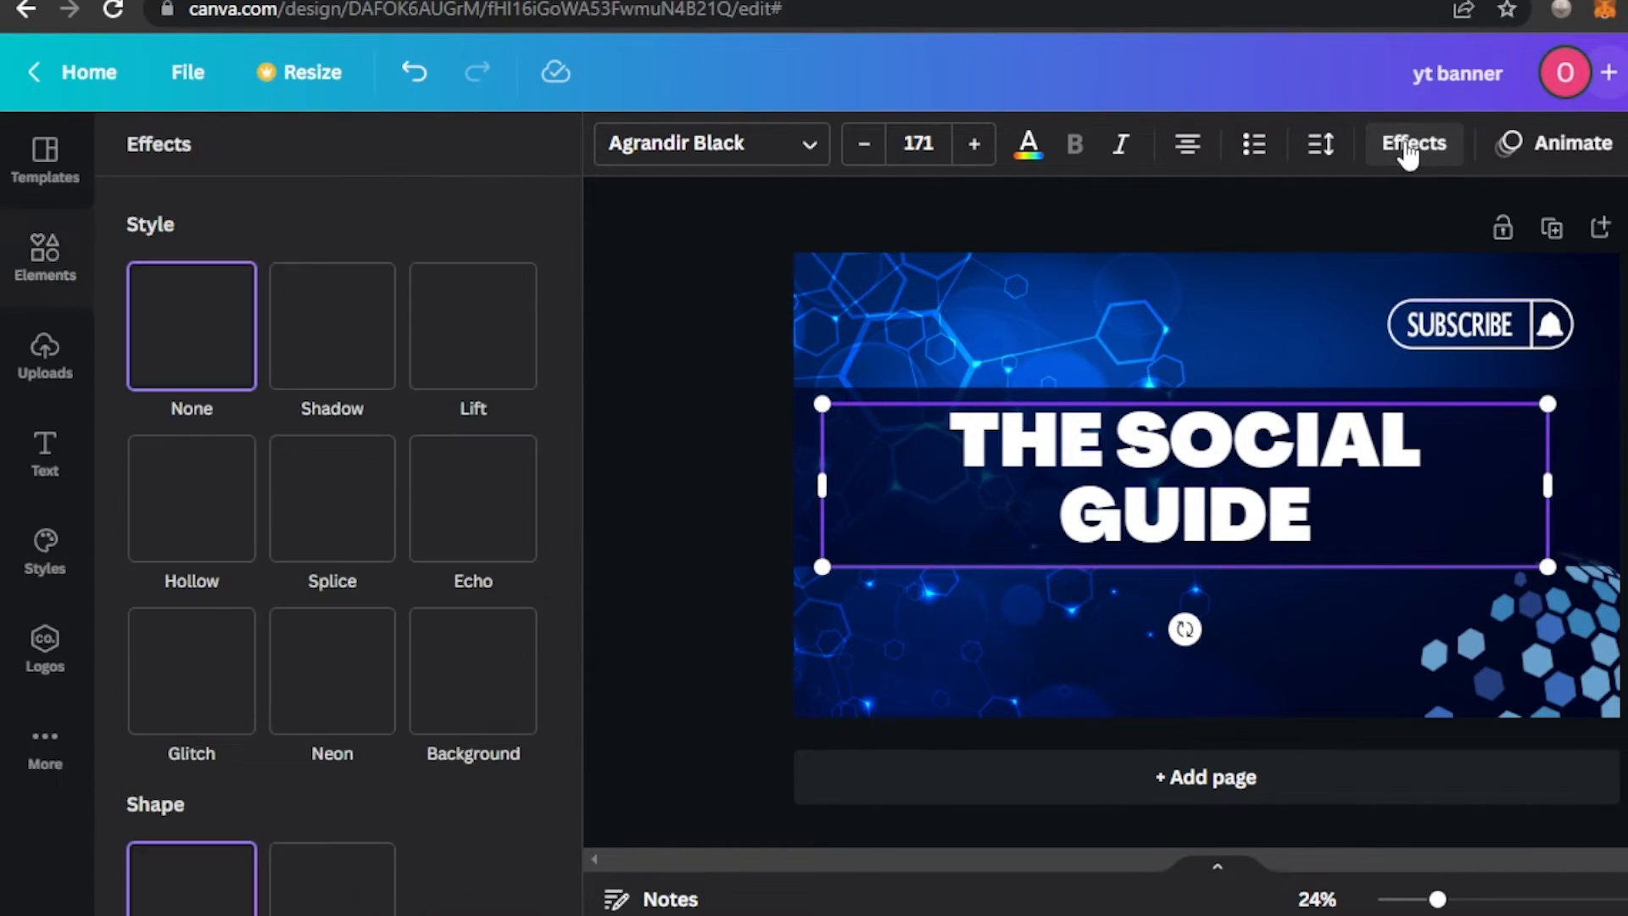
click(371, 348)
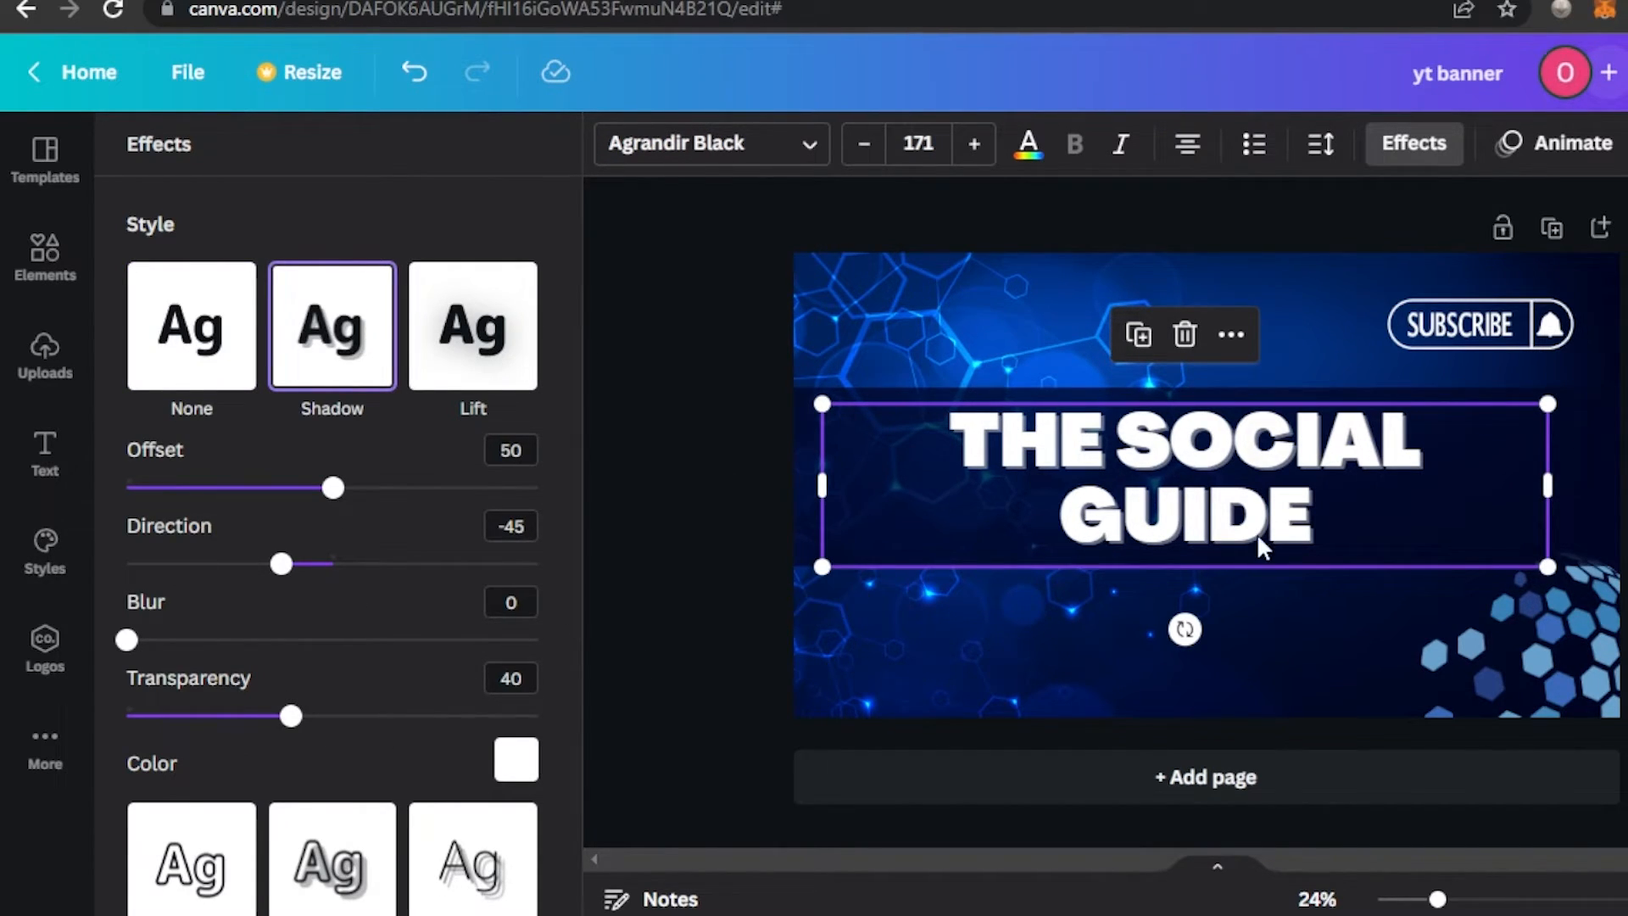
click(454, 343)
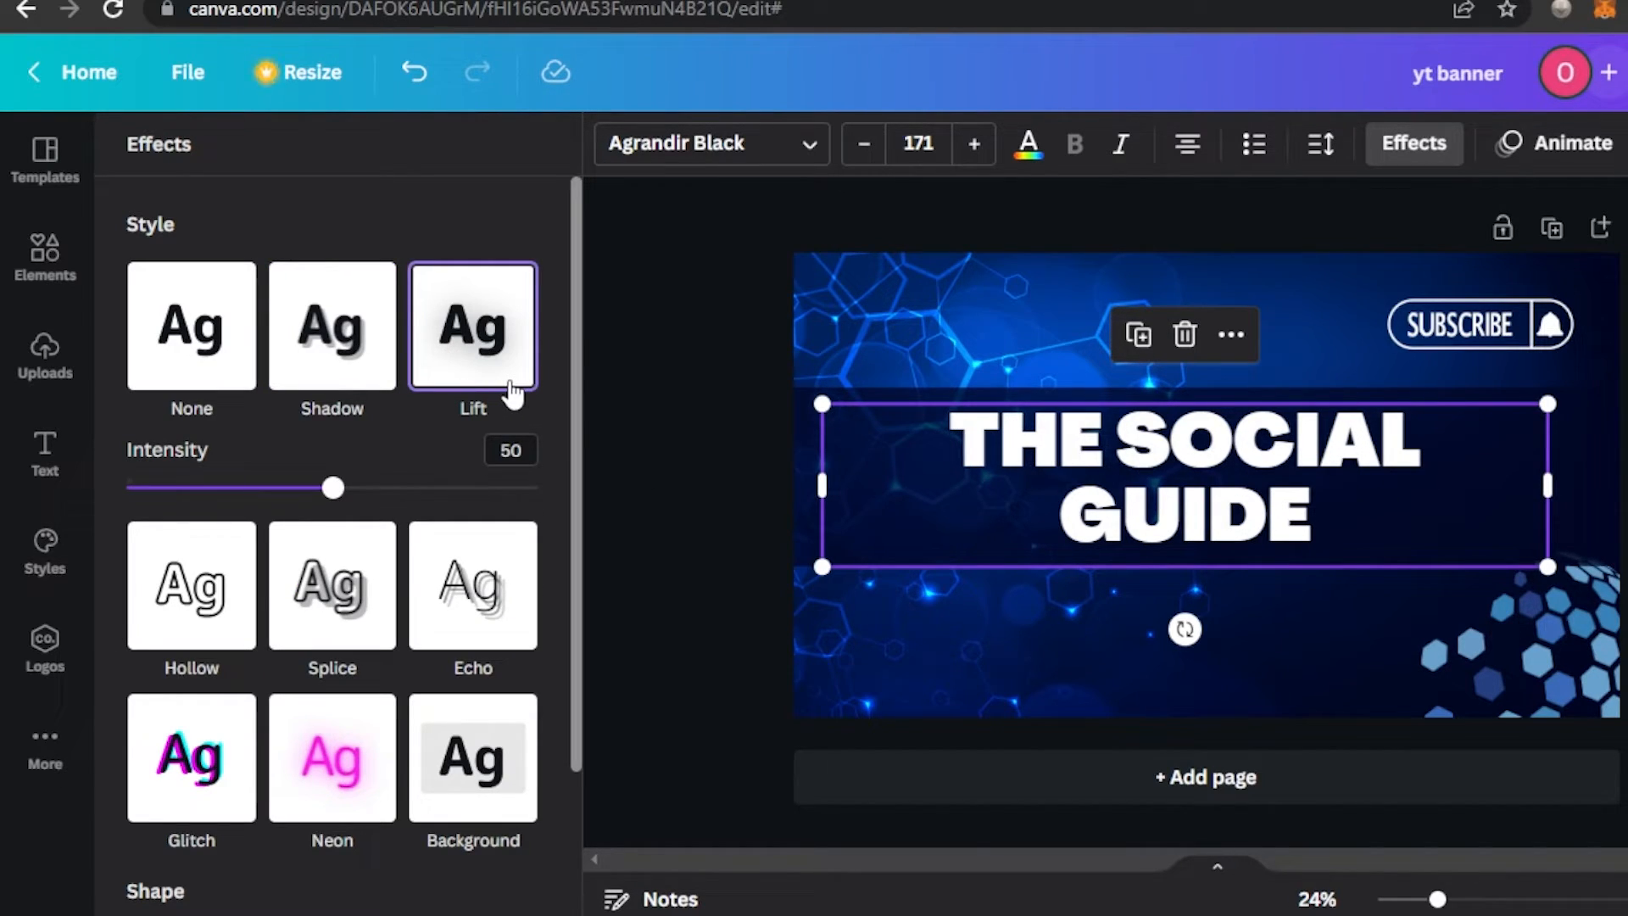
click(298, 364)
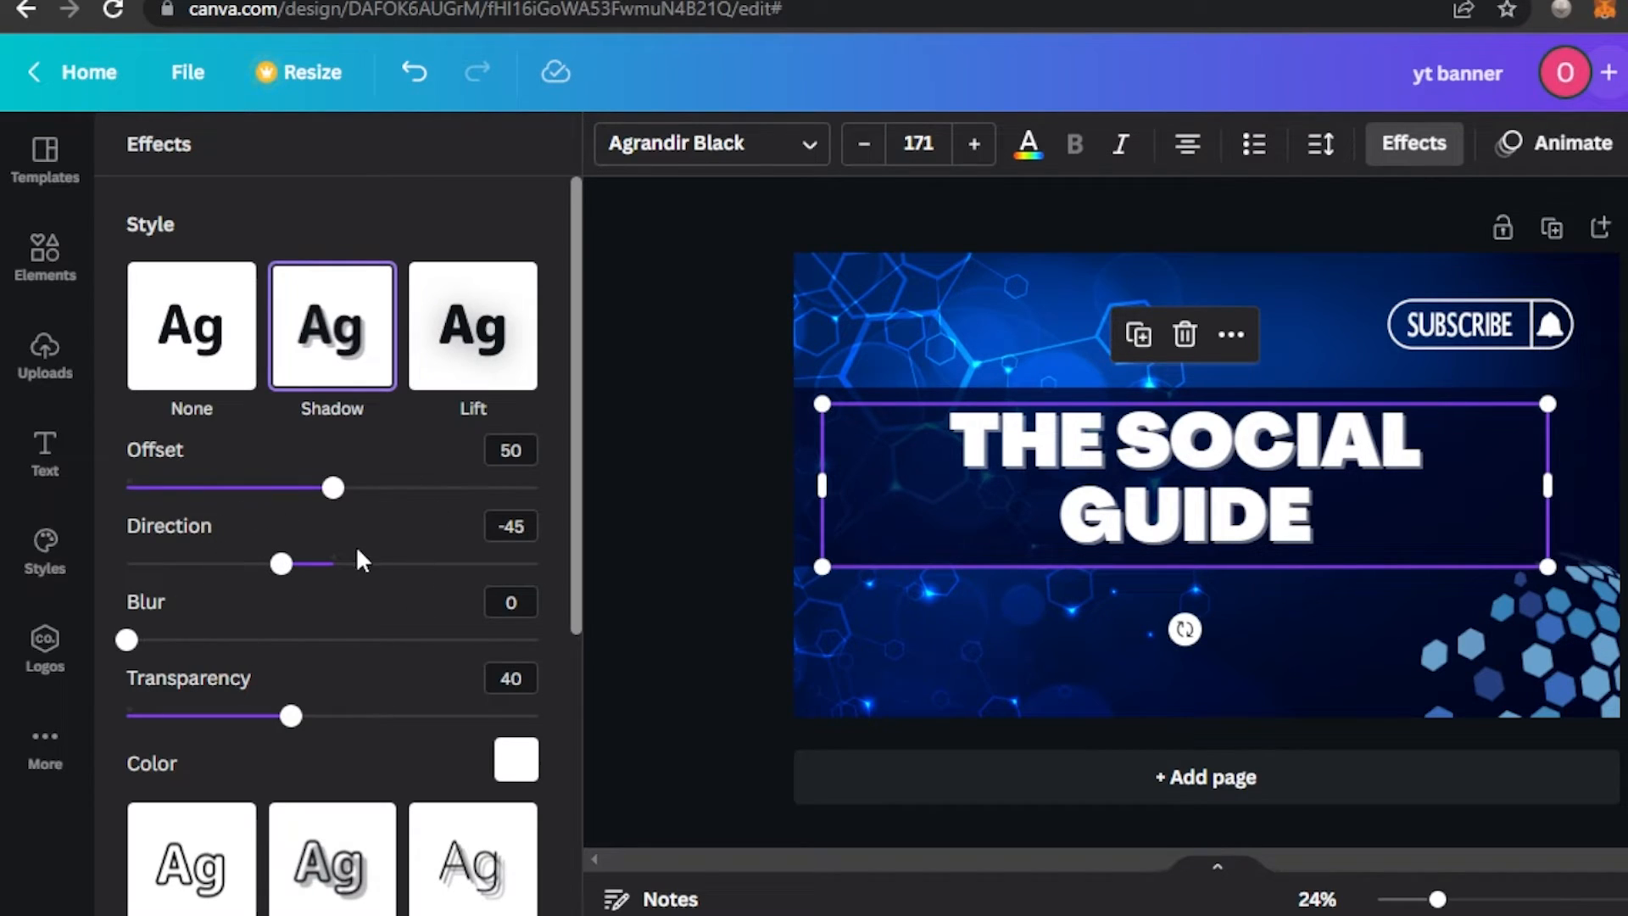
click(517, 759)
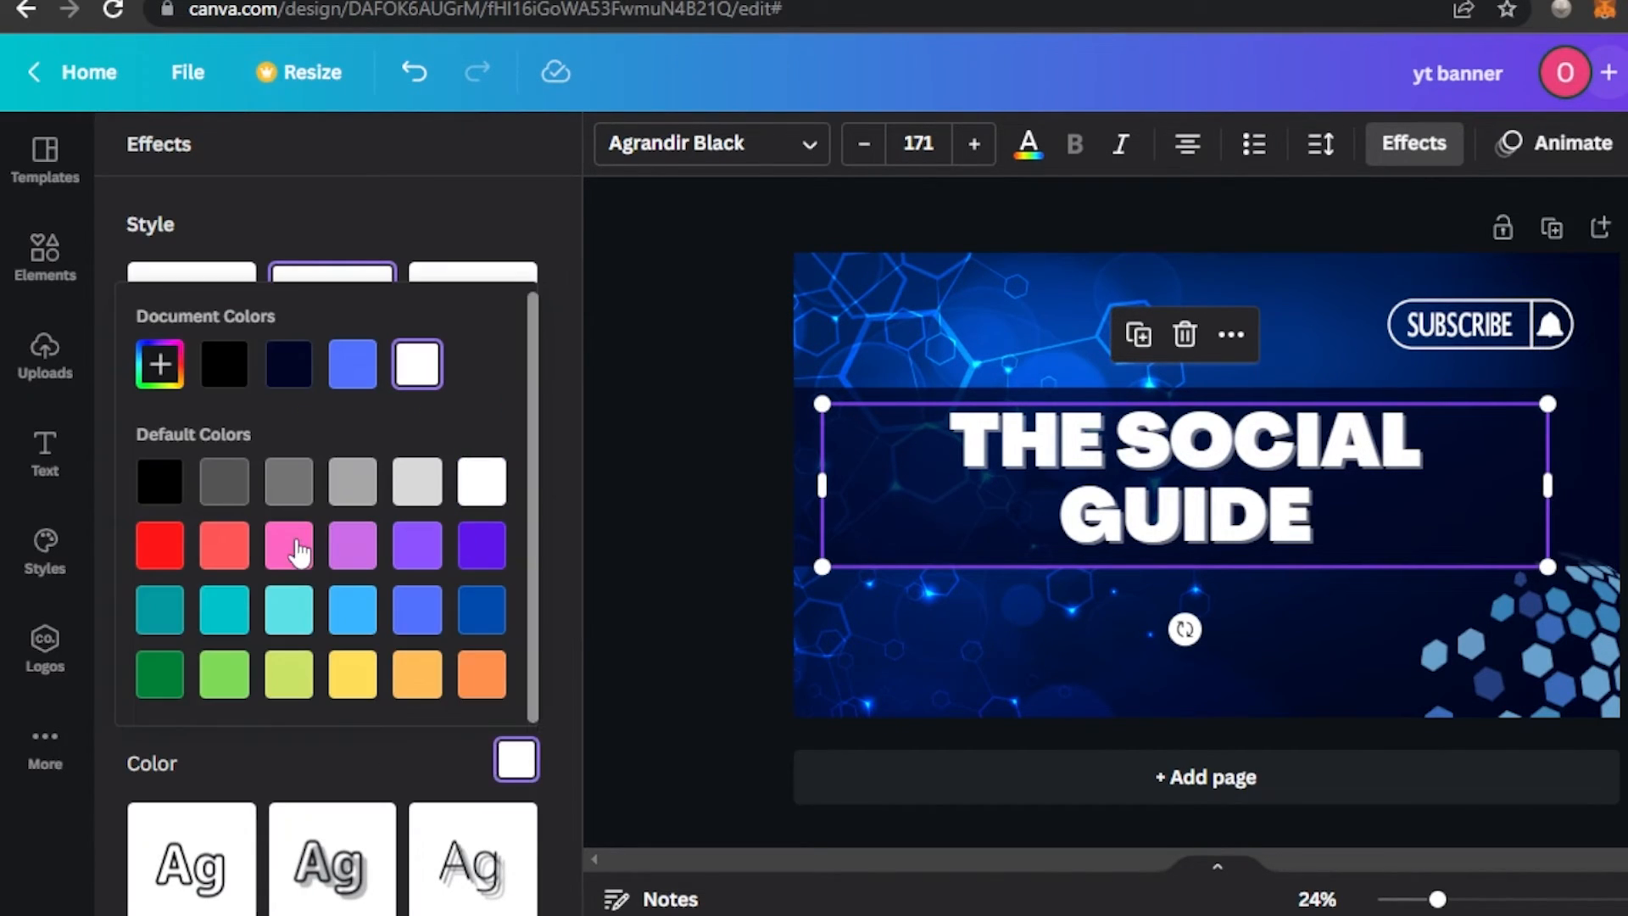
click(224, 382)
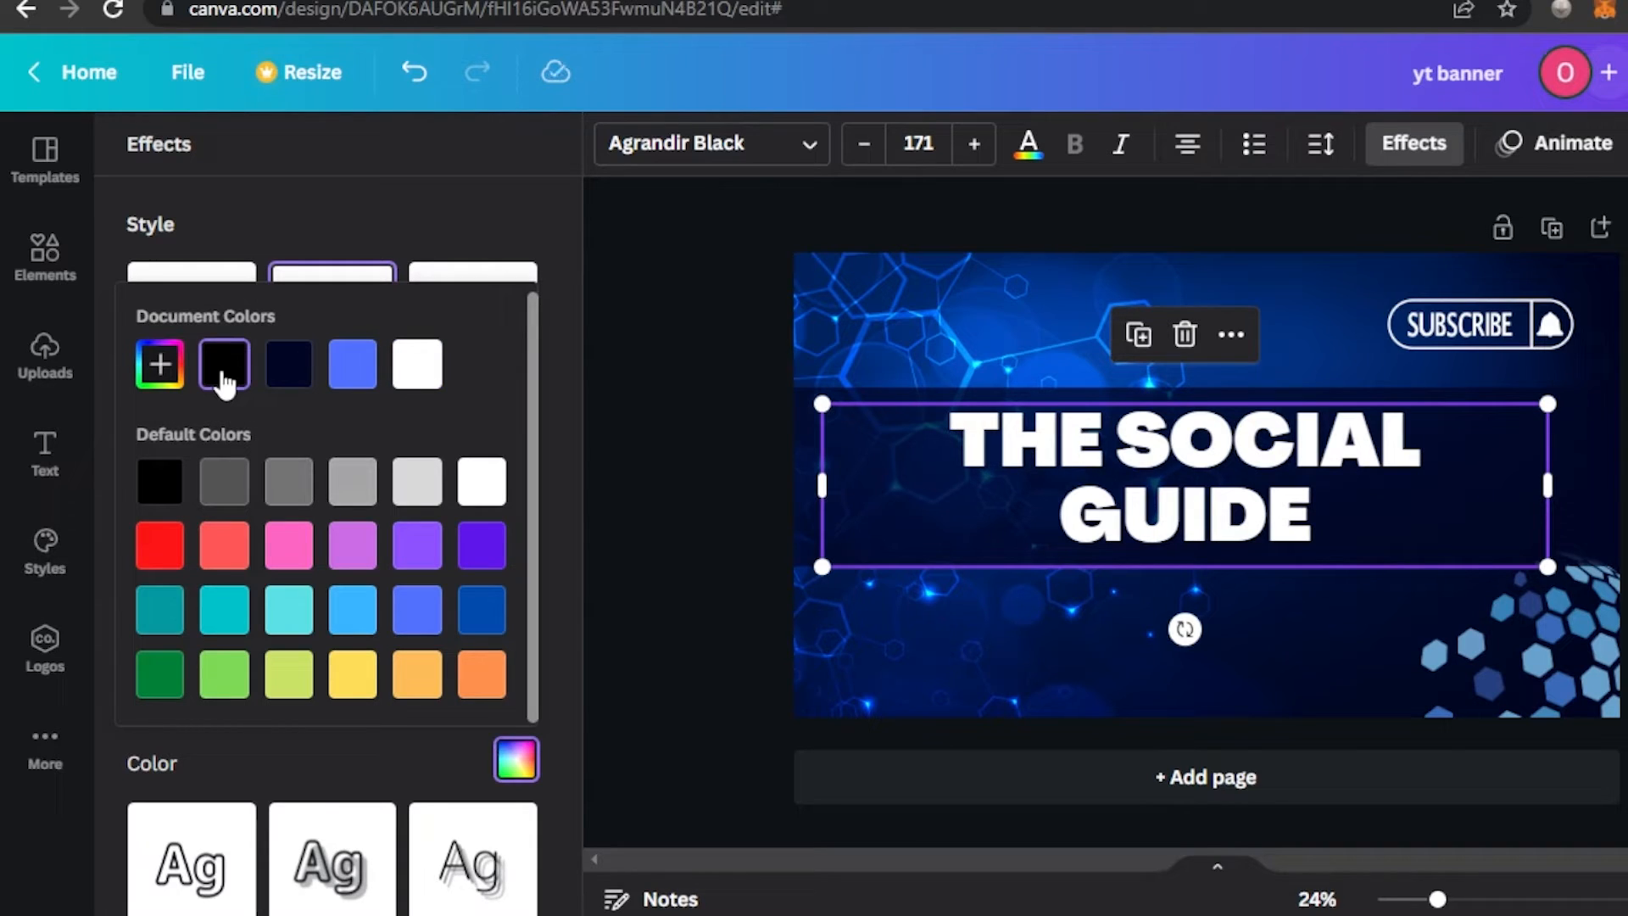
click(701, 354)
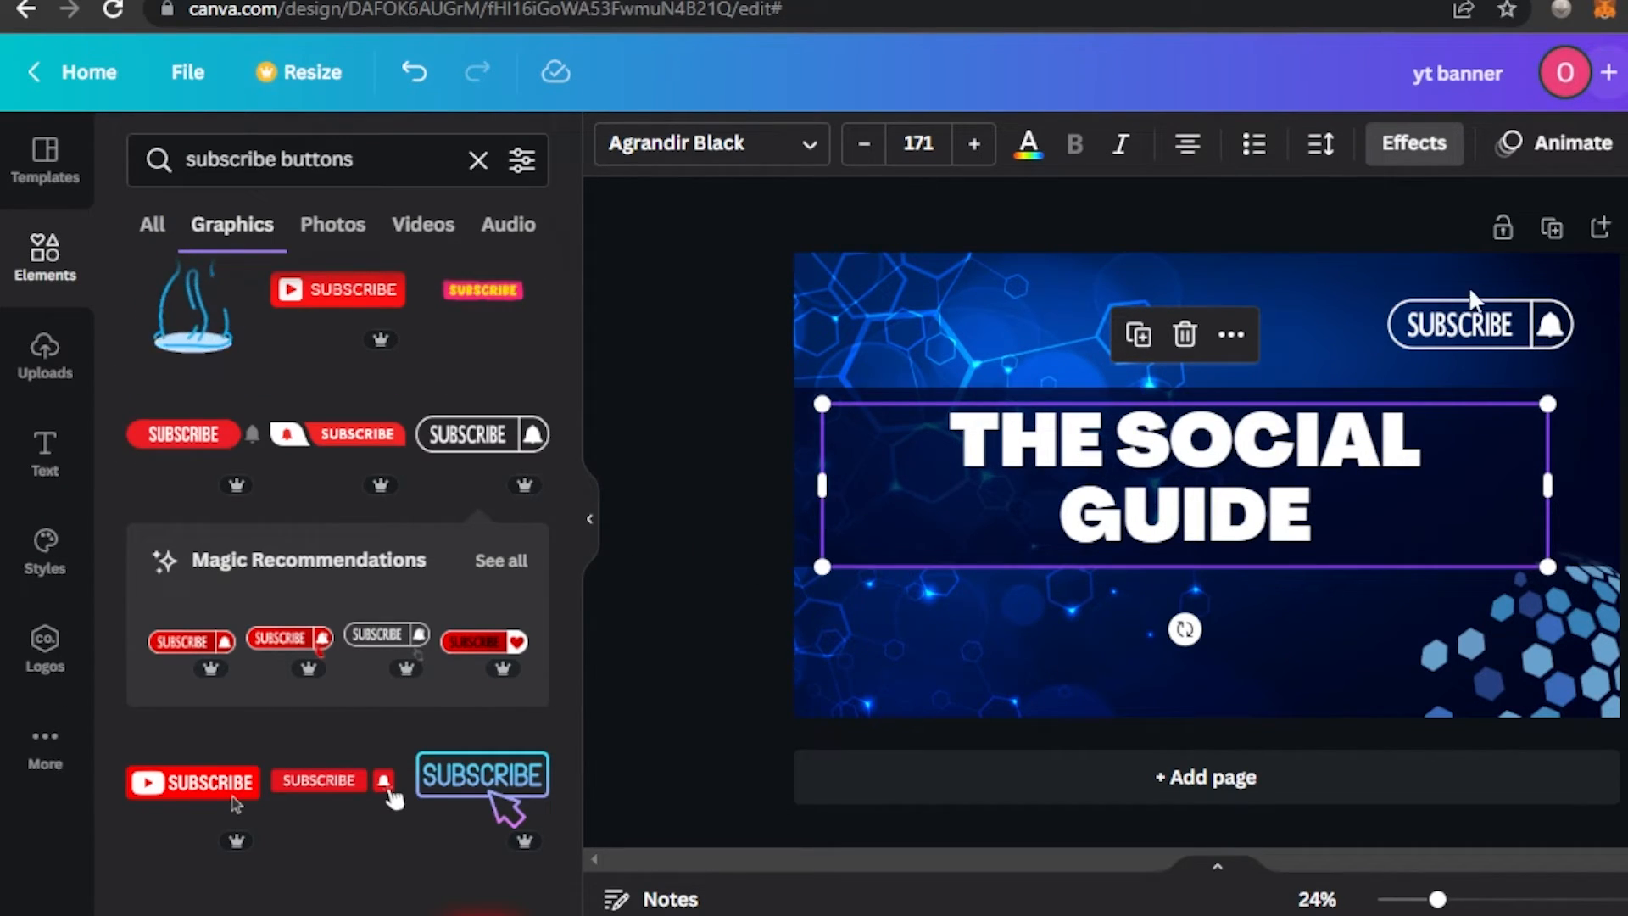
click(1408, 217)
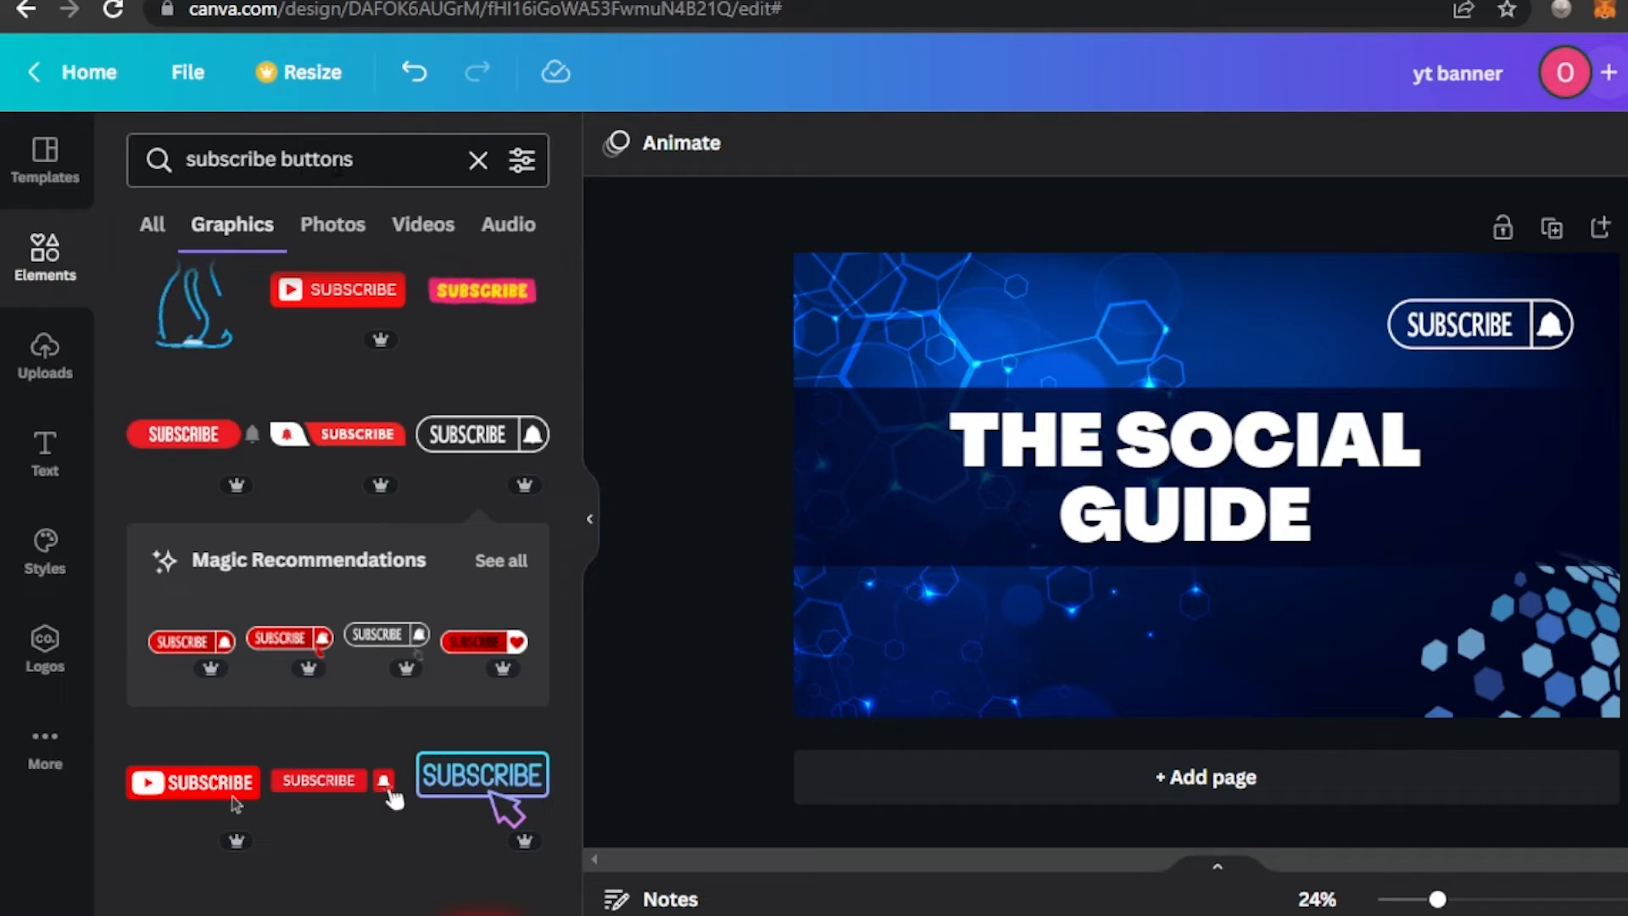
Clear the current search term and search all elements for "travel"
click(478, 161)
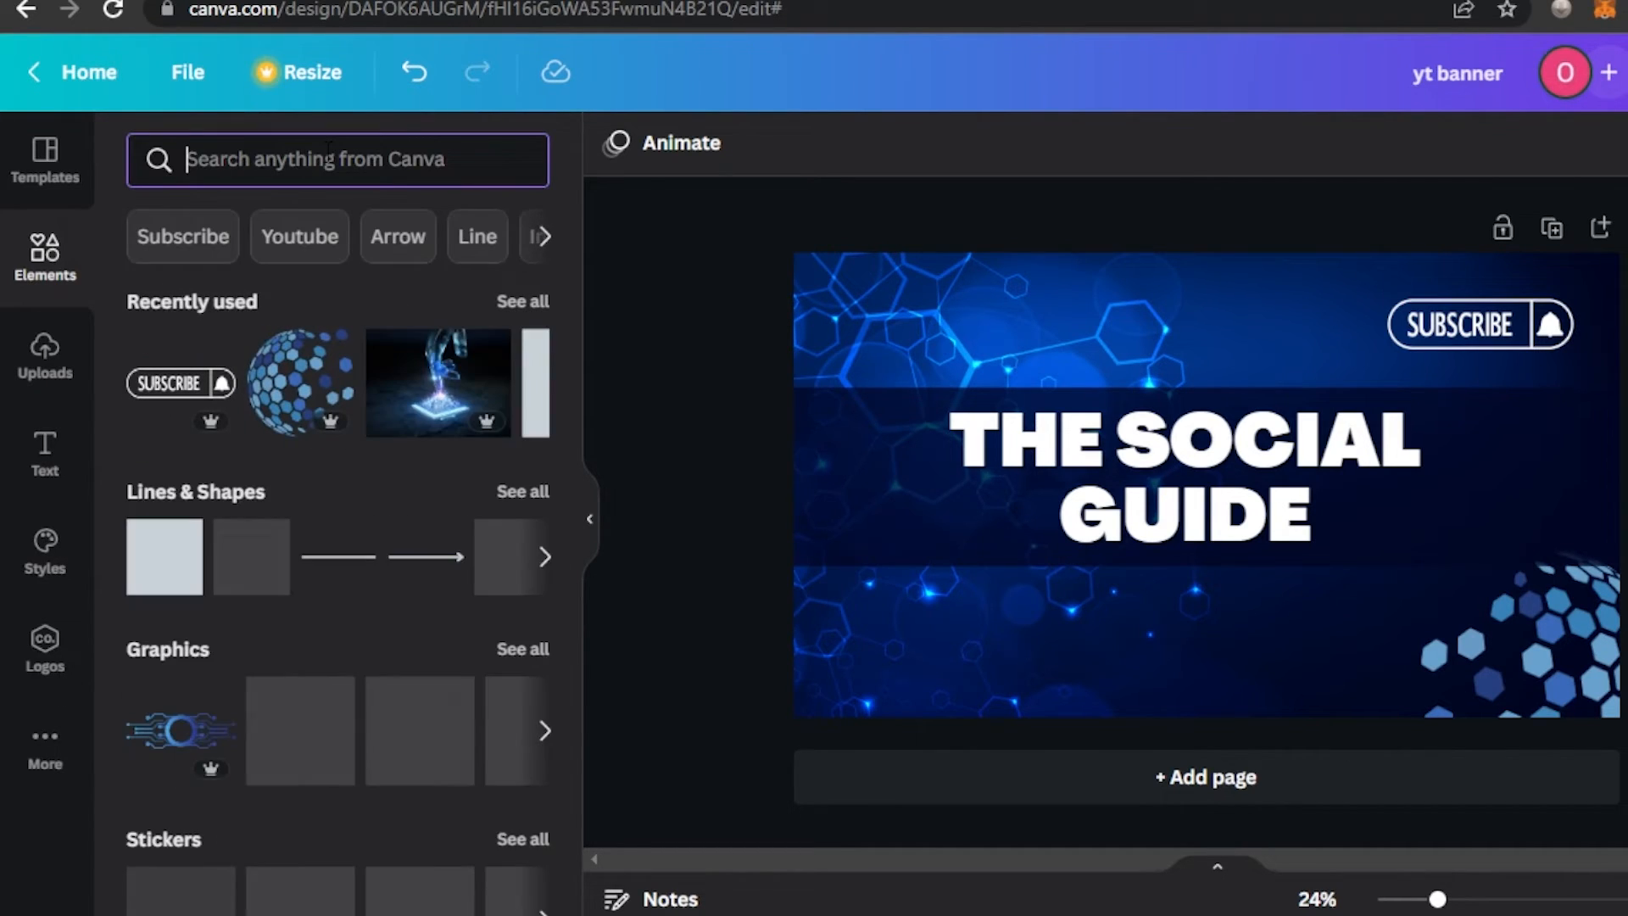
text(tr)
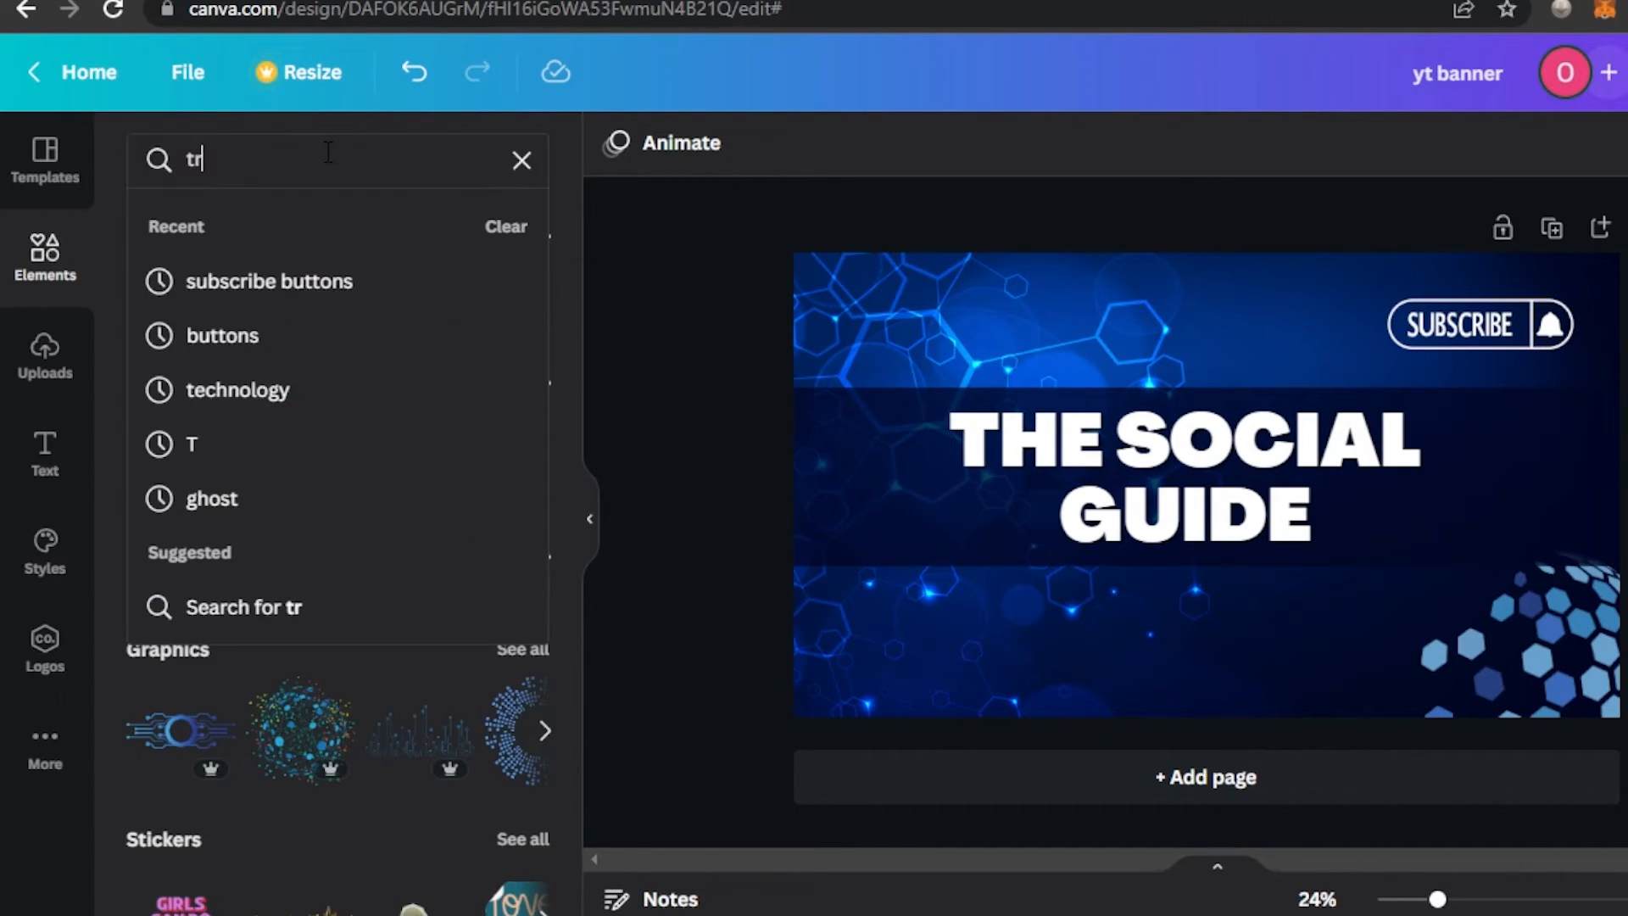
text(avel)
key(Return)
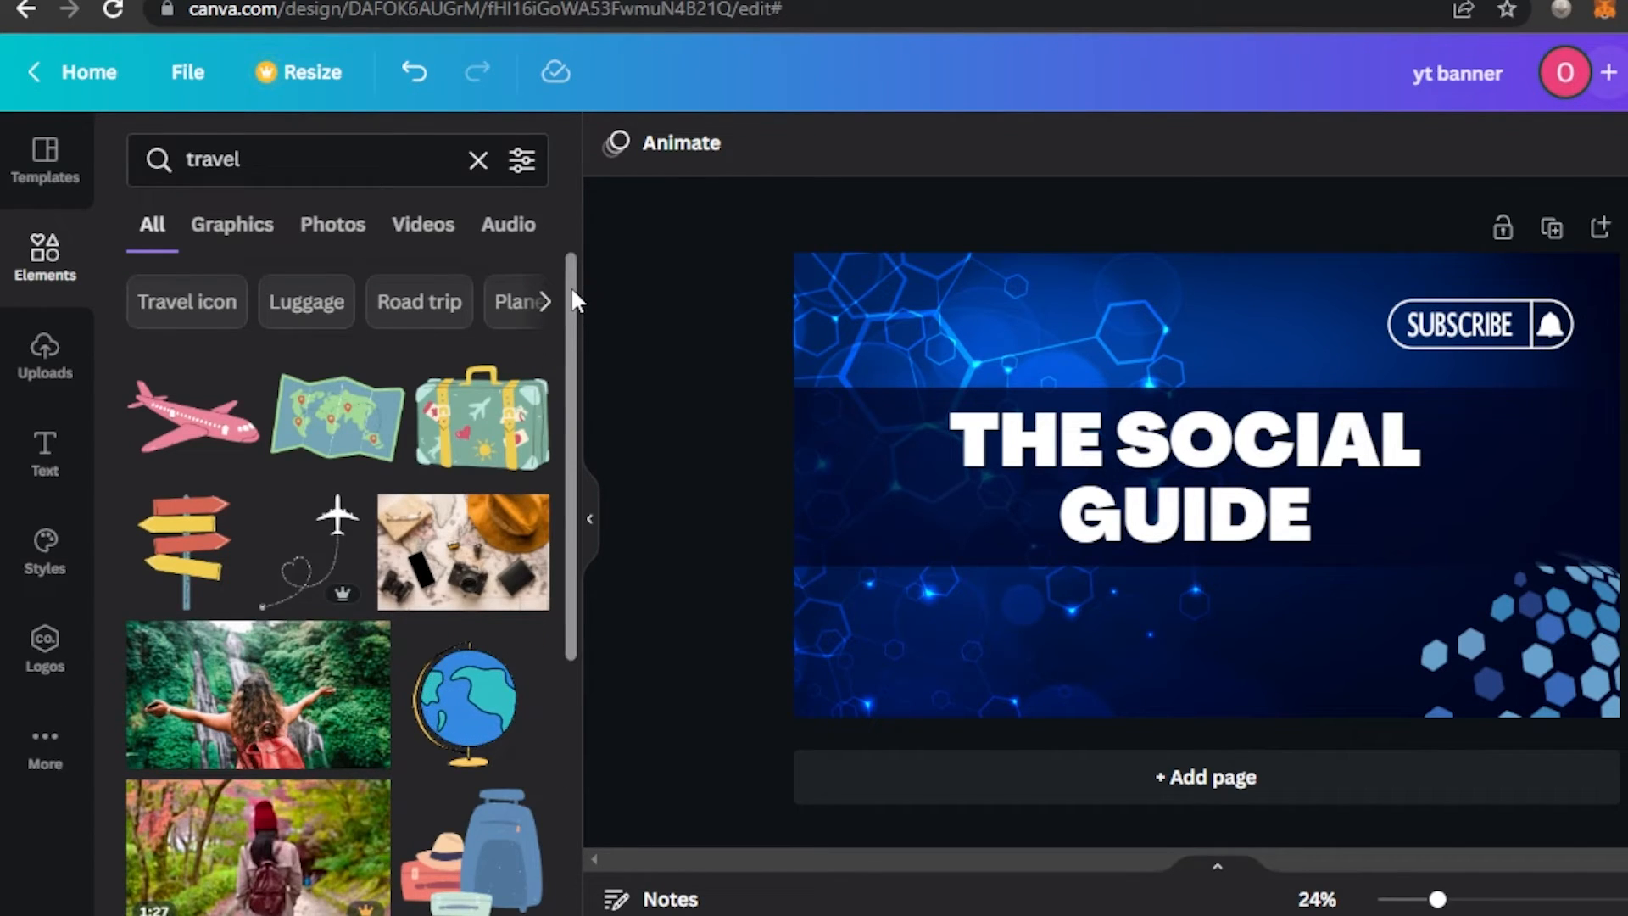
Look through the travel element results and the ready-made text styles without adding anything
scroll(570, 373, down, 4)
scroll(562, 461, down, 10)
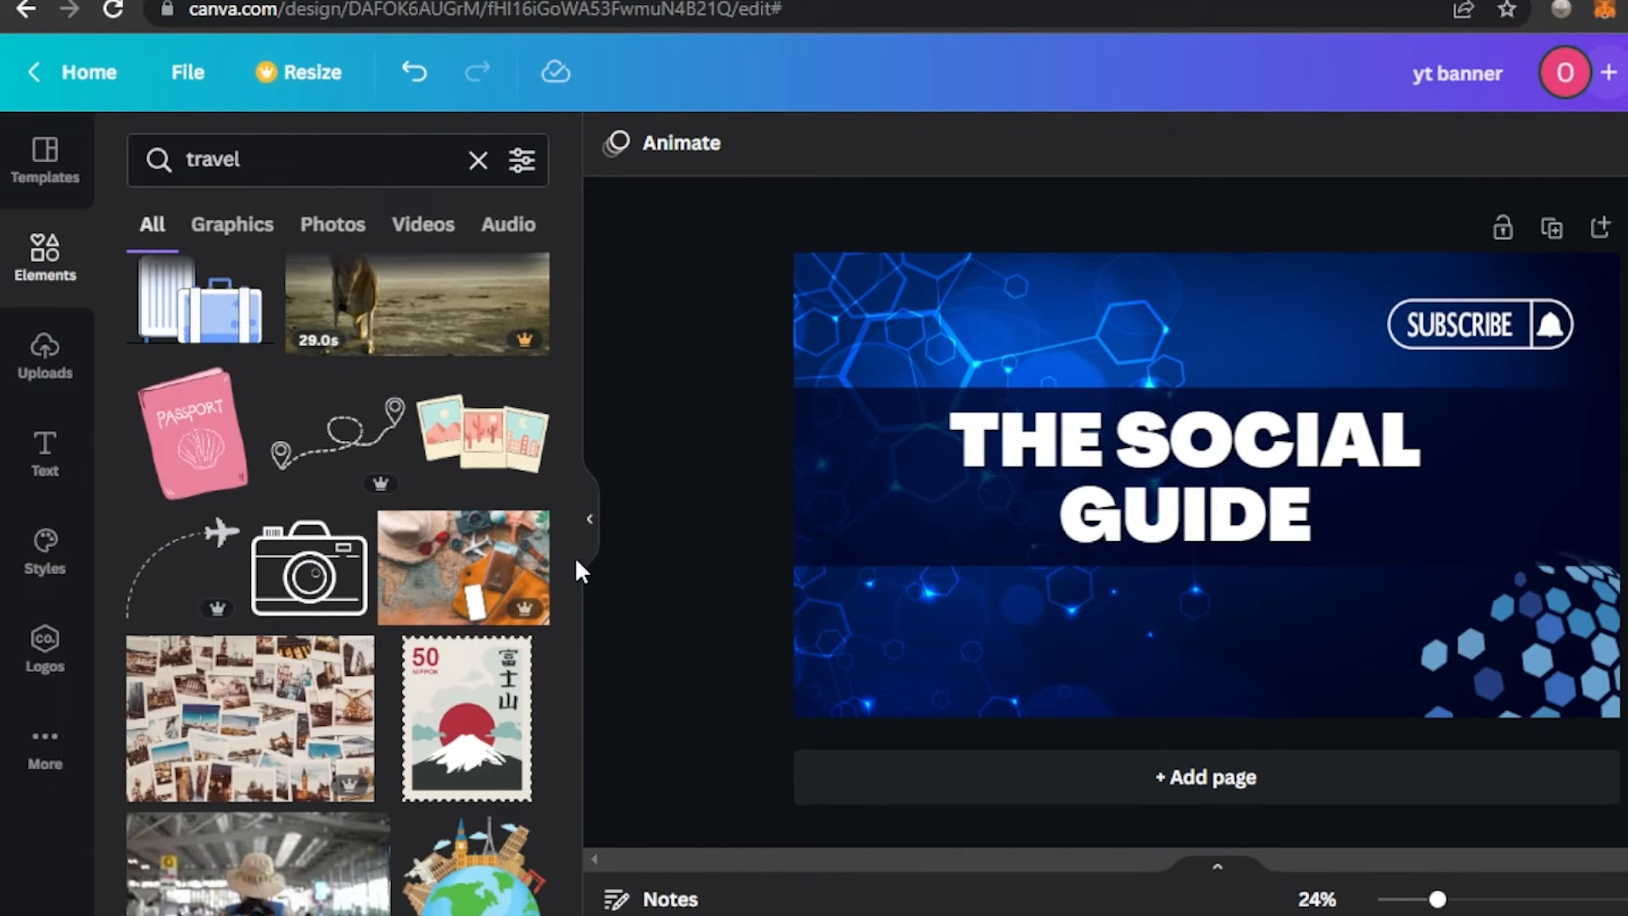
drag(568, 556, 573, 662)
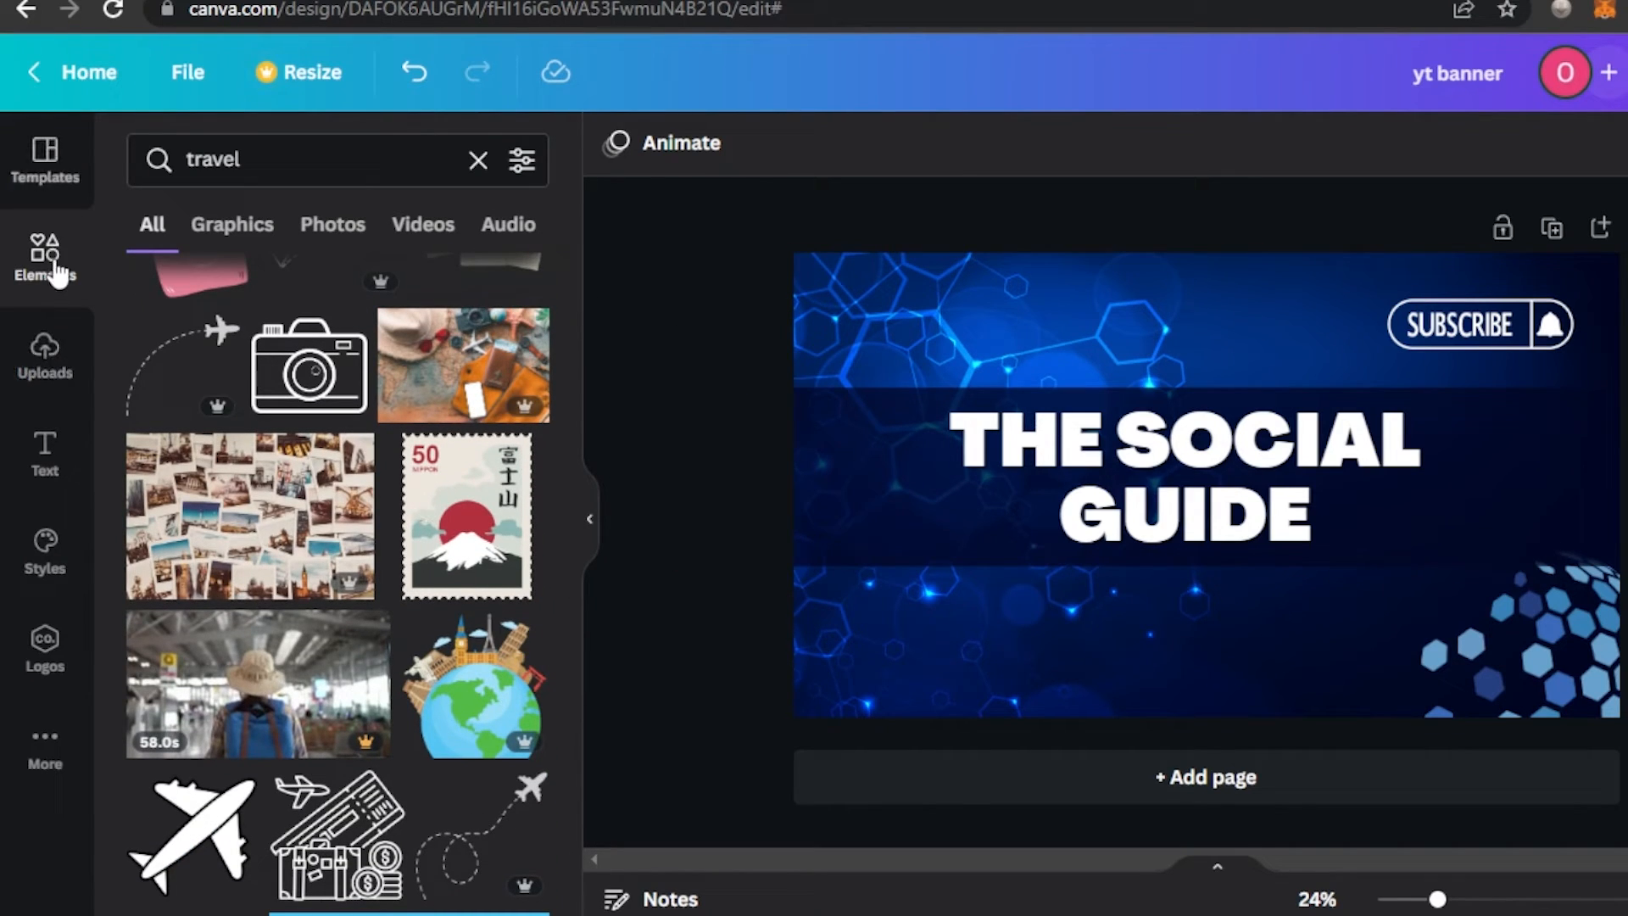
click(46, 458)
scroll(436, 346, down, 1)
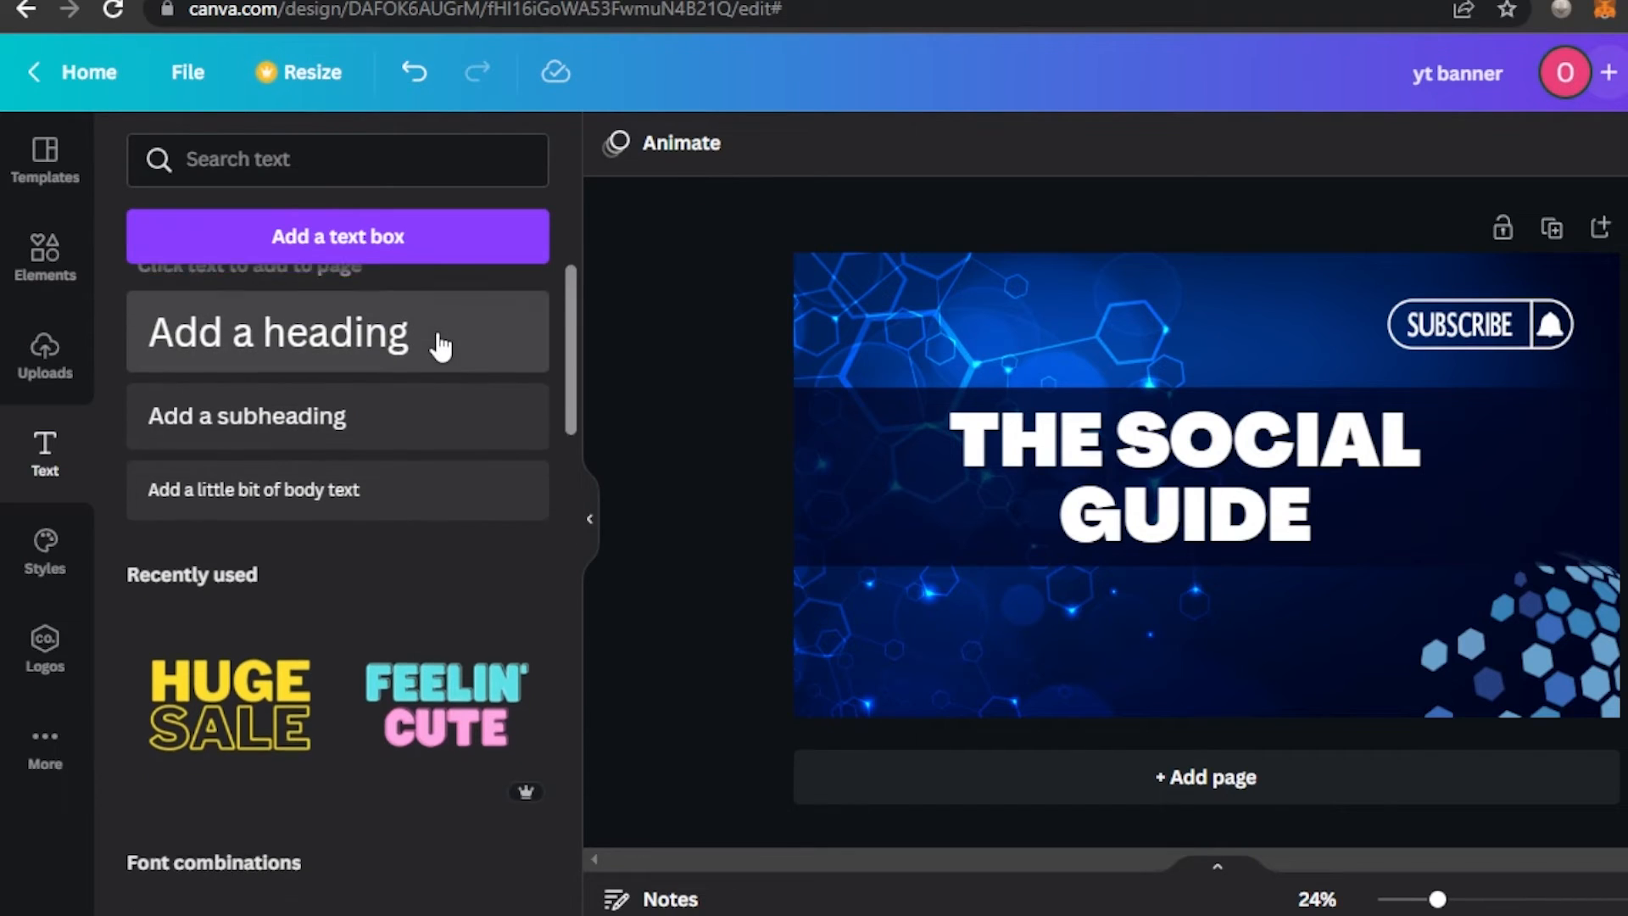
Add a second page and apply the purple mountain "MUSIC RELAXATION" YouTube banner template to it
click(46, 161)
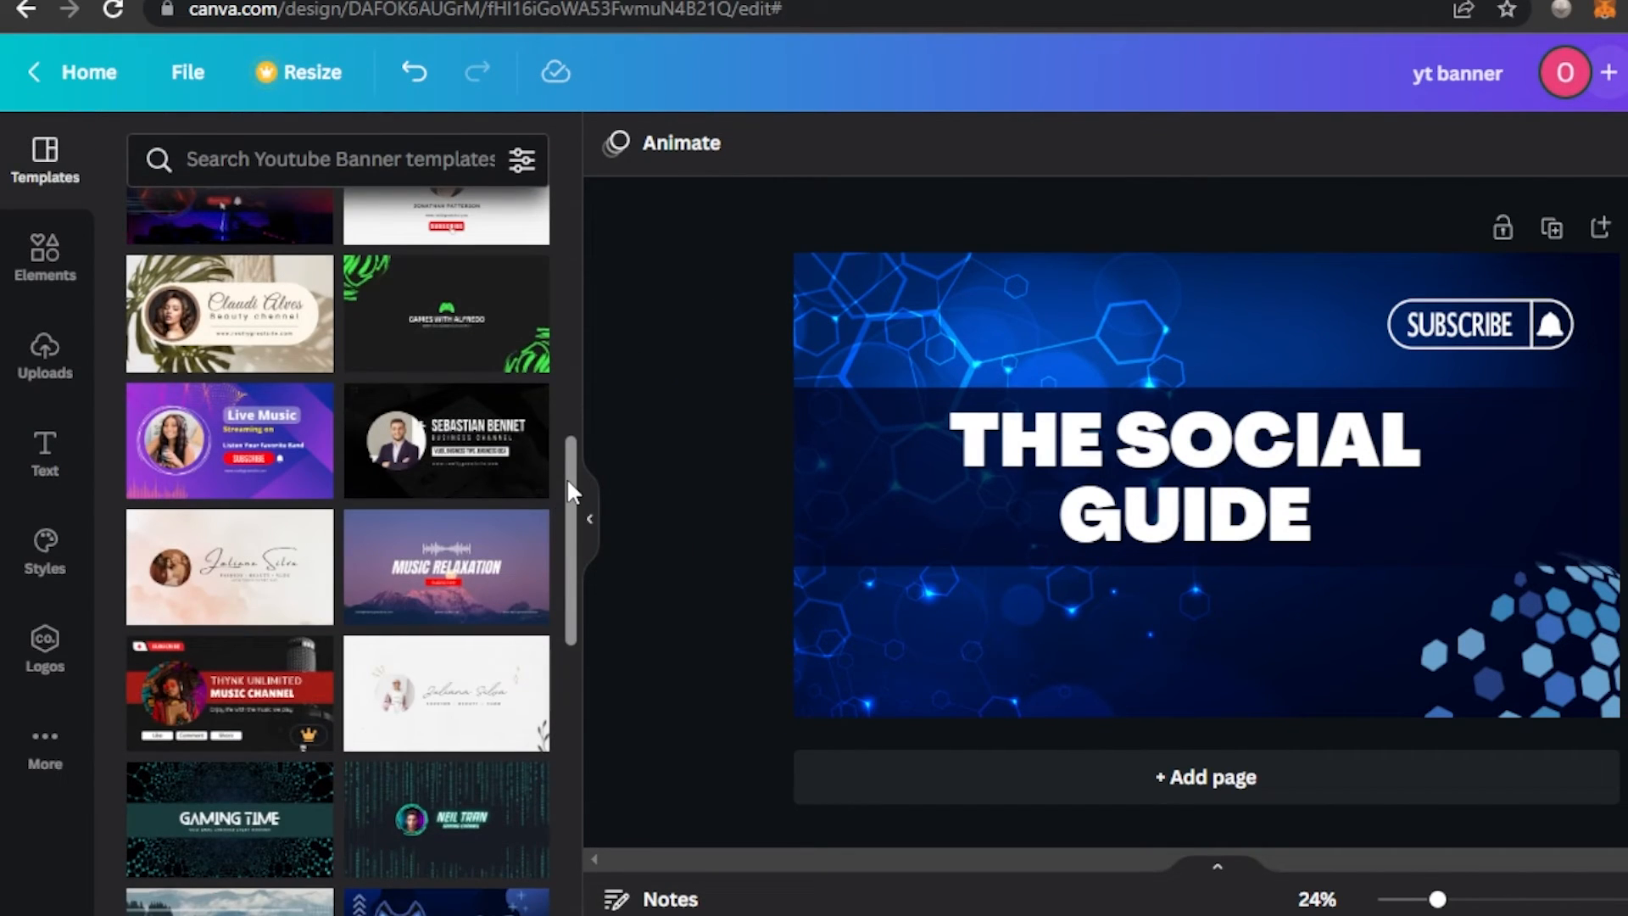
drag(570, 475, 583, 422)
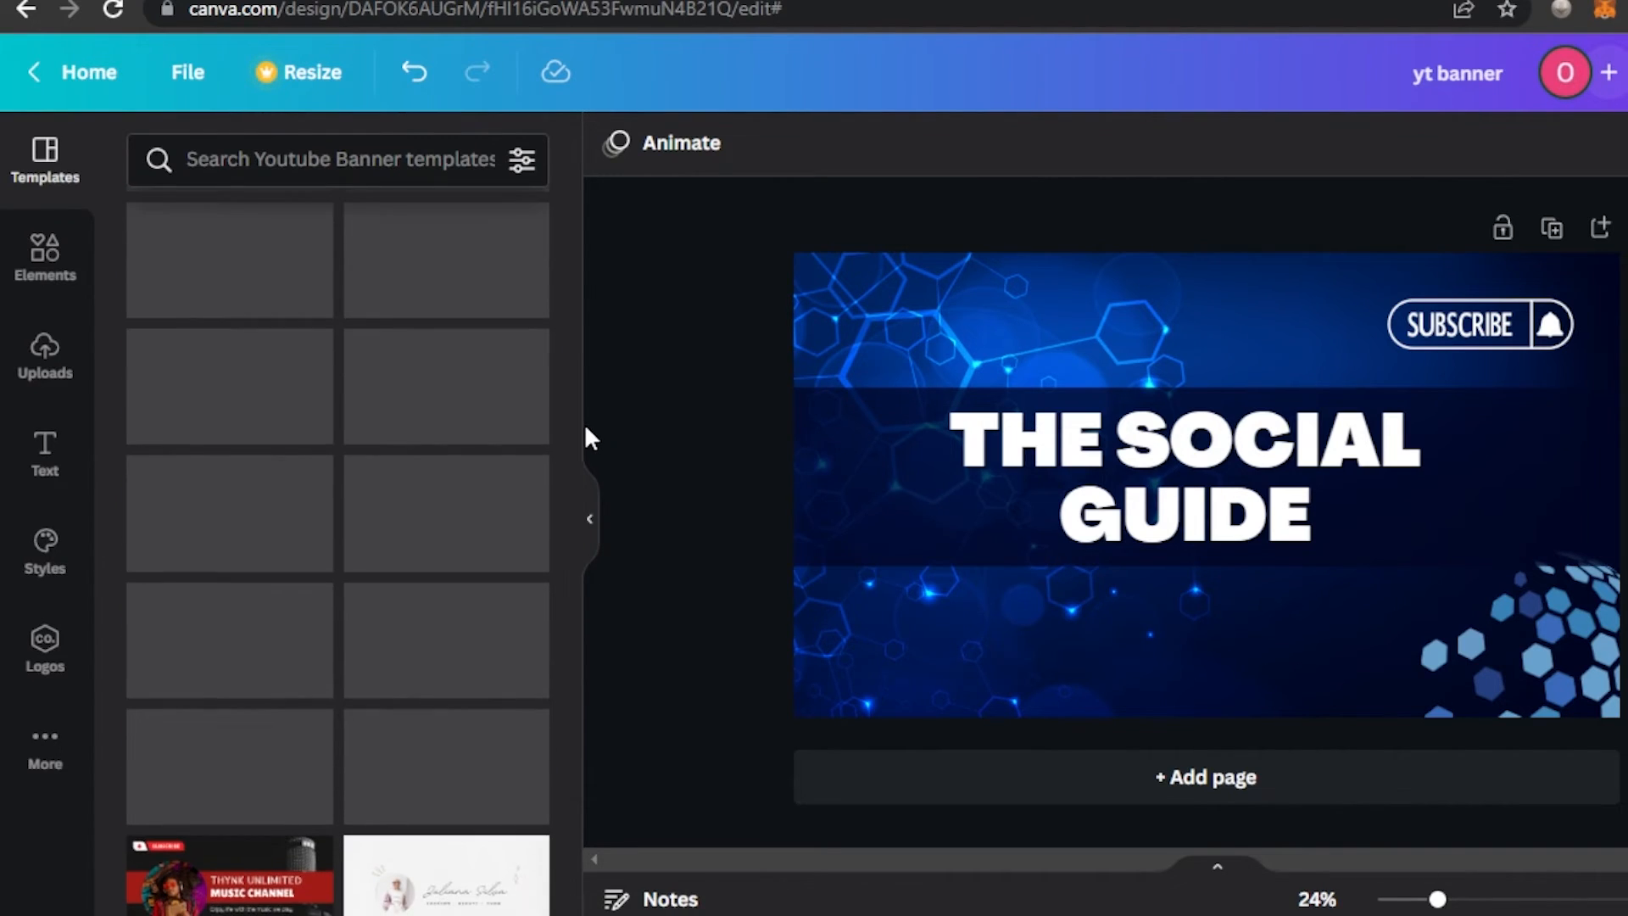
click(1171, 778)
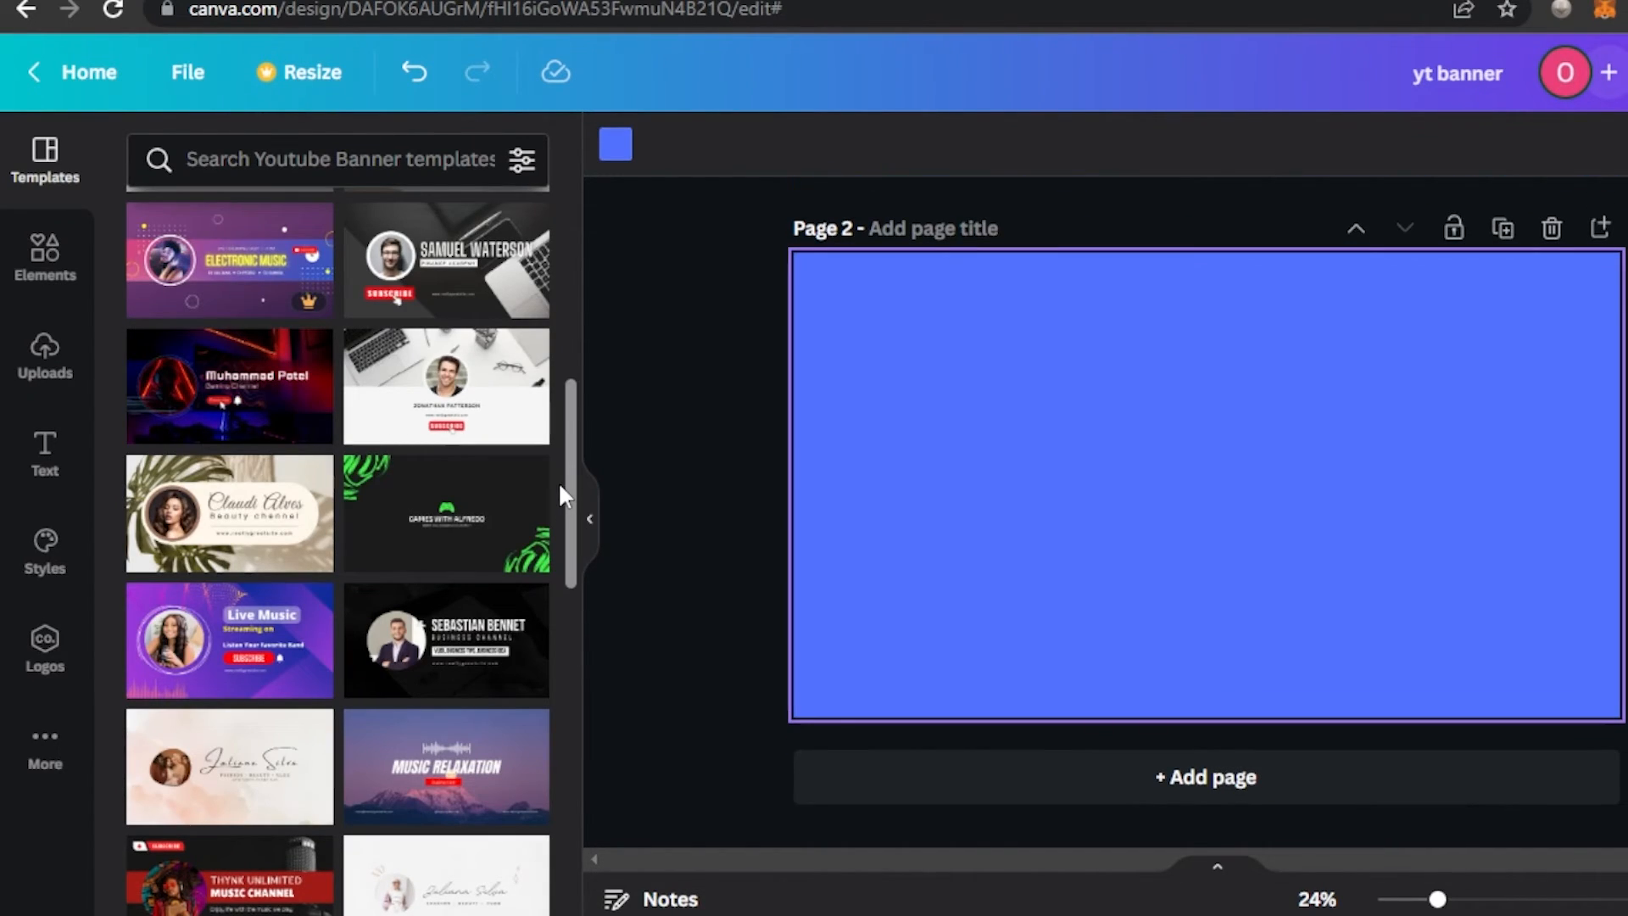
mouse_move(567, 506)
mouse_down()
mouse_move(585, 247)
mouse_move(576, 657)
mouse_move(572, 475)
mouse_up()
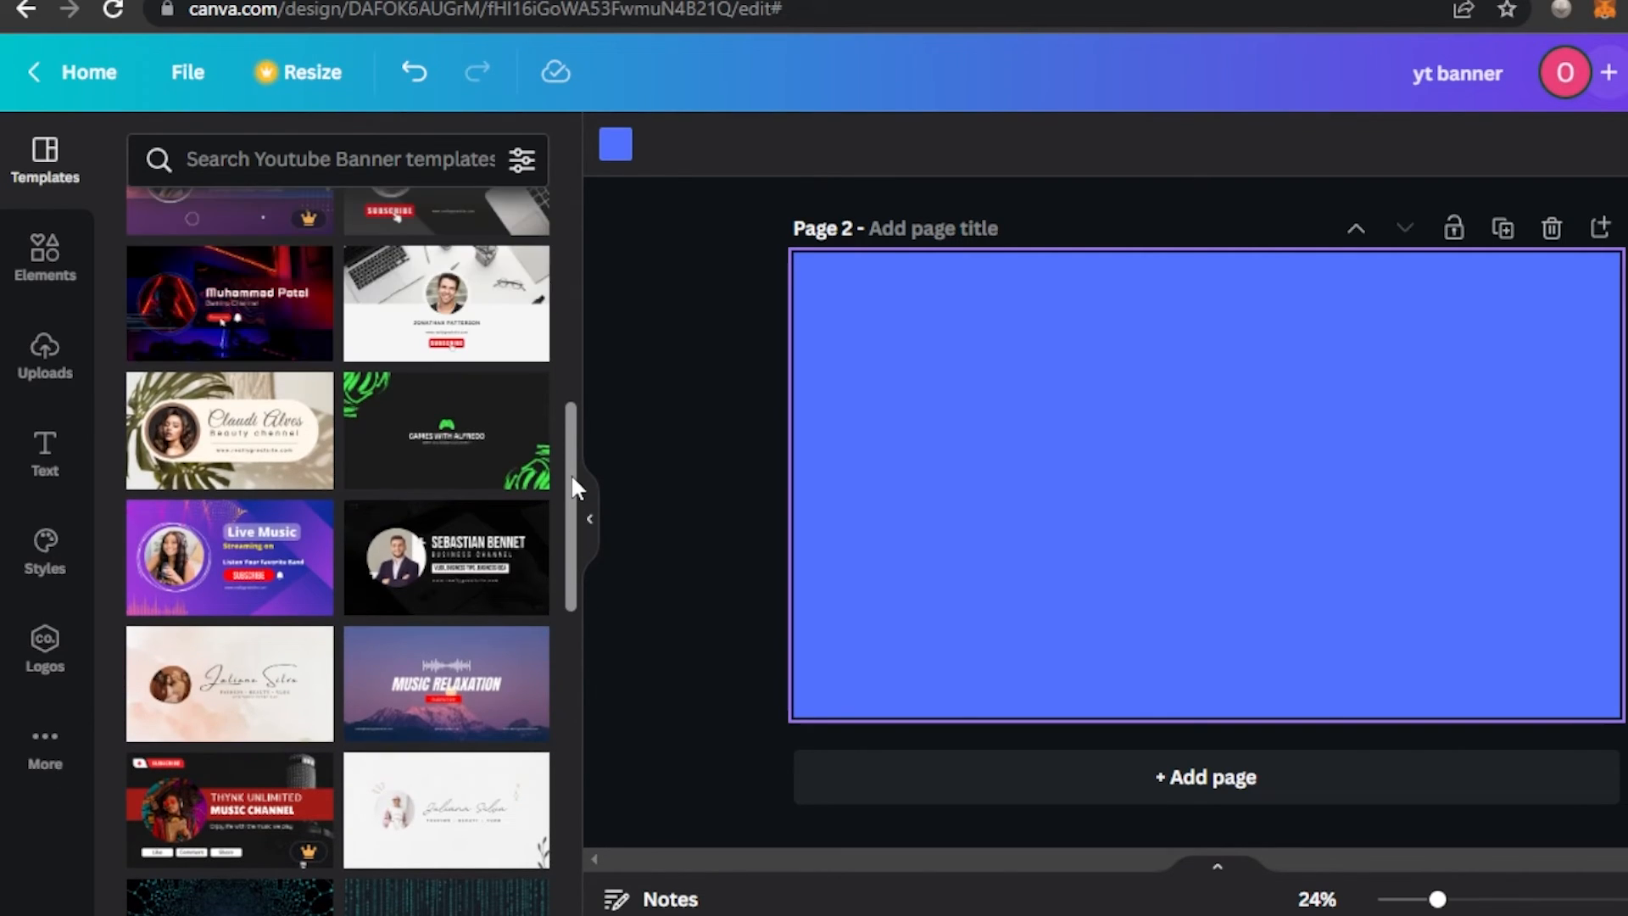
click(411, 737)
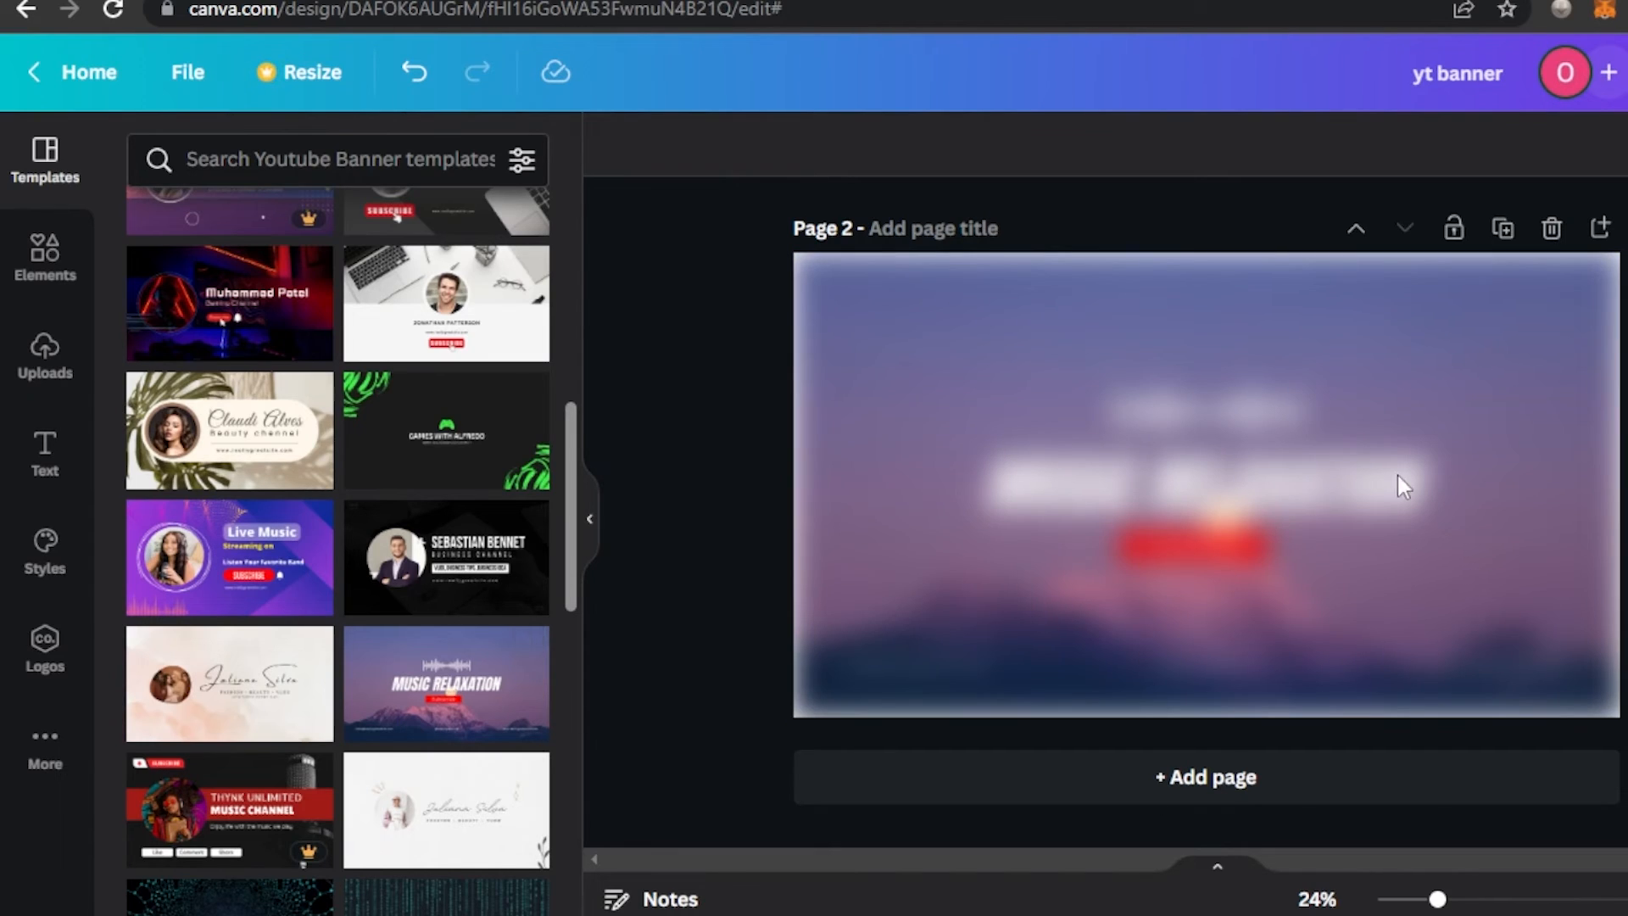
click(1393, 381)
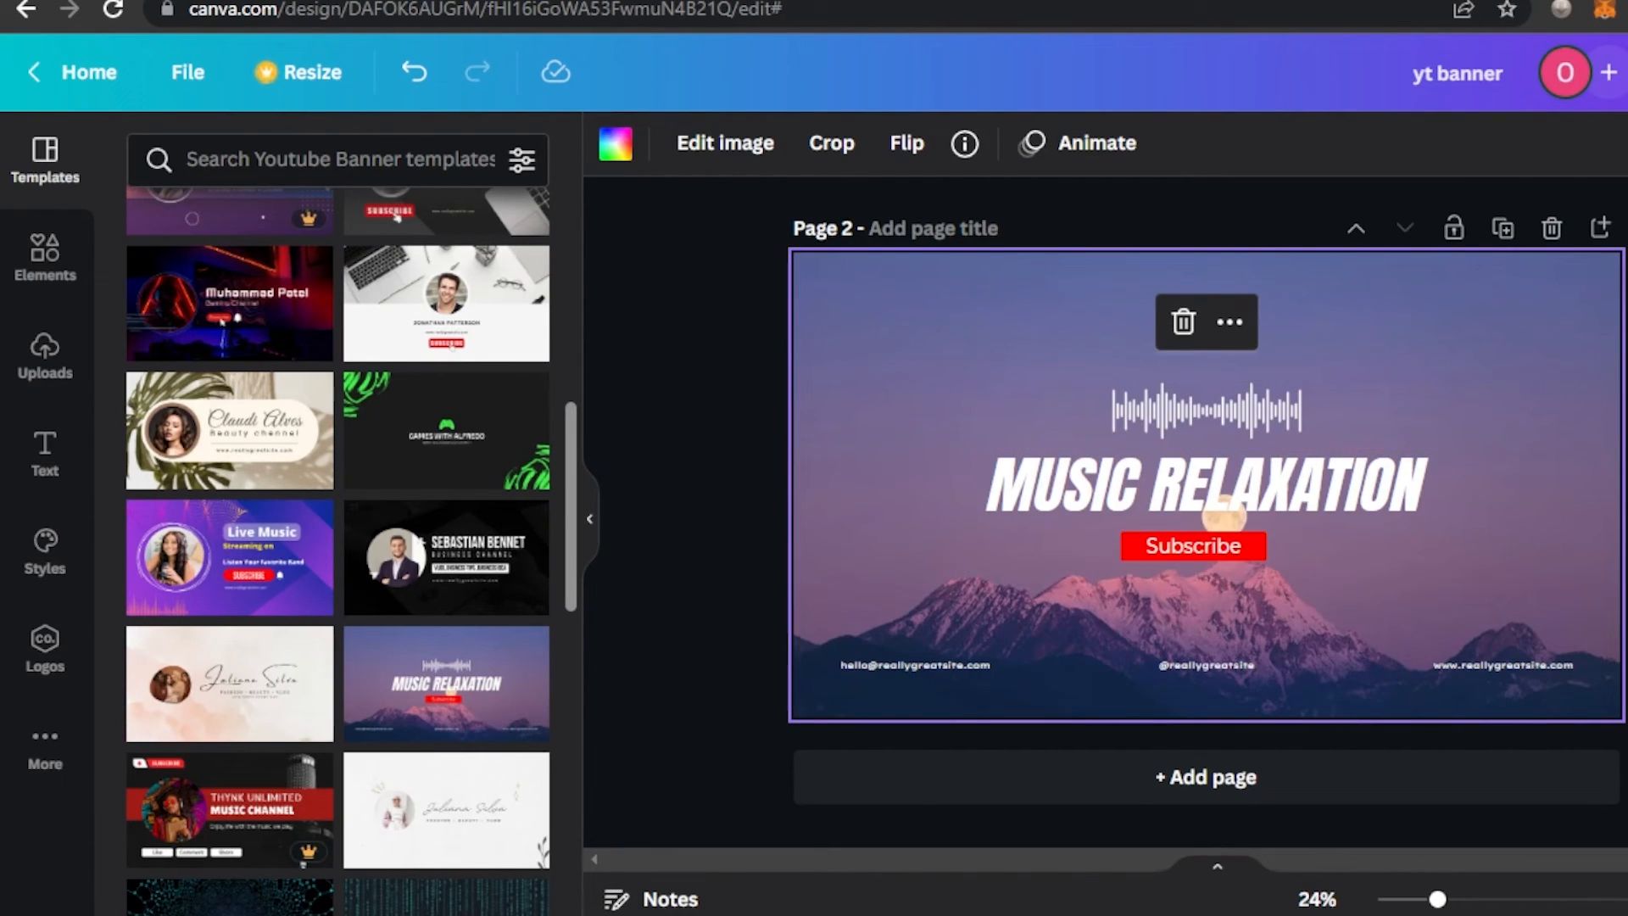
Add a third page below the music page and apply the brown "Beauty Channel" banner template to it
scroll(1206, 509, up, 5)
scroll(1206, 509, down, 5)
scroll(1206, 509, up, 5)
click(691, 509)
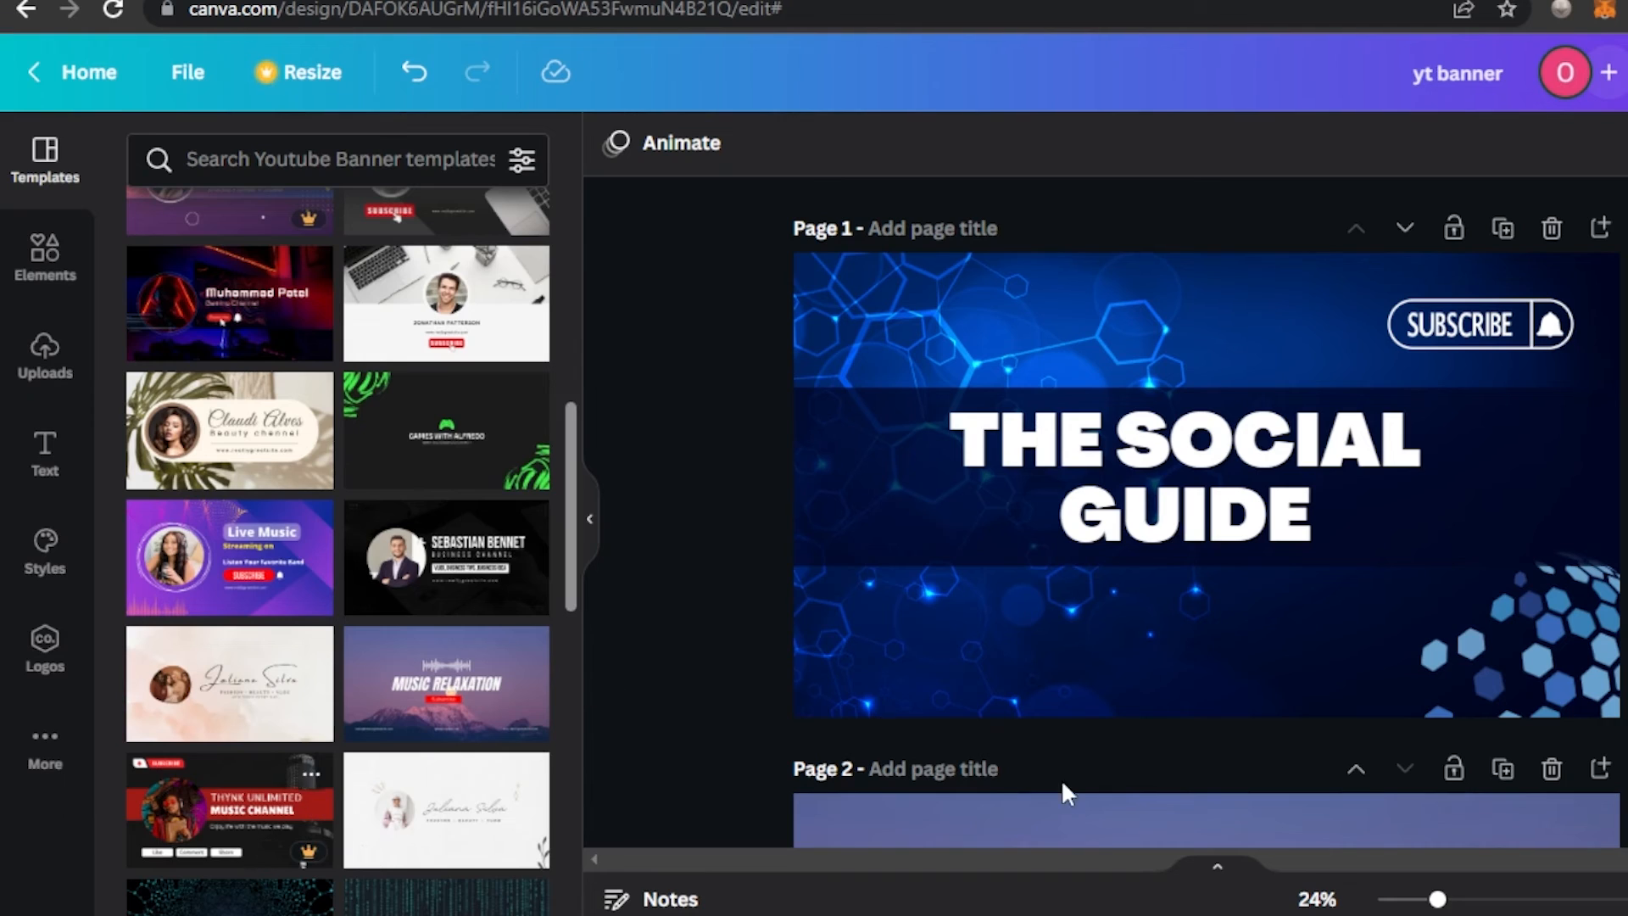
scroll(1206, 484, down, 5)
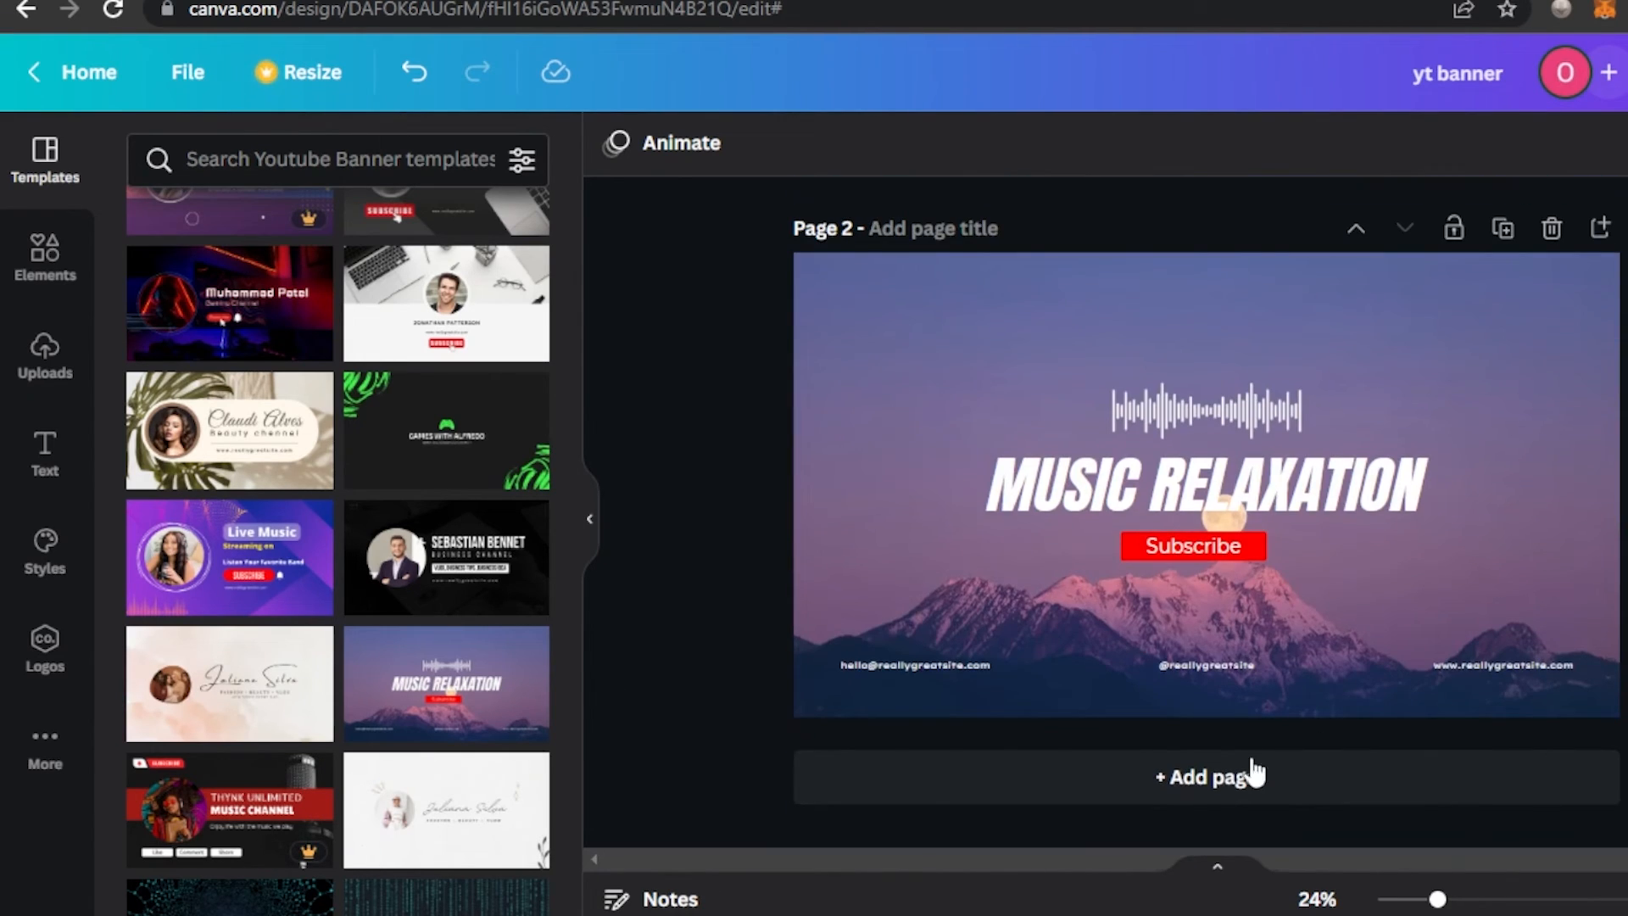
click(1223, 782)
drag(573, 413, 571, 728)
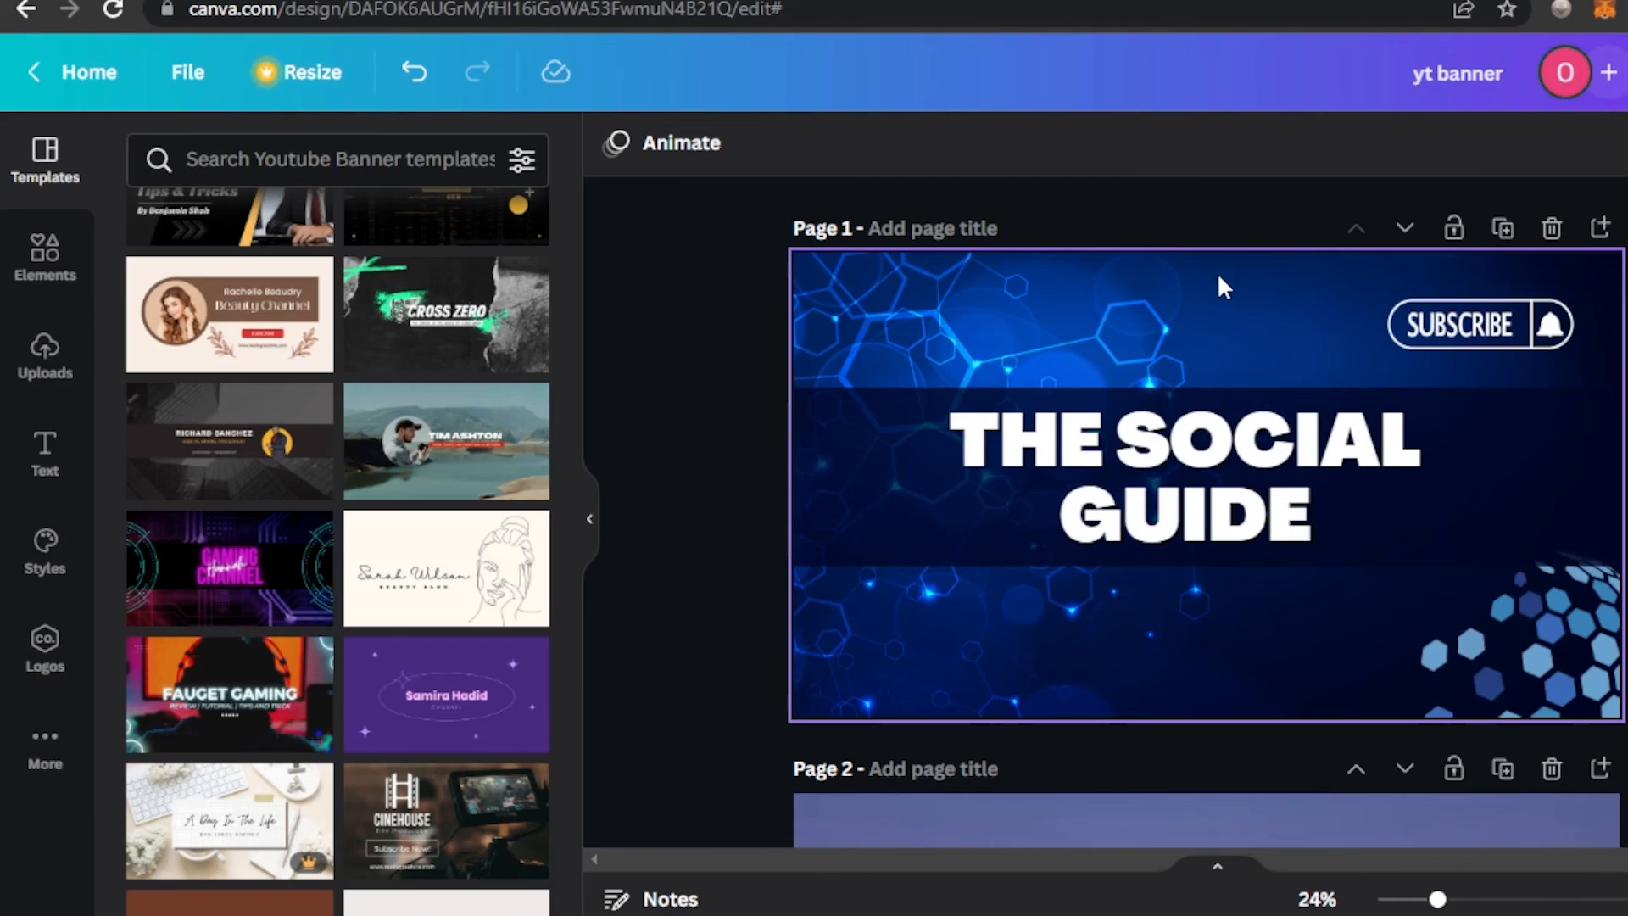
Download all three pages of the design as PNG at size 1, 2,560 × 1,440 px
click(1236, 330)
click(1577, 80)
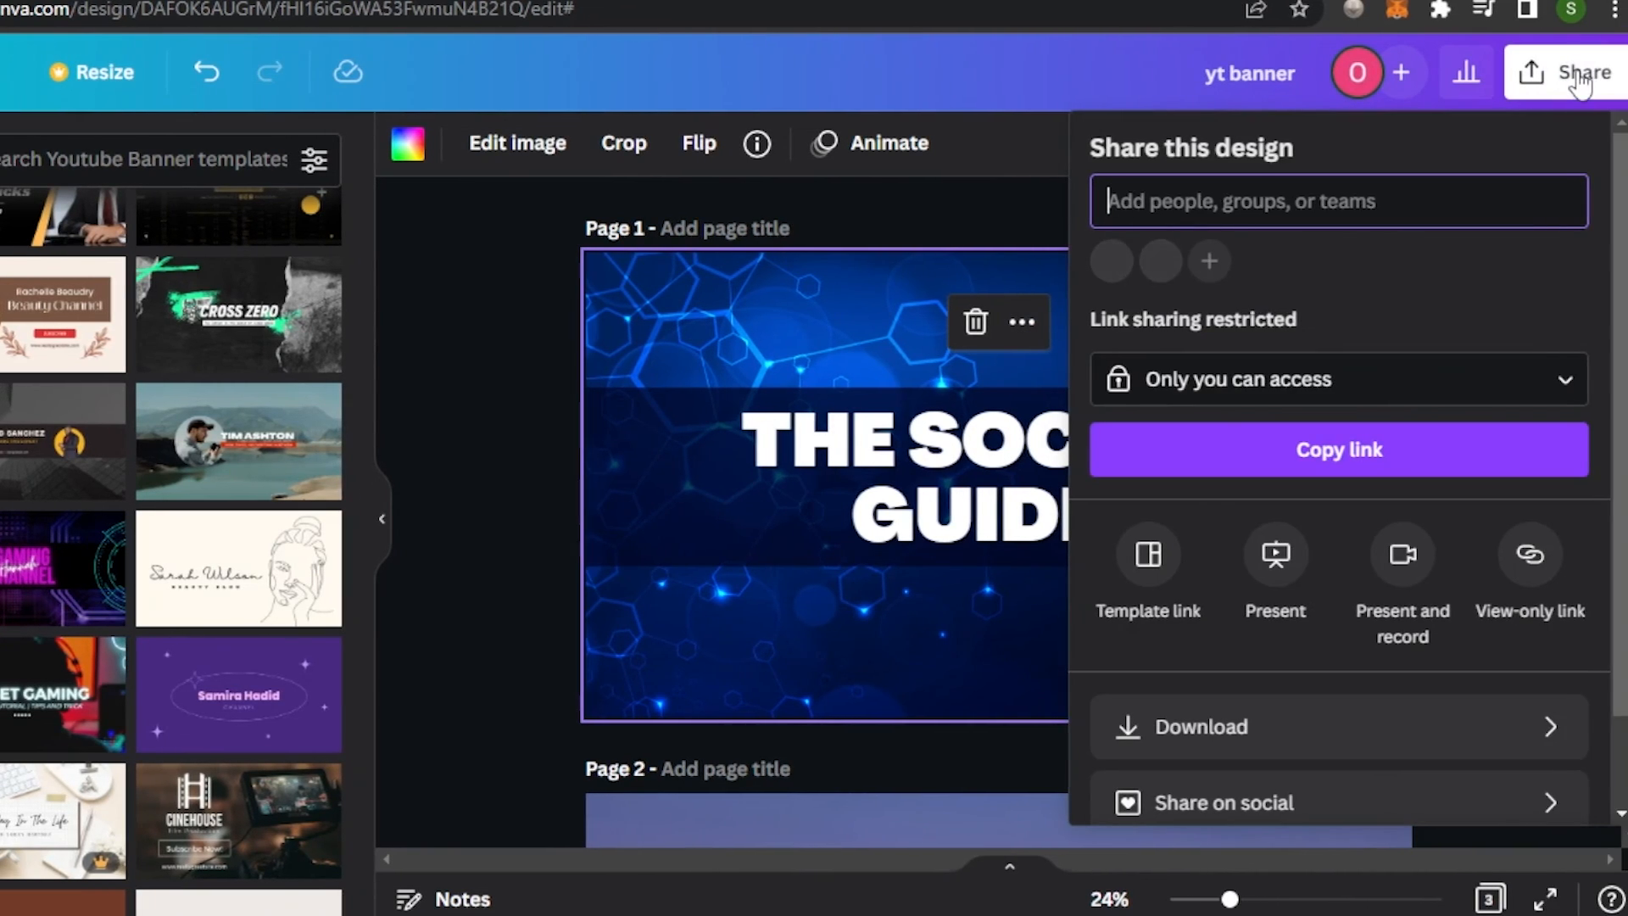
click(1162, 727)
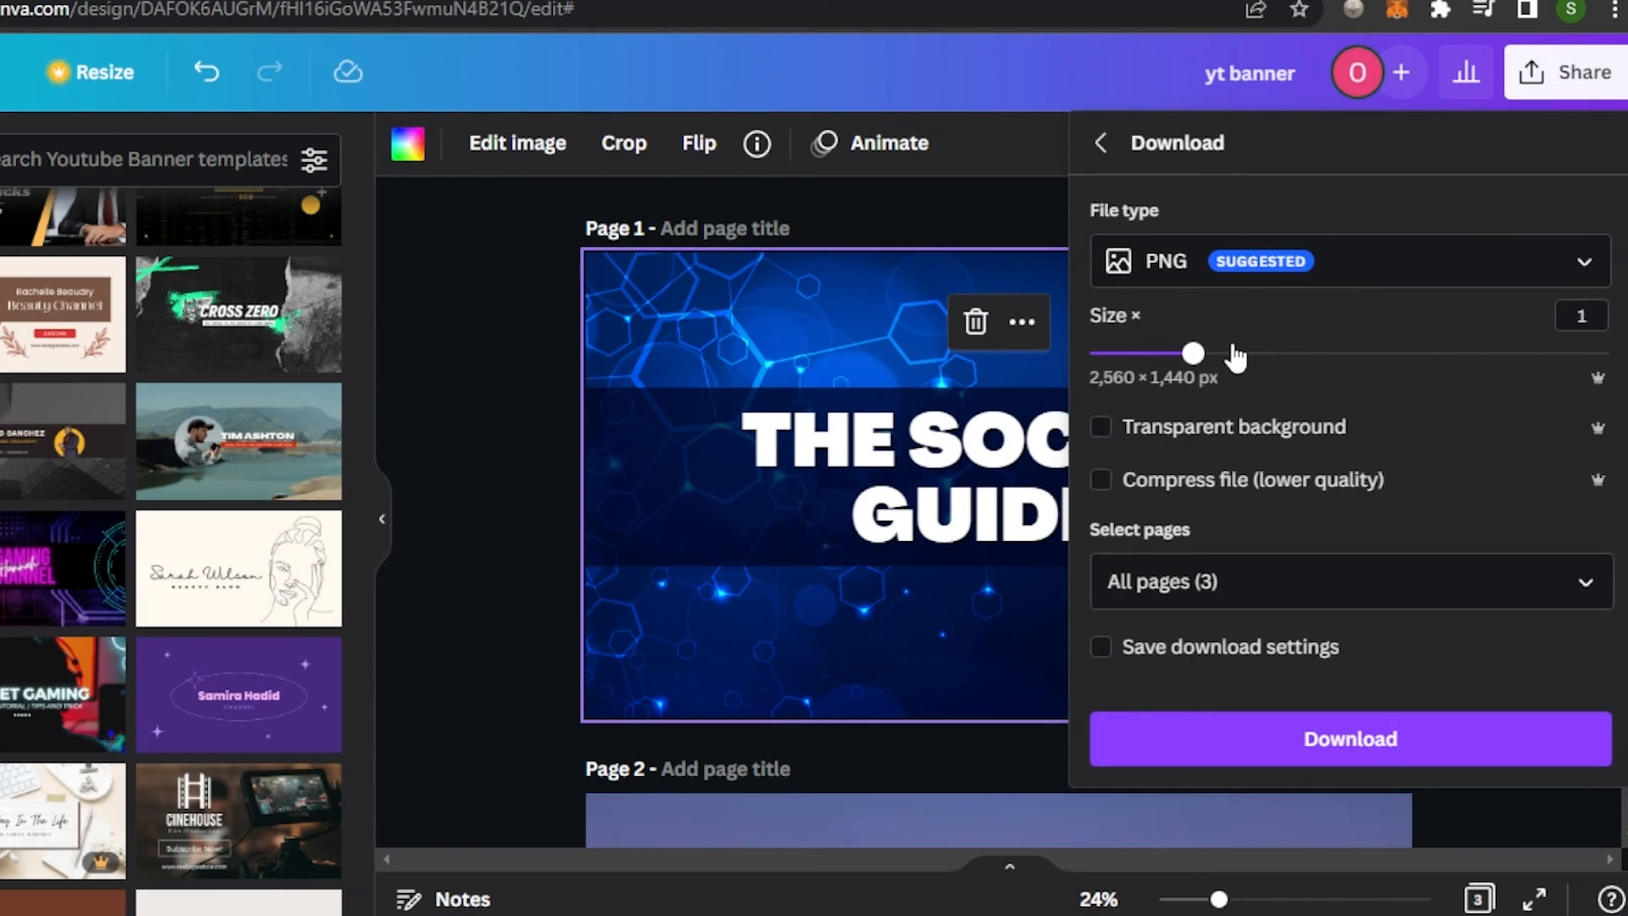
click(1315, 739)
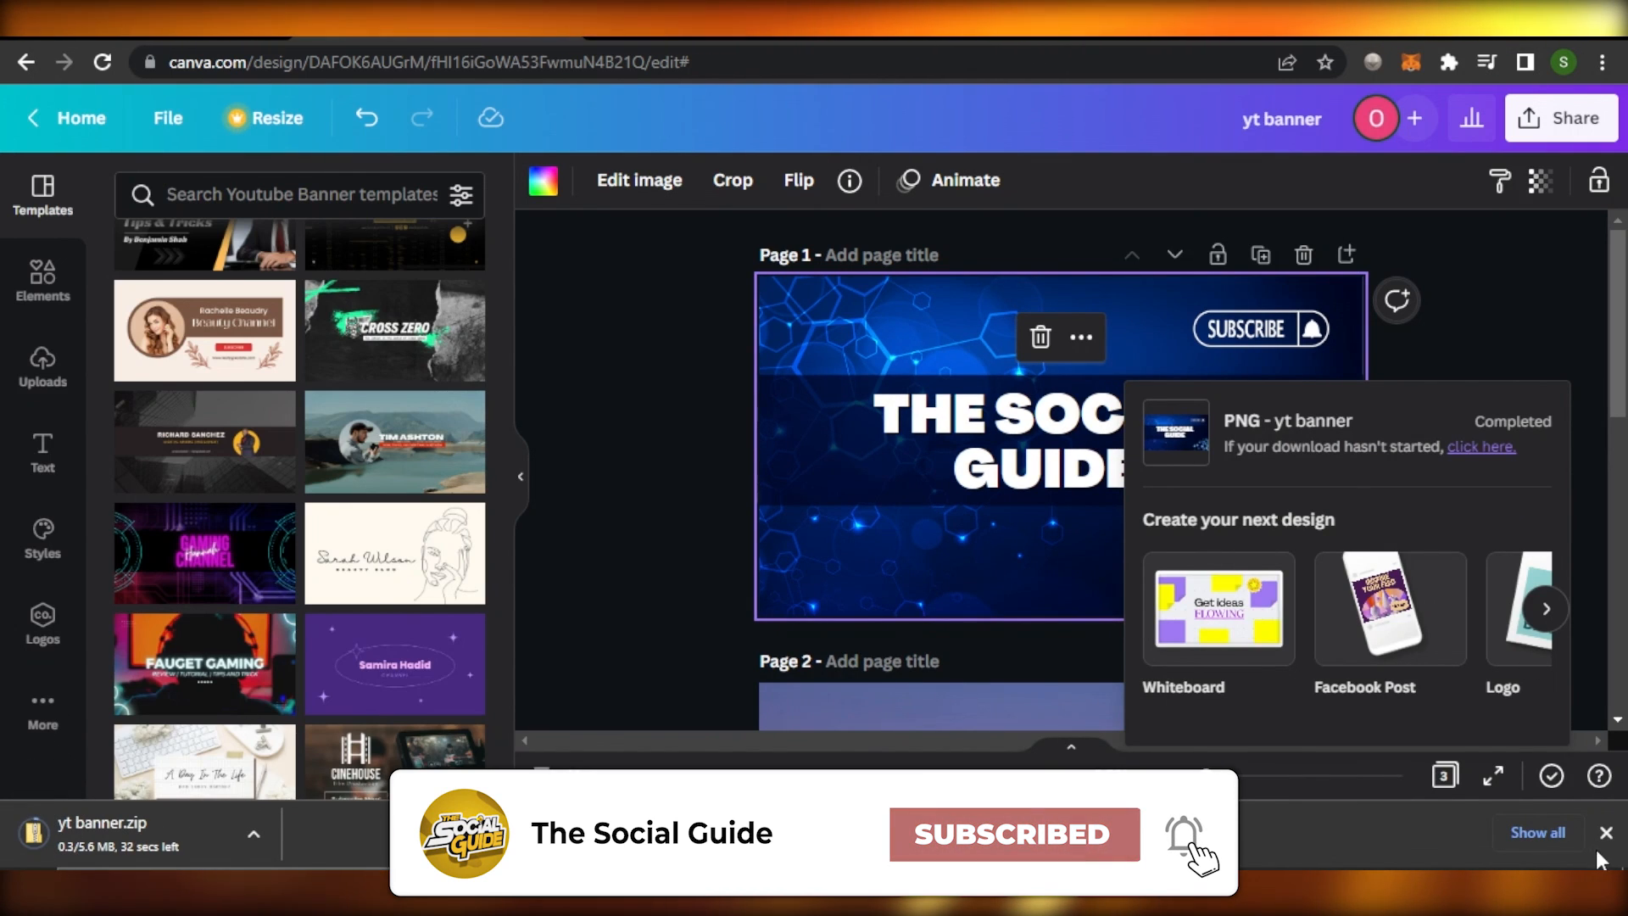
Dismiss the download notices and review the design down to the banner on page 3
click(1607, 834)
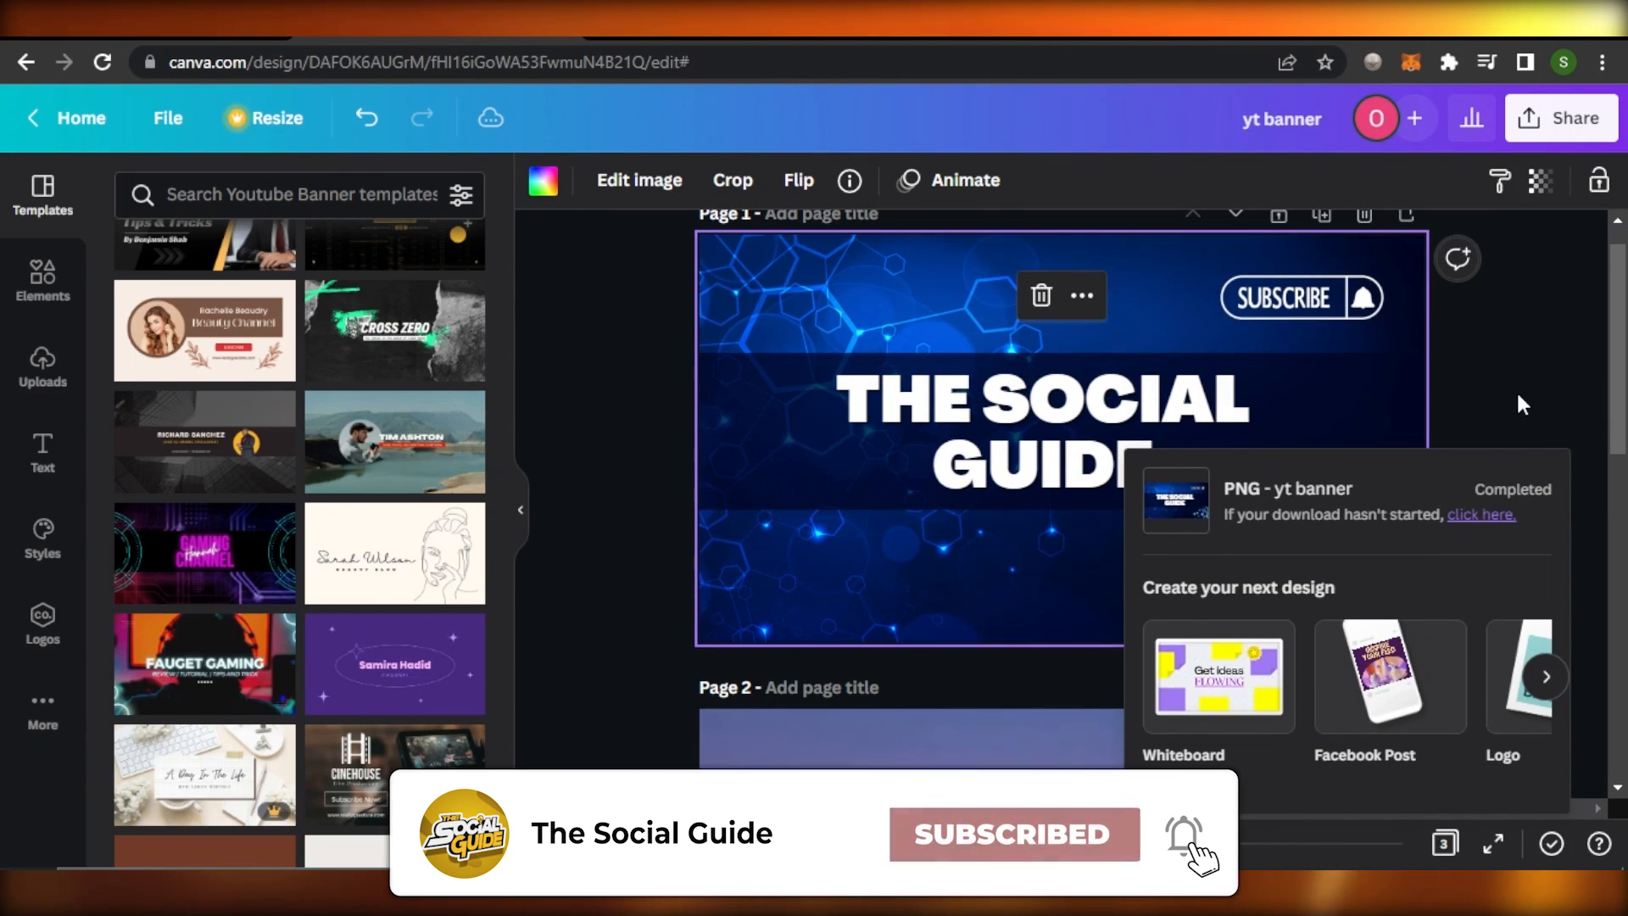
click(1517, 392)
scroll(1128, 690, down, 10)
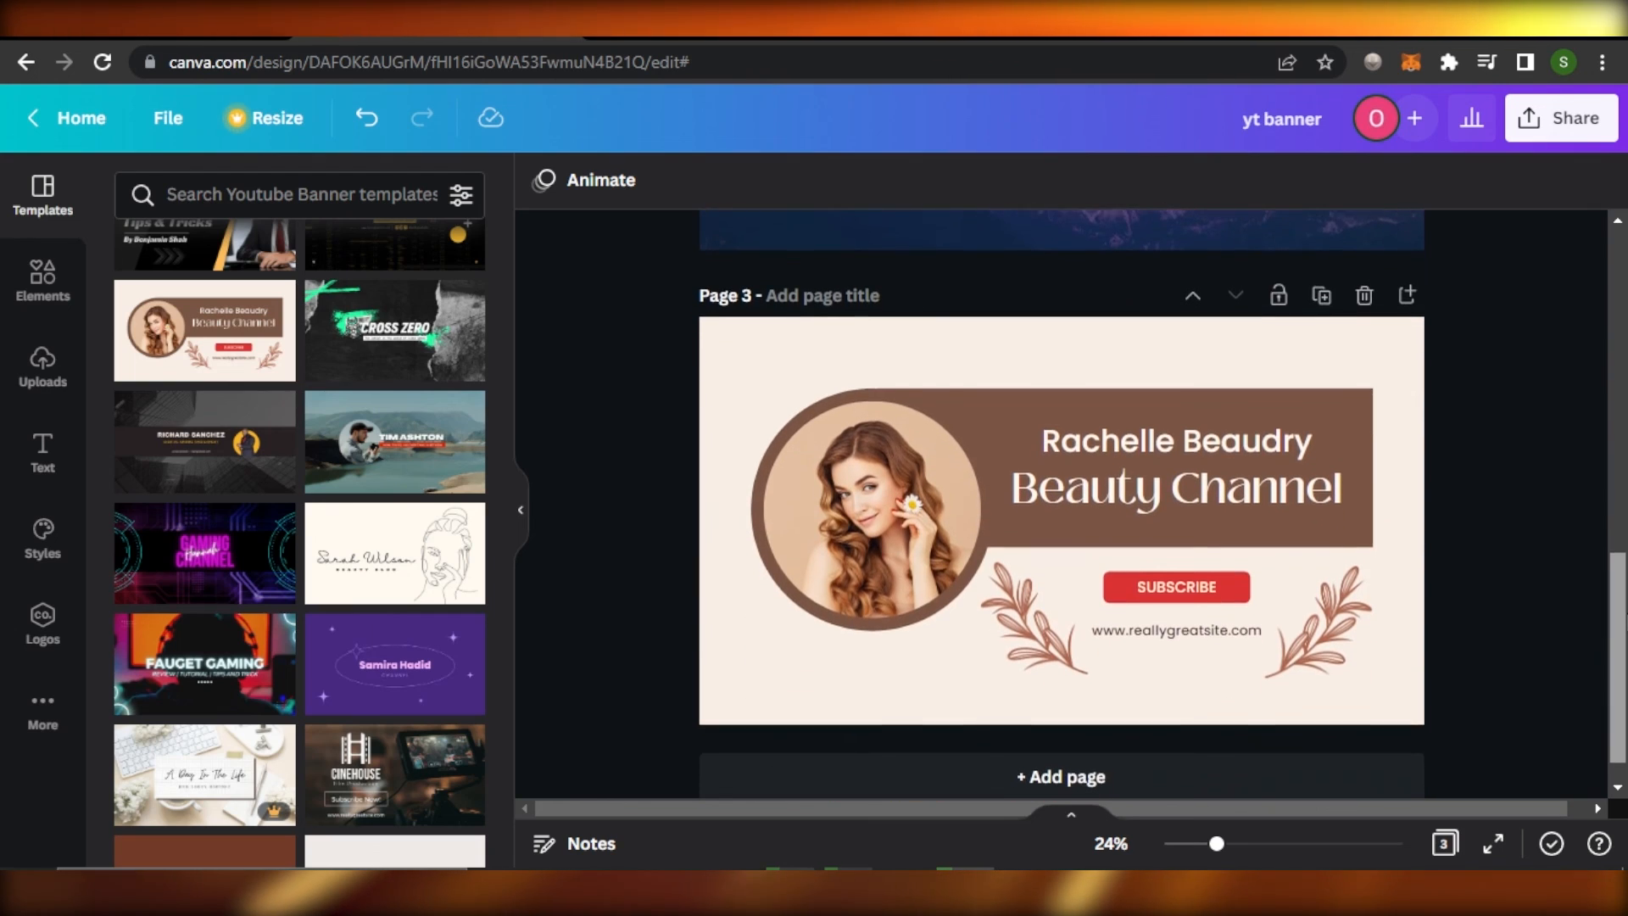